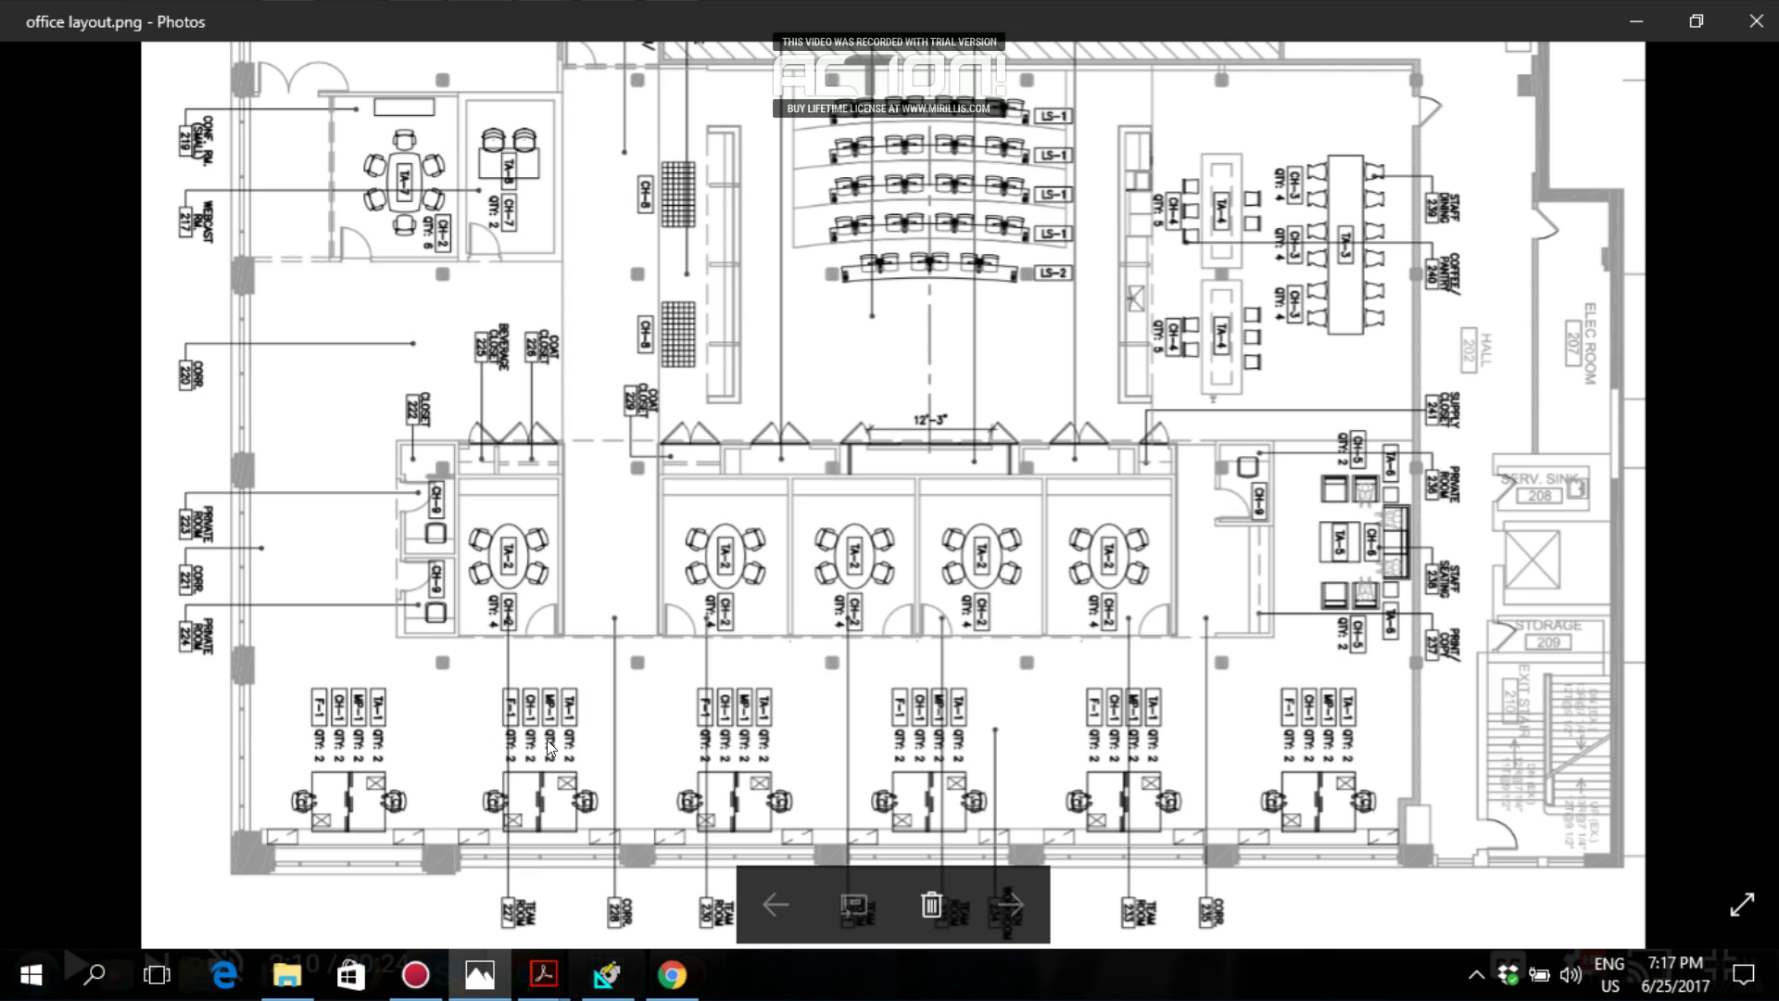
# Examine the office floor plan in office layout.png in Photos, looking closely at the team rooms and workstations.
pyautogui.hotkey('alt', 'Tab')
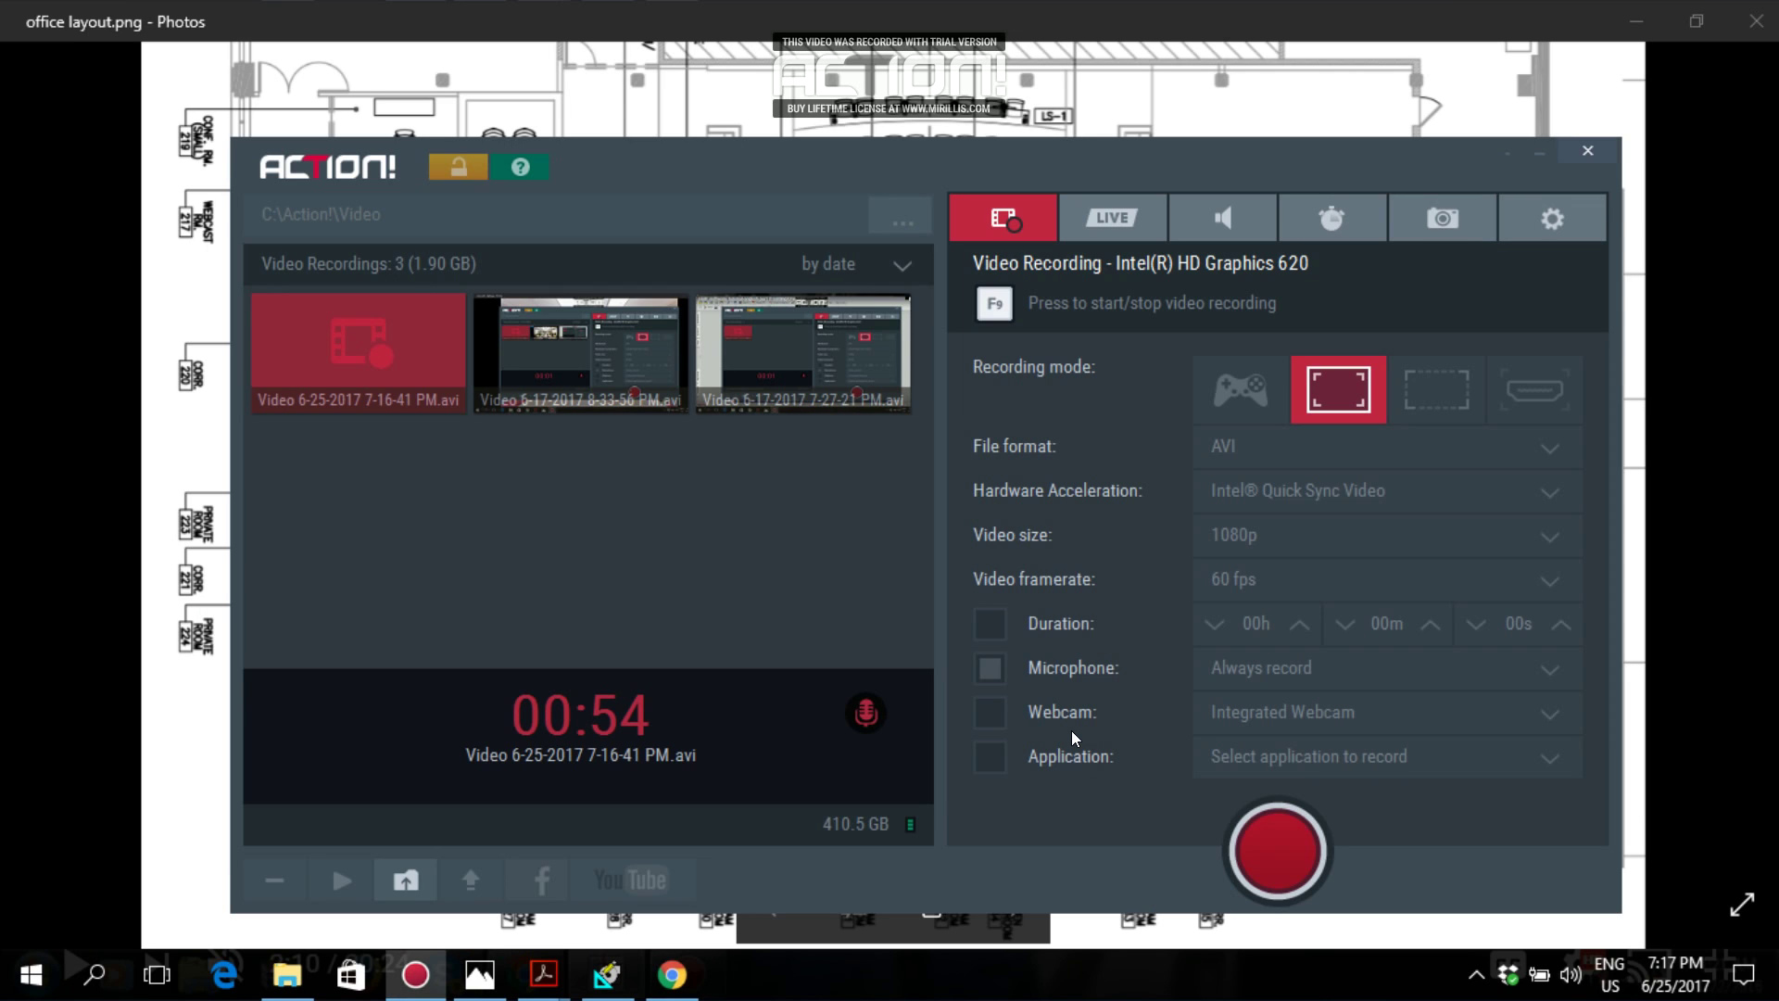
pyautogui.hotkey('alt', 'Tab')
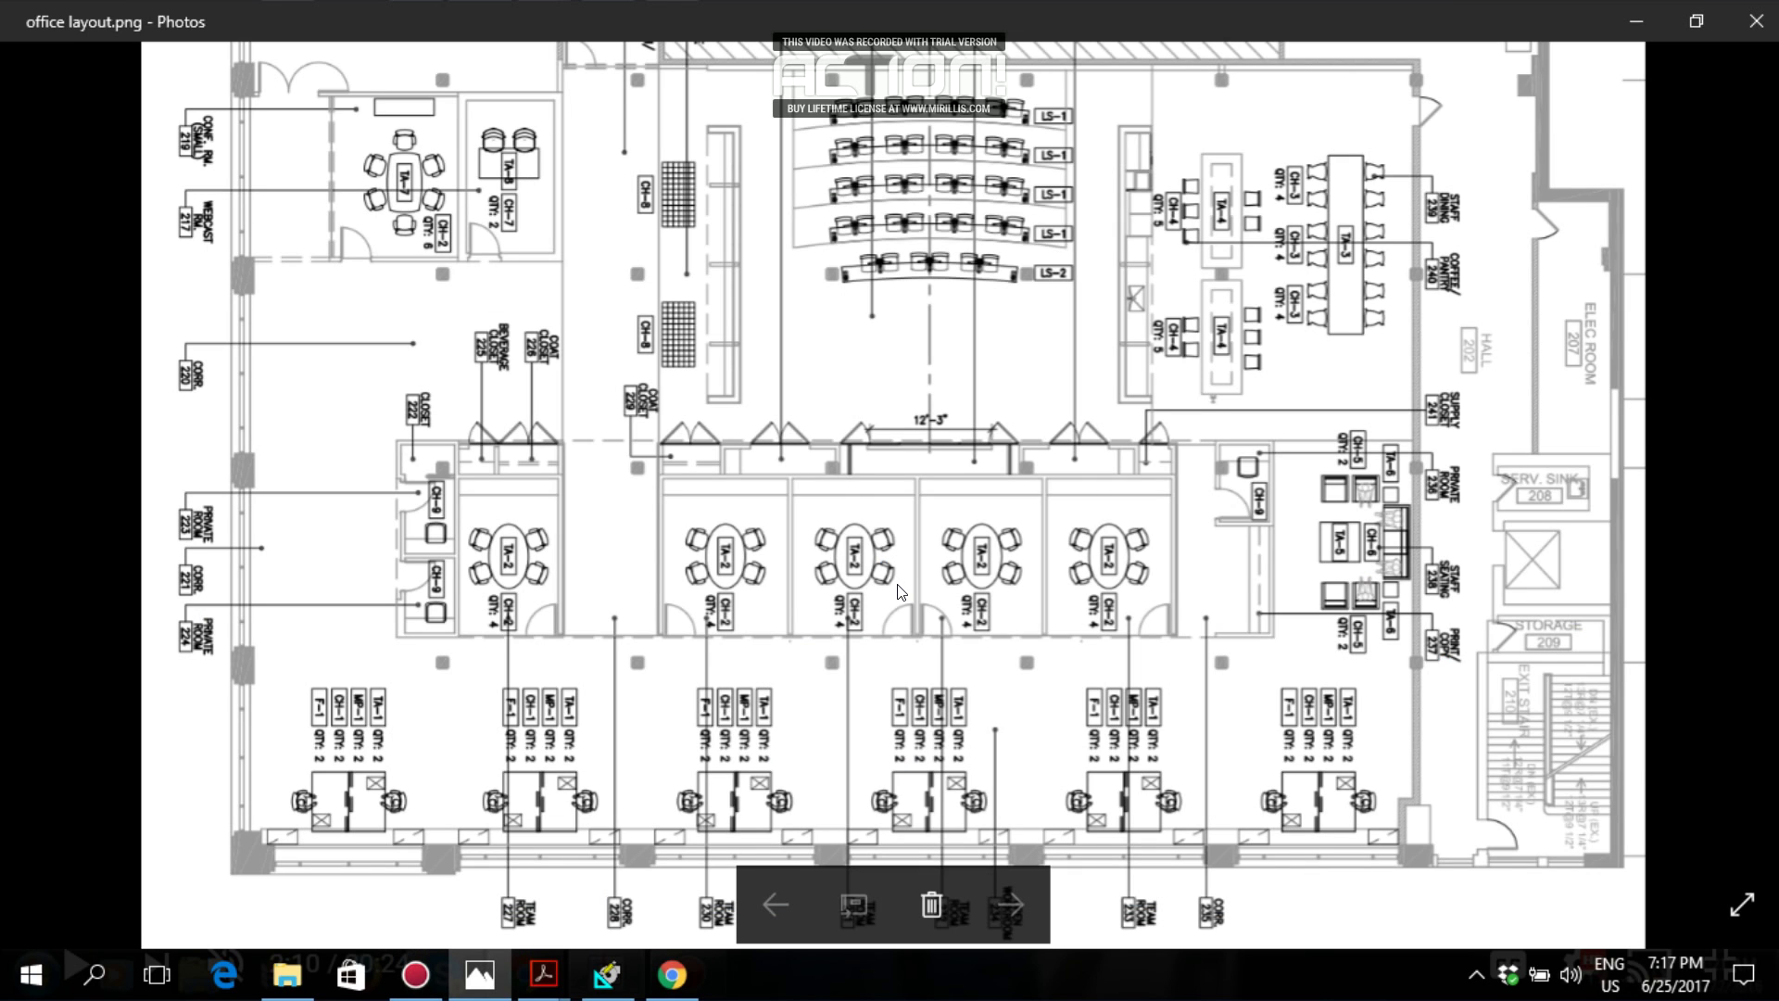
pyautogui.moveTo(583, 484)
pyautogui.hotkey('alt', 'Tab')
pyautogui.click(668, 971)
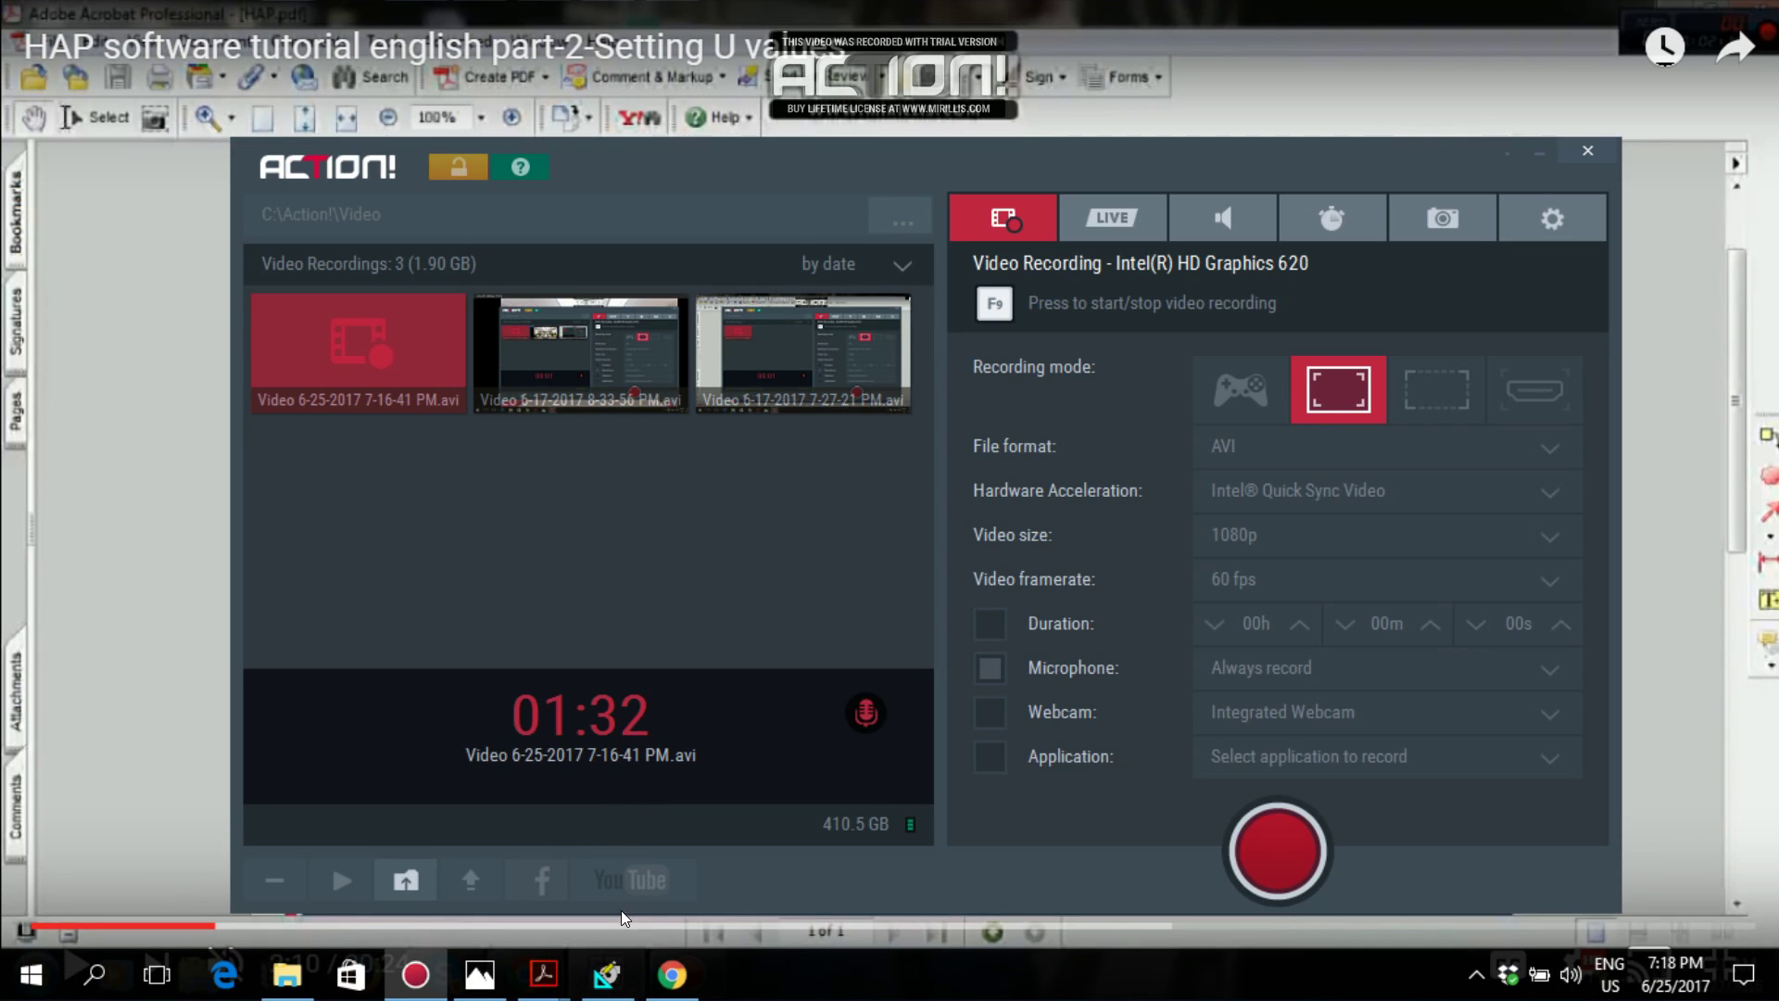
pyautogui.click(479, 973)
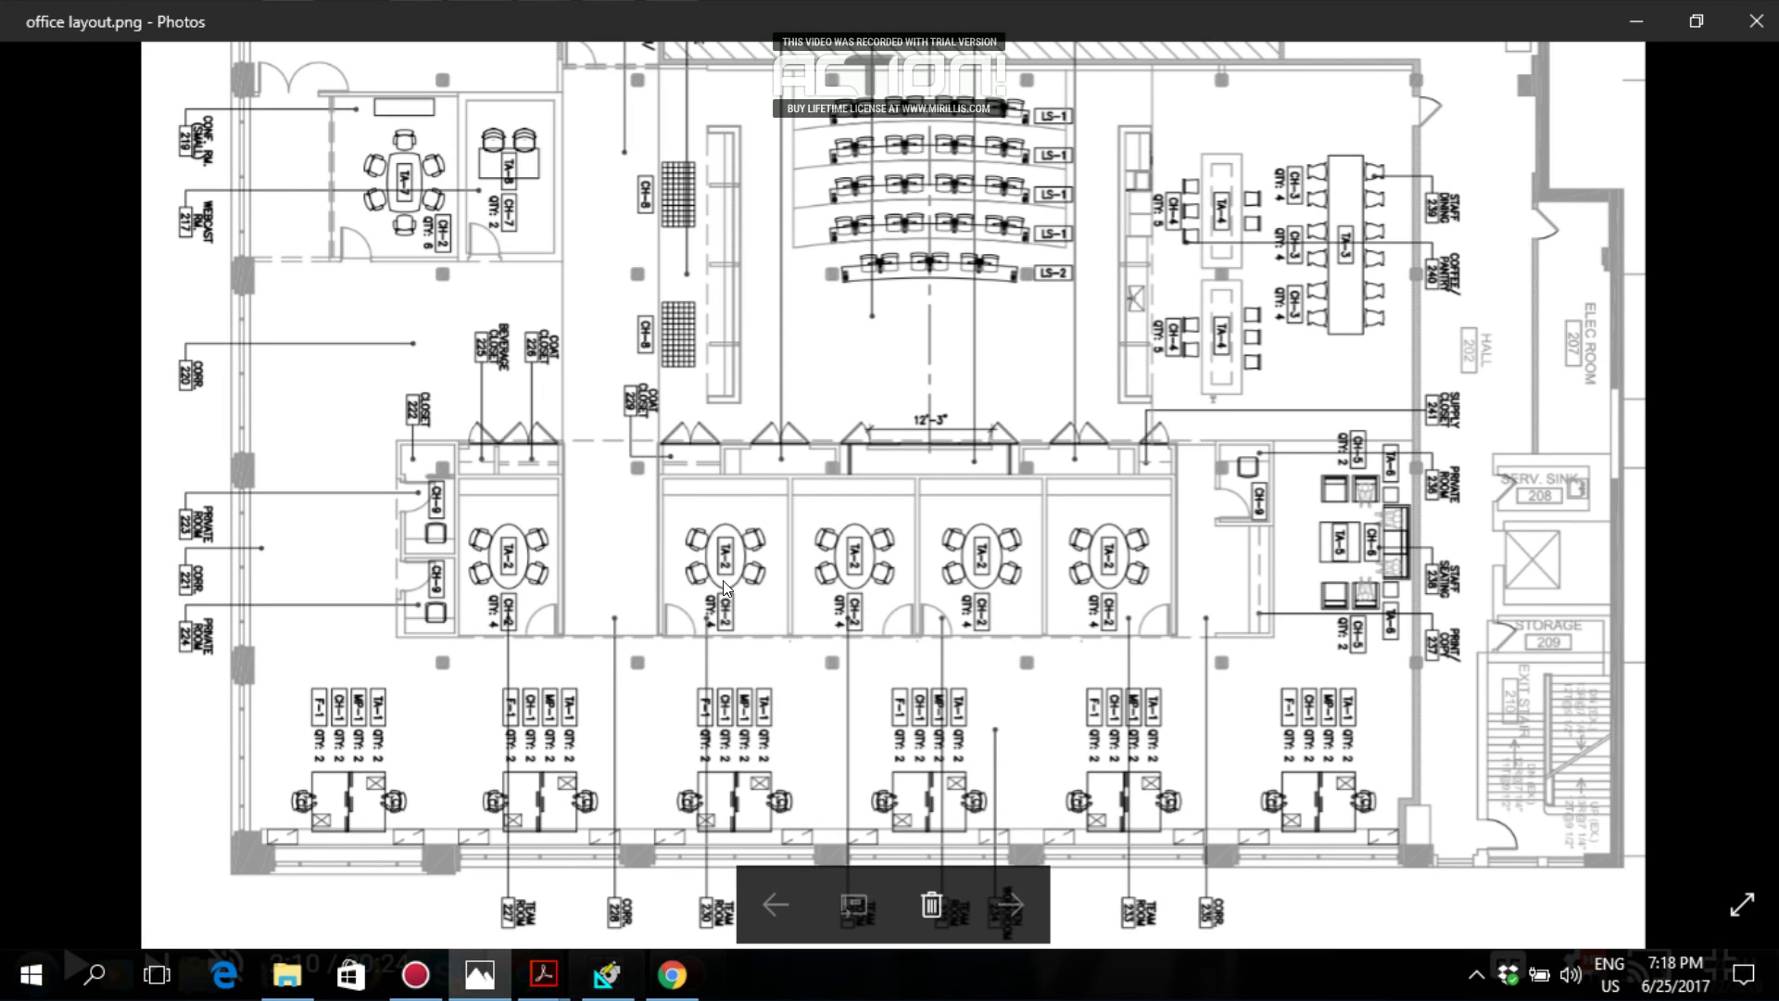
pyautogui.scroll(1, 723, 573)
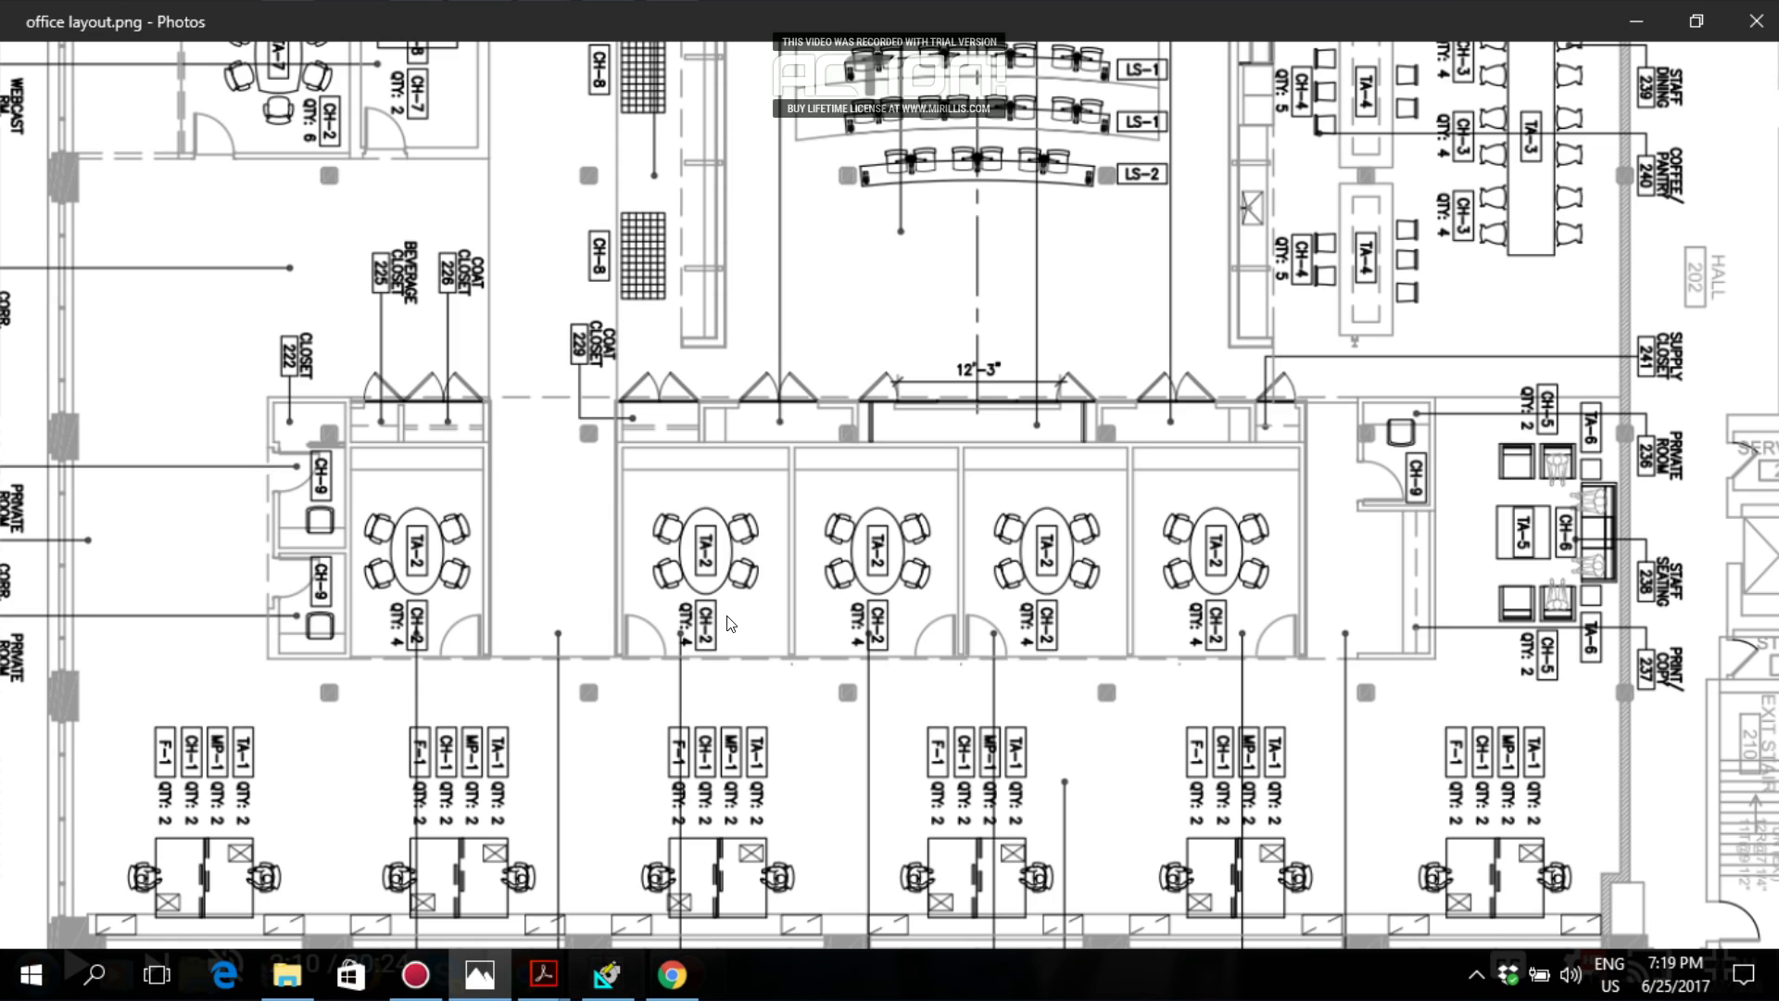
pyautogui.moveTo(727, 624)
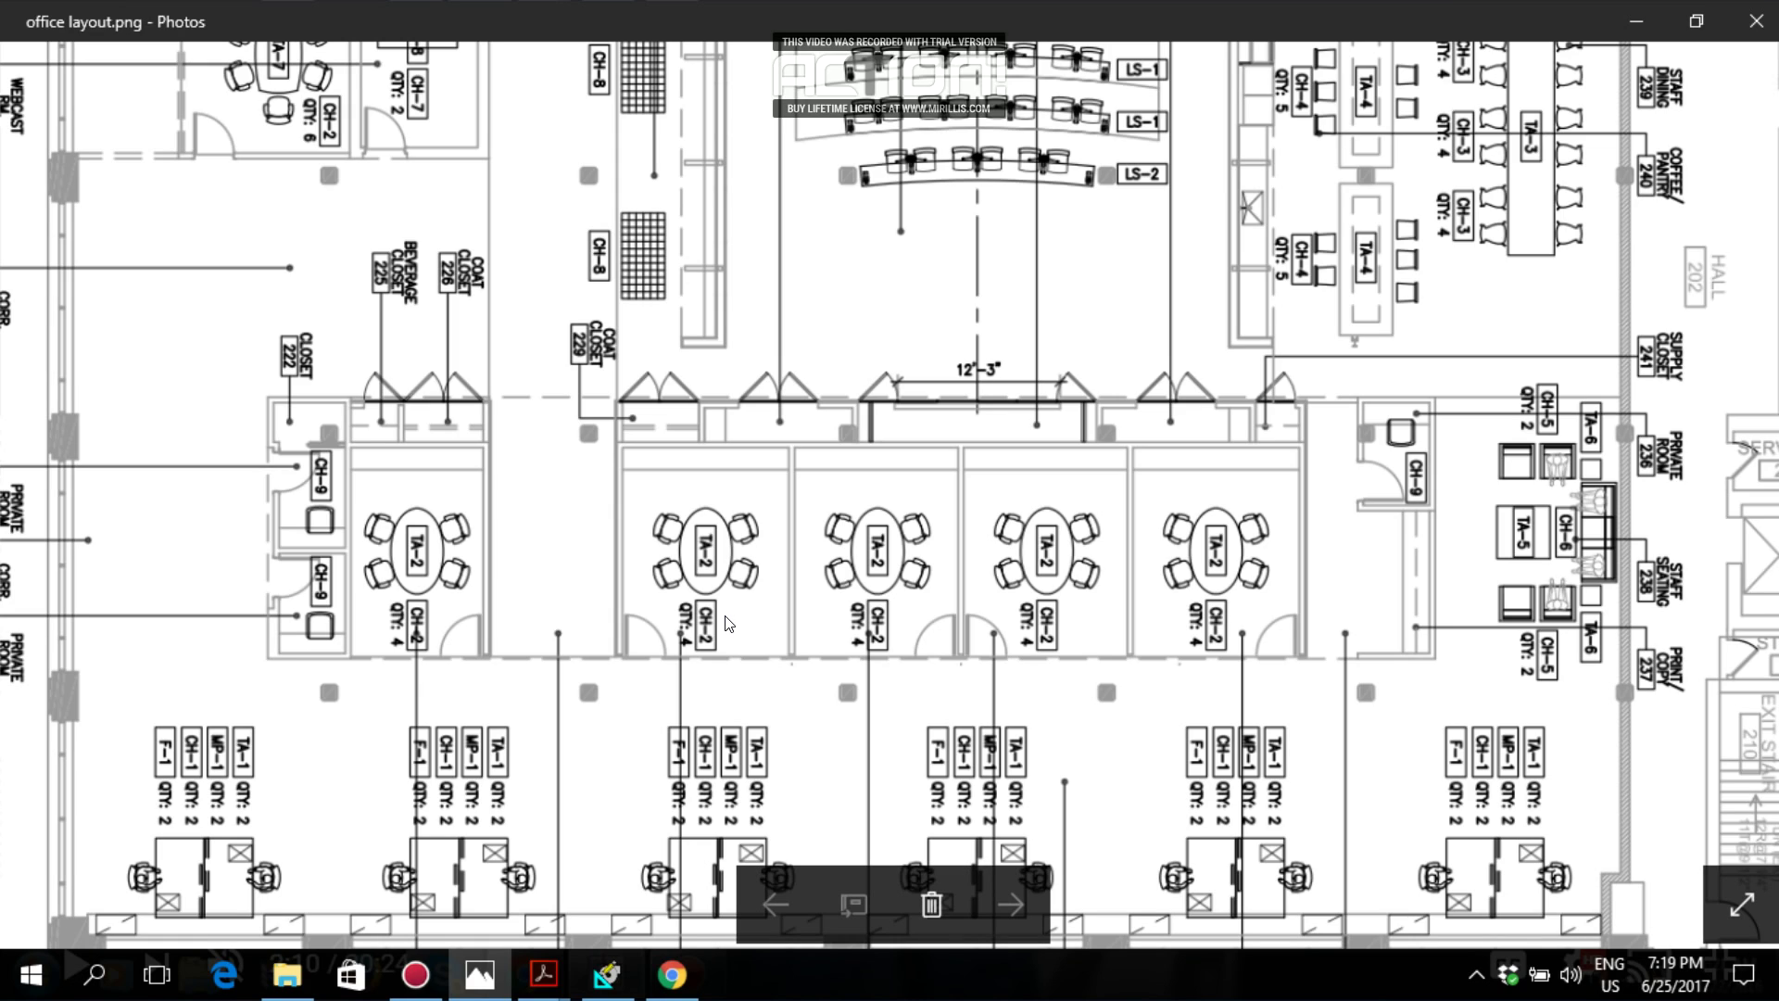
pyautogui.click(473, 968)
pyautogui.click(481, 973)
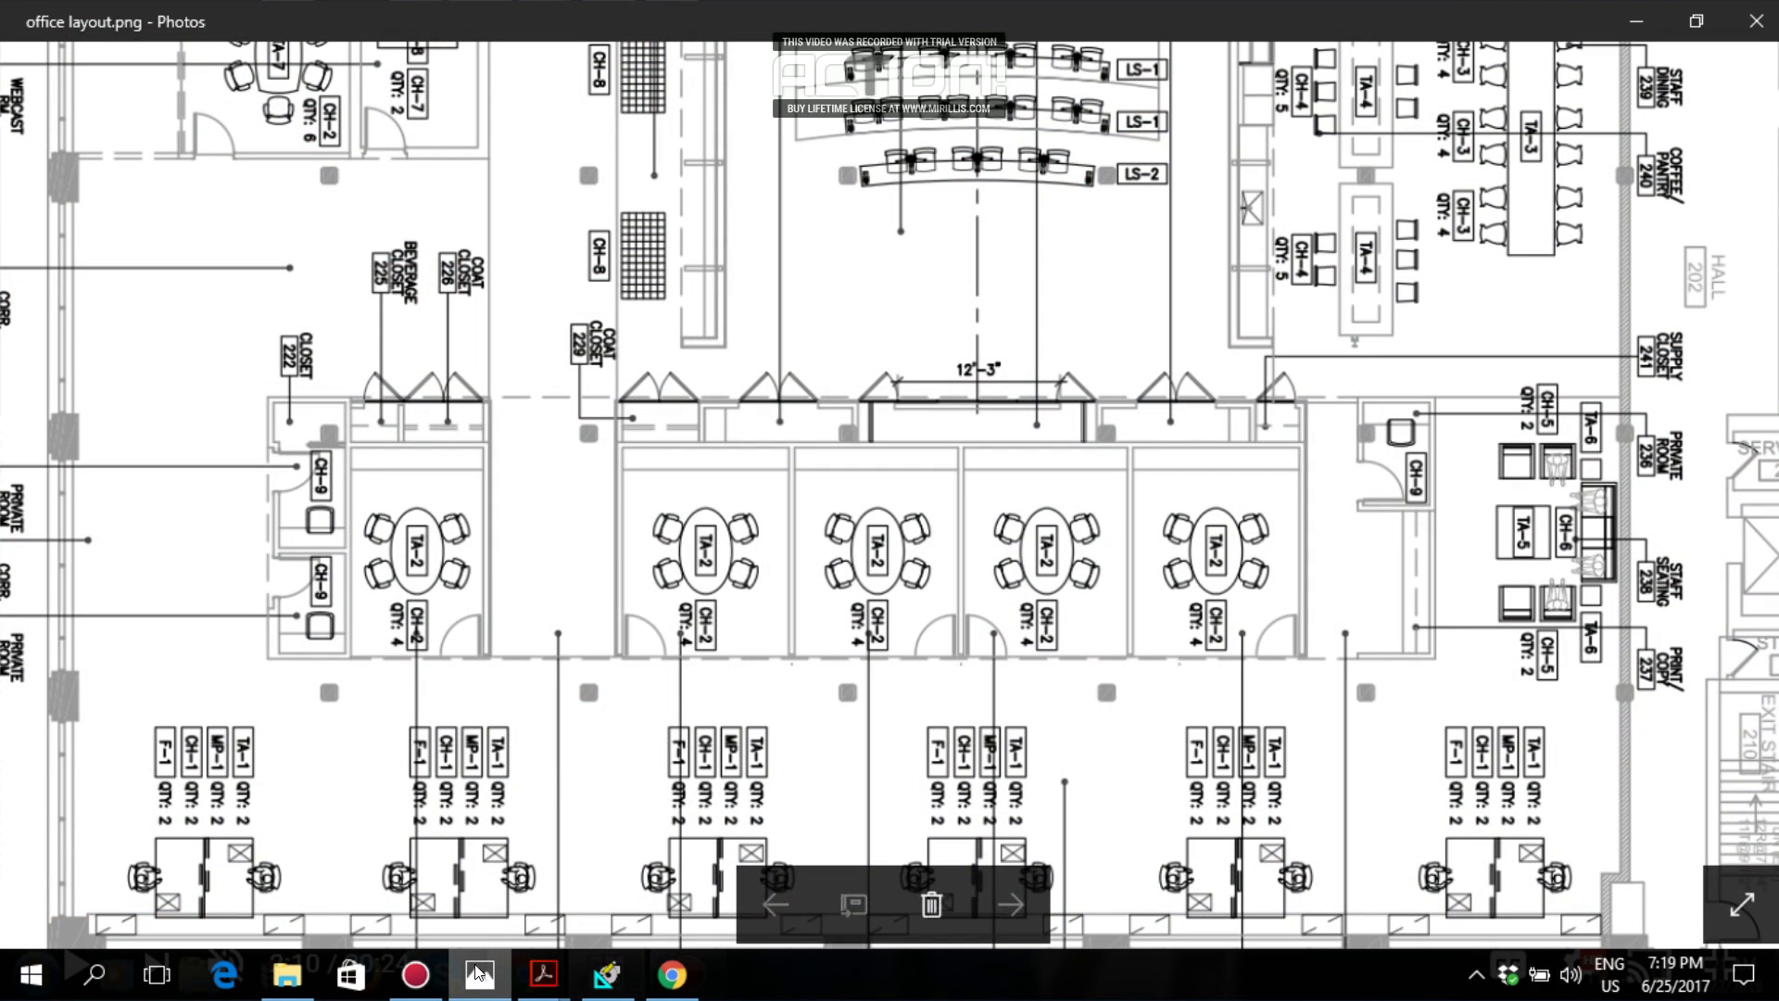
# Switch to 90.1 ASHRAE.pdf in Acrobat Reader, maximize it and examine Table 9.5.1 of lighting power densities by building area type.
pyautogui.moveTo(571, 976)
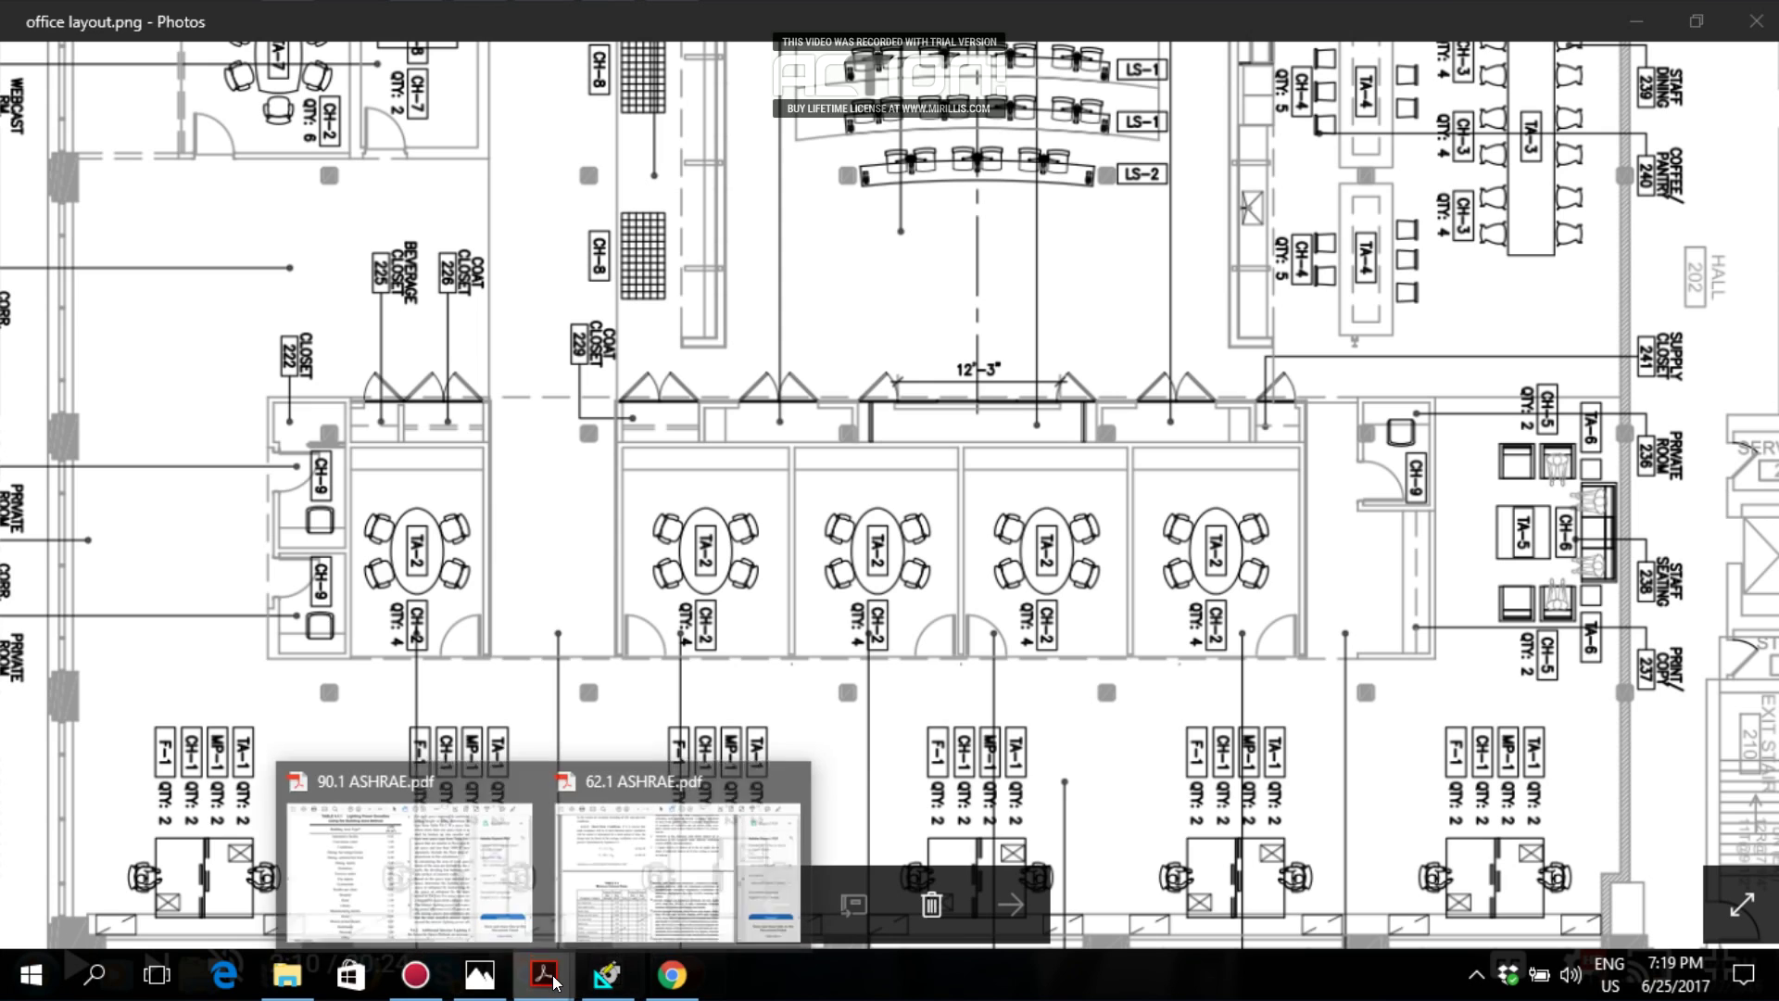
pyautogui.click(403, 843)
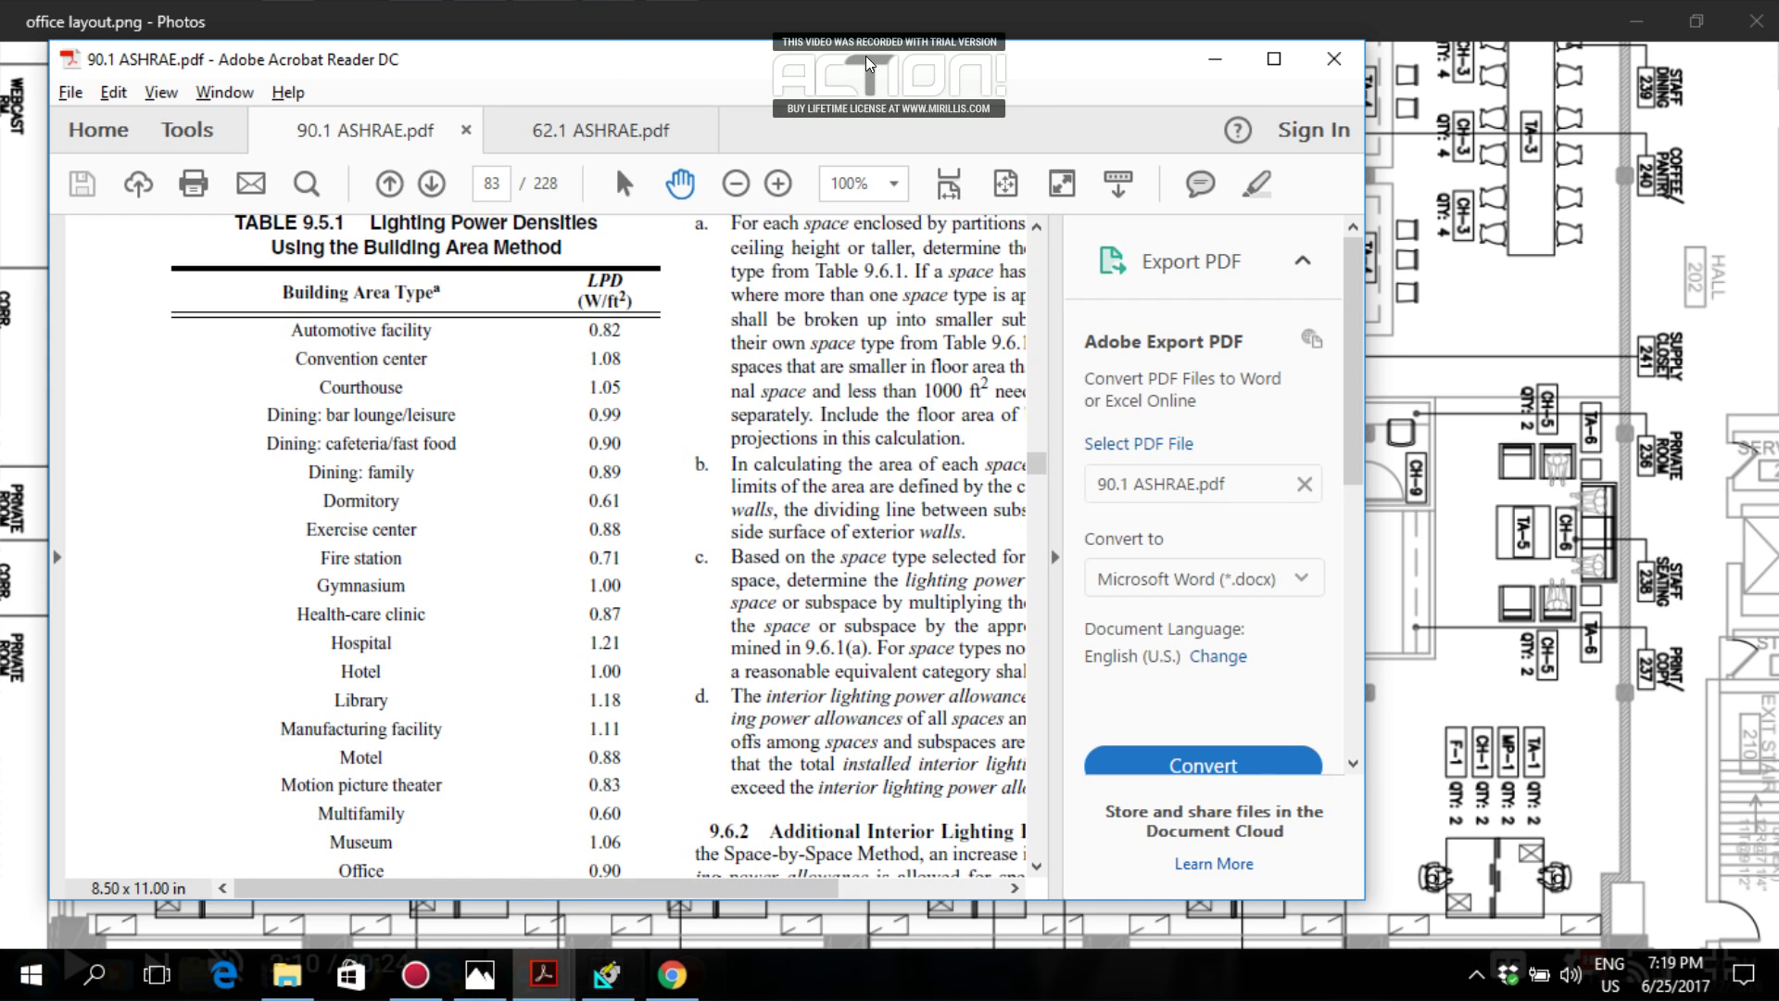
pyautogui.press('super+Up')
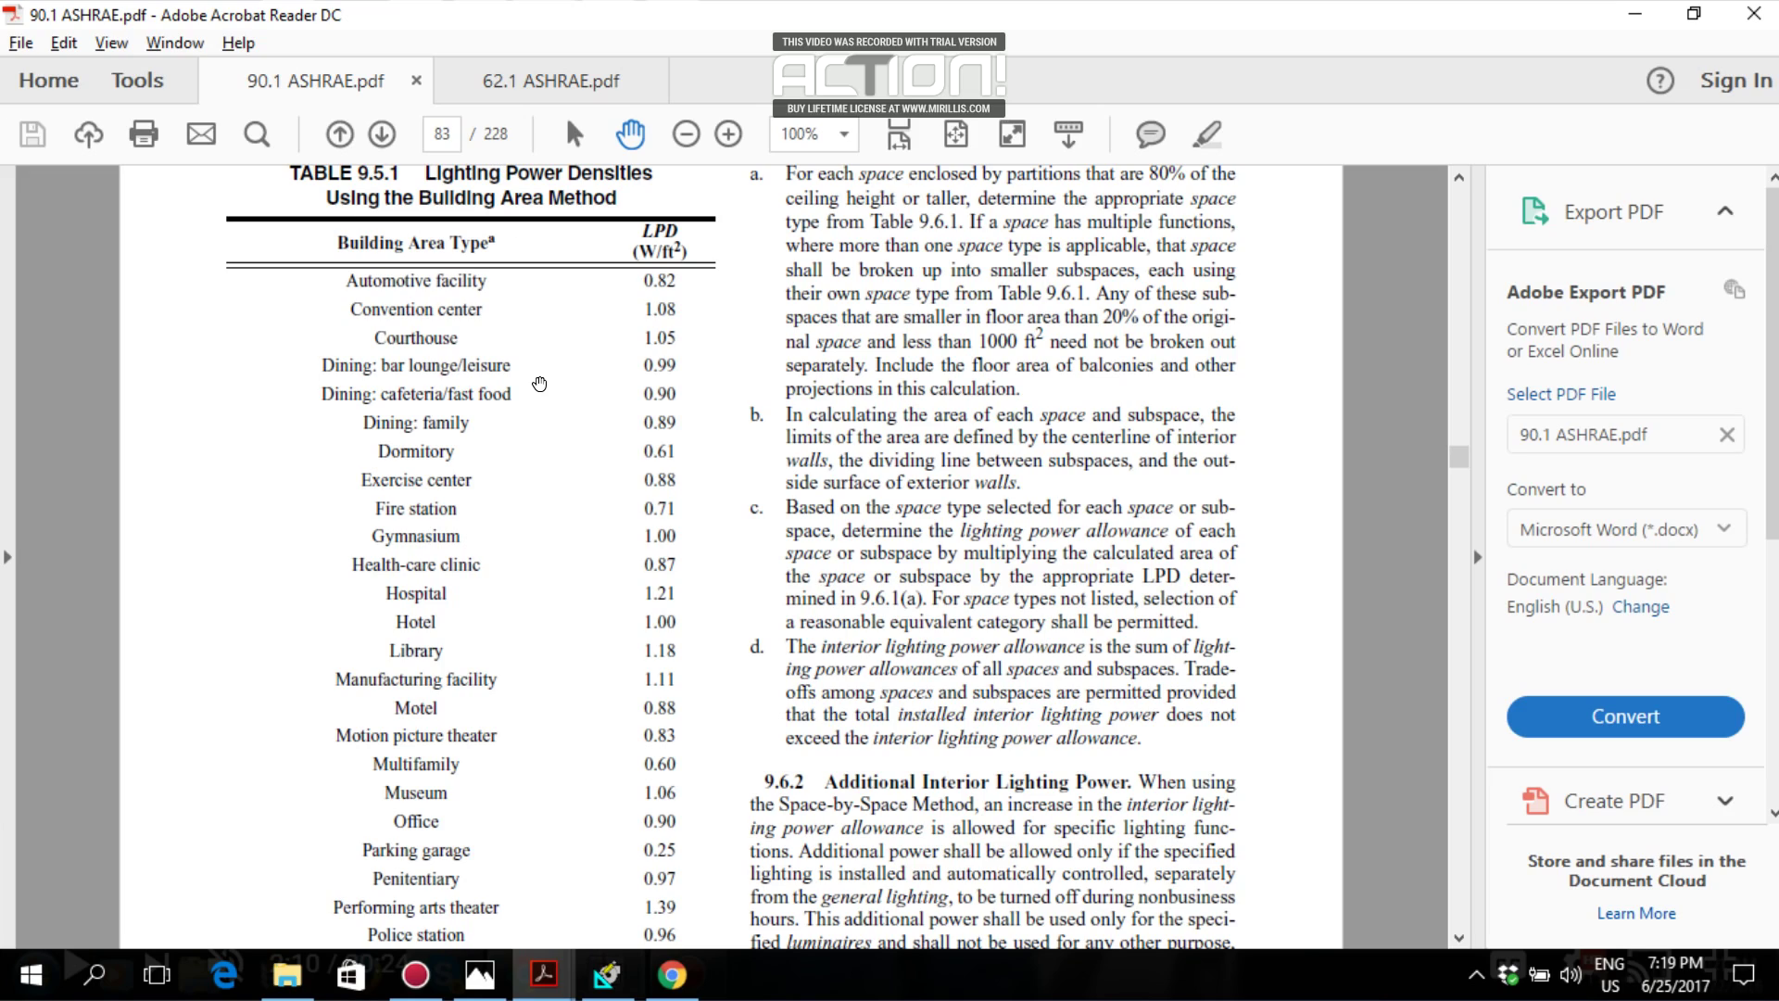
pyautogui.scroll(-10, 539, 384)
pyautogui.scroll(-15, 517, 454)
pyautogui.scroll(-15, 517, 451)
pyautogui.scroll(-5, 517, 451)
pyautogui.scroll(20, 515, 451)
pyautogui.scroll(15, 514, 450)
pyautogui.scroll(3, 514, 449)
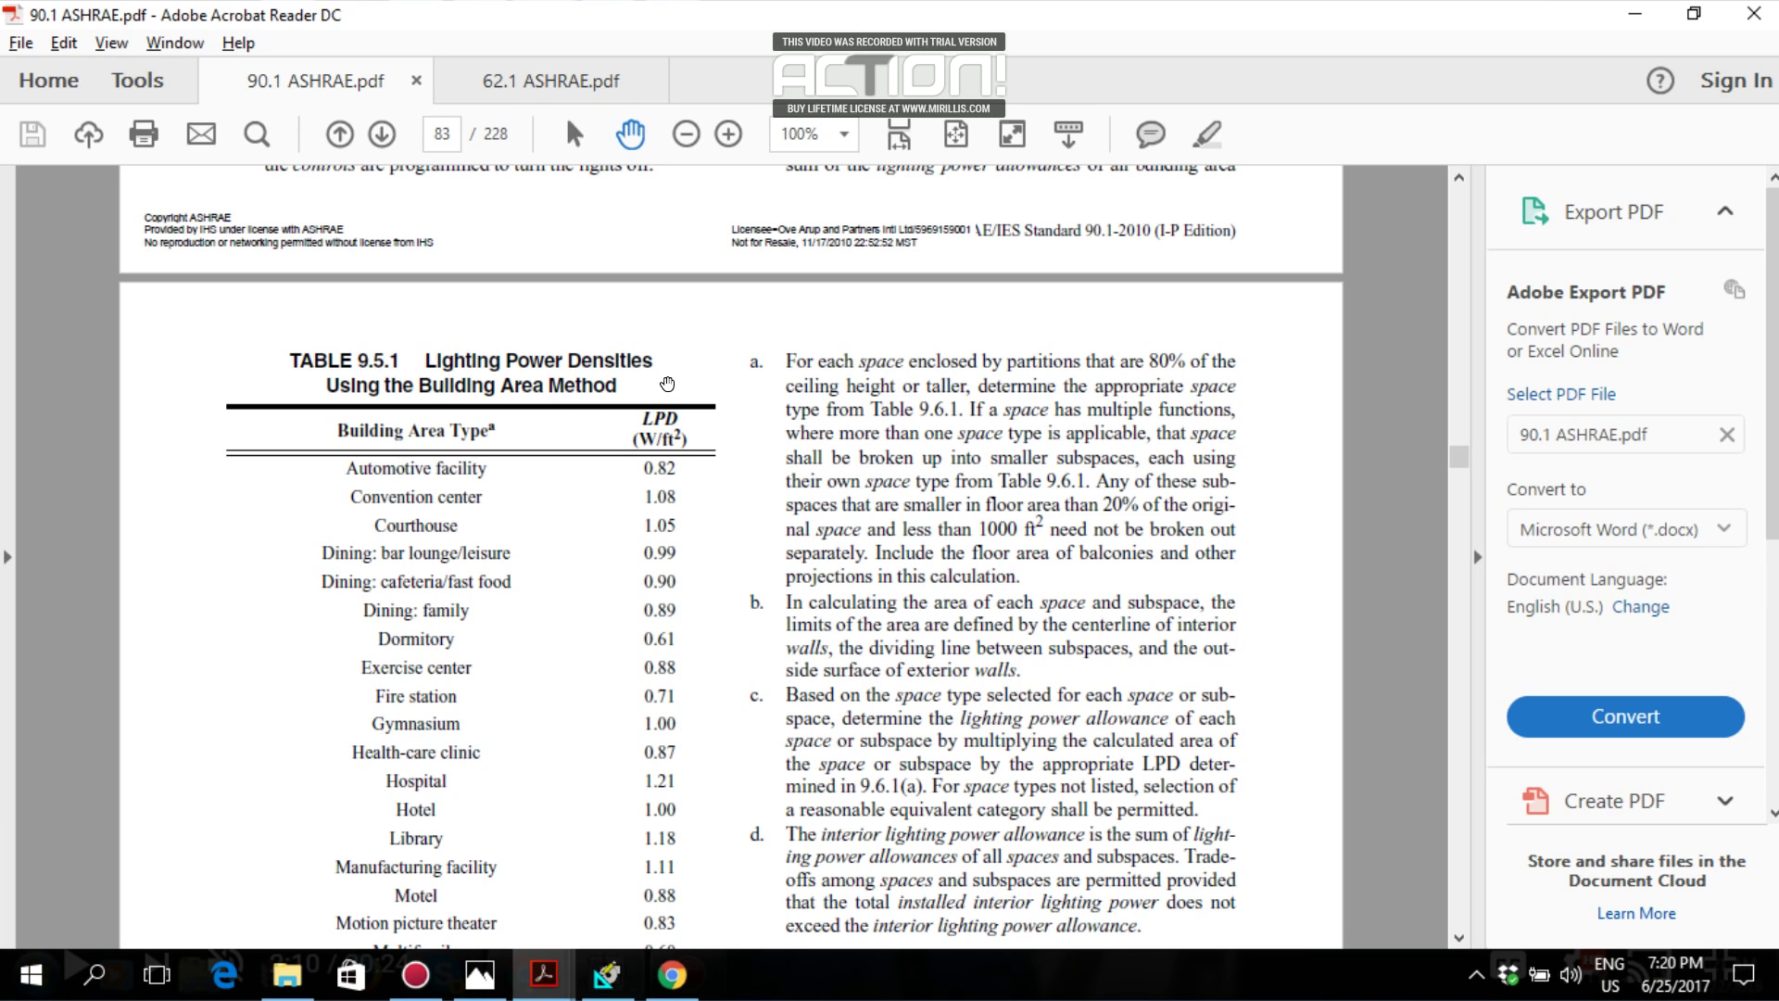
pyautogui.scroll(-3, 578, 384)
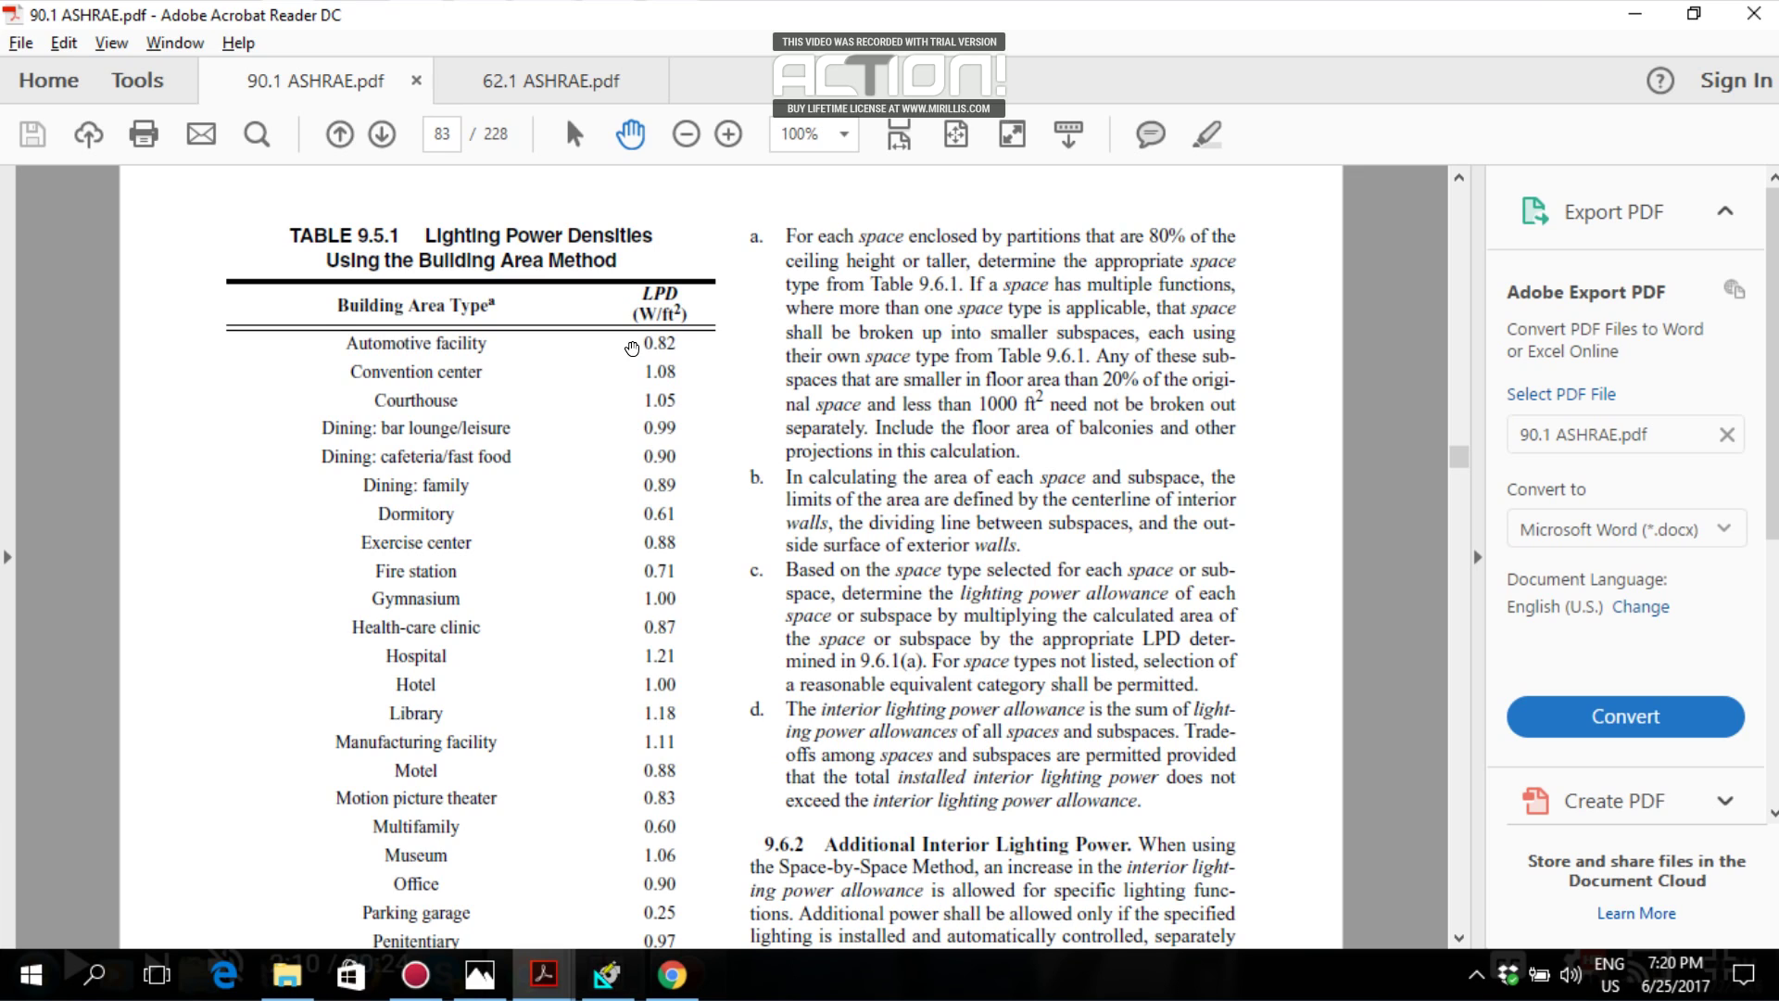
# Look up the Office lighting power density in Table 9.5.1, checking it against the office layout.
pyautogui.hotkey('alt', 'Tab')
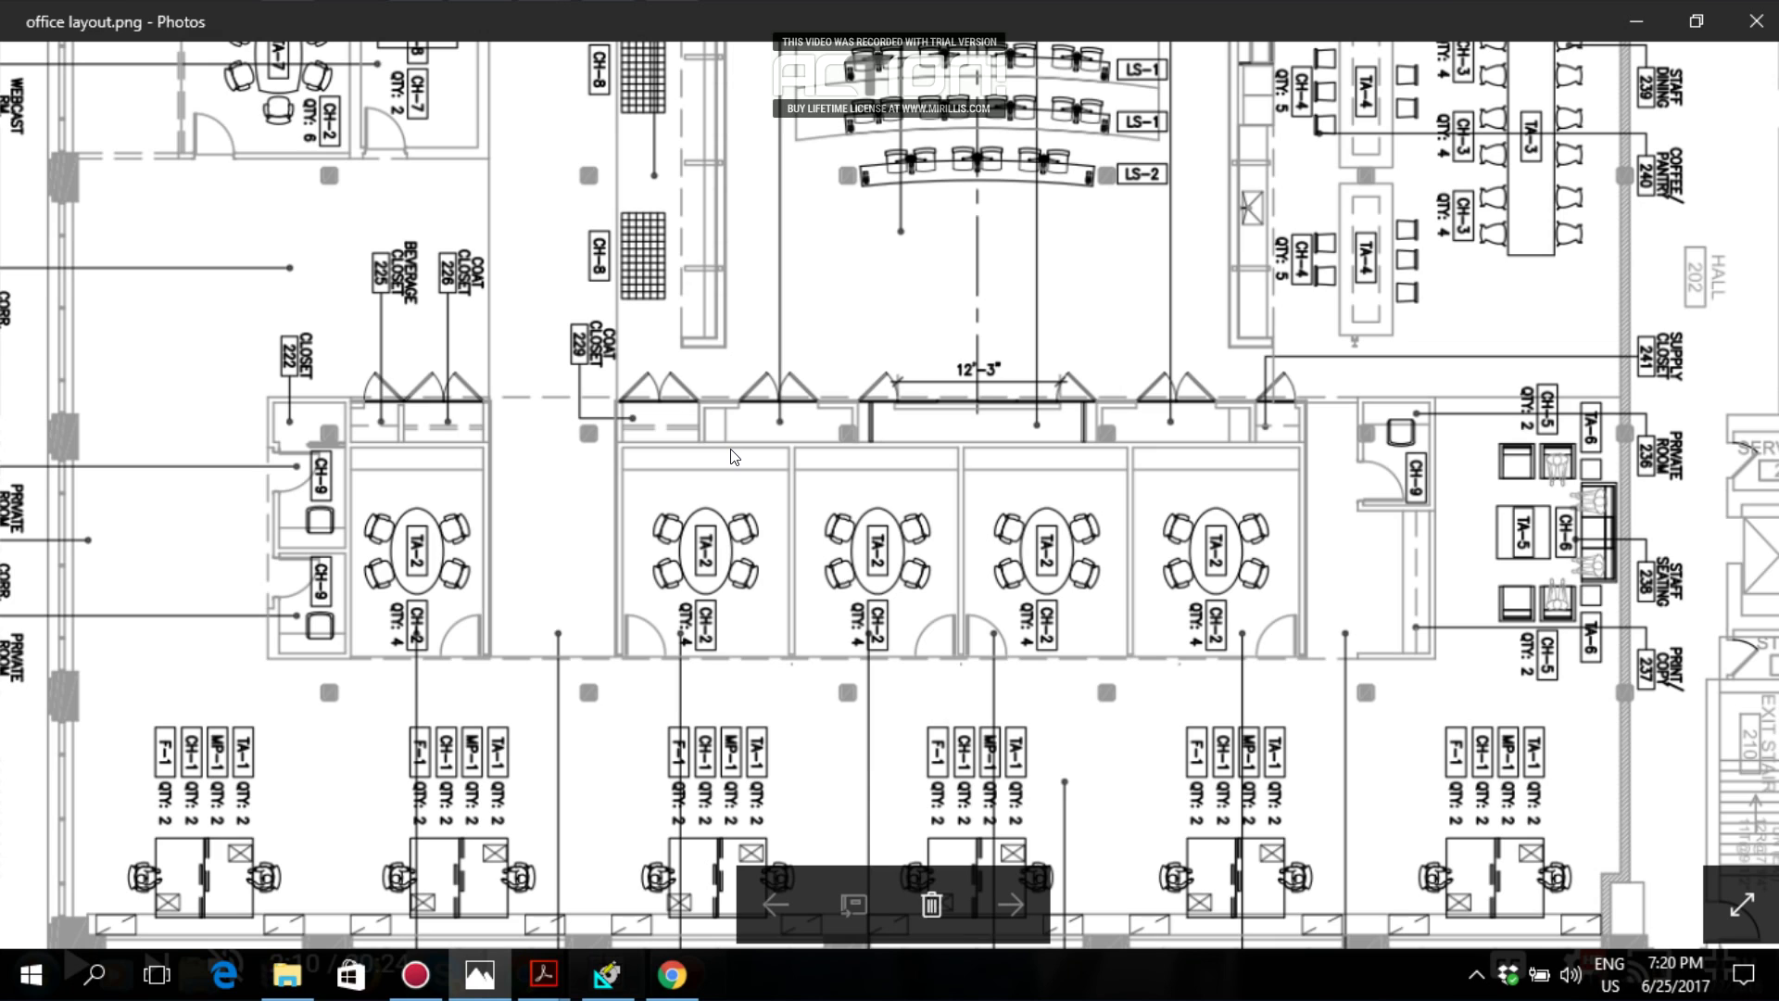
pyautogui.hotkey('alt', 'Tab')
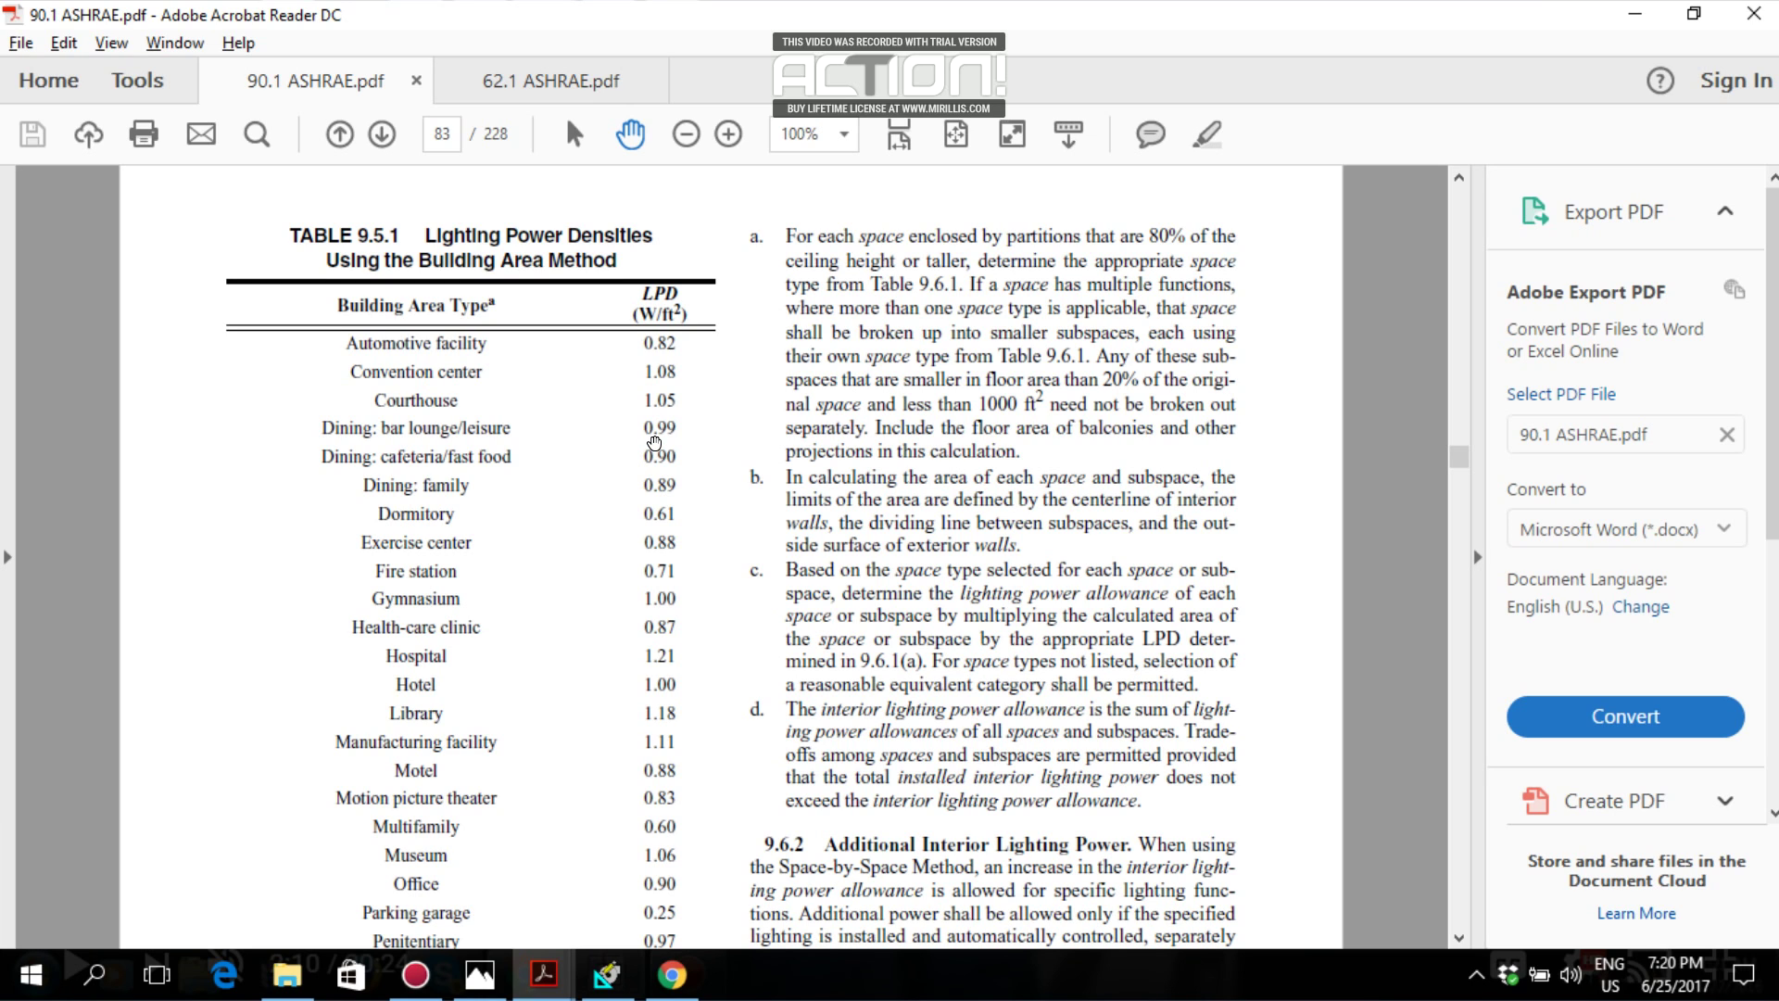
pyautogui.scroll(-3, 654, 441)
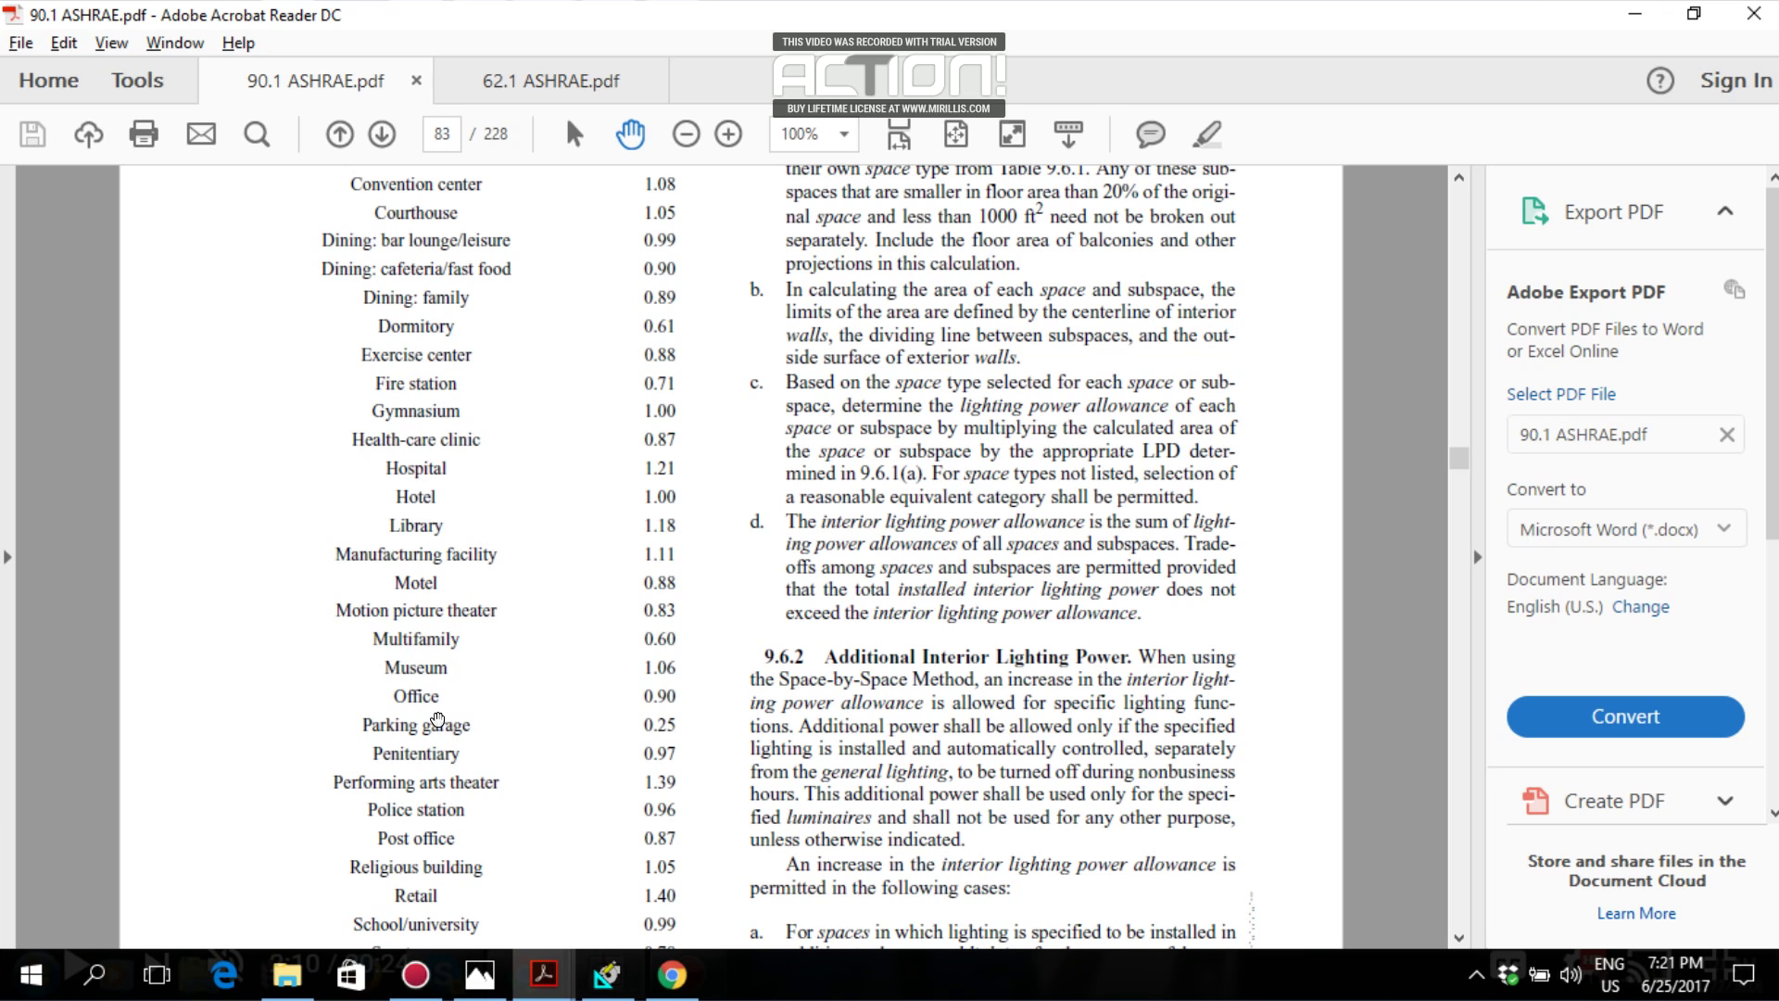
pyautogui.scroll(1, 597, 715)
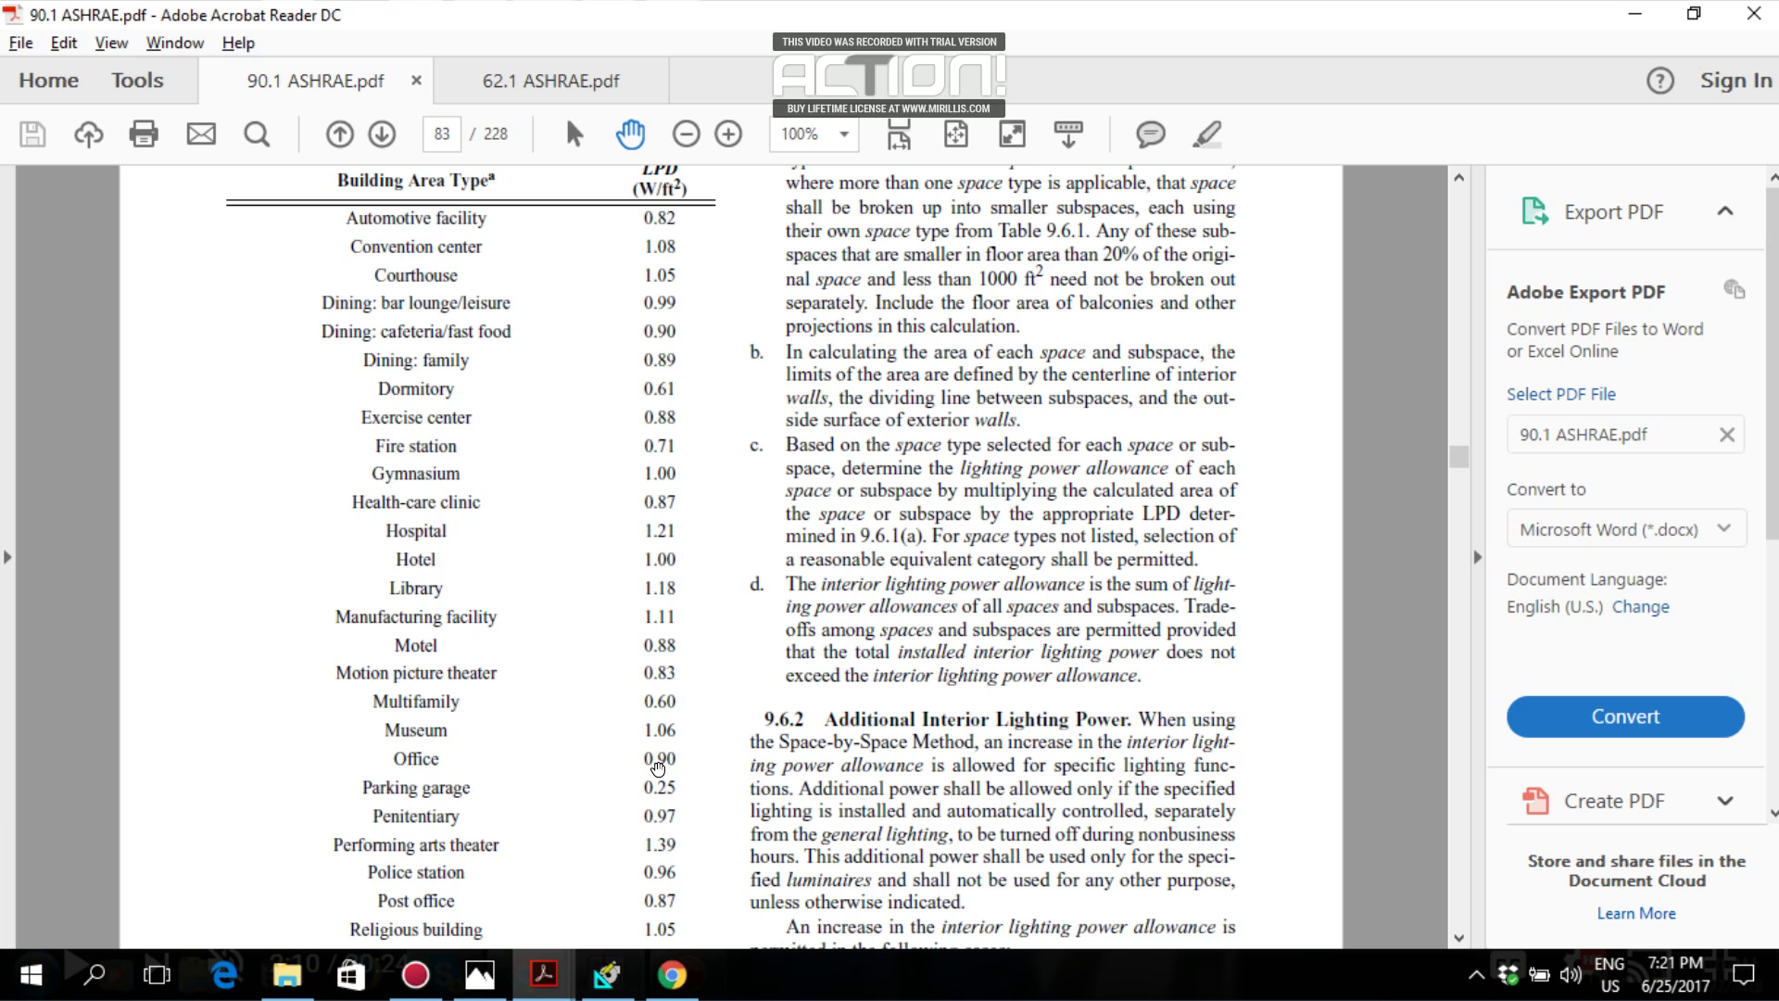
pyautogui.hotkey('alt', 'Tab')
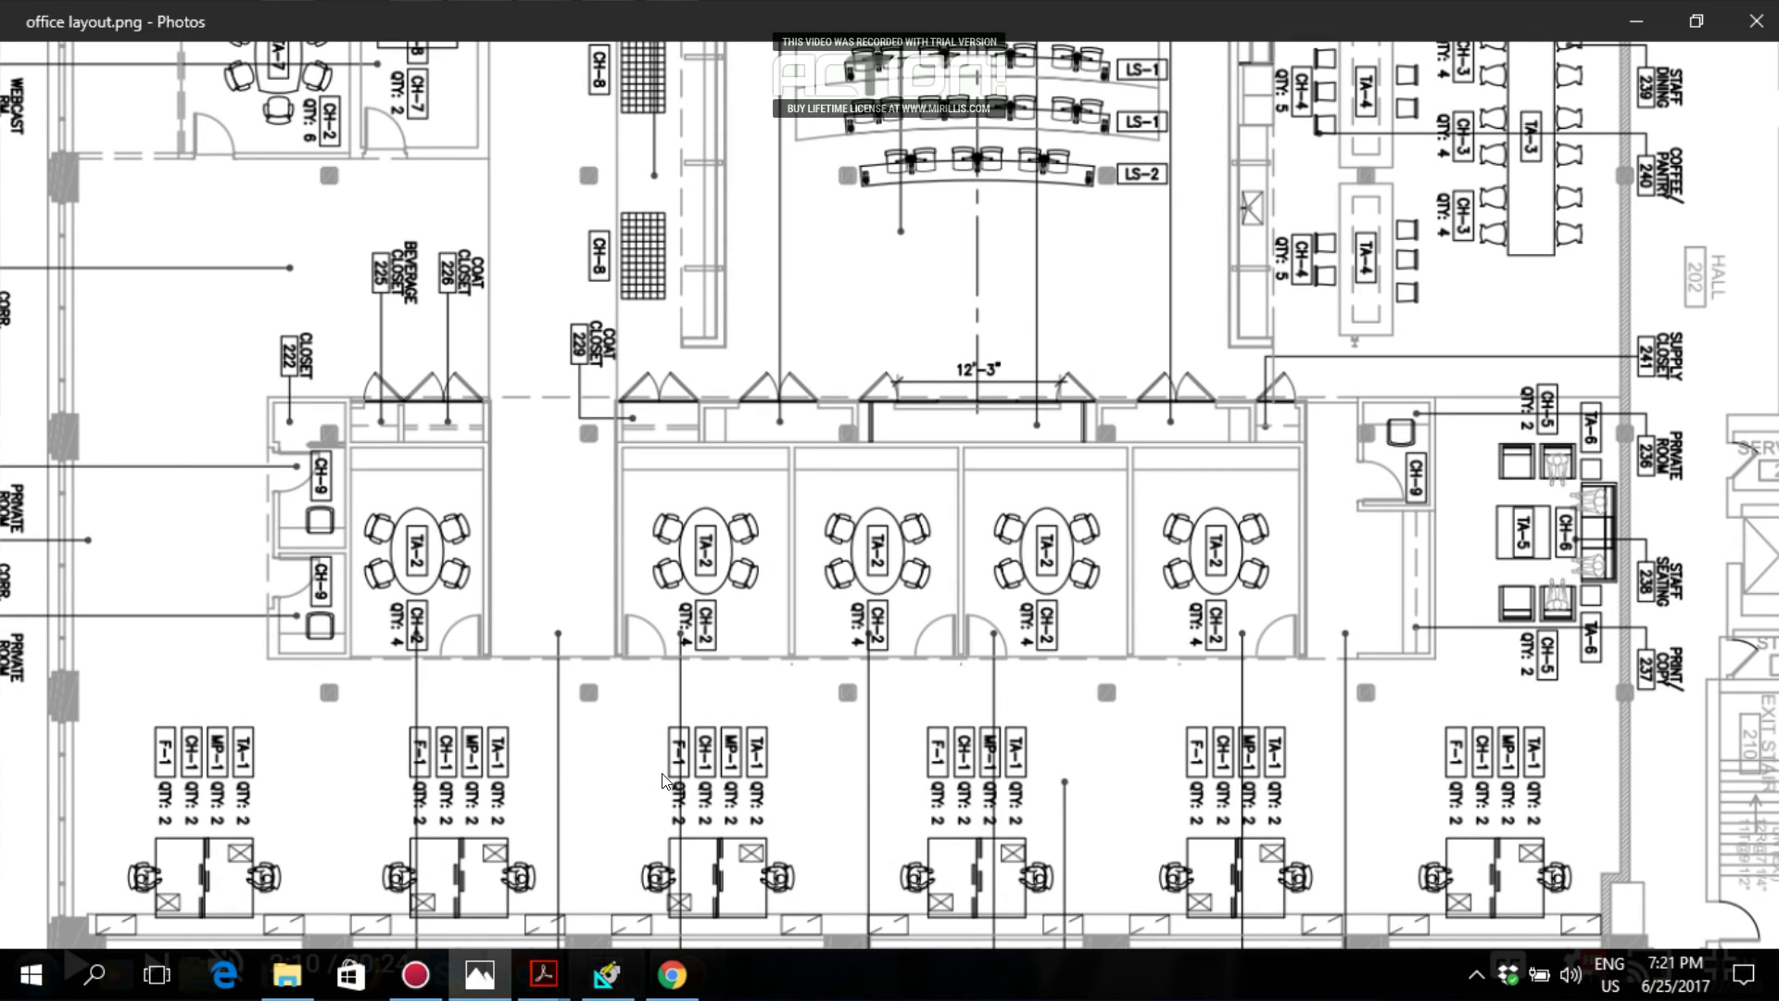
pyautogui.moveTo(641, 510)
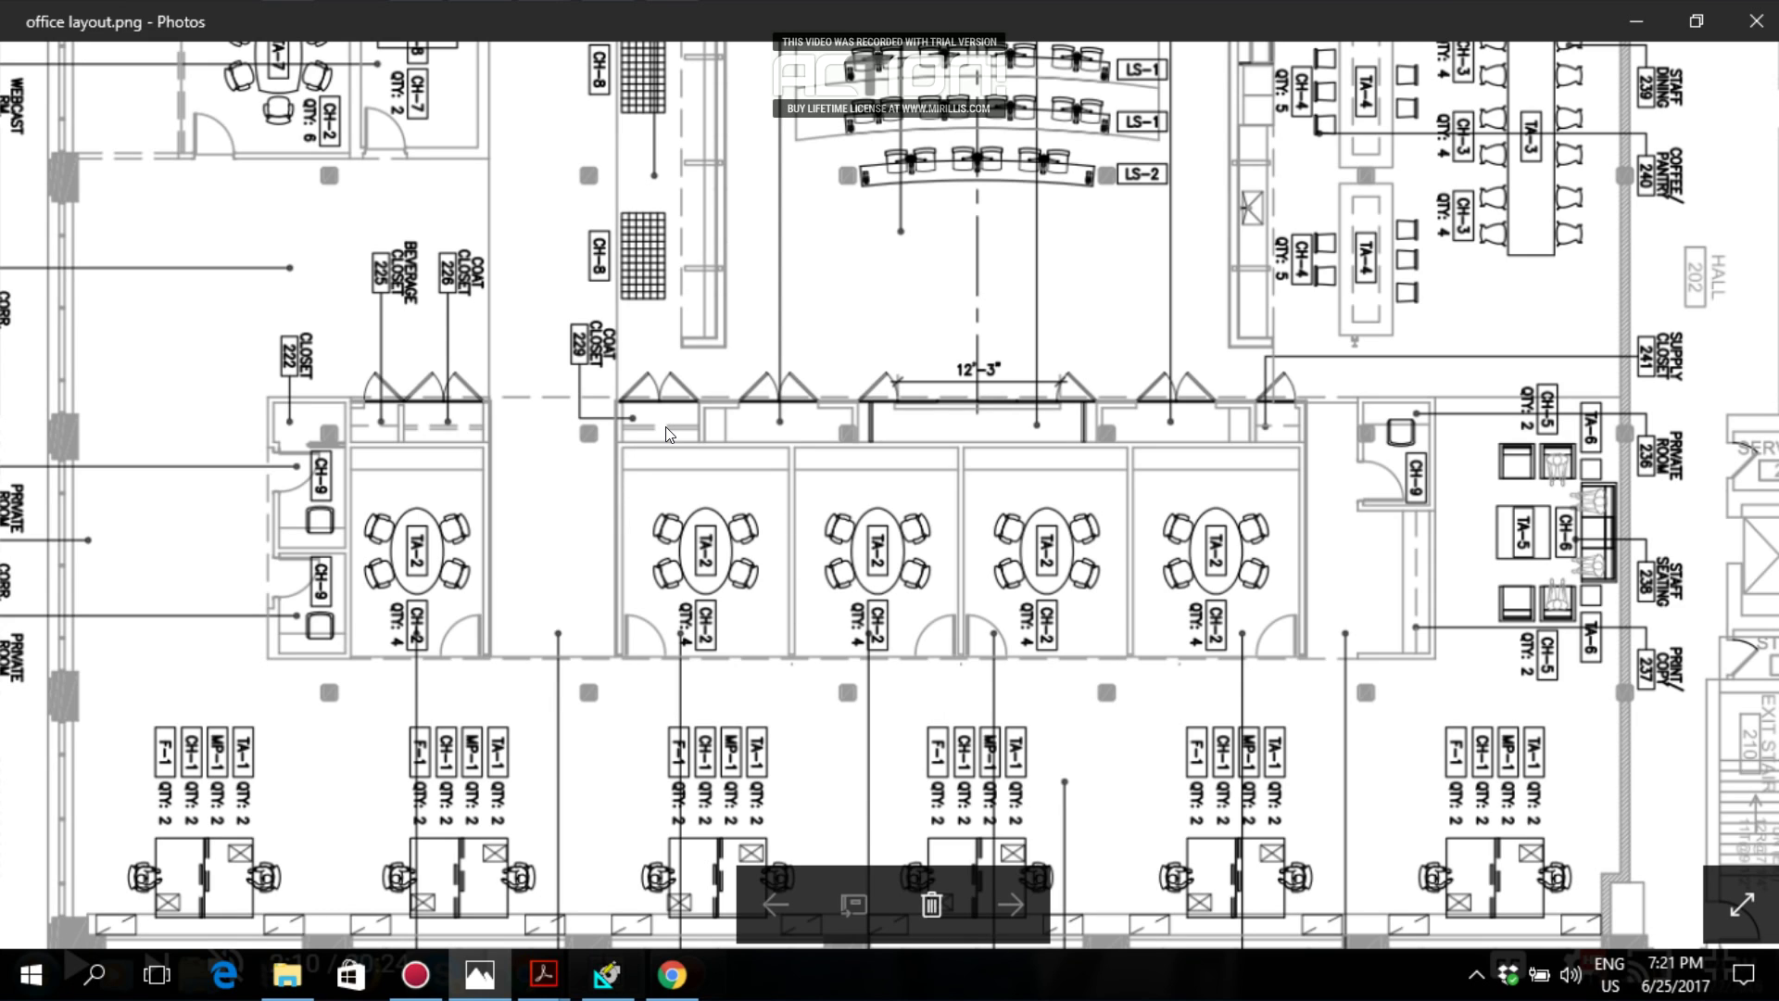
# Switch to HAP, close the Default Space properties without changes and display the project's Spaces category.
pyautogui.hotkey('alt', 'Tab')
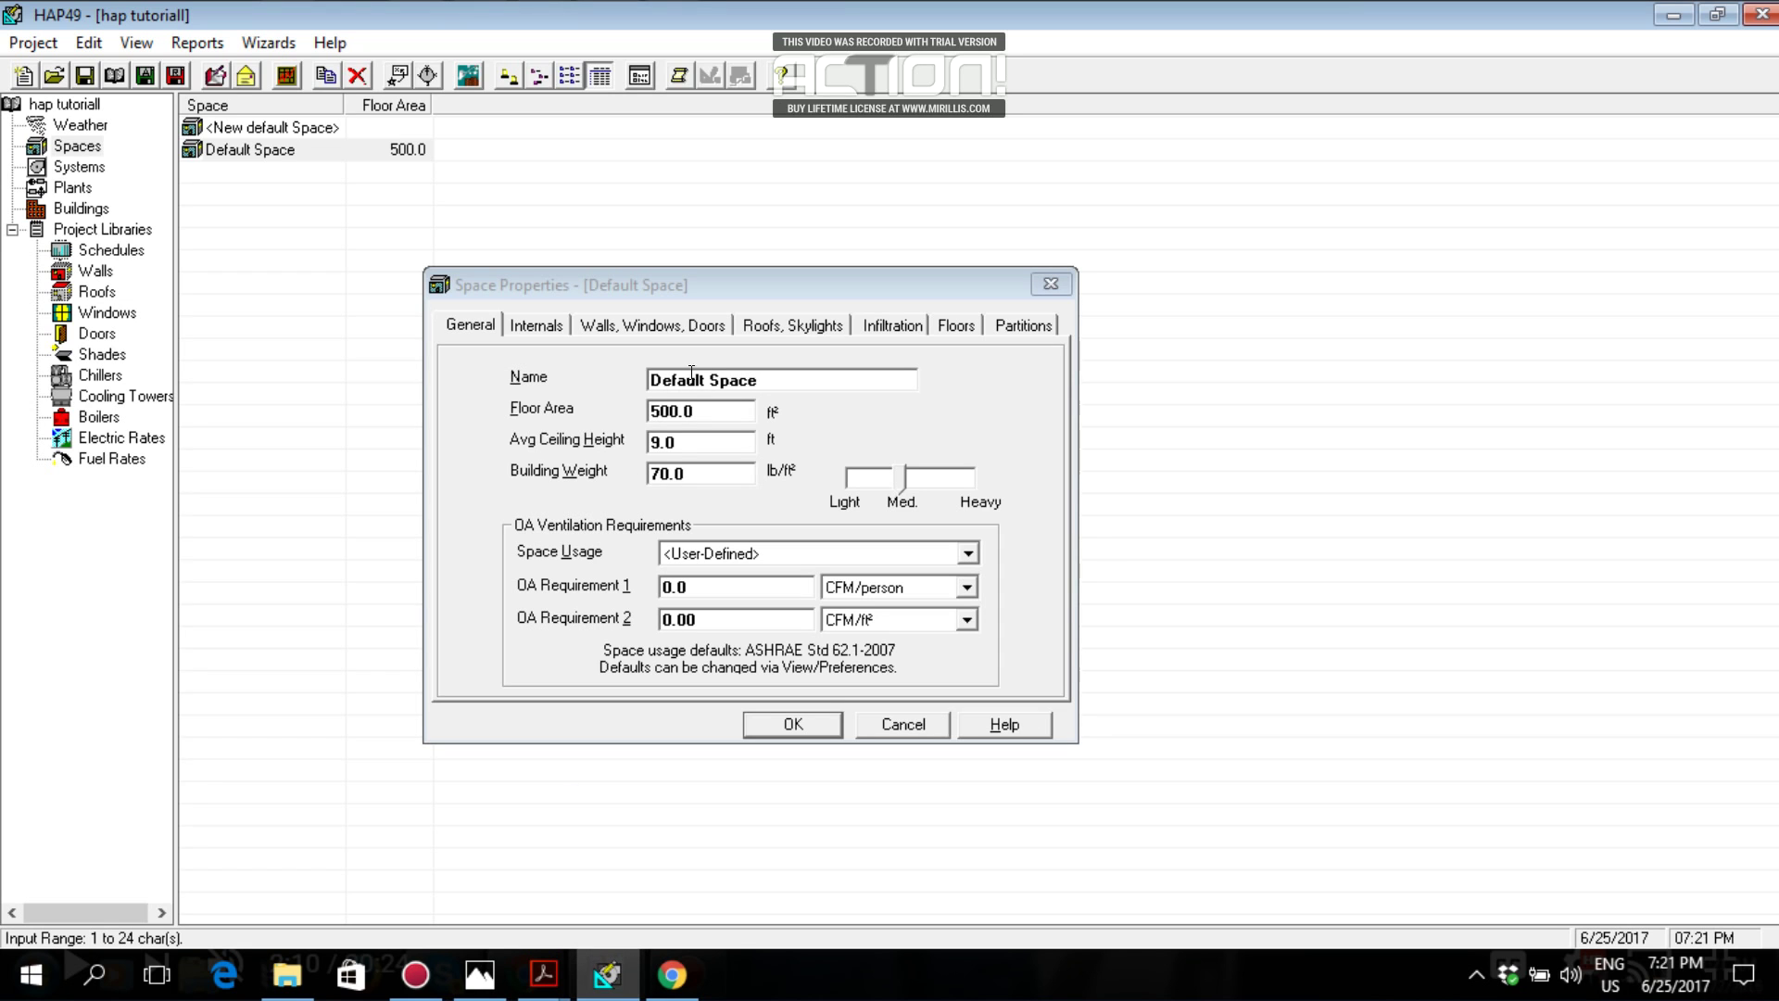
pyautogui.click(910, 726)
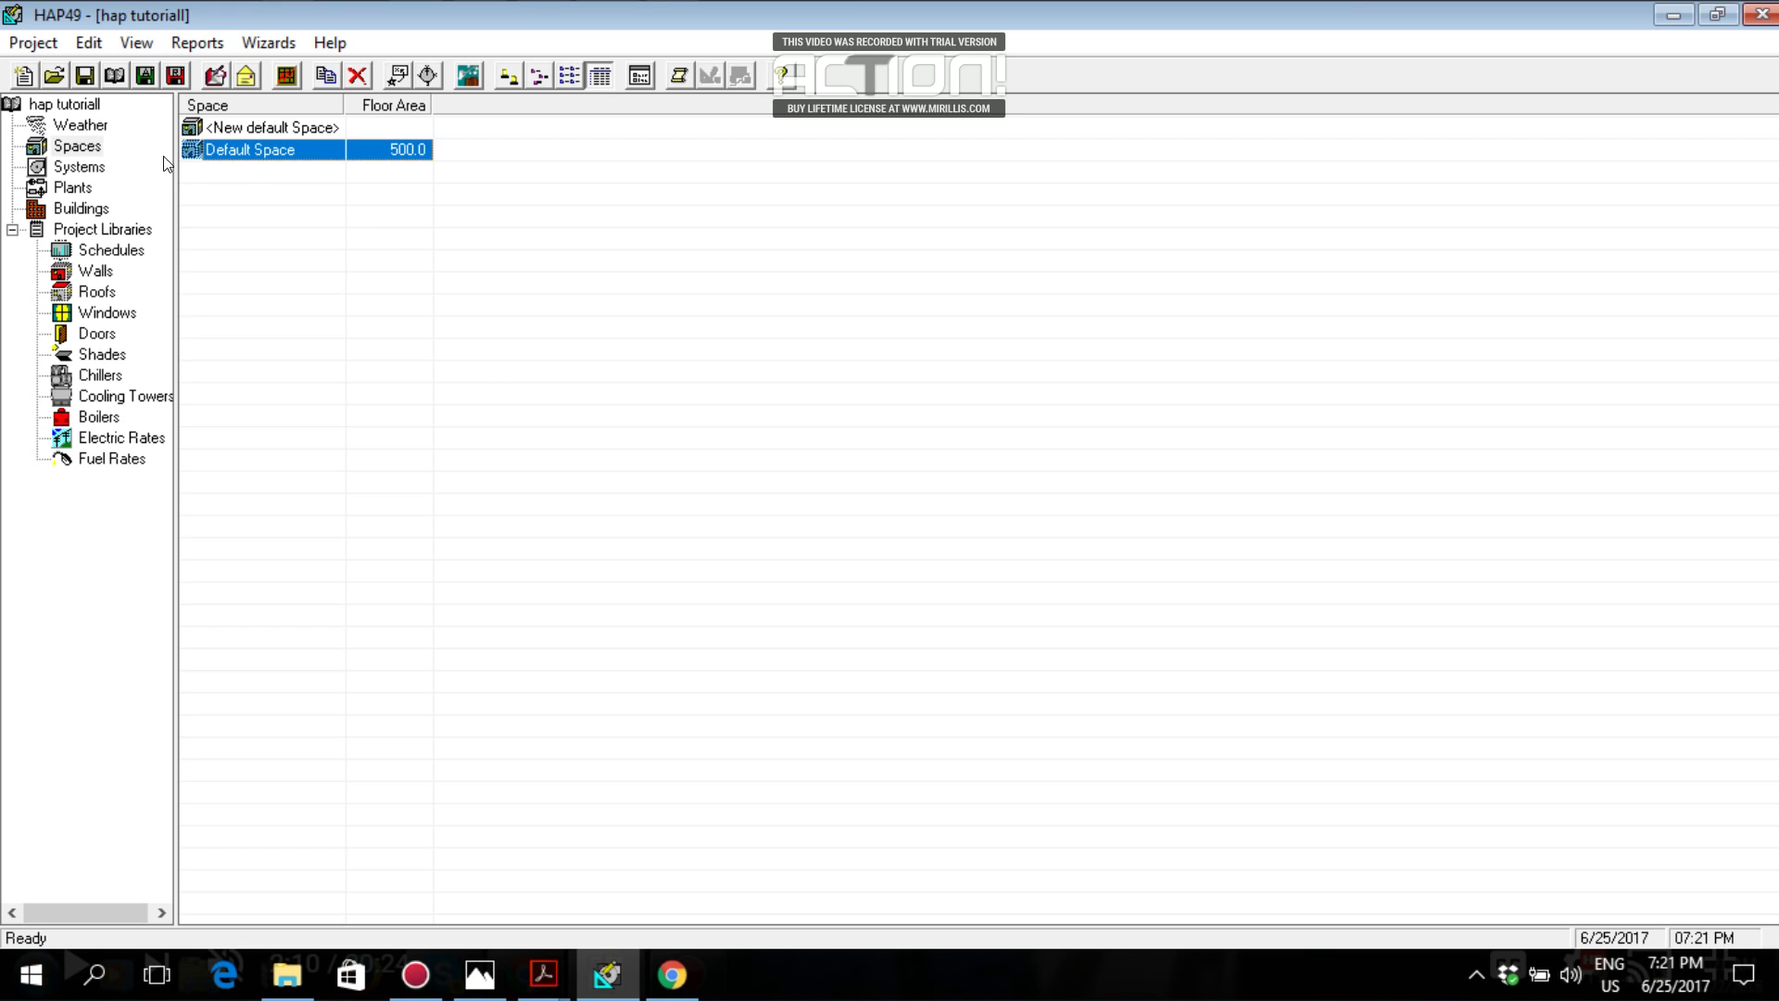
pyautogui.click(90, 150)
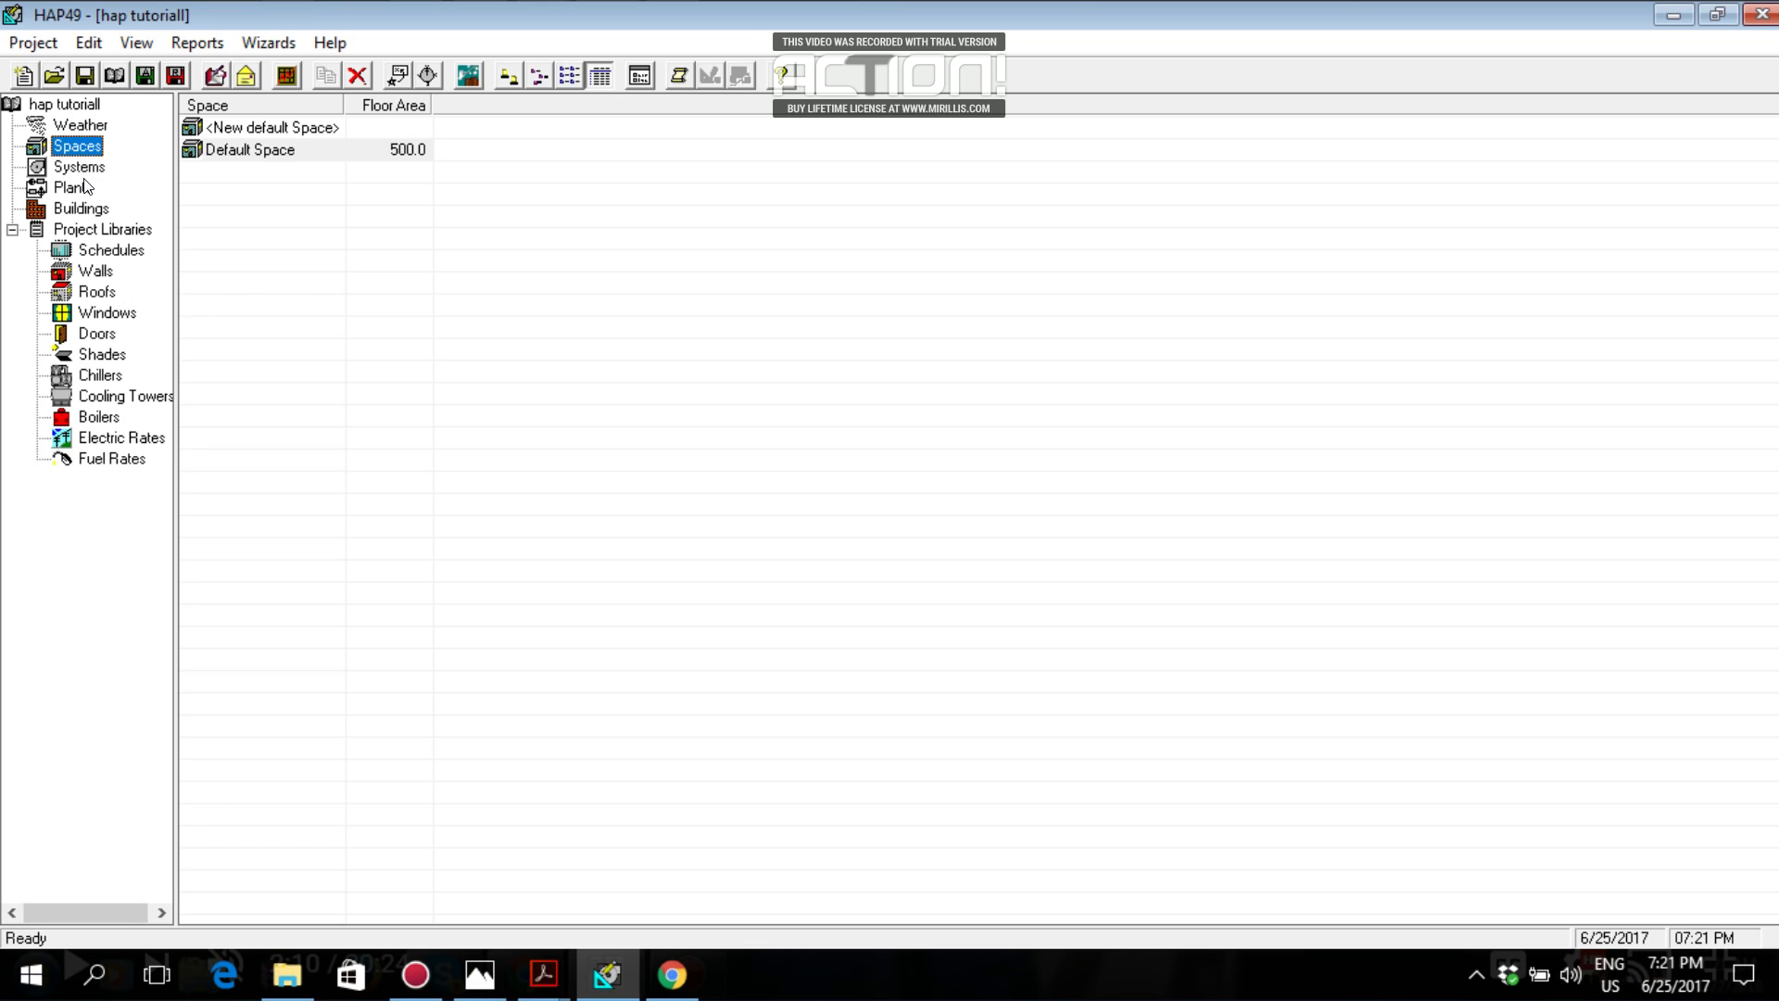
pyautogui.click(88, 169)
pyautogui.press('Down')
pyautogui.click(83, 147)
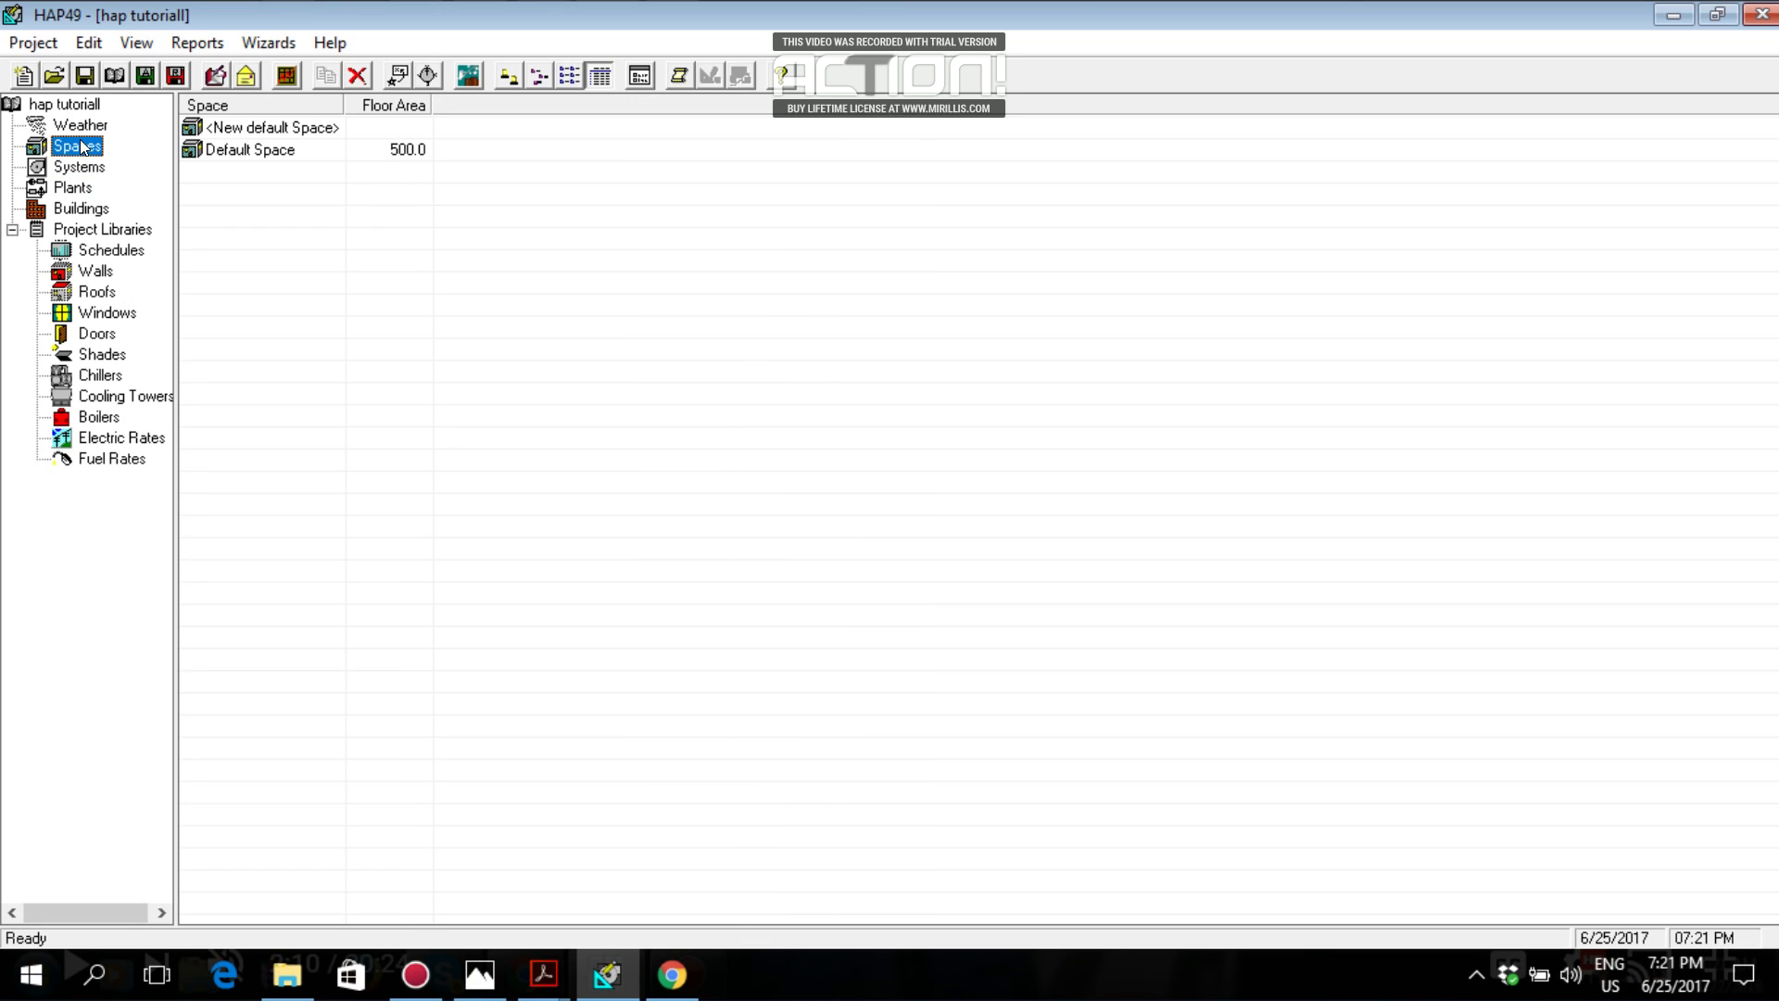
# Switch to Photos and view the team rooms in the office layout again.
pyautogui.click(556, 978)
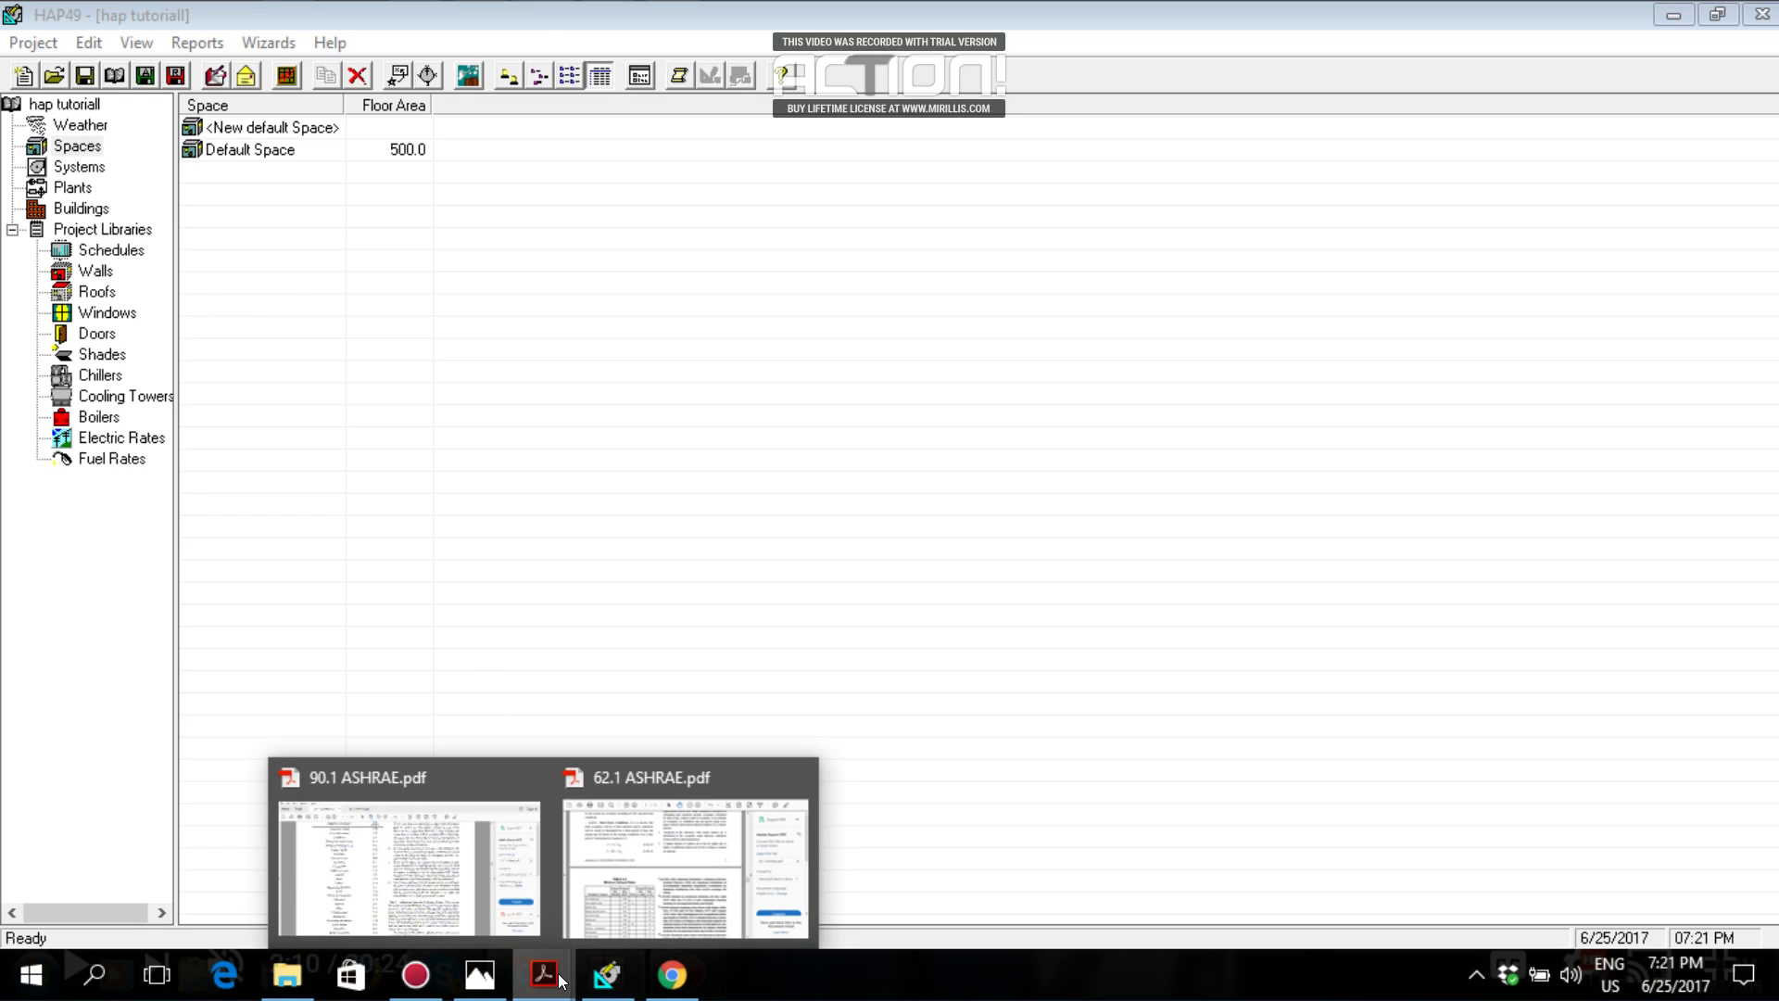
pyautogui.click(557, 964)
pyautogui.click(487, 987)
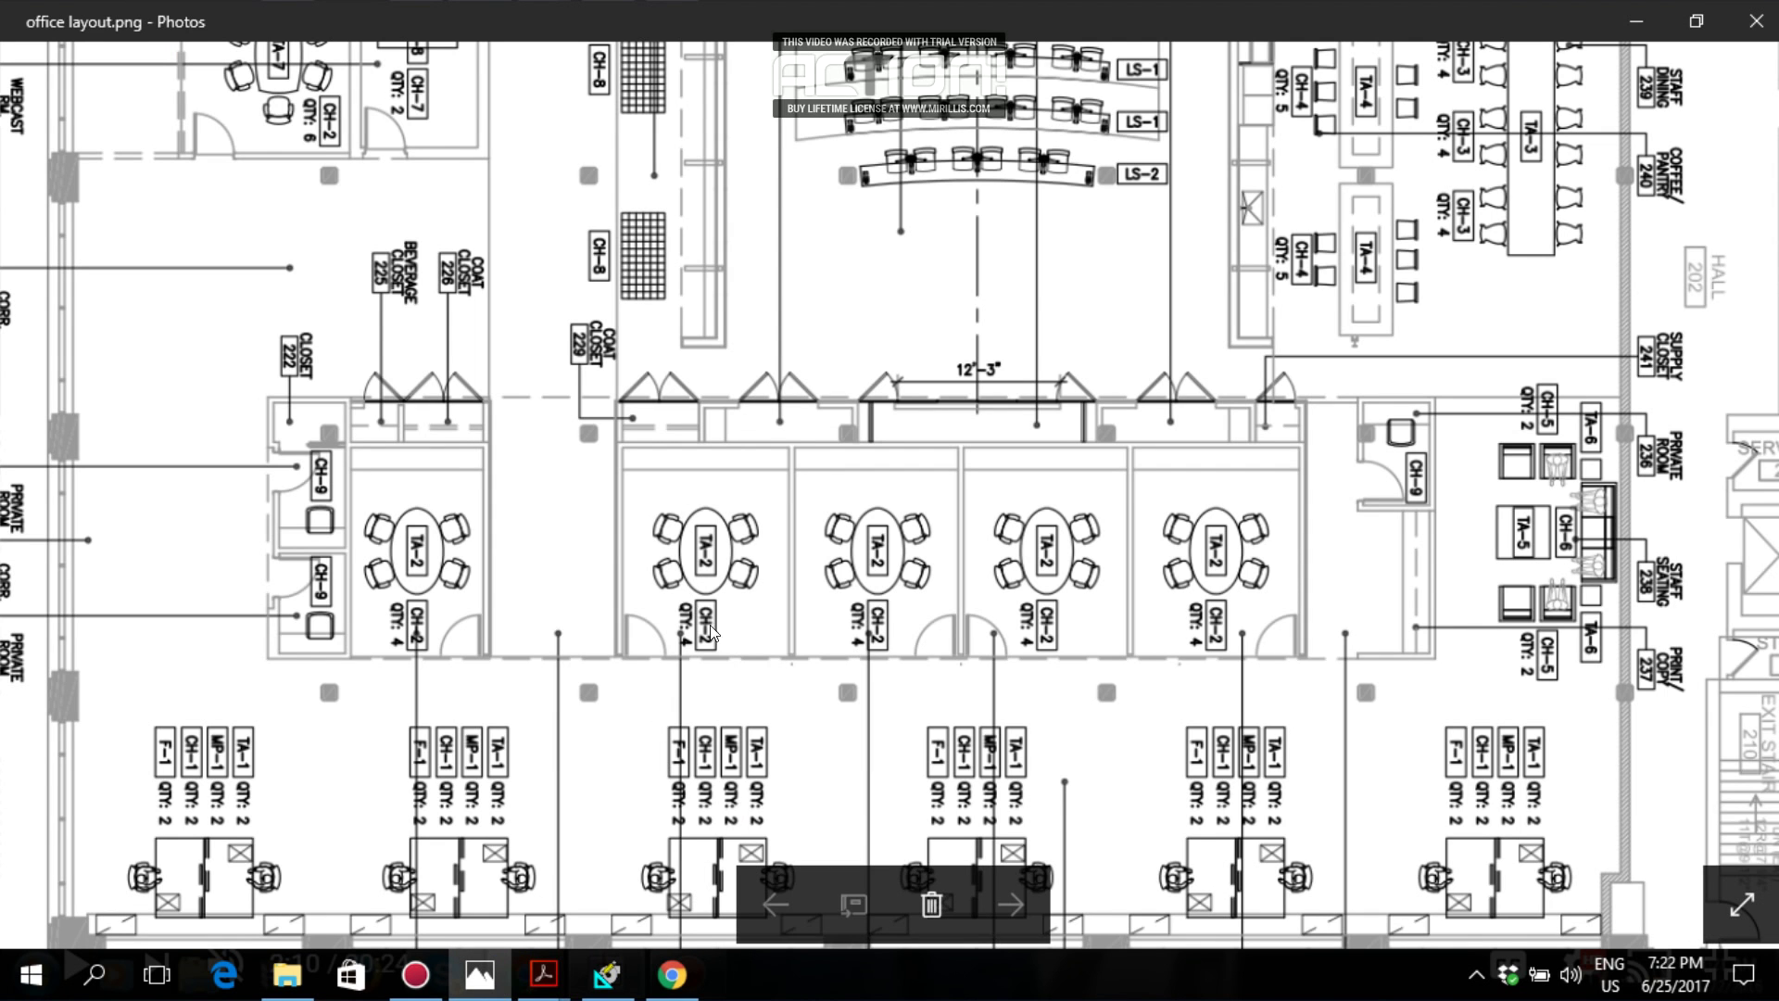
# Display the project's Weather category in HAP, and view the whole office floor plan in Photos.
pyautogui.hotkey('alt', 'Tab')
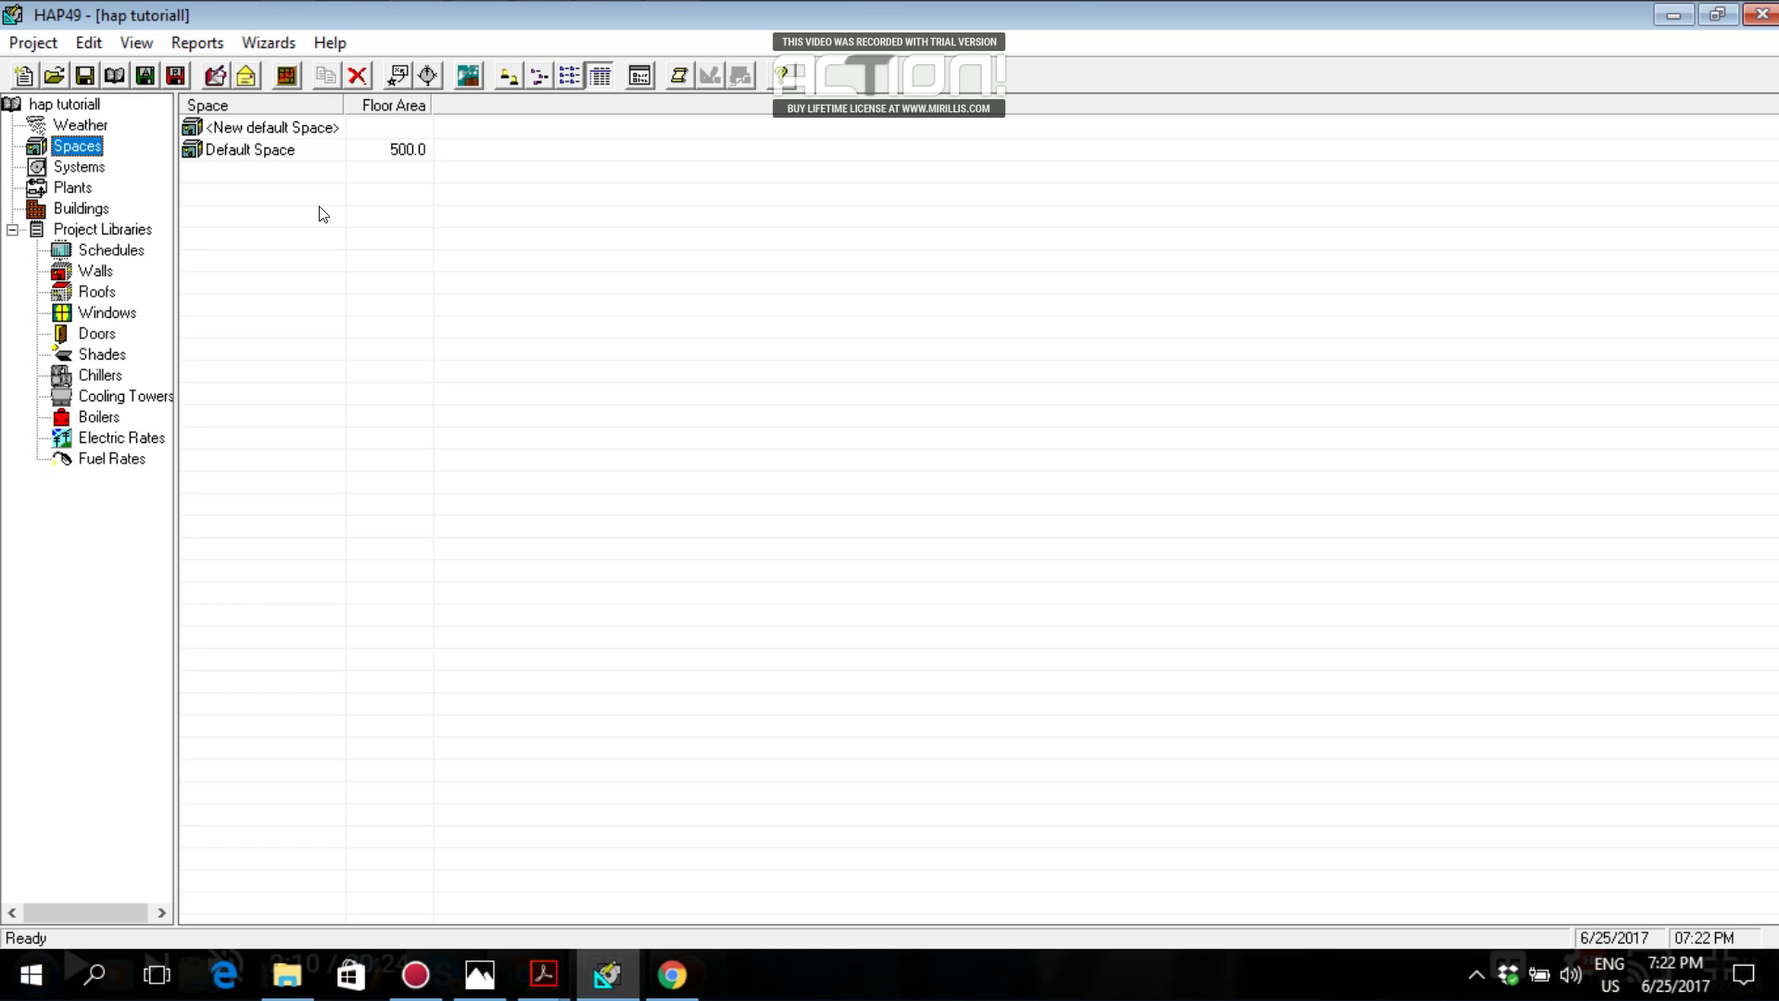
pyautogui.click(98, 169)
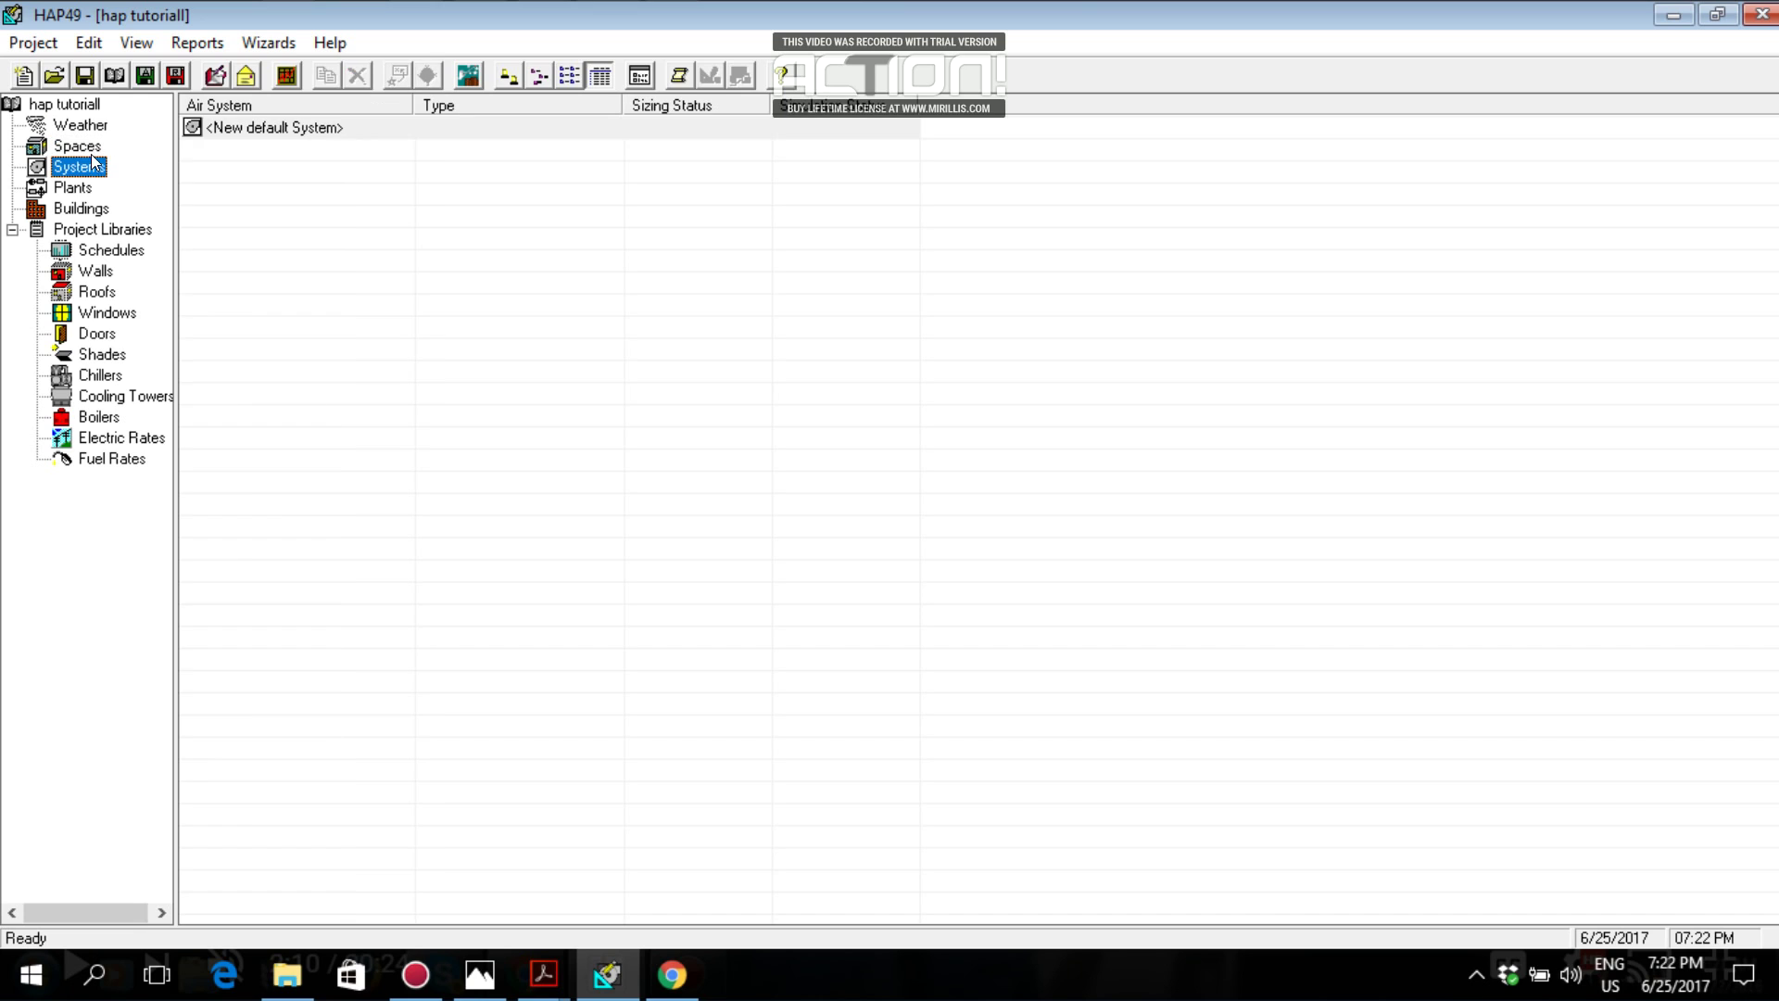
pyautogui.click(90, 146)
pyautogui.click(90, 127)
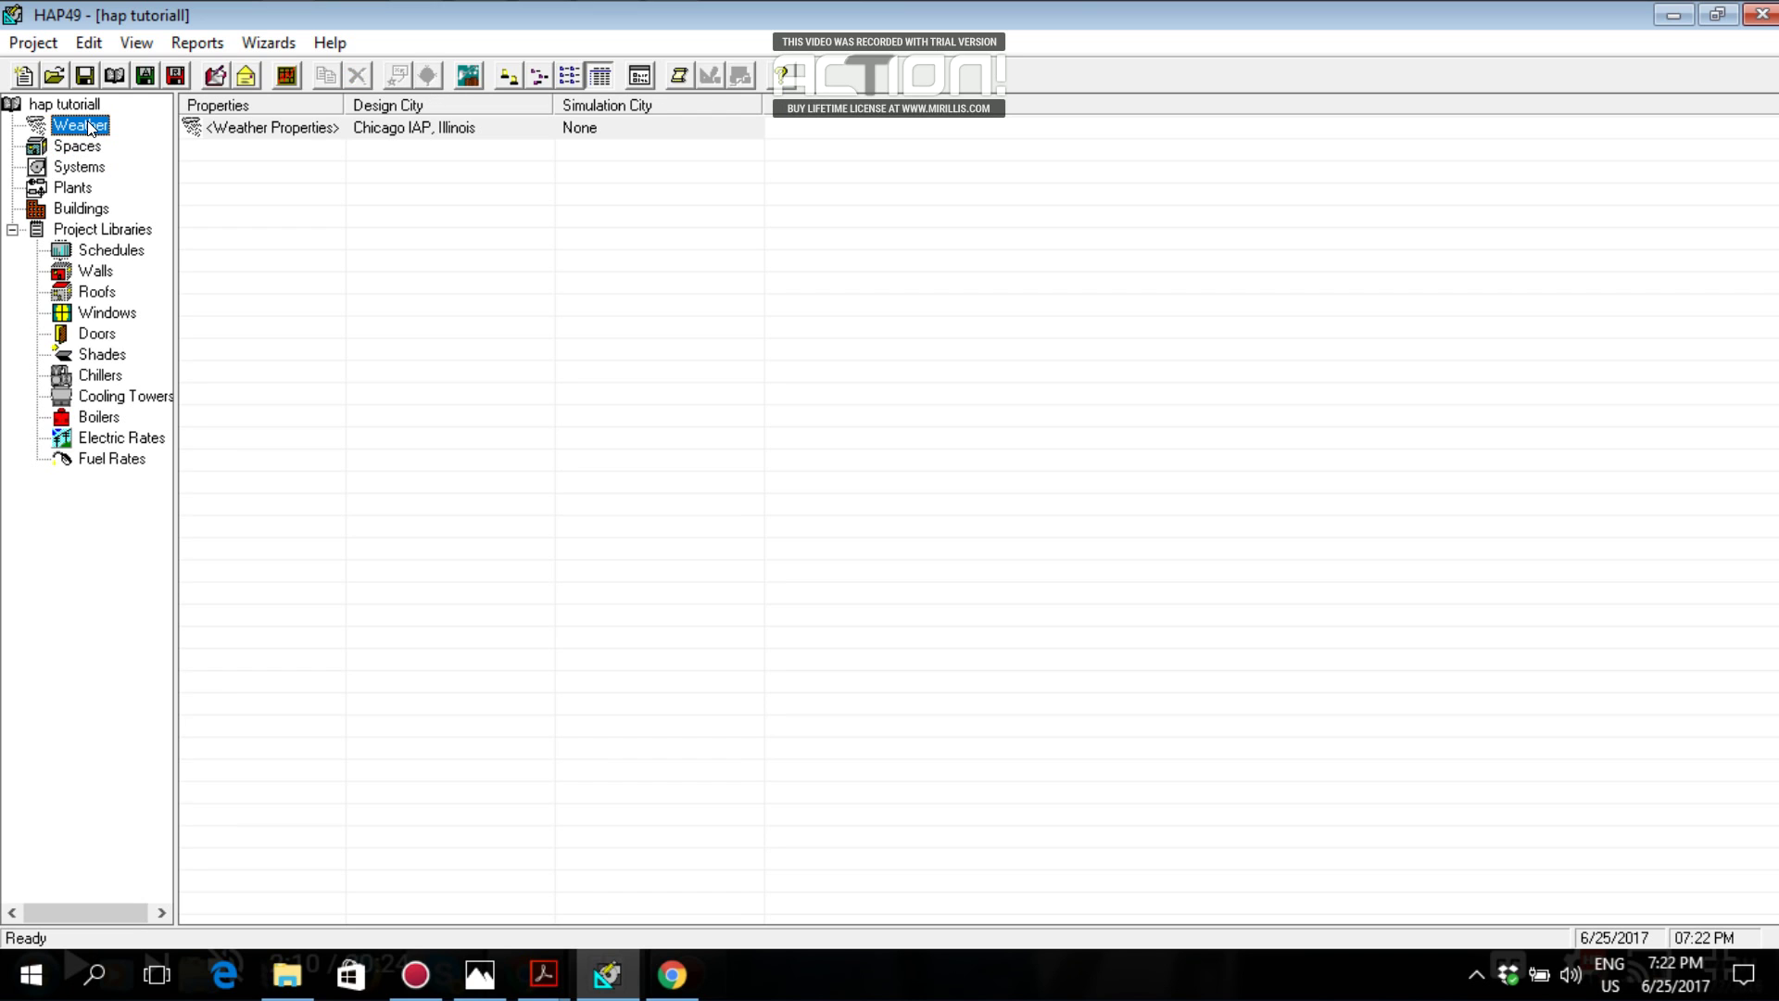
pyautogui.click(480, 974)
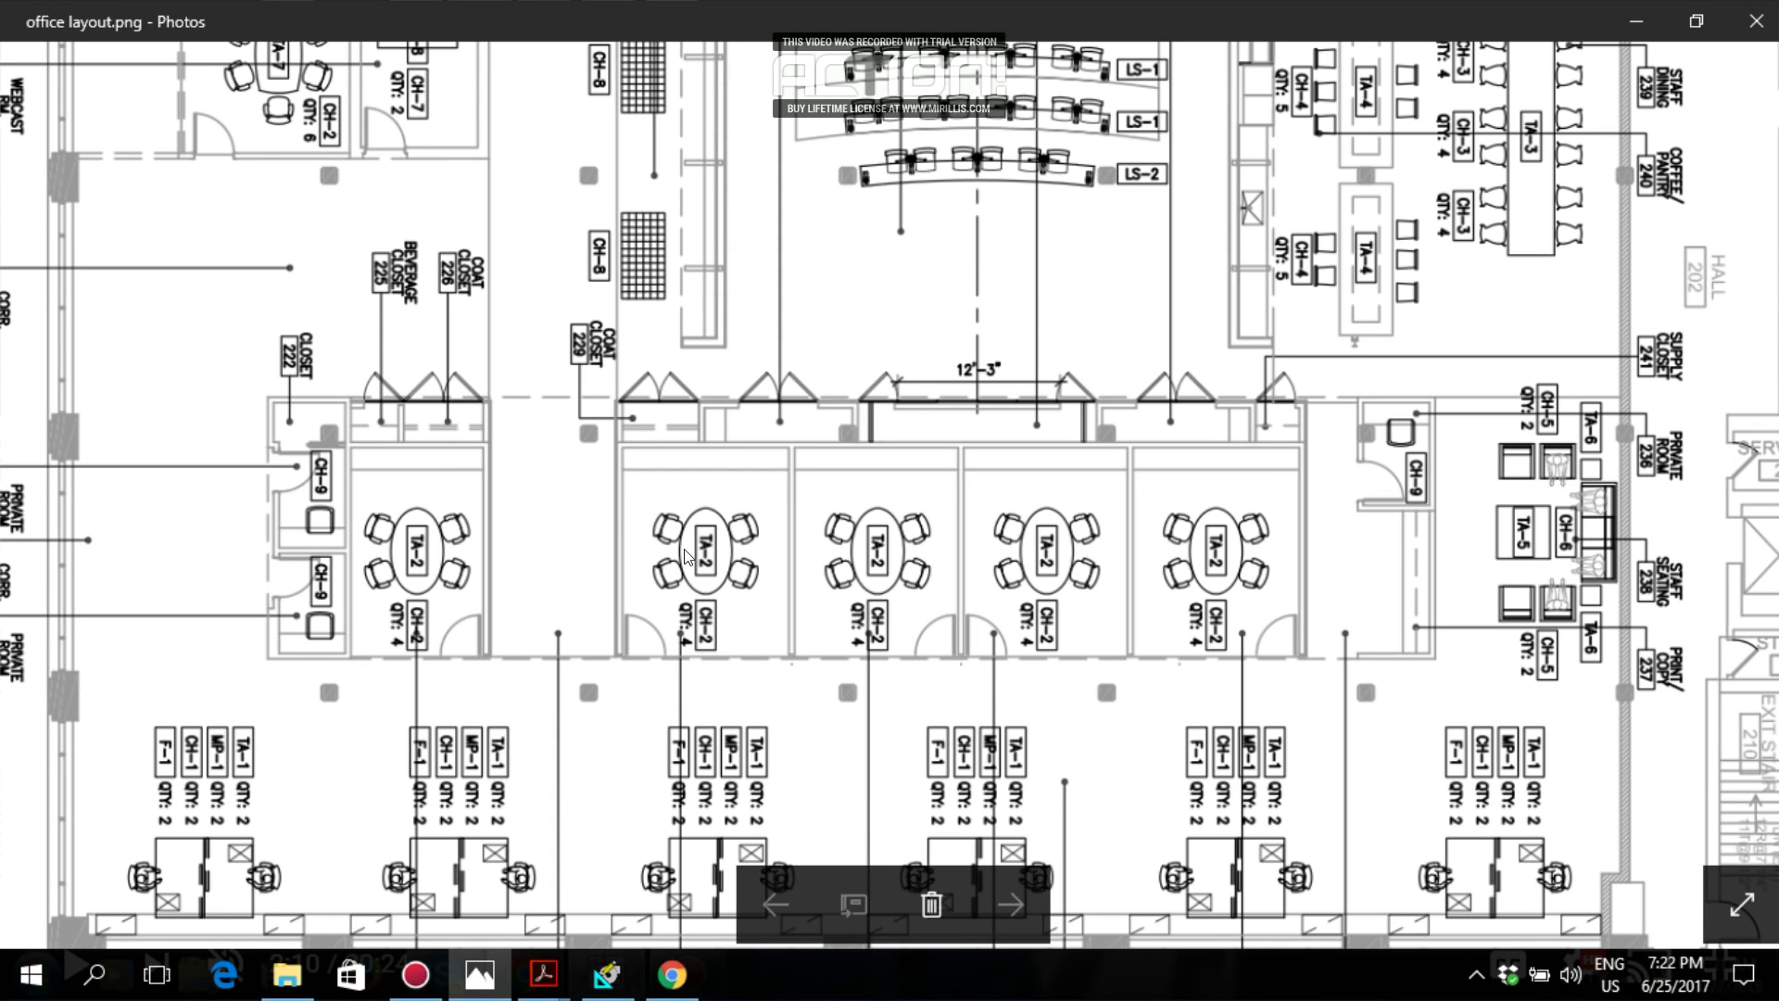
pyautogui.scroll(-4, 781, 413)
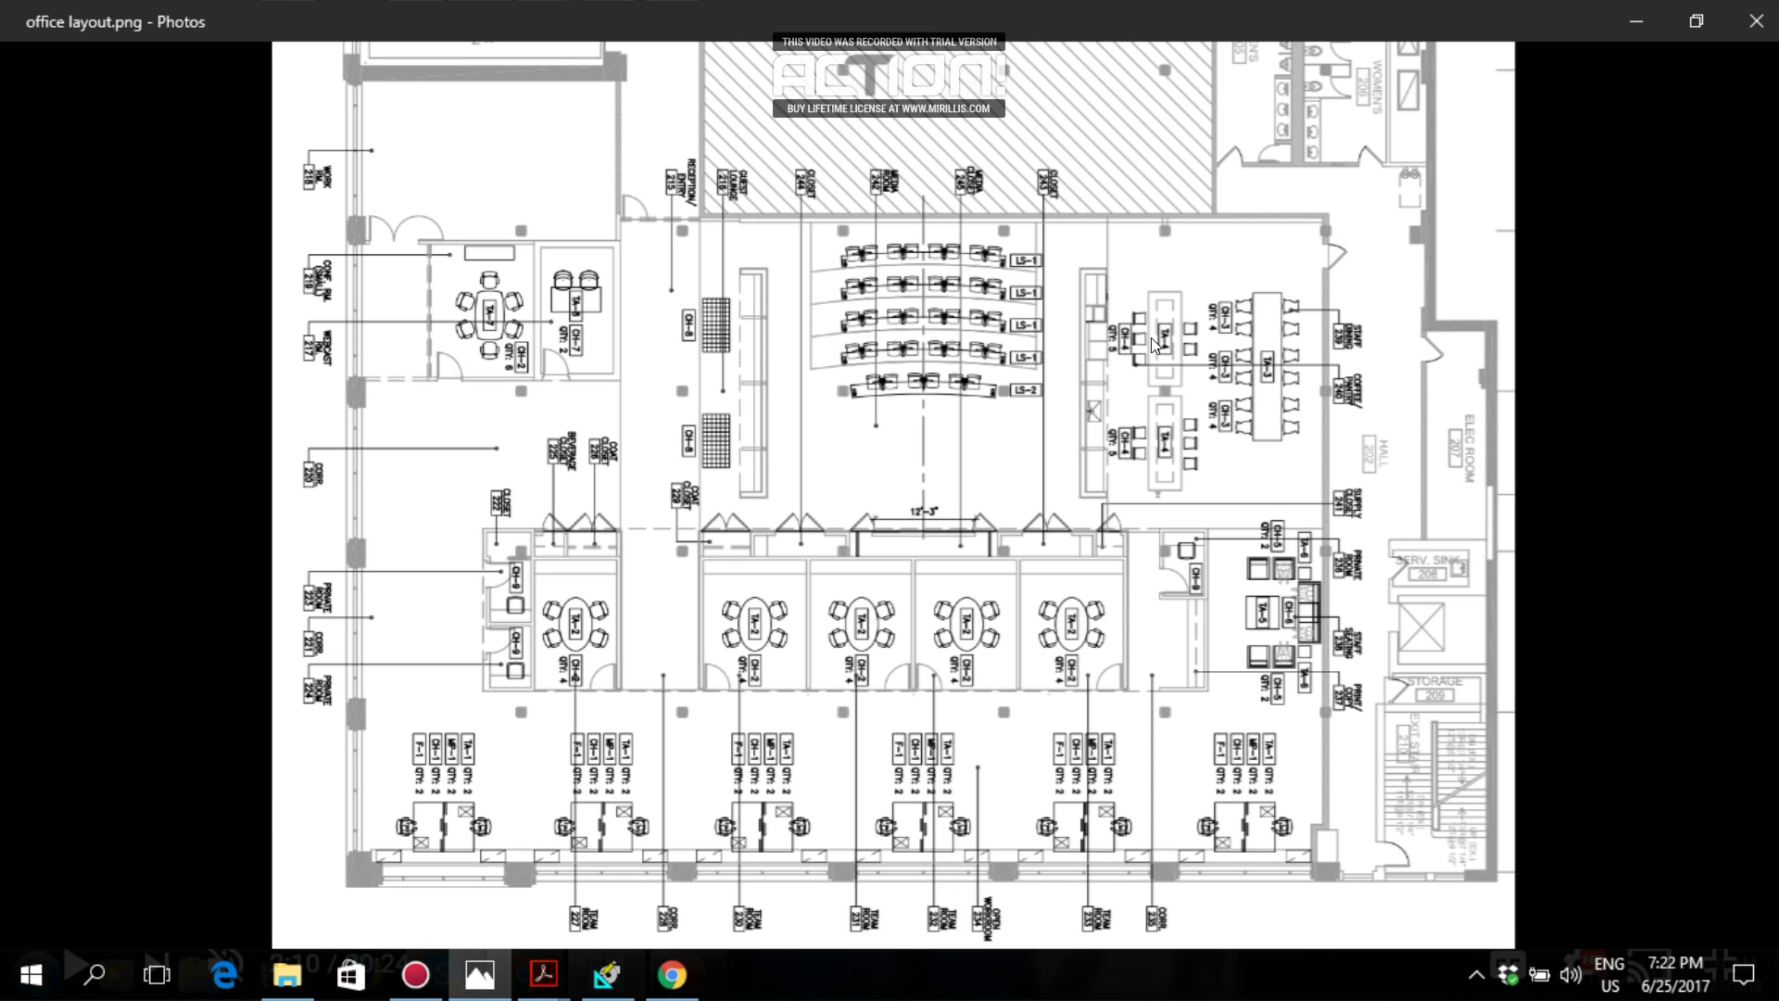
# Switch to HAP, open the project's Weather Properties and set the region to Middle East and the location to Qatar.
pyautogui.hotkey('alt', 'Tab')
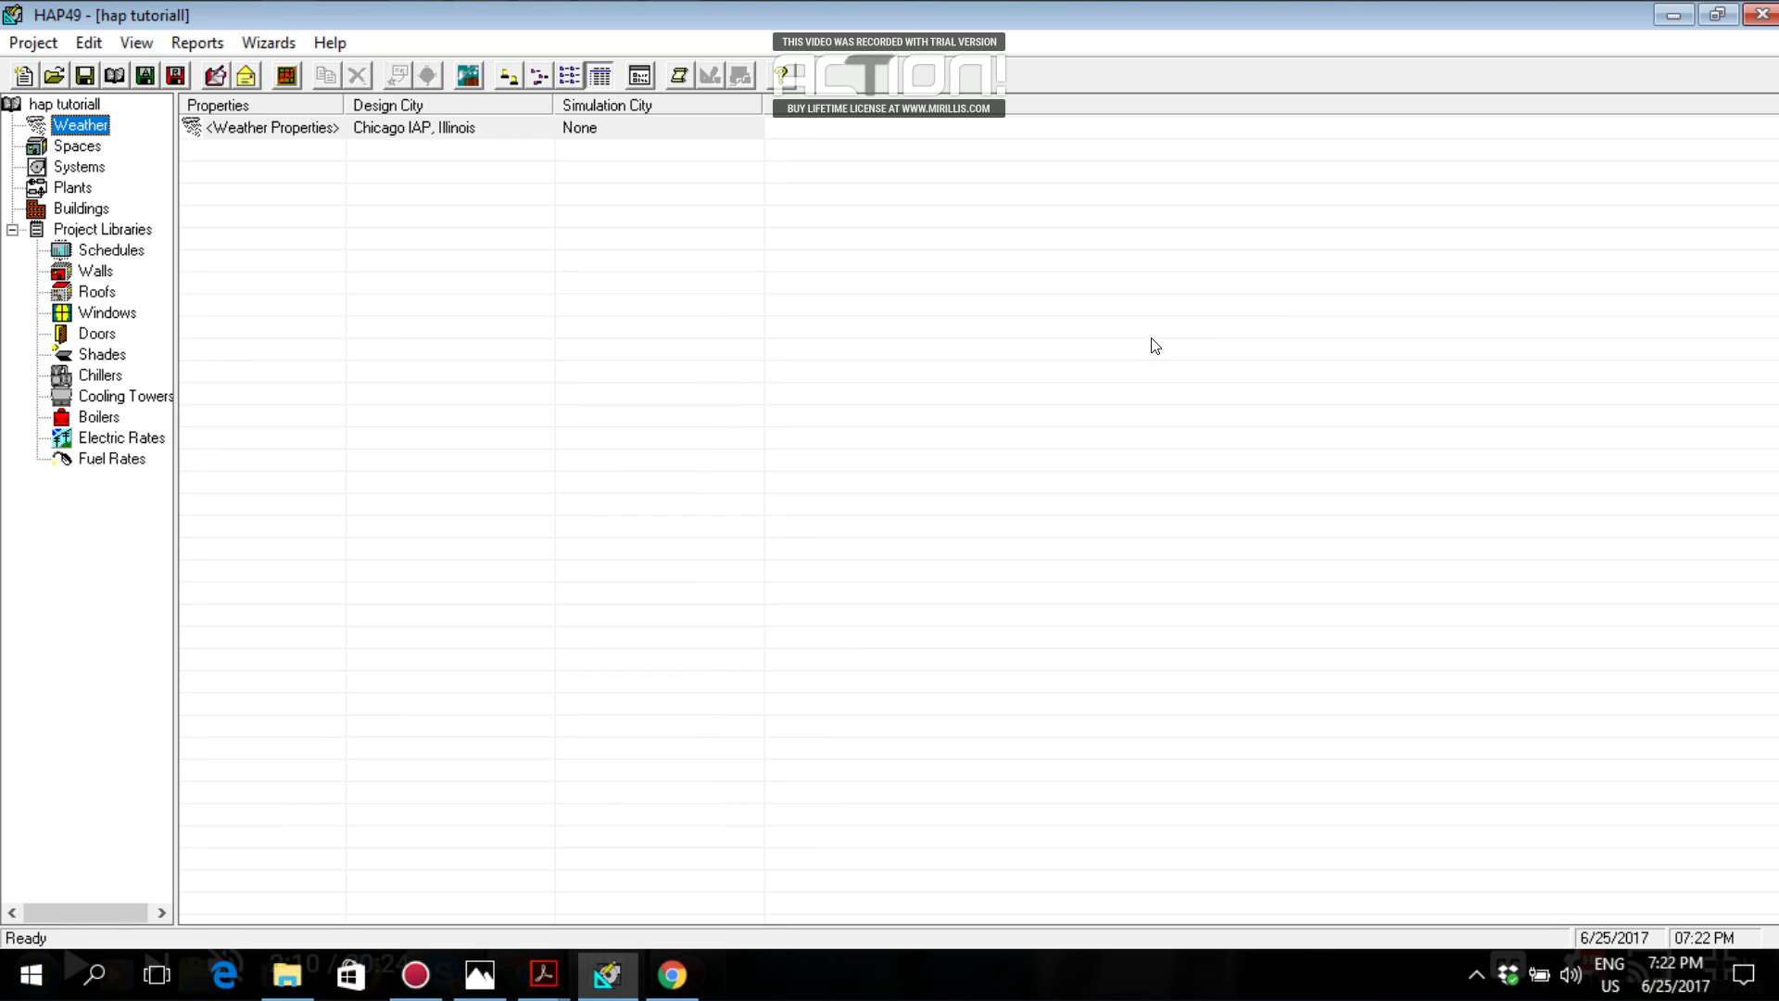
pyautogui.doubleClick(312, 131)
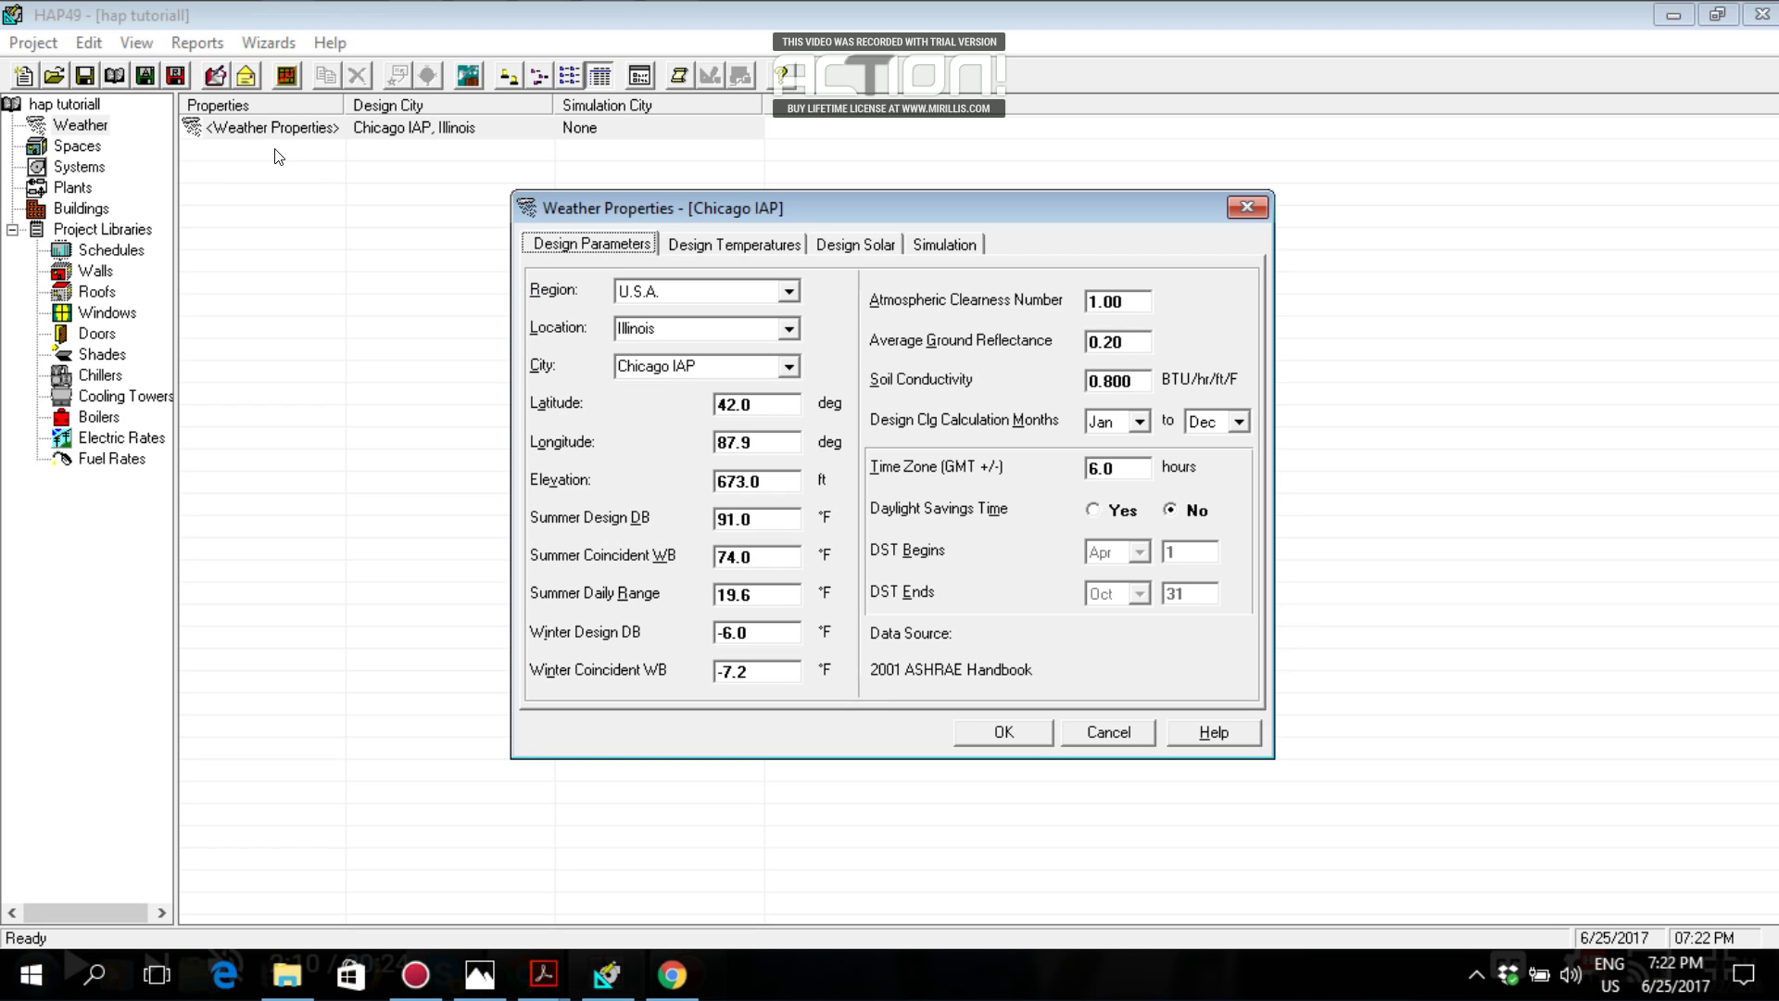
pyautogui.moveTo(660, 211); pyautogui.dragTo(617, 190)
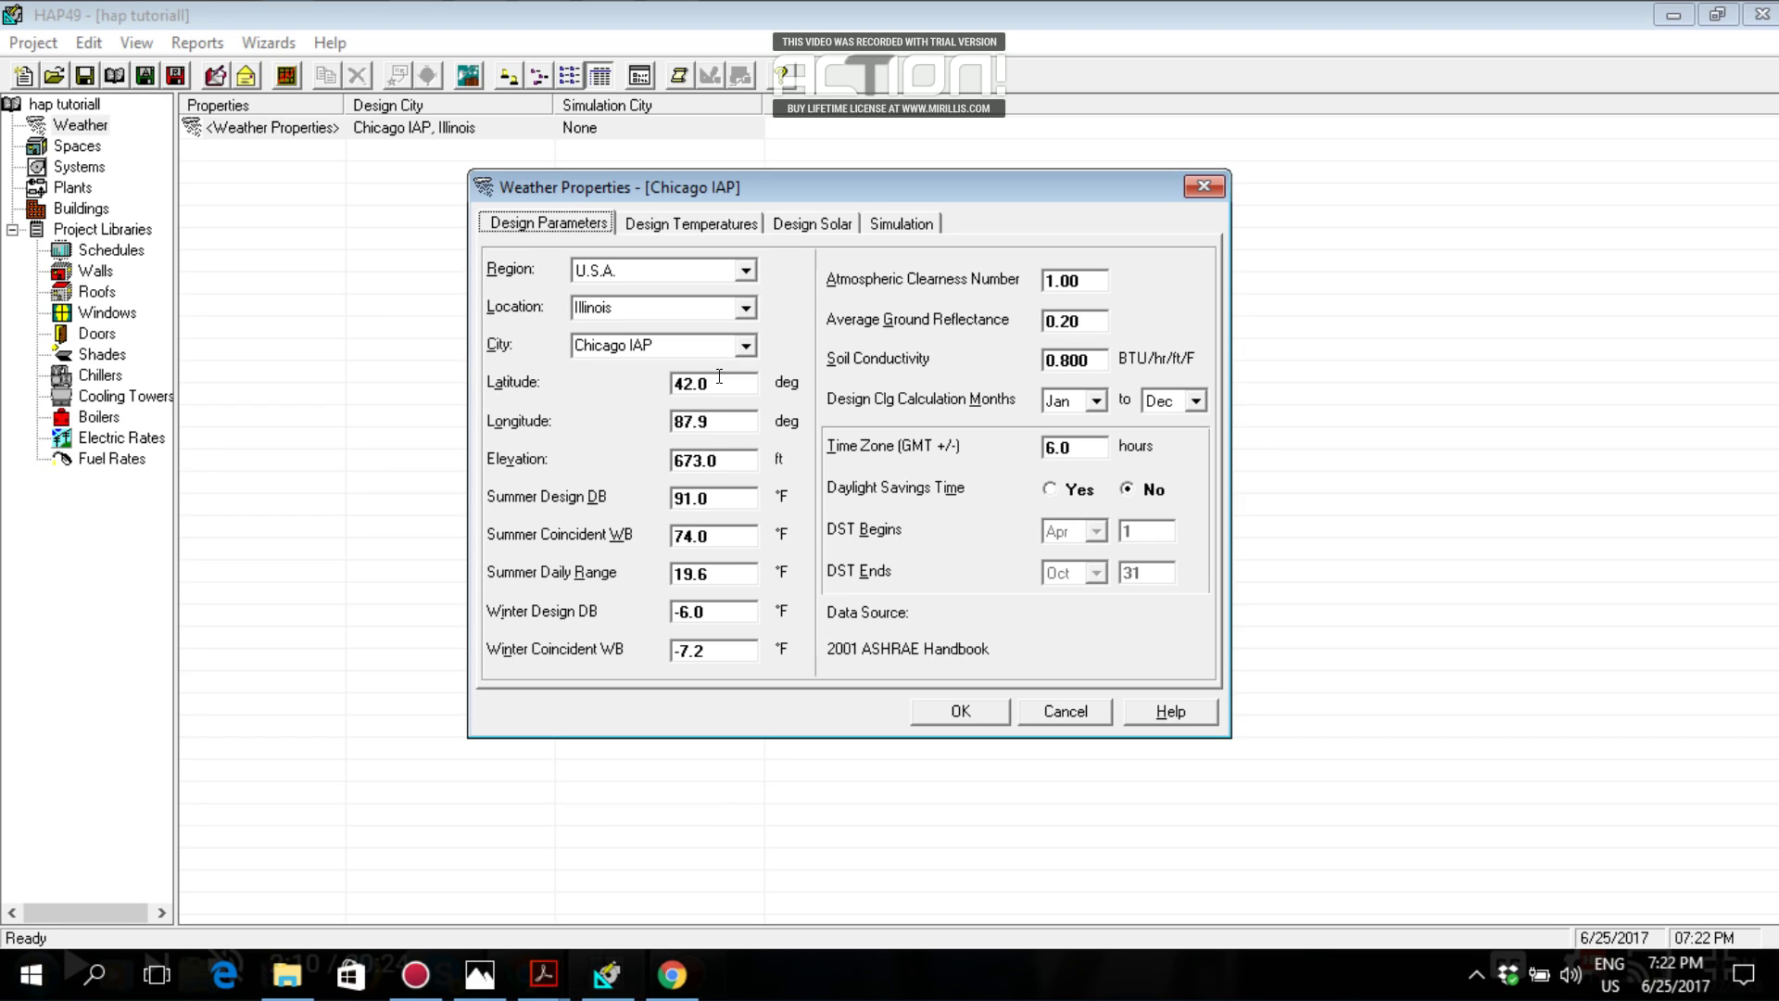
pyautogui.click(744, 269)
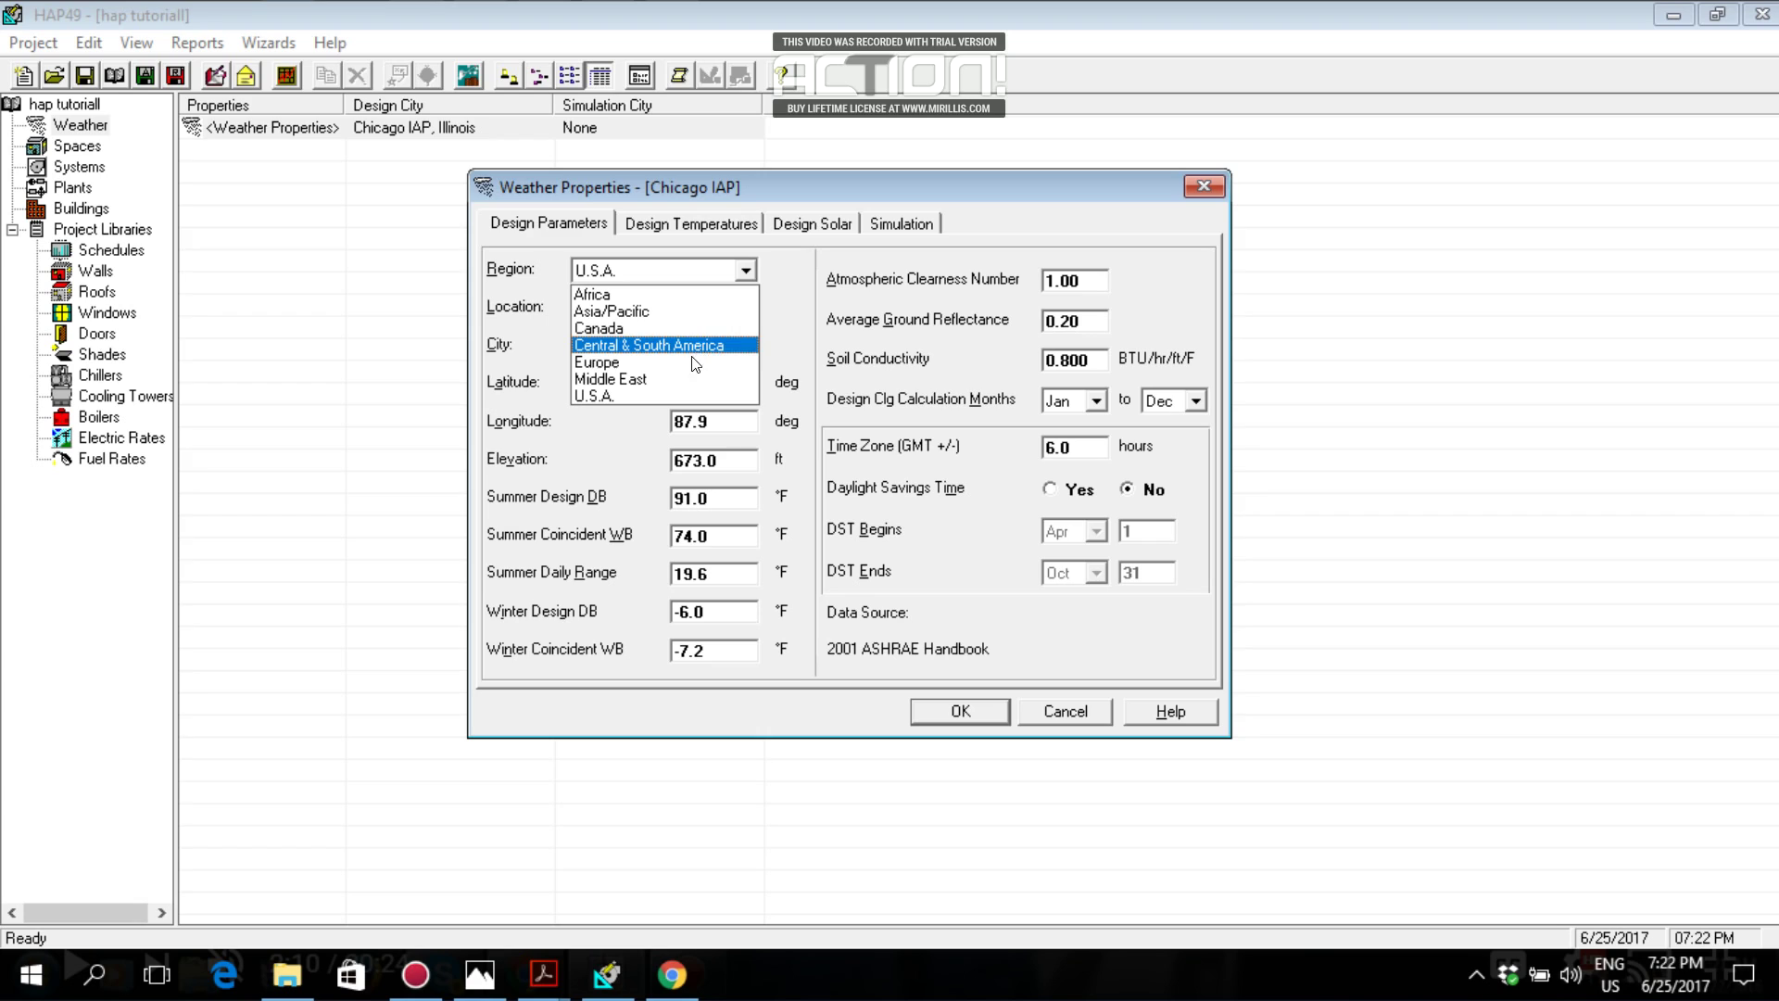
pyautogui.click(685, 378)
pyautogui.click(745, 308)
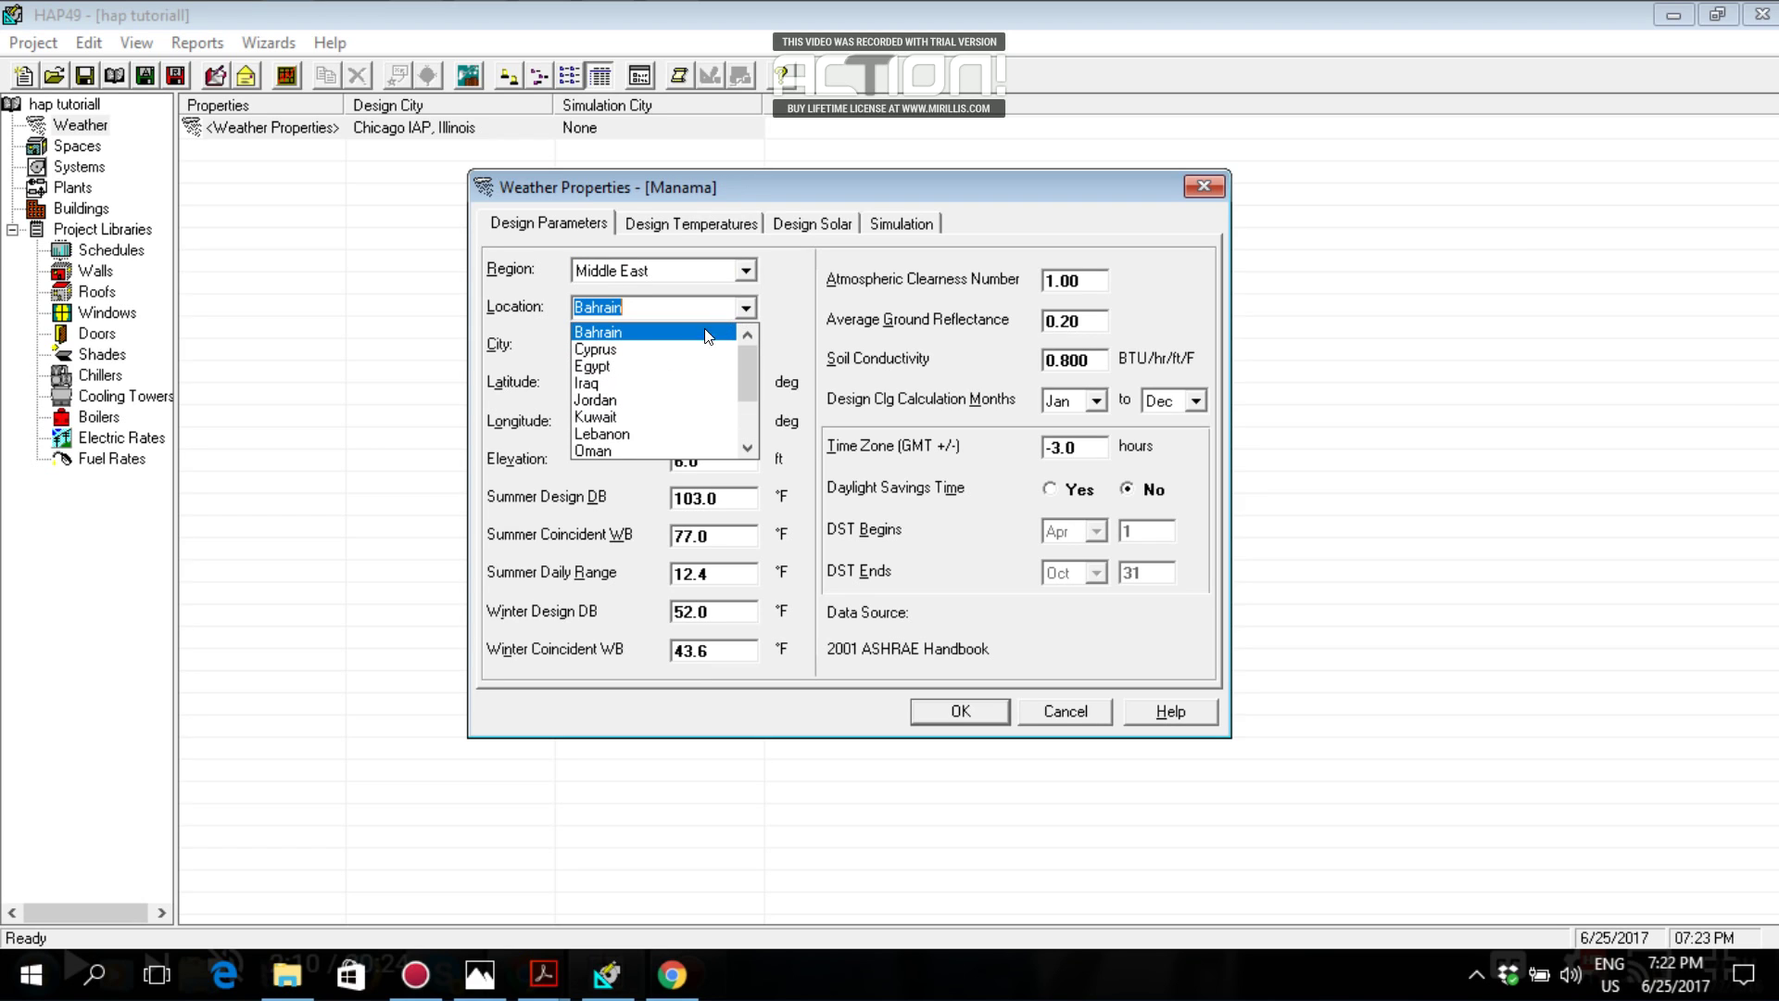
pyautogui.scroll(-1, 630, 390)
pyautogui.click(626, 432)
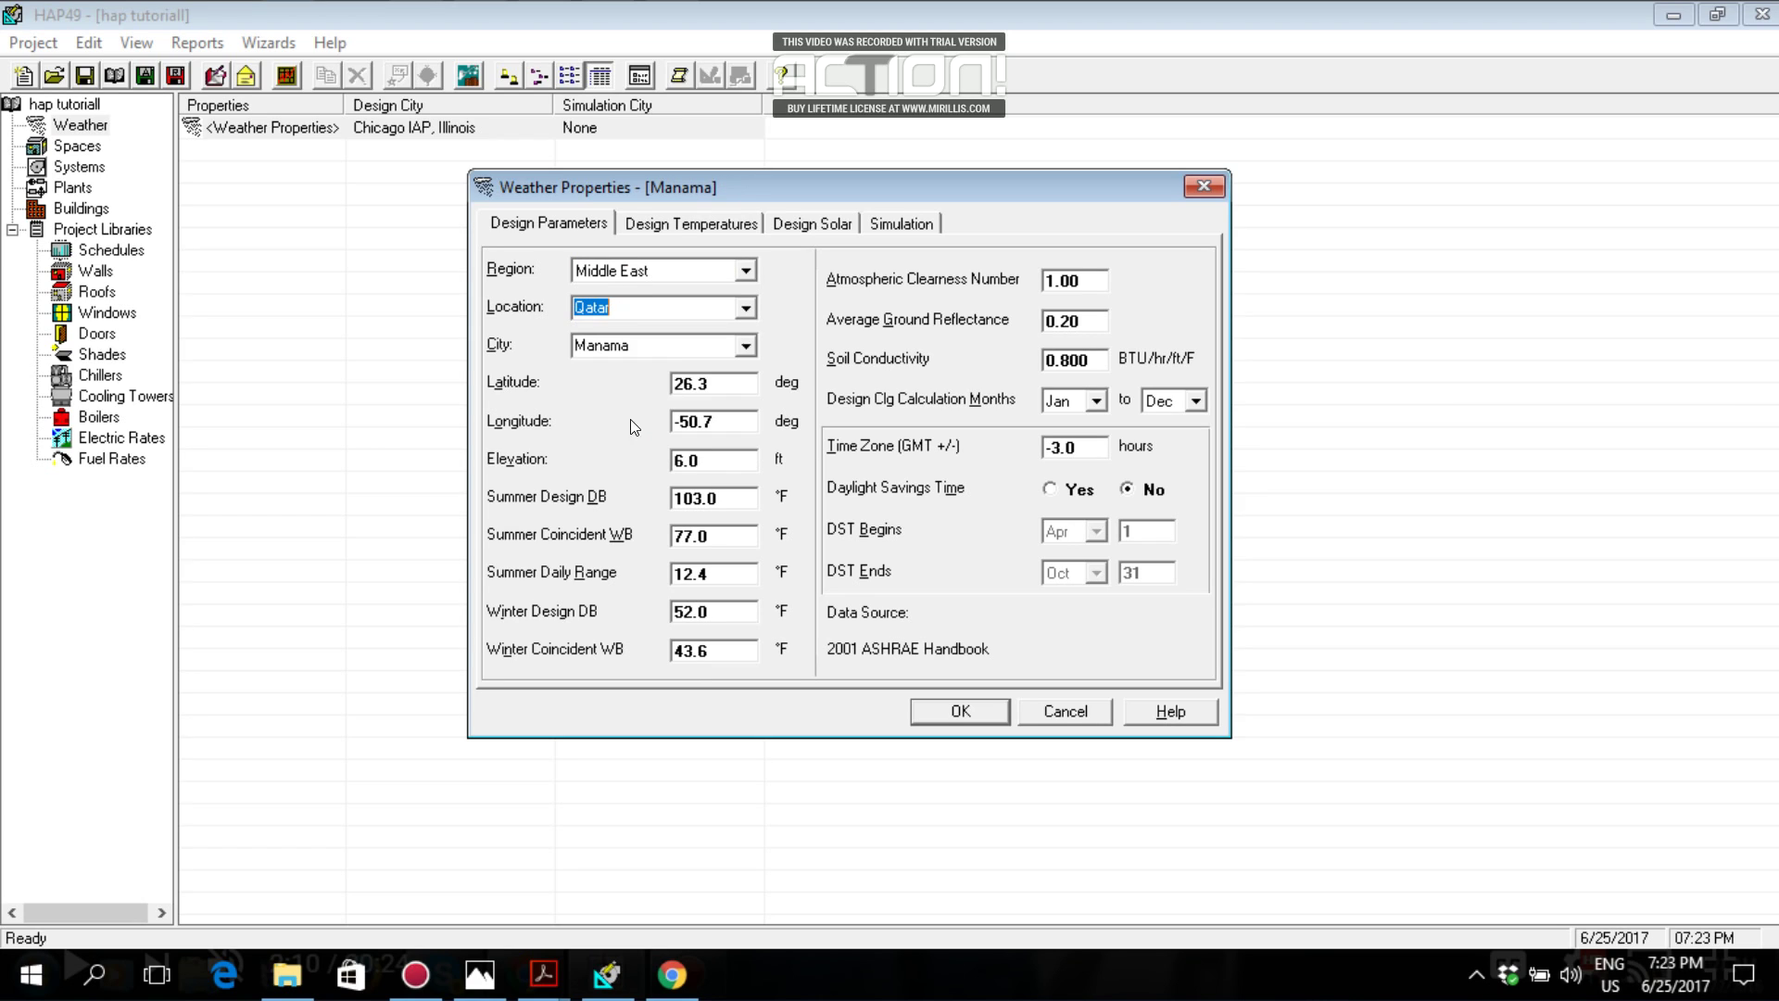
# Set the weather city to Doha, the summer design dry bulb to 115 °F and the summer coincident wet bulb to 84 °F.
pyautogui.click(746, 345)
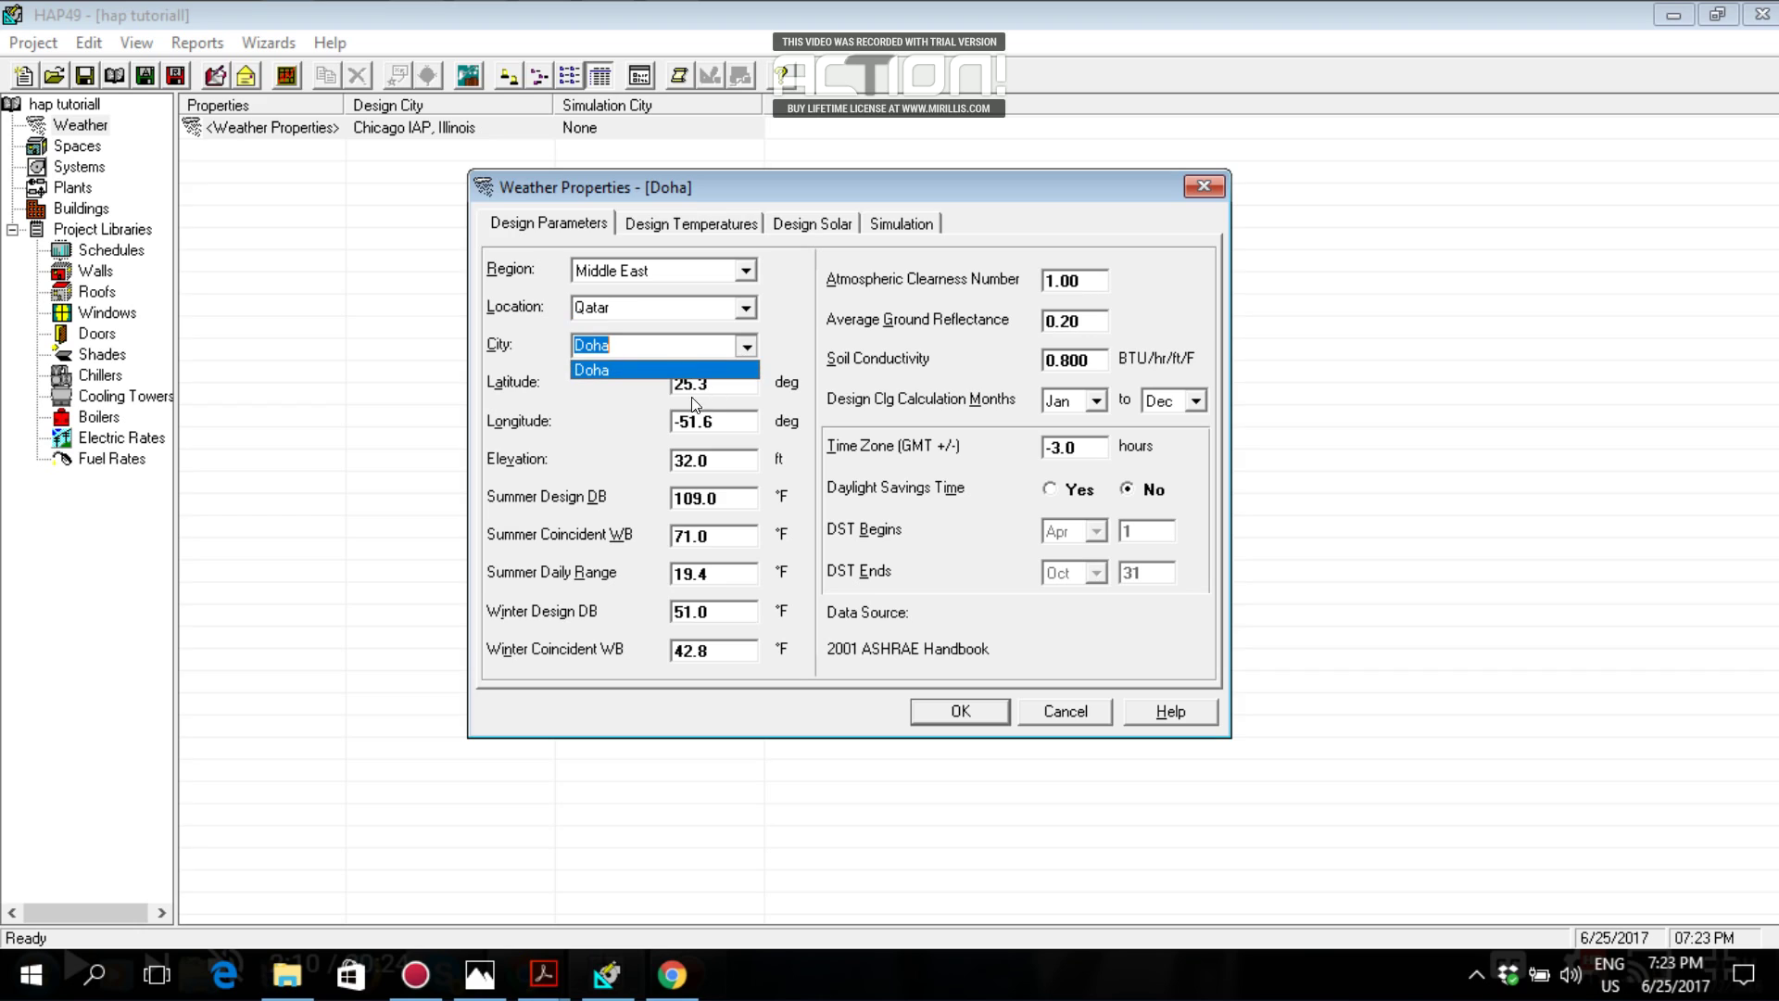
pyautogui.click(619, 369)
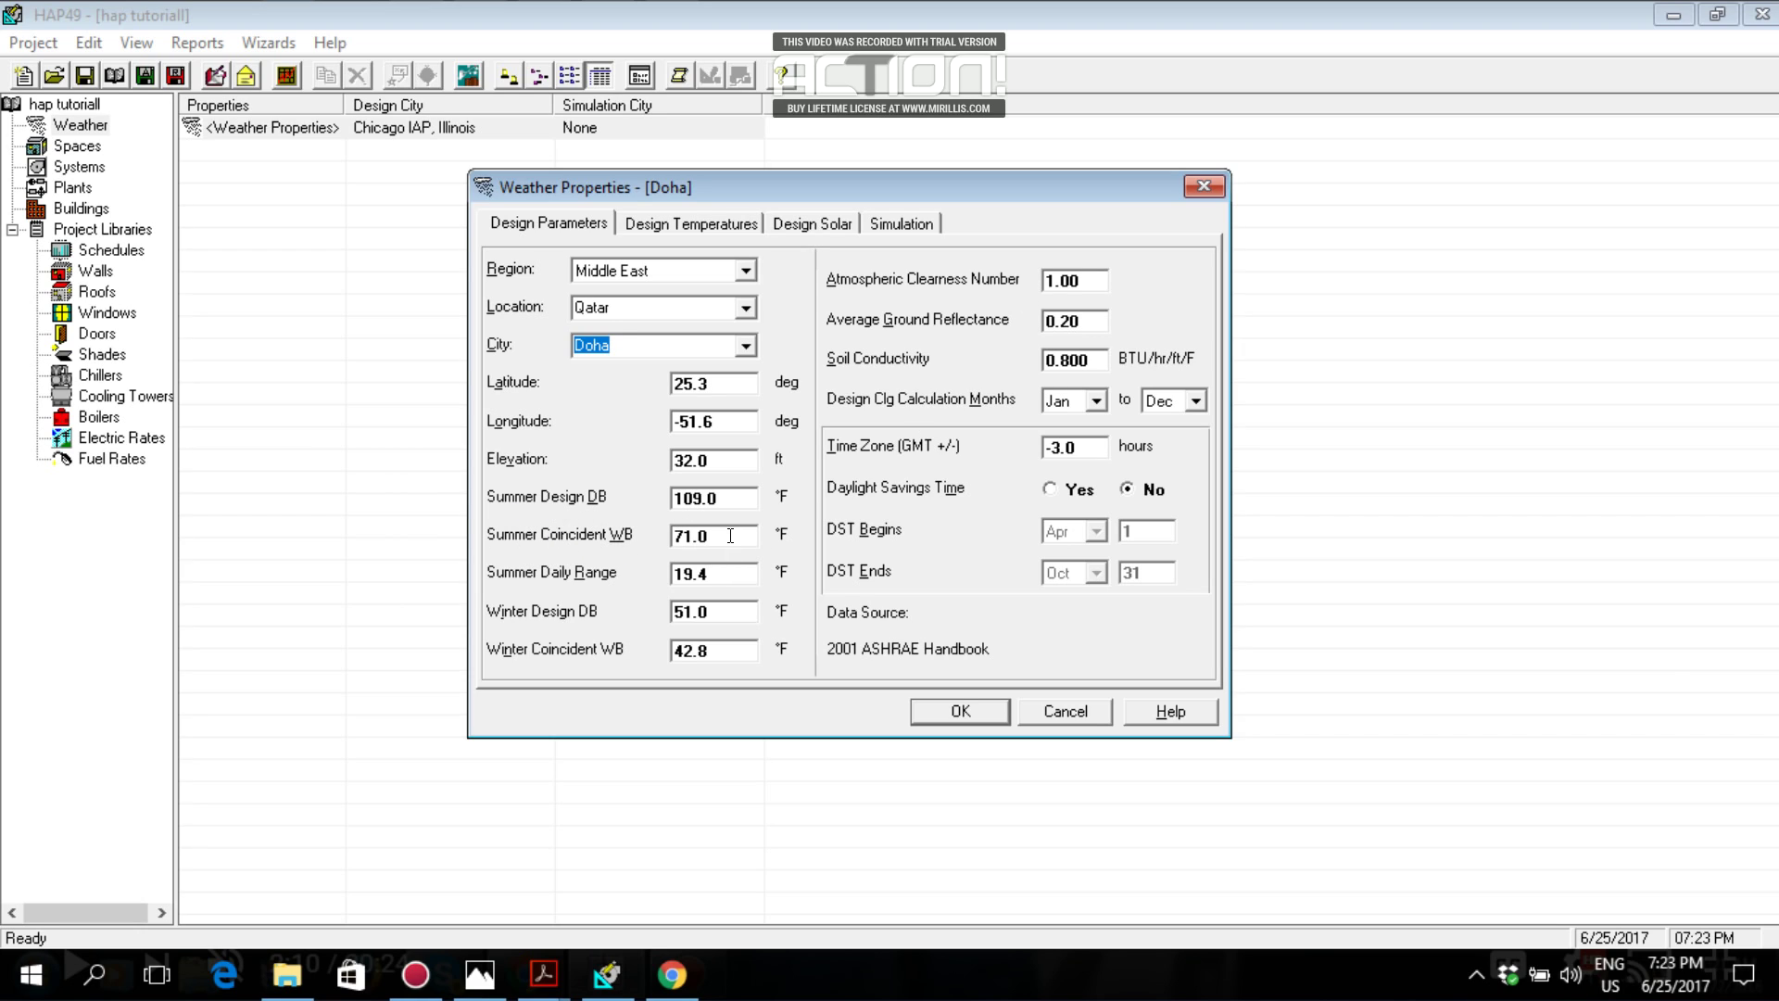
pyautogui.doubleClick(712, 501)
pyautogui.press('Tab')
pyautogui.hotkey('shift', 'Tab')
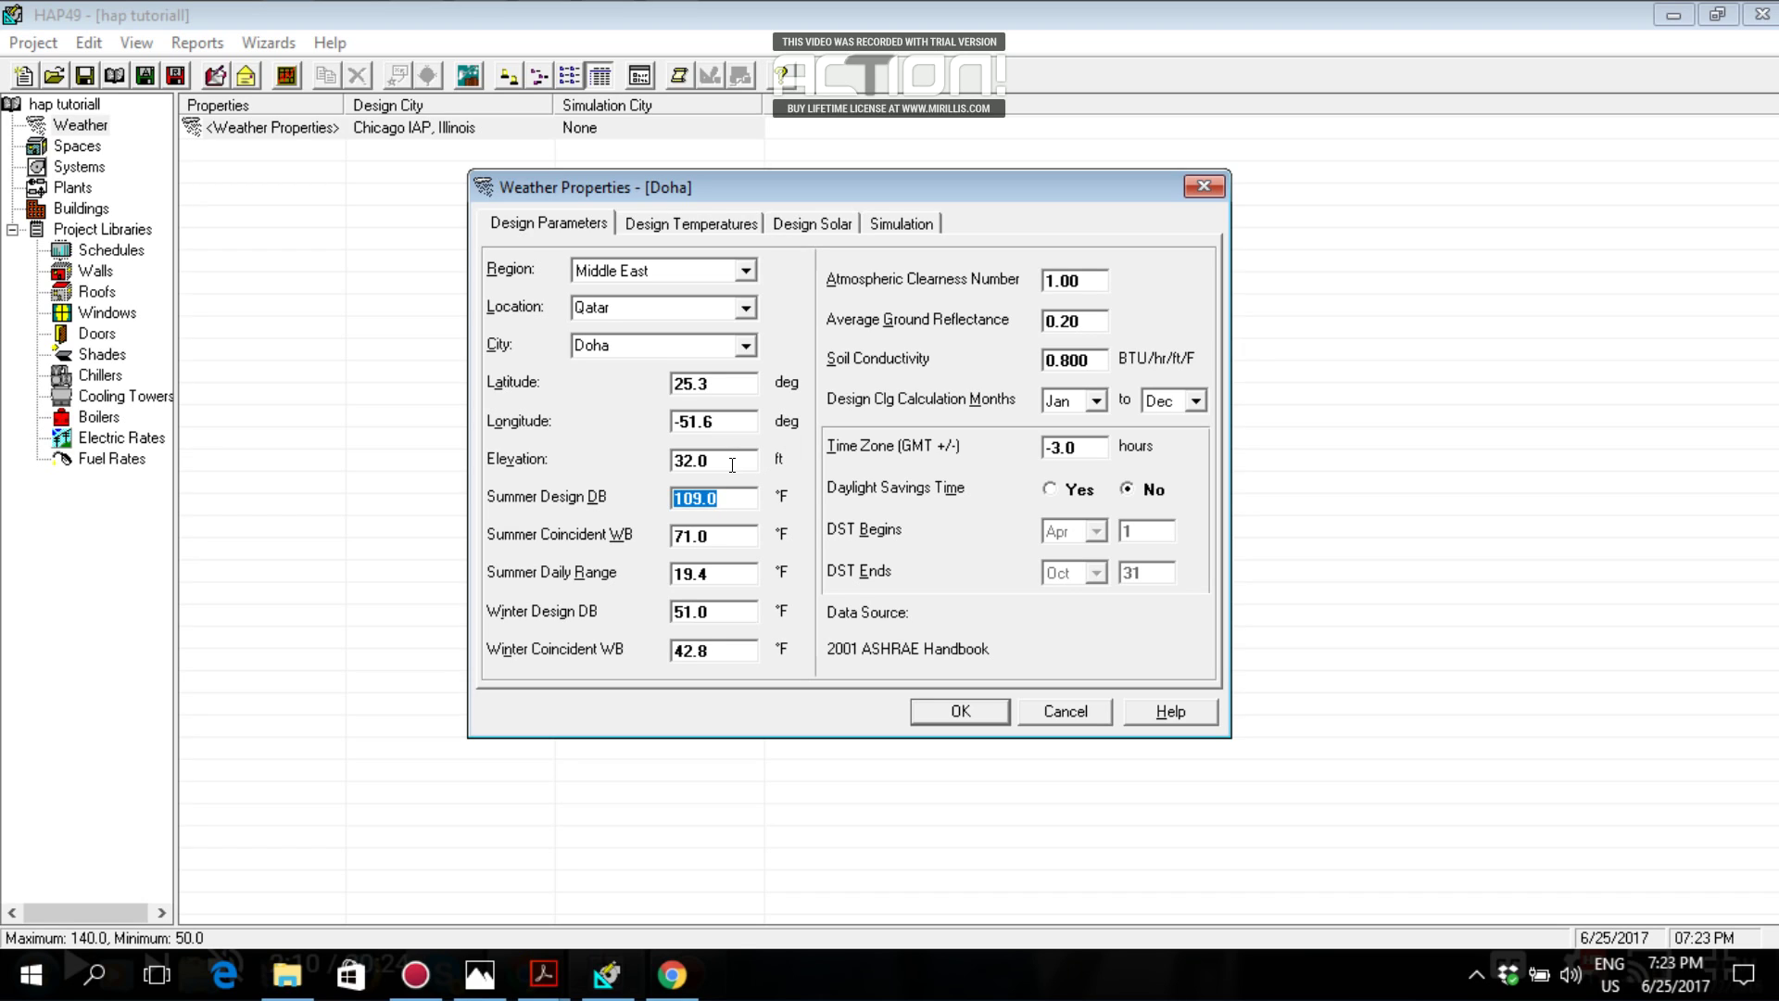
pyautogui.write('115')
pyautogui.click(725, 538)
pyautogui.write('84')
# Review the design temperatures, design solar and simulation data for Doha, and accept the weather properties.
pyautogui.click(684, 211)
pyautogui.click(838, 223)
pyautogui.click(901, 223)
pyautogui.click(812, 223)
pyautogui.click(725, 231)
pyautogui.click(575, 227)
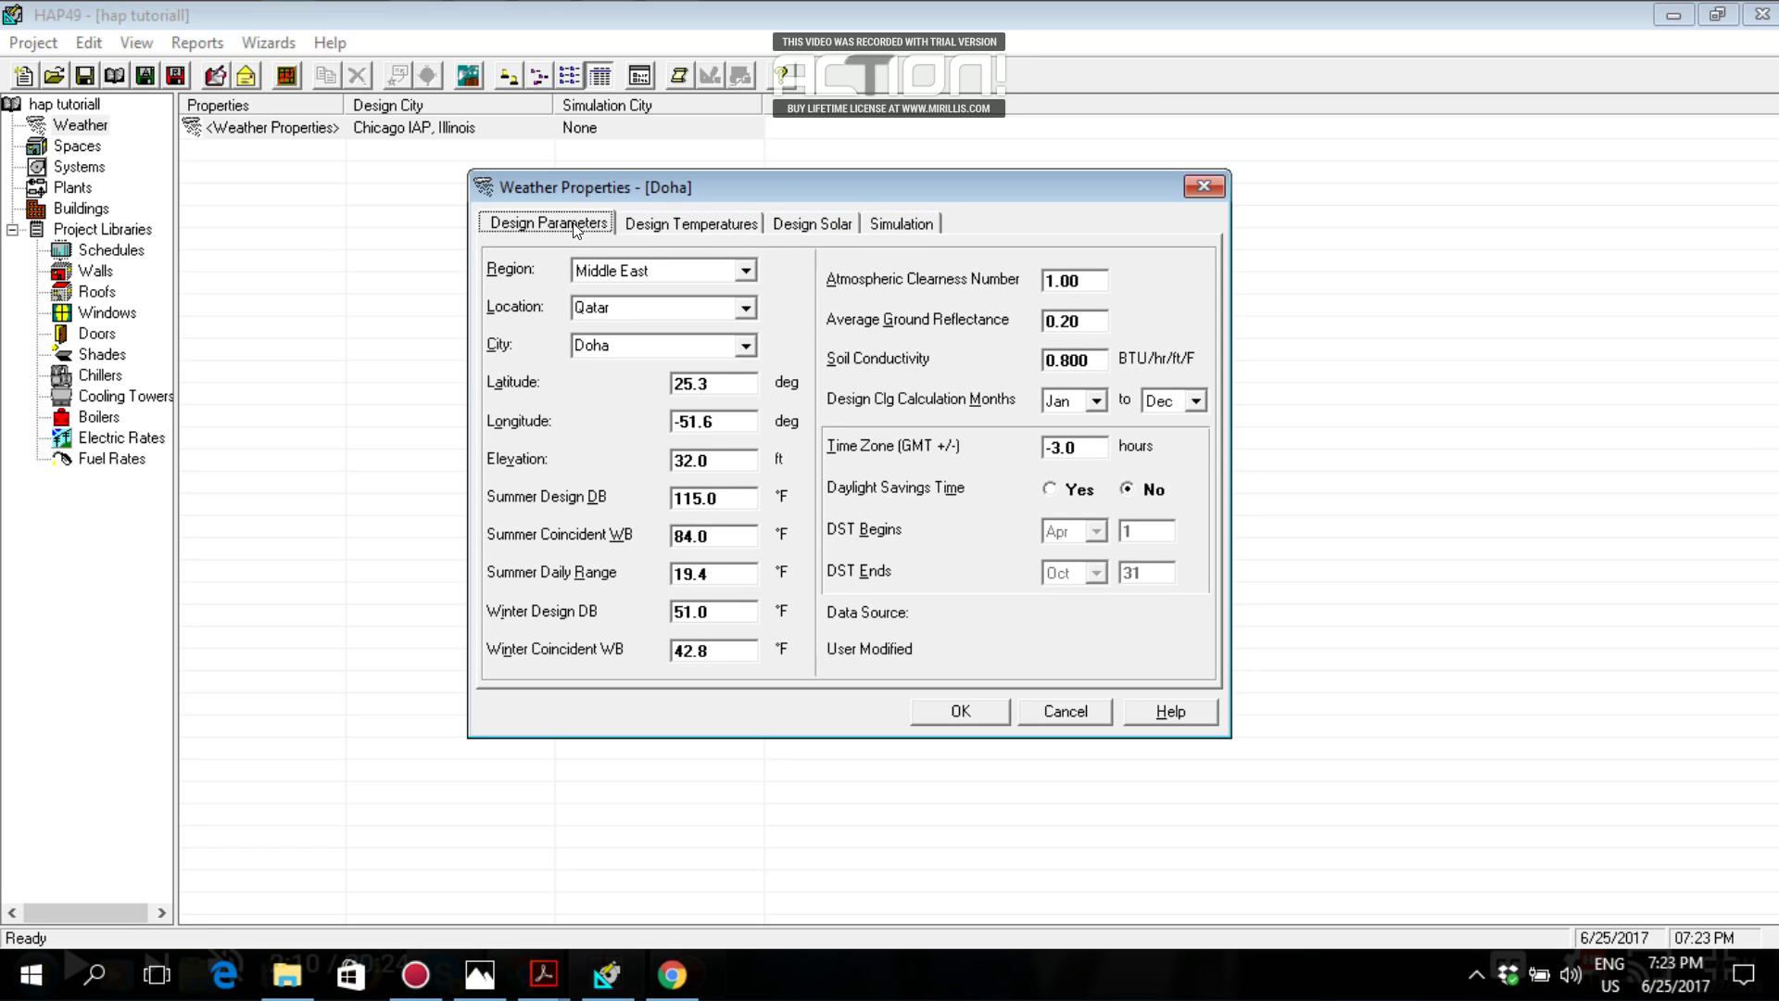
pyautogui.click(986, 710)
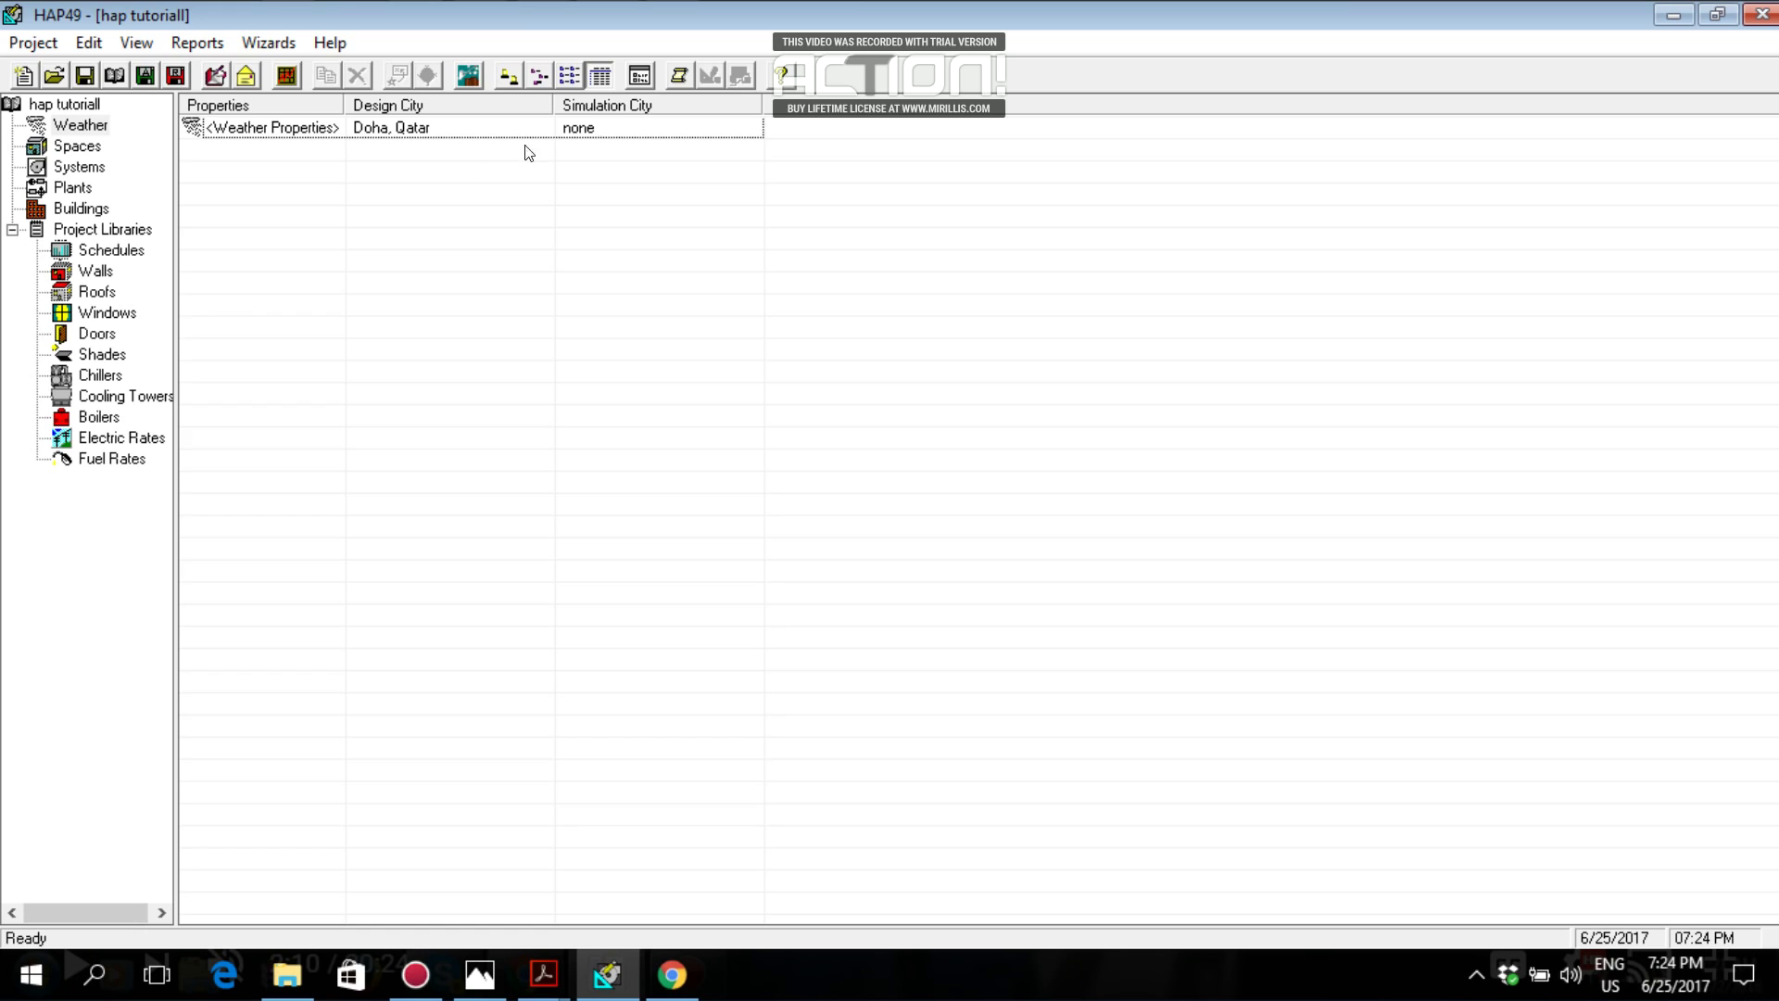
# Display the project's Spaces category and open the properties of the Default Space.
pyautogui.click(78, 146)
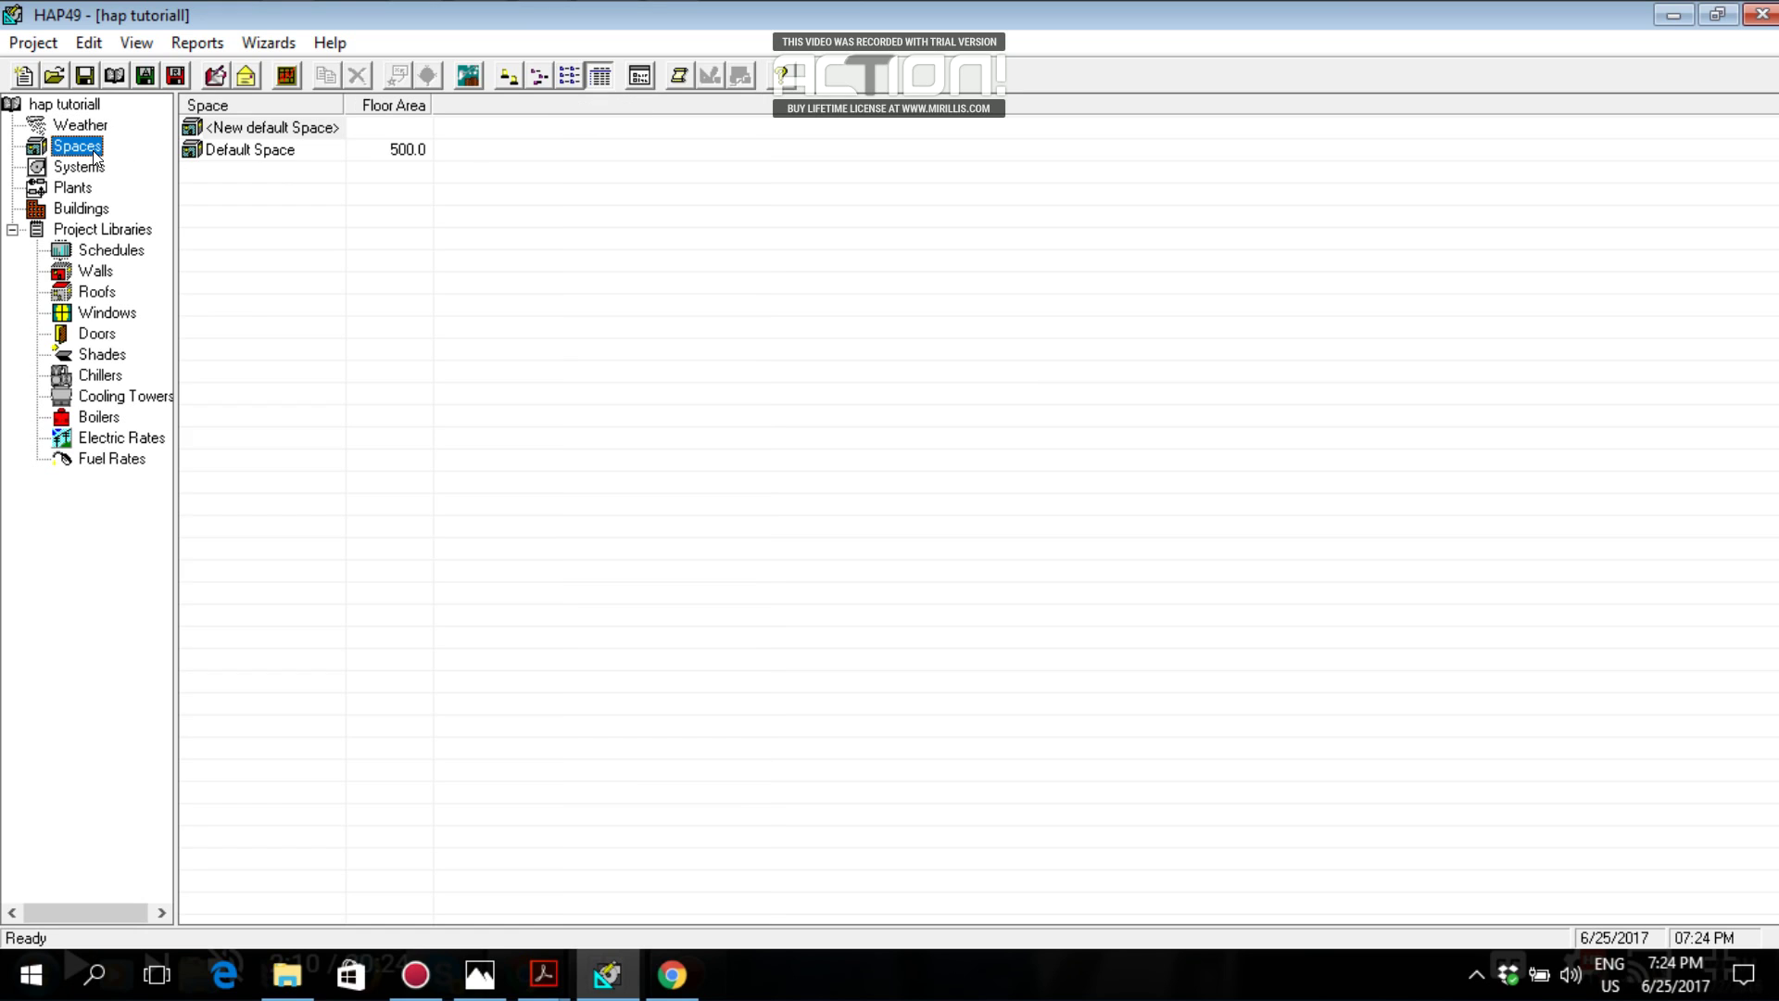
pyautogui.doubleClick(293, 159)
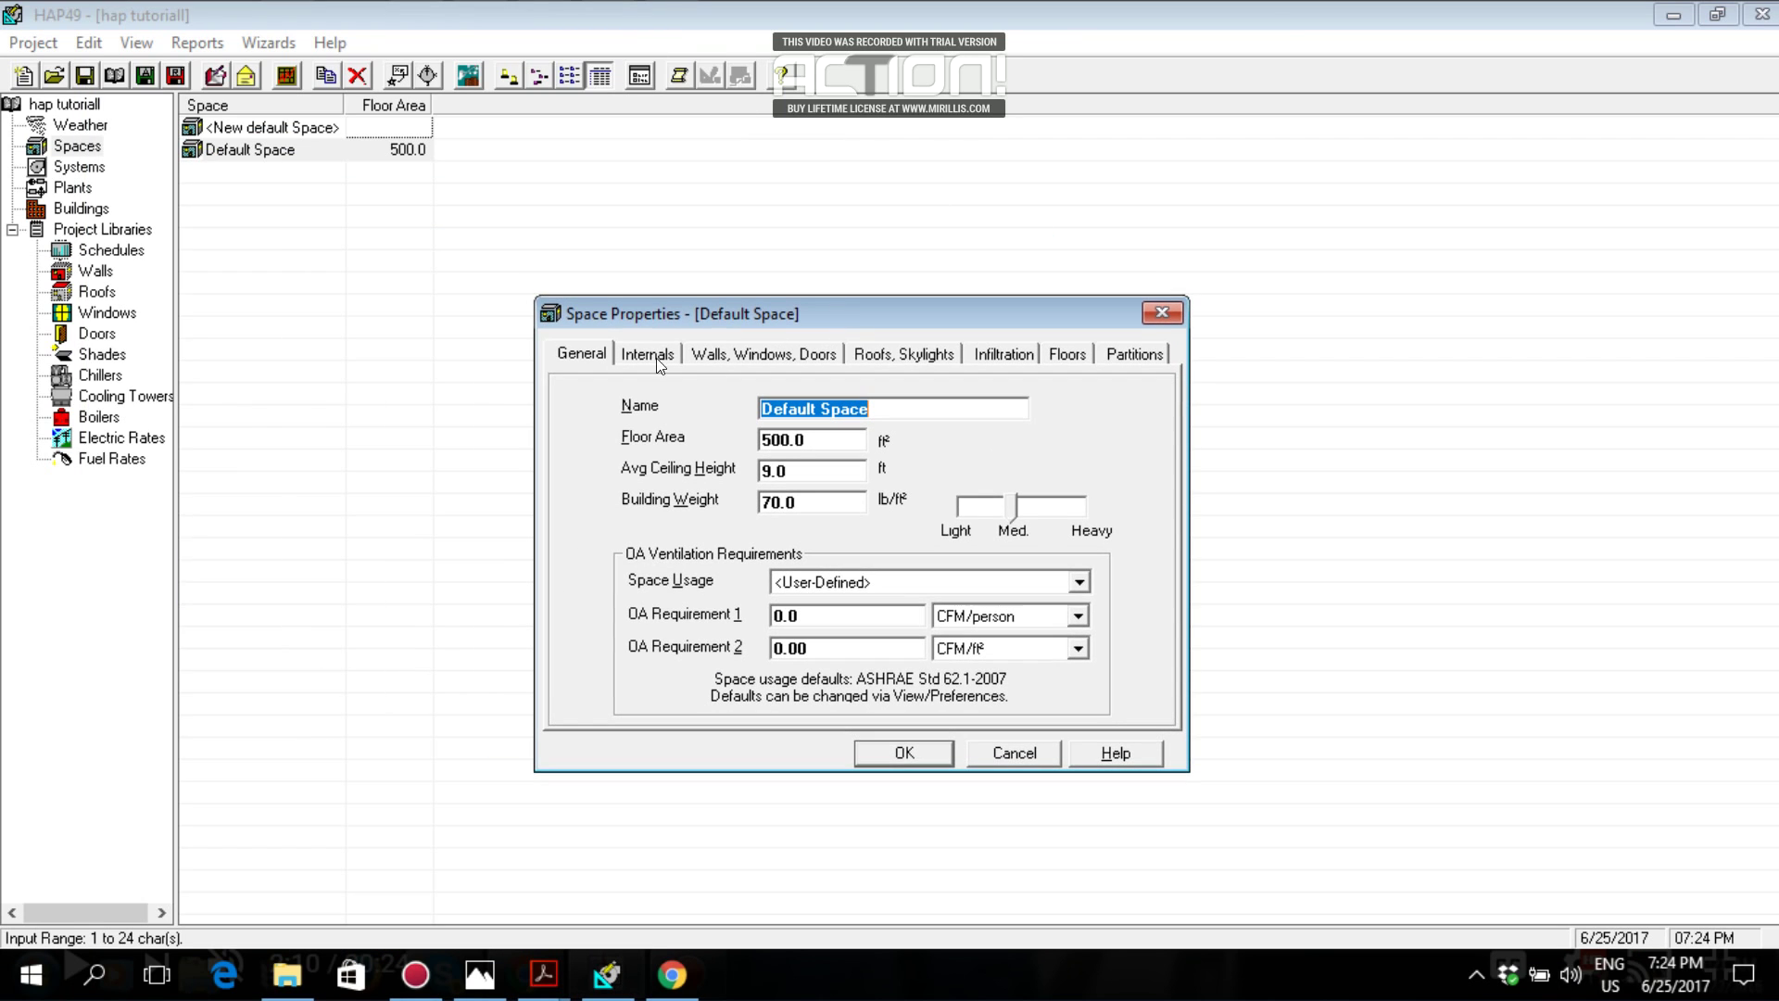
pyautogui.moveTo(886, 311); pyautogui.dragTo(875, 283)
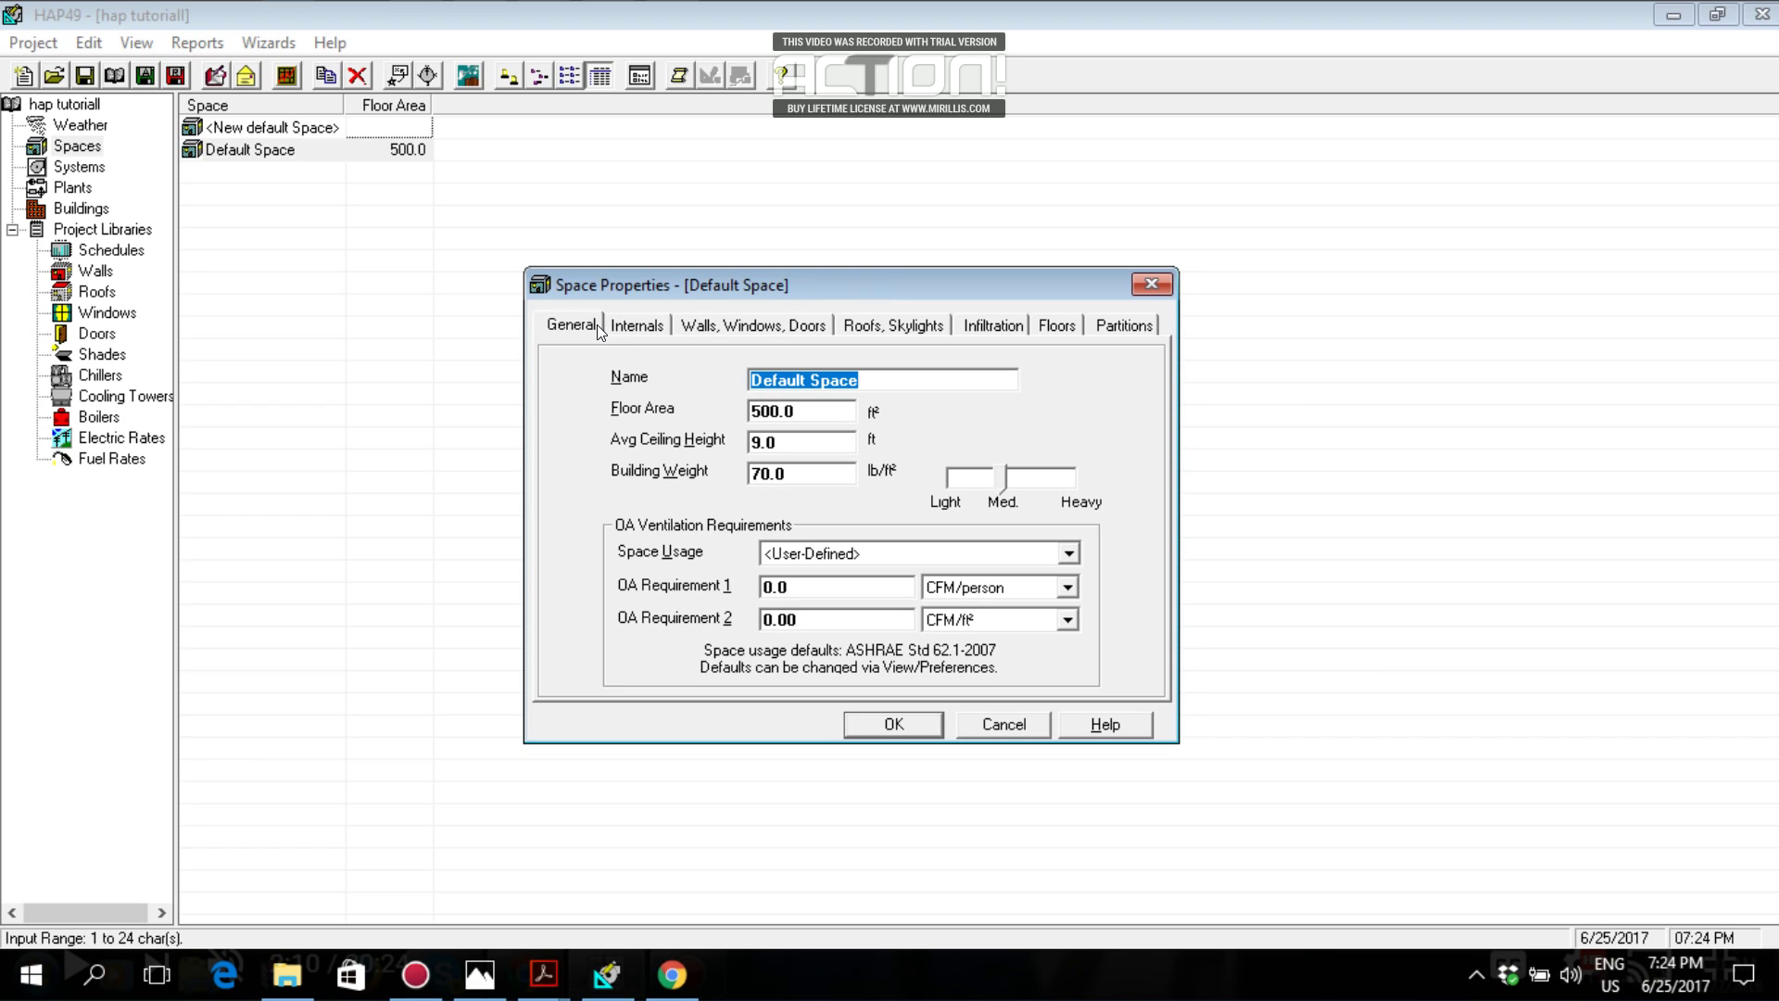
# Look through the Default Space's internals, walls, roofs, infiltration, floors and partitions settings, and return to its general data.
pyautogui.click(619, 326)
pyautogui.click(716, 326)
pyautogui.click(863, 325)
pyautogui.click(982, 326)
pyautogui.click(1056, 326)
pyautogui.click(1123, 326)
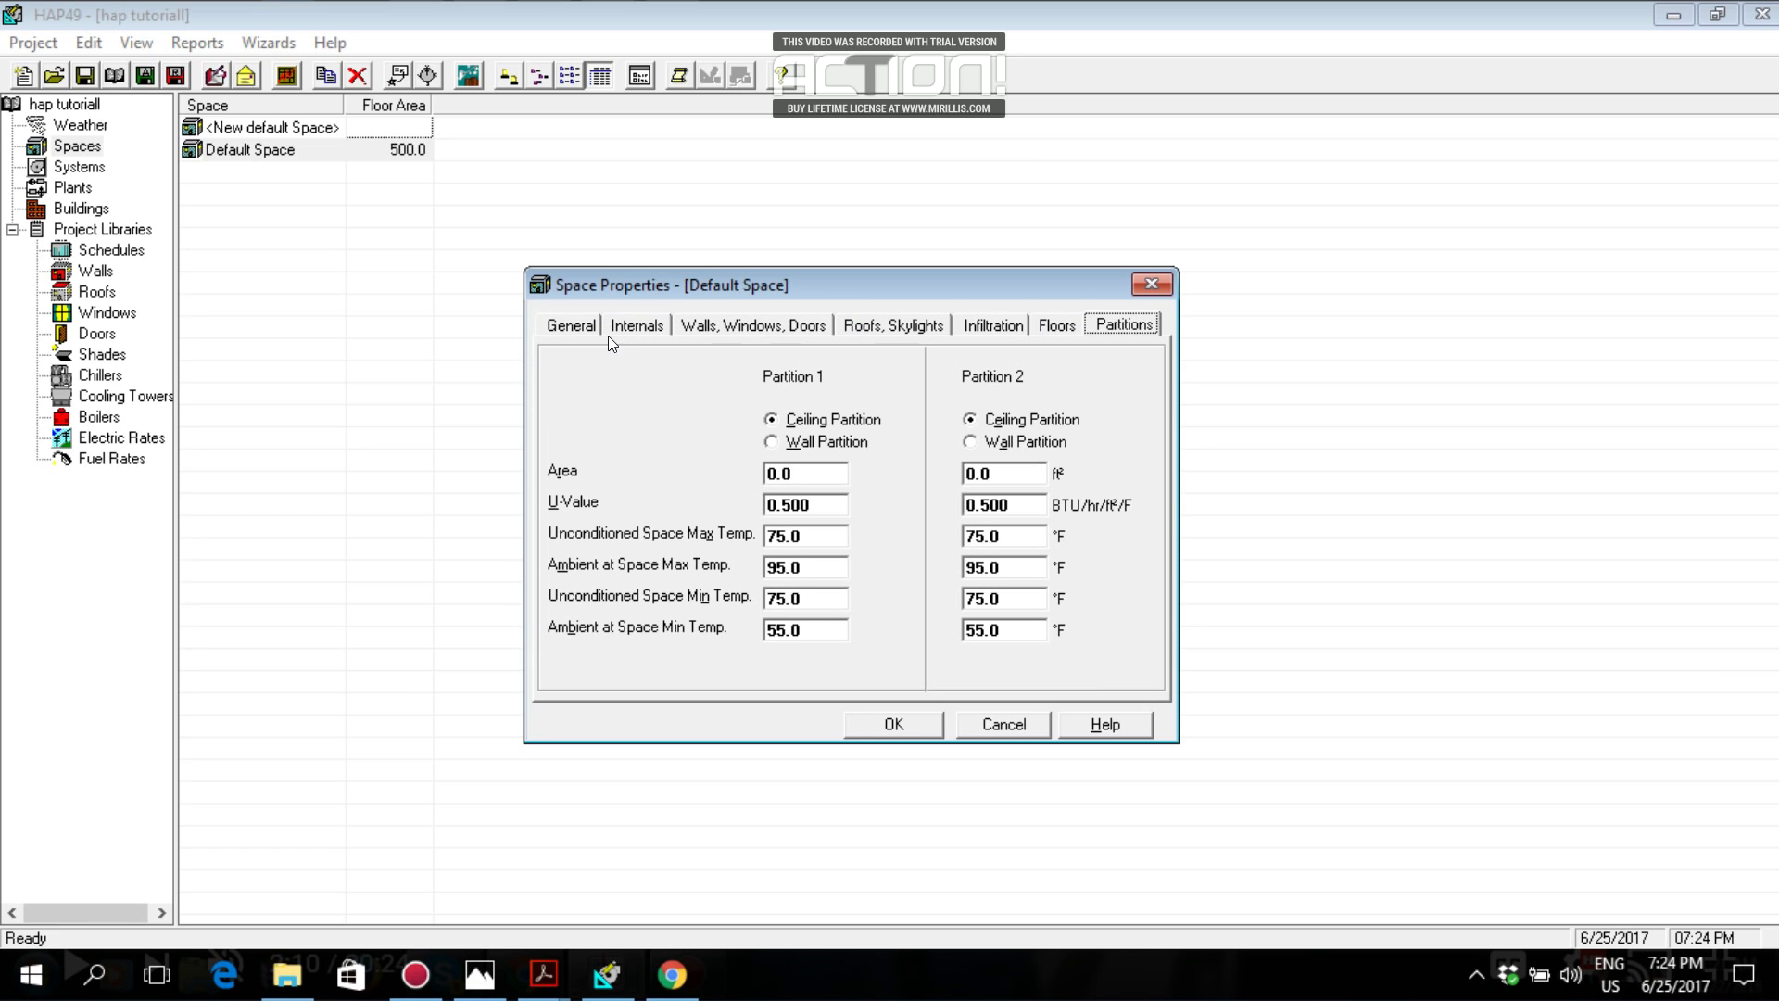
pyautogui.click(586, 326)
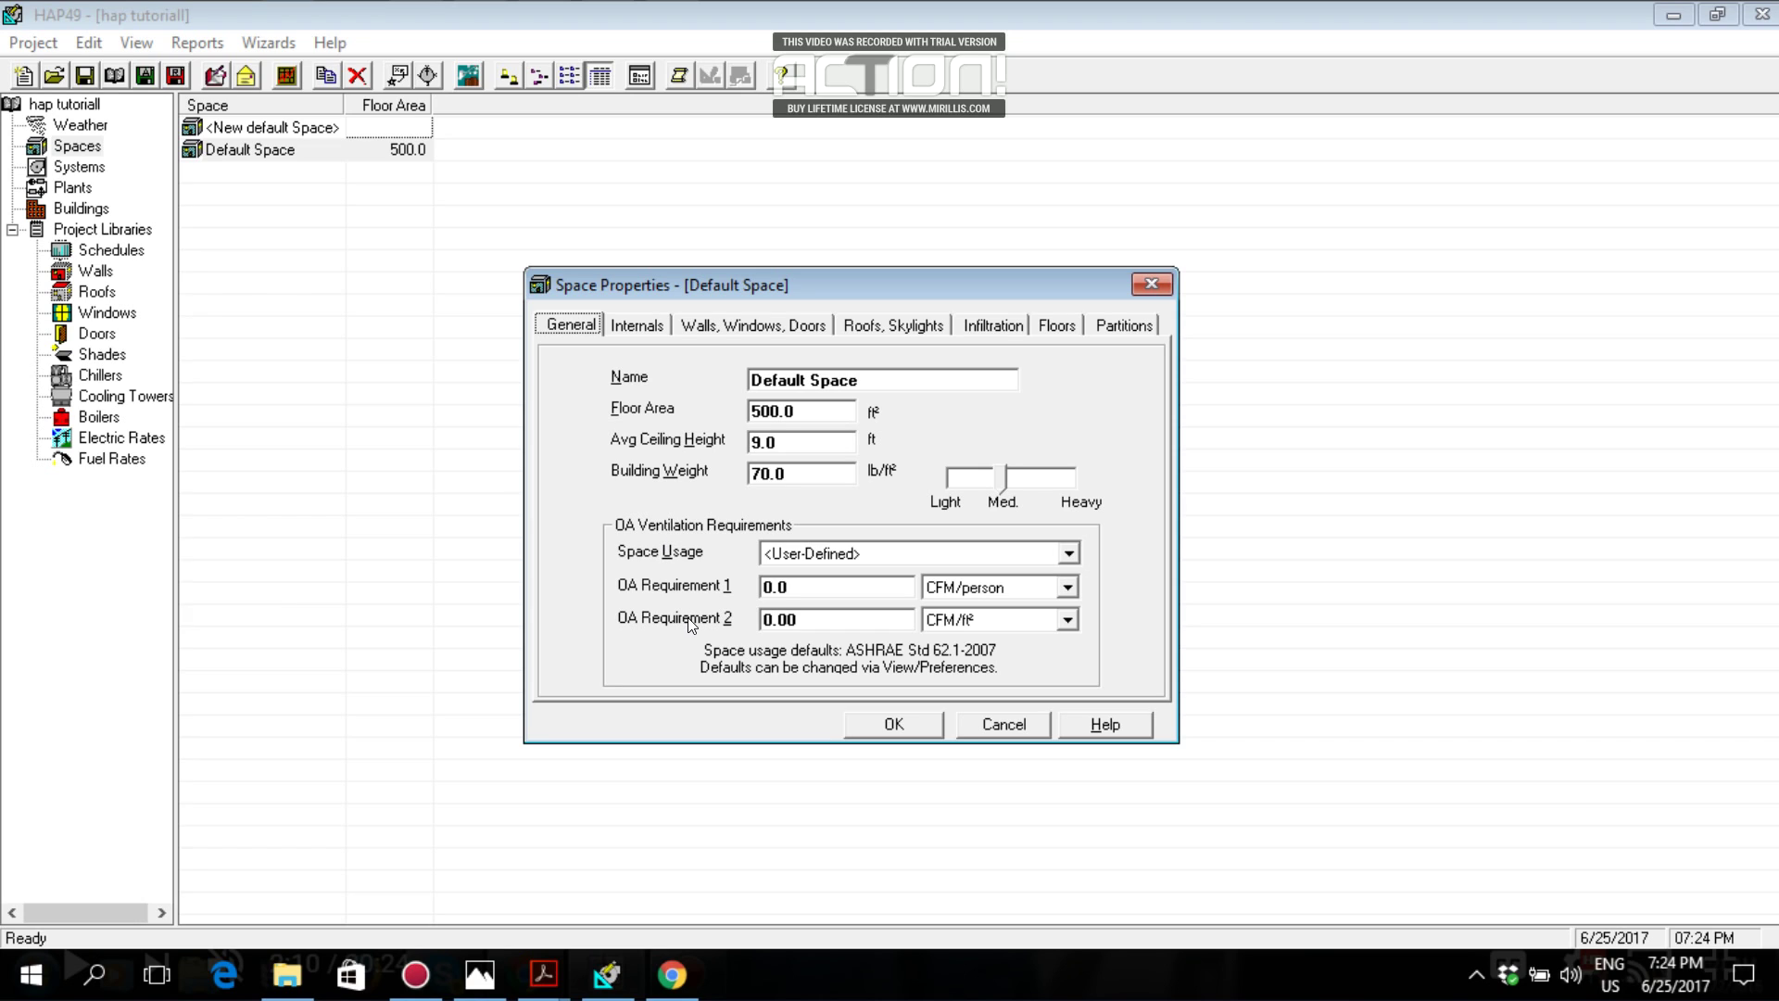
# Check the office layout in Photos, return to HAP and name the space "cabin 01".
pyautogui.click(867, 378)
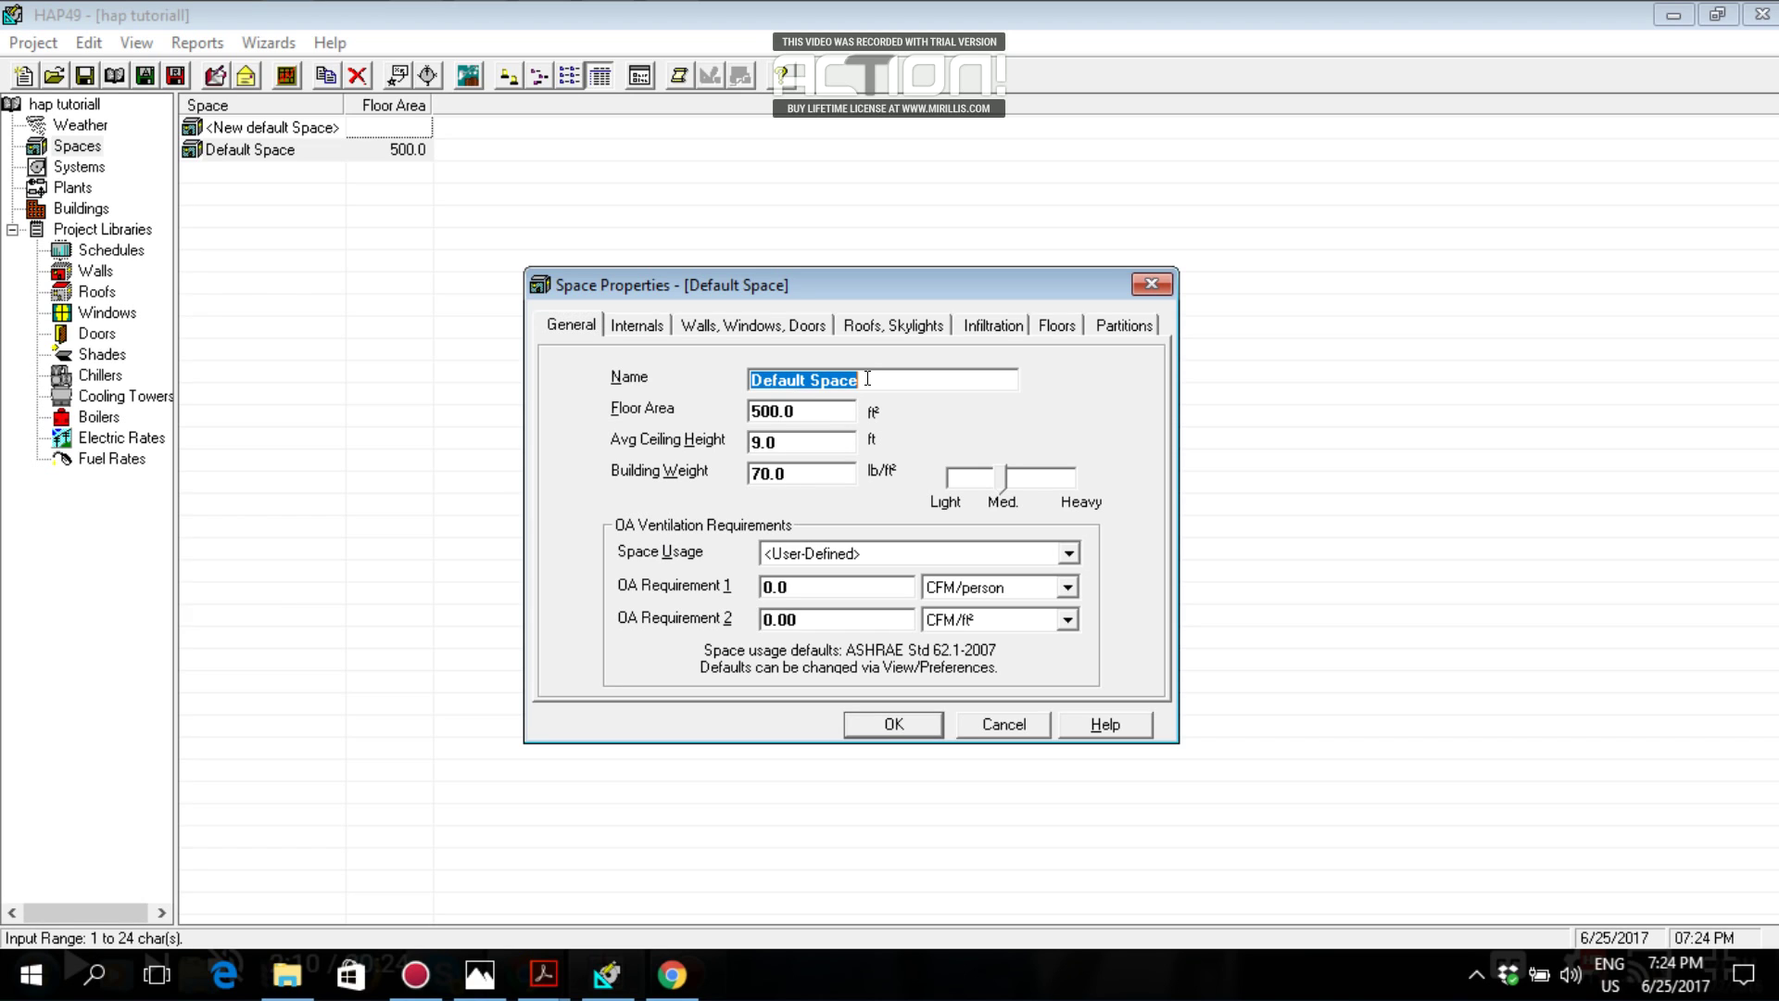
pyautogui.click(479, 972)
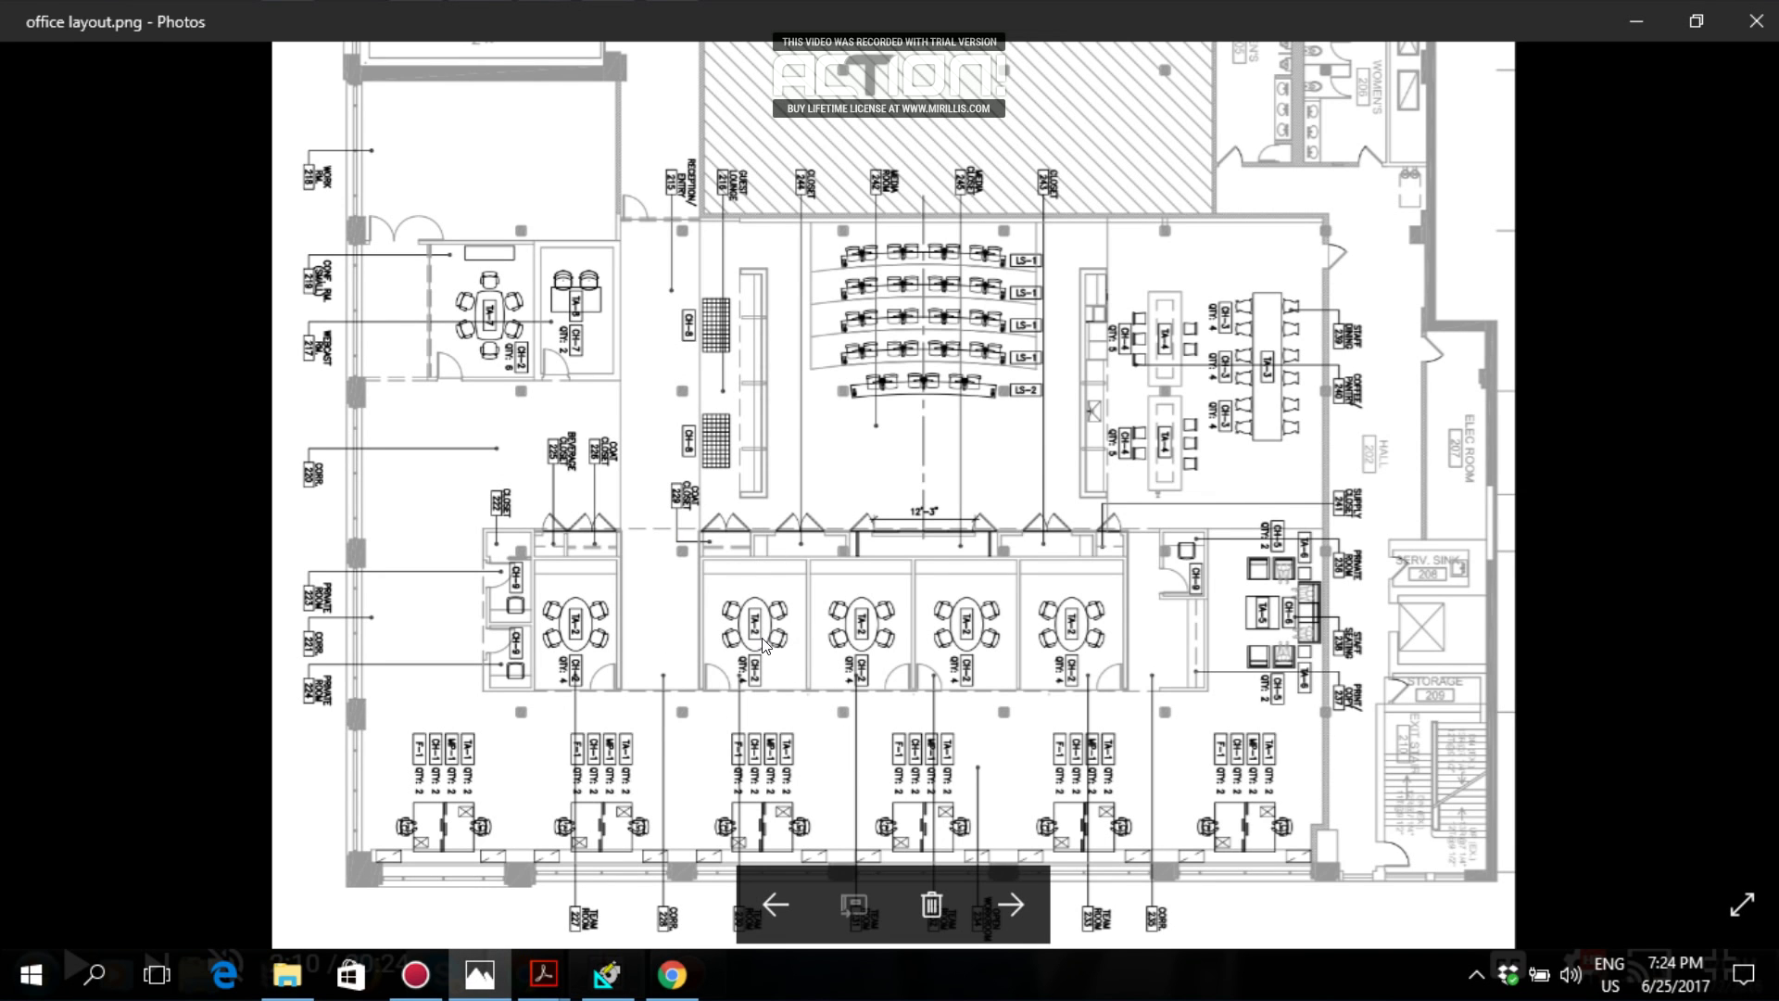
pyautogui.hotkey('alt', 'Tab')
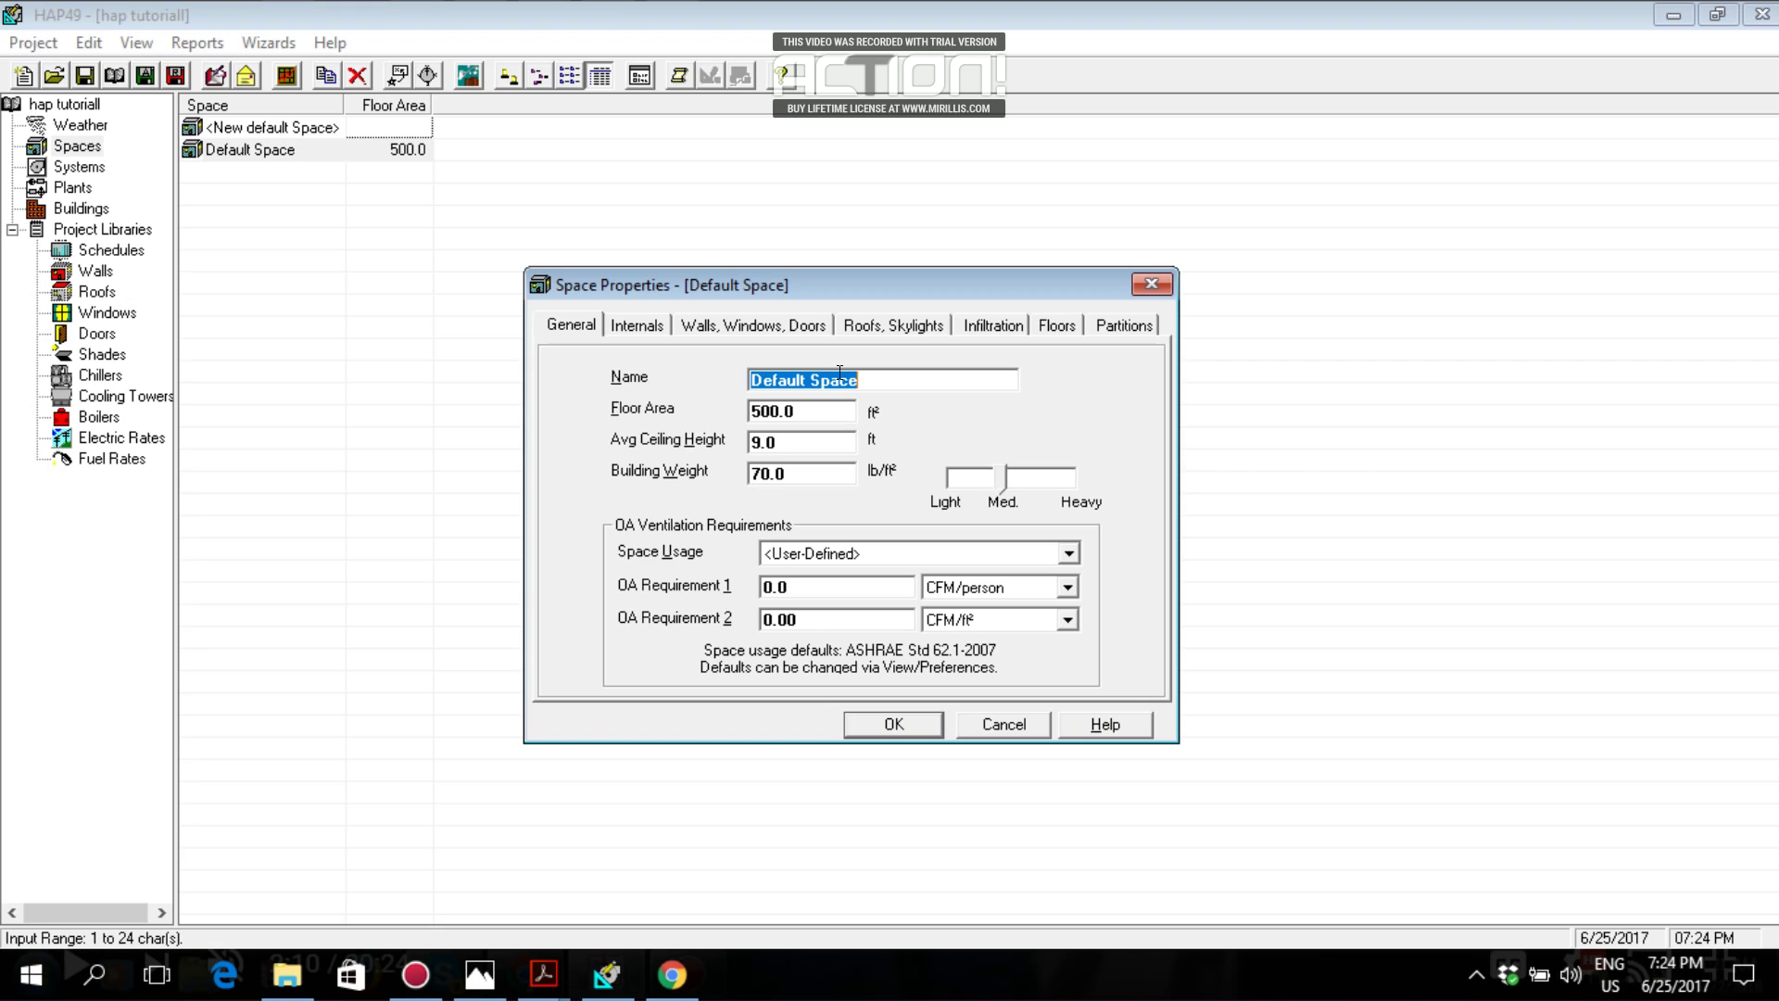
pyautogui.write('cabo')
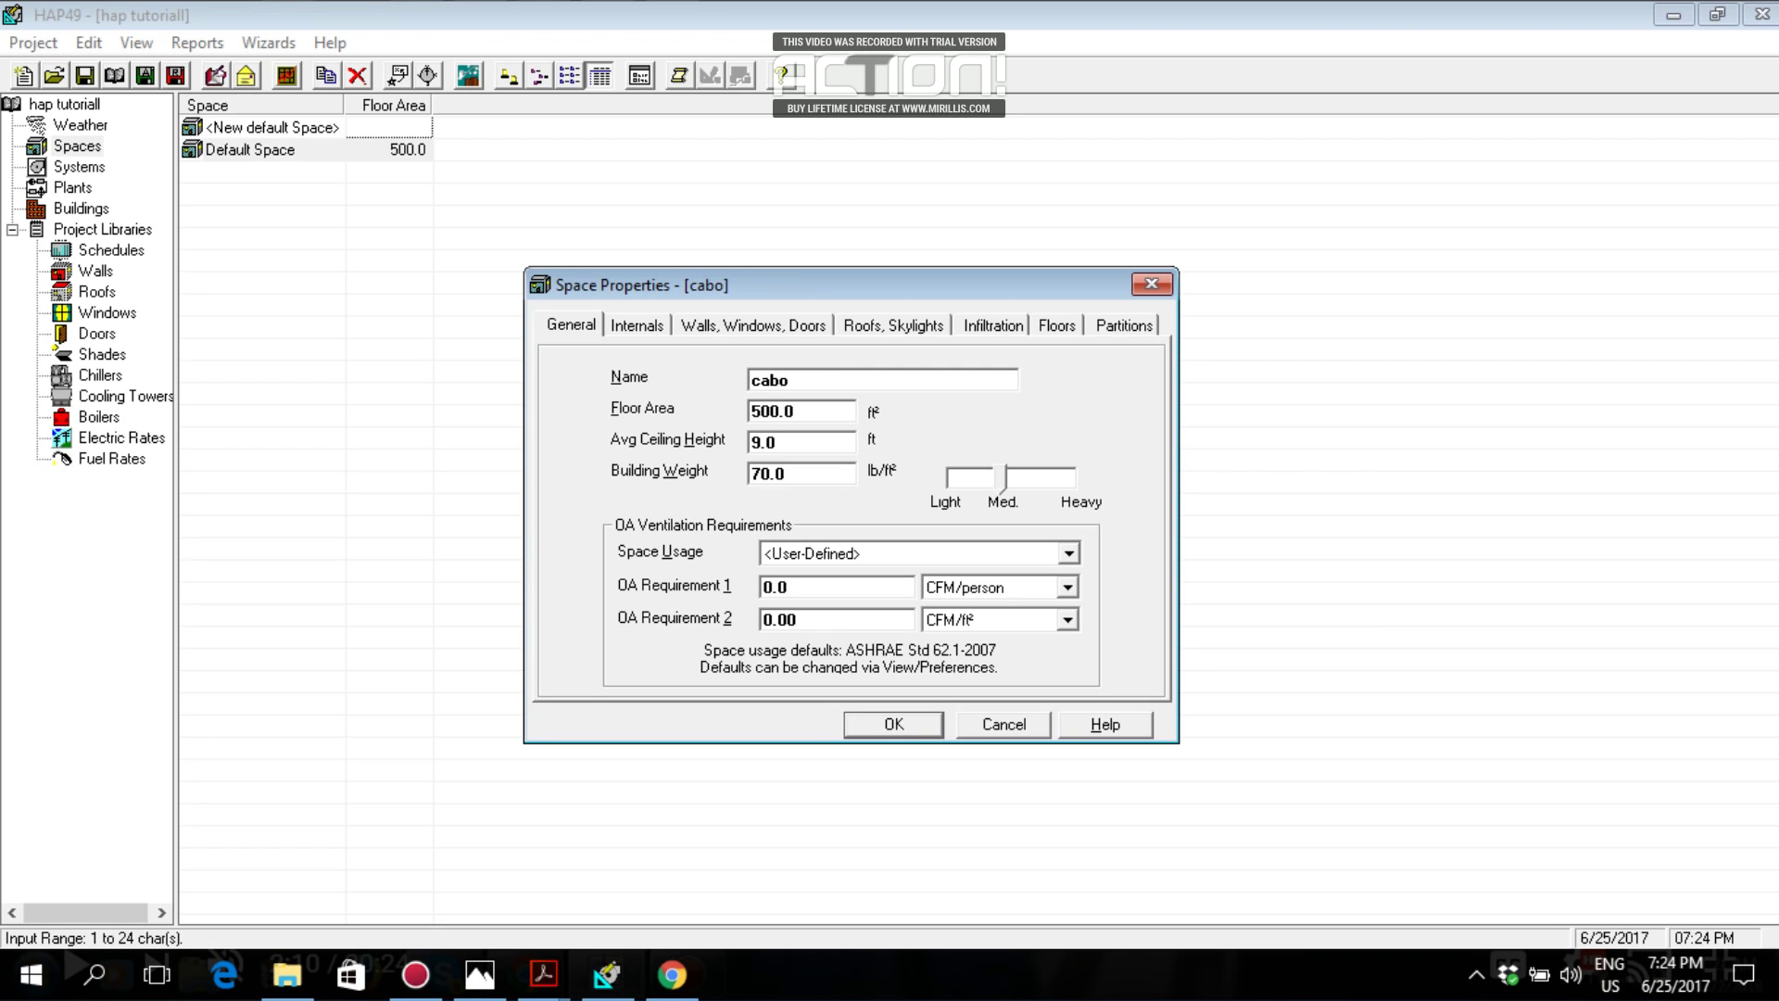
pyautogui.press('BackSpace')
pyautogui.write('in 01')
pyautogui.press('Tab')
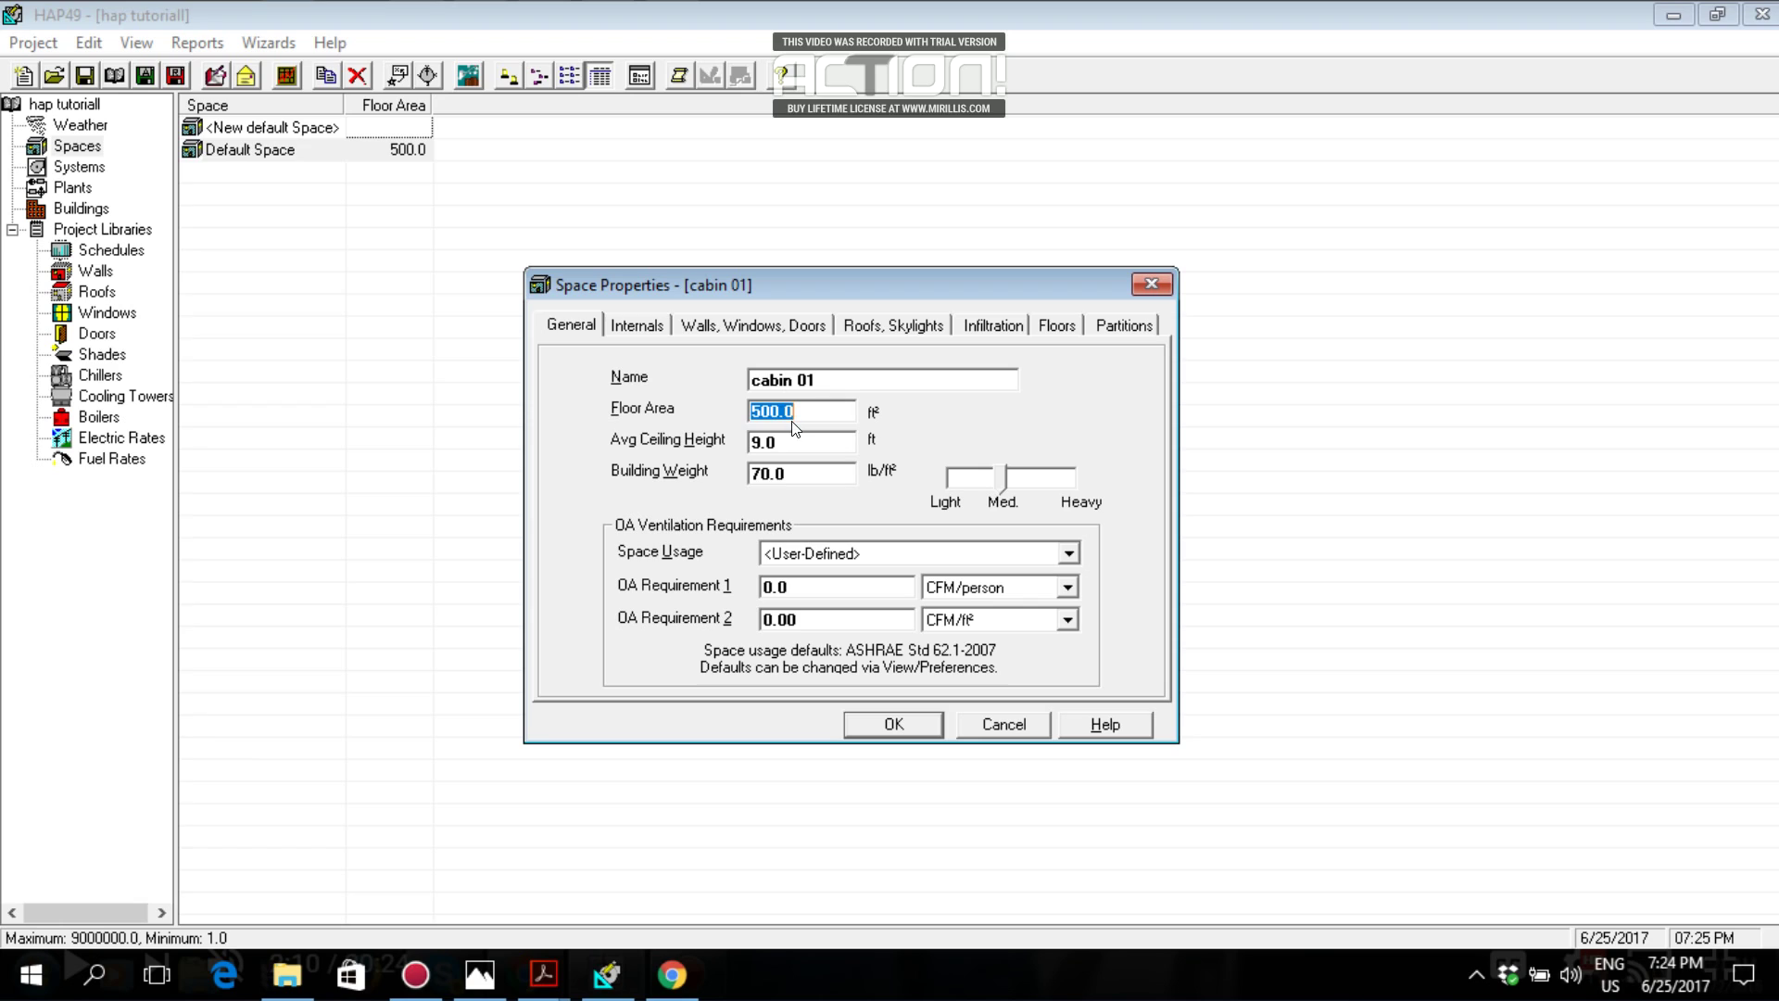
# Set cabin 01's floor area to 100 ft², average ceiling height to 12 ft and building weight to 71 lb/ft².
pyautogui.write('100')
pyautogui.click(792, 442)
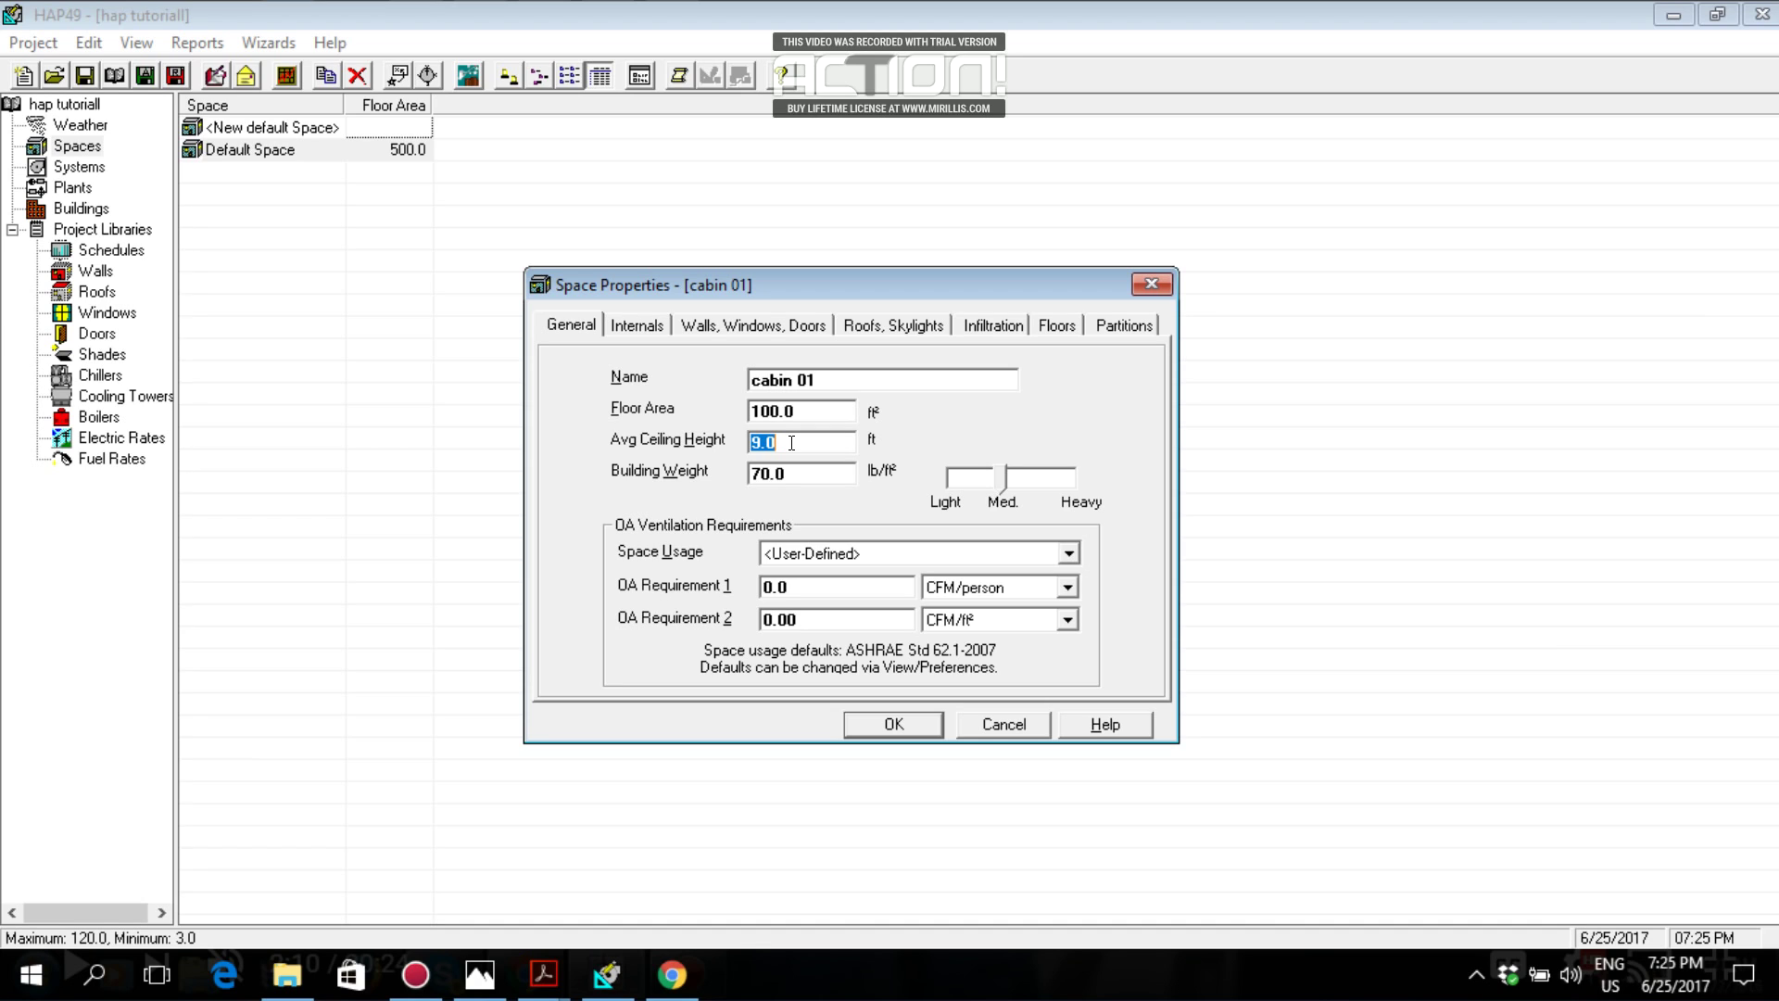
pyautogui.write('12')
pyautogui.click(800, 474)
pyautogui.moveTo(1006, 483); pyautogui.dragTo(1004, 478)
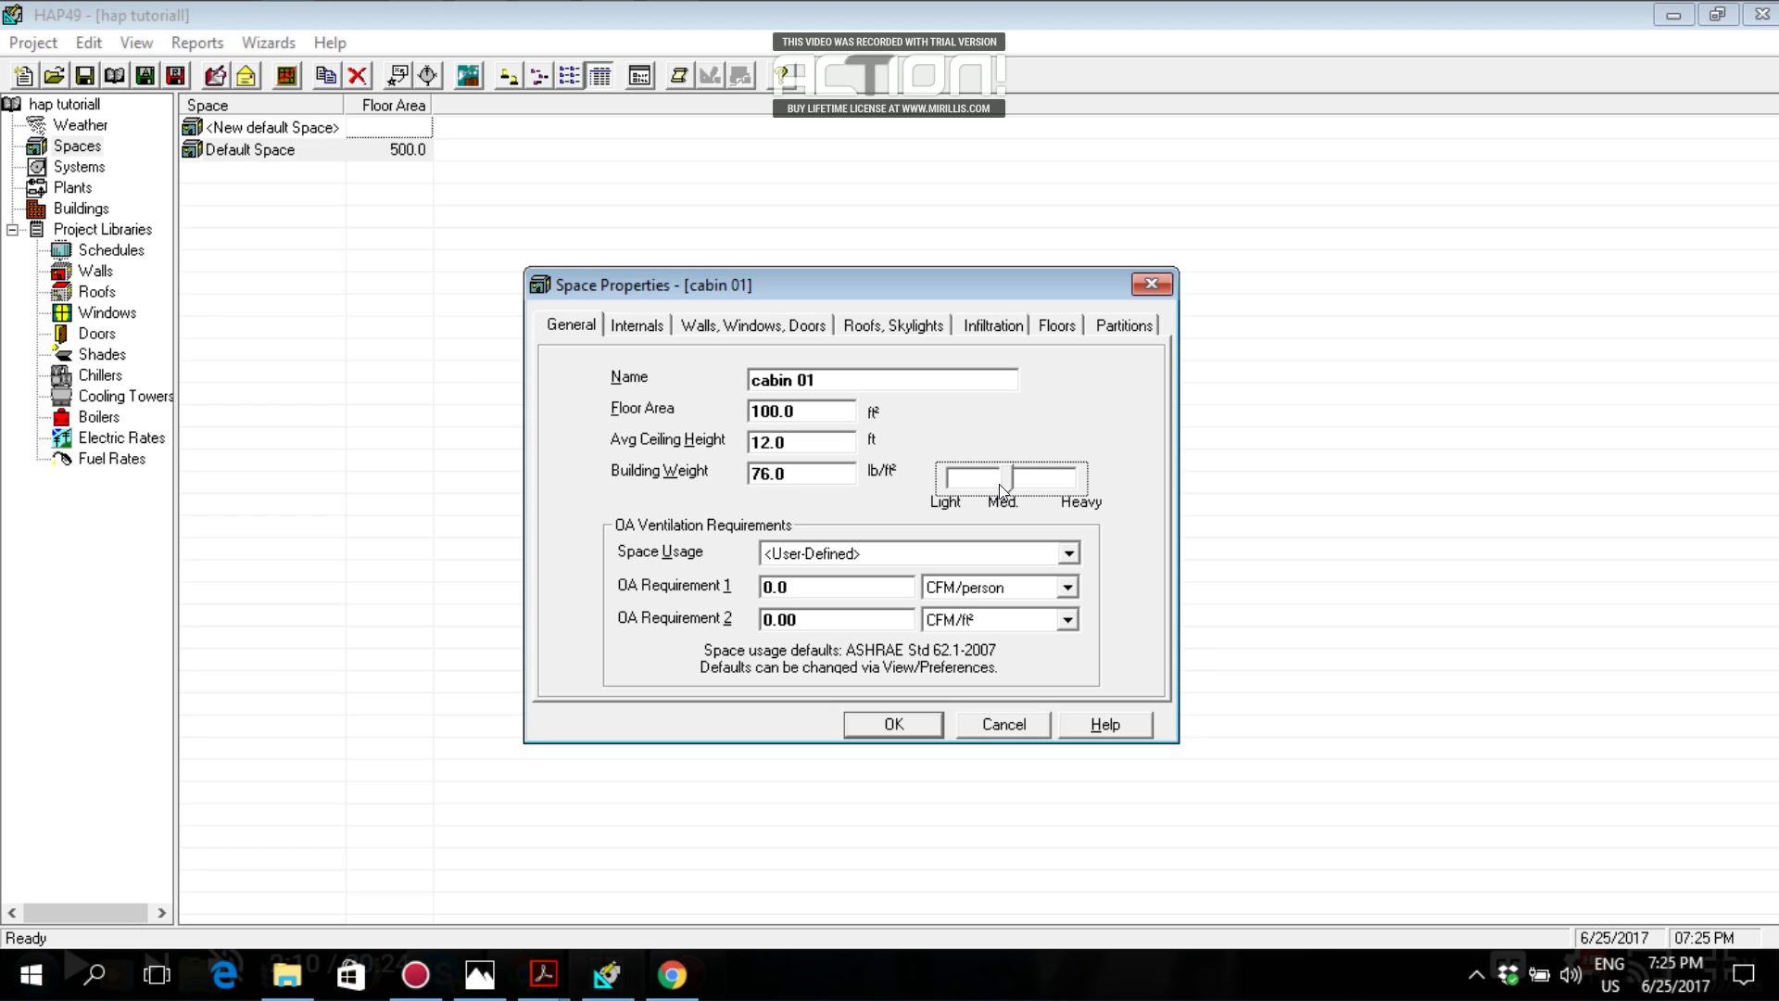
pyautogui.moveTo(1005, 476)
pyautogui.mouseDown()
pyautogui.moveTo(1071, 482)
pyautogui.moveTo(947, 482)
pyautogui.moveTo(998, 495)
pyautogui.moveTo(1007, 479)
pyautogui.mouseUp()
# Set the space usage of cabin 01 to "OFFICE: Office space" for its outdoor air ventilation requirements.
pyautogui.click(1068, 554)
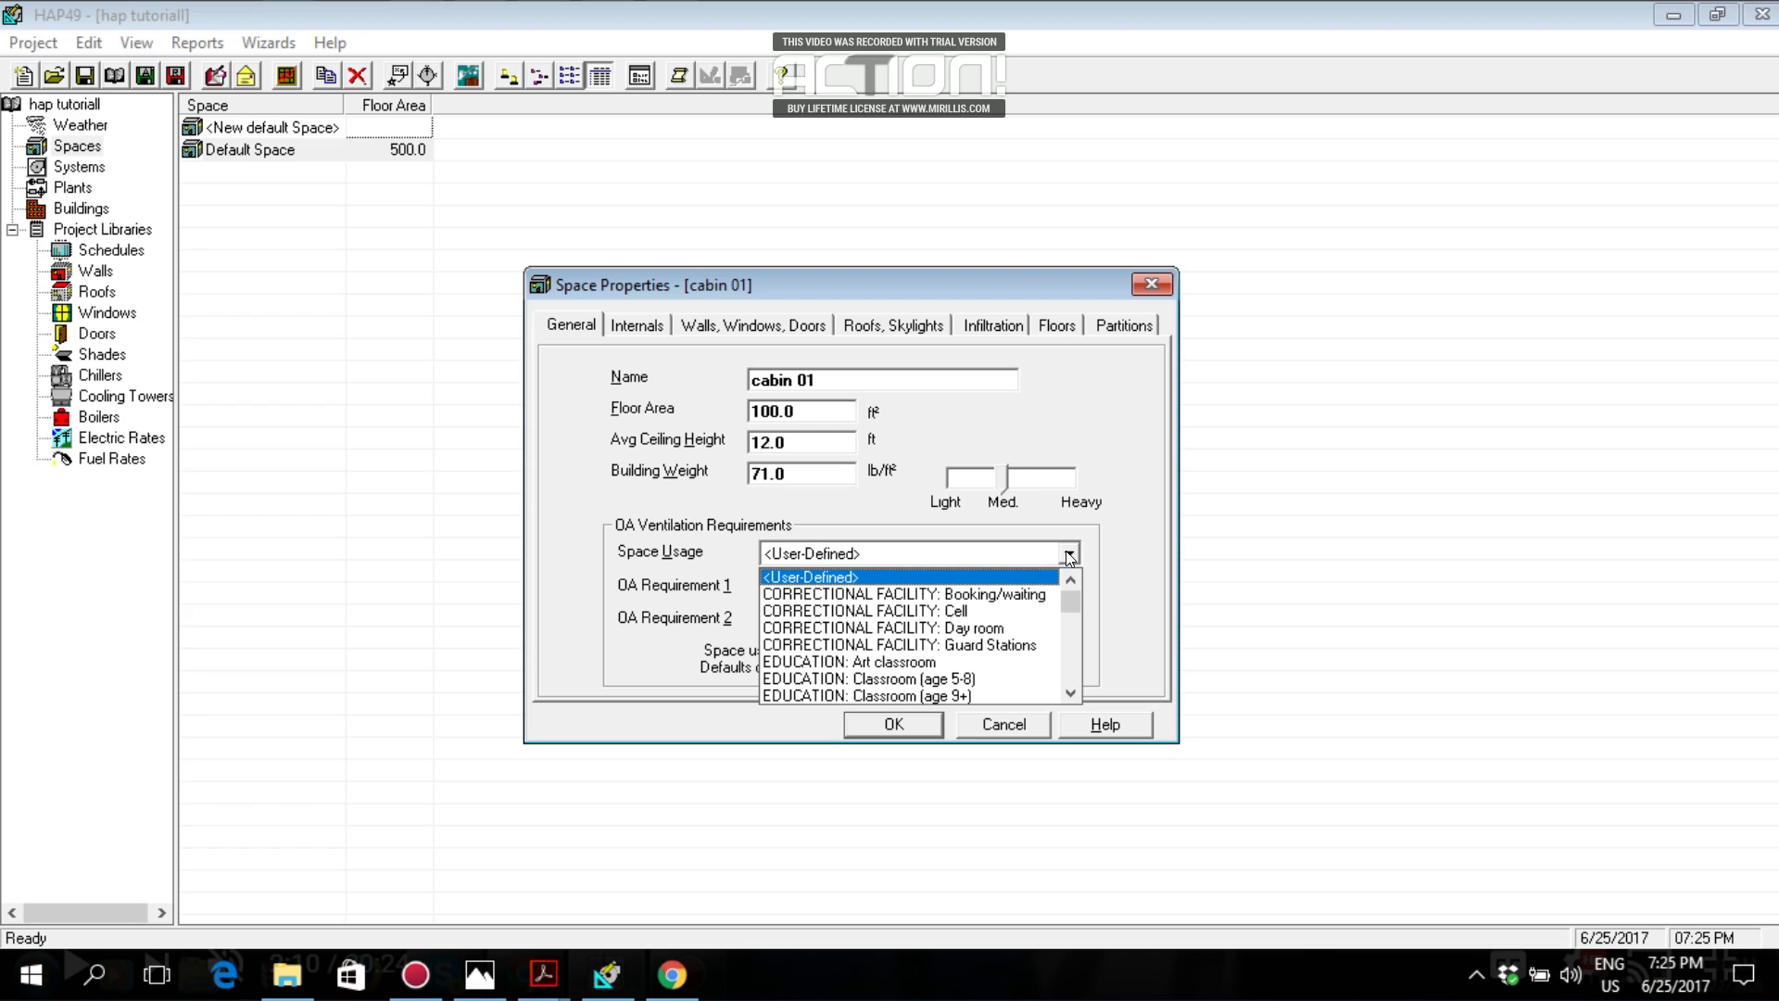
pyautogui.scroll(-2, 989, 602)
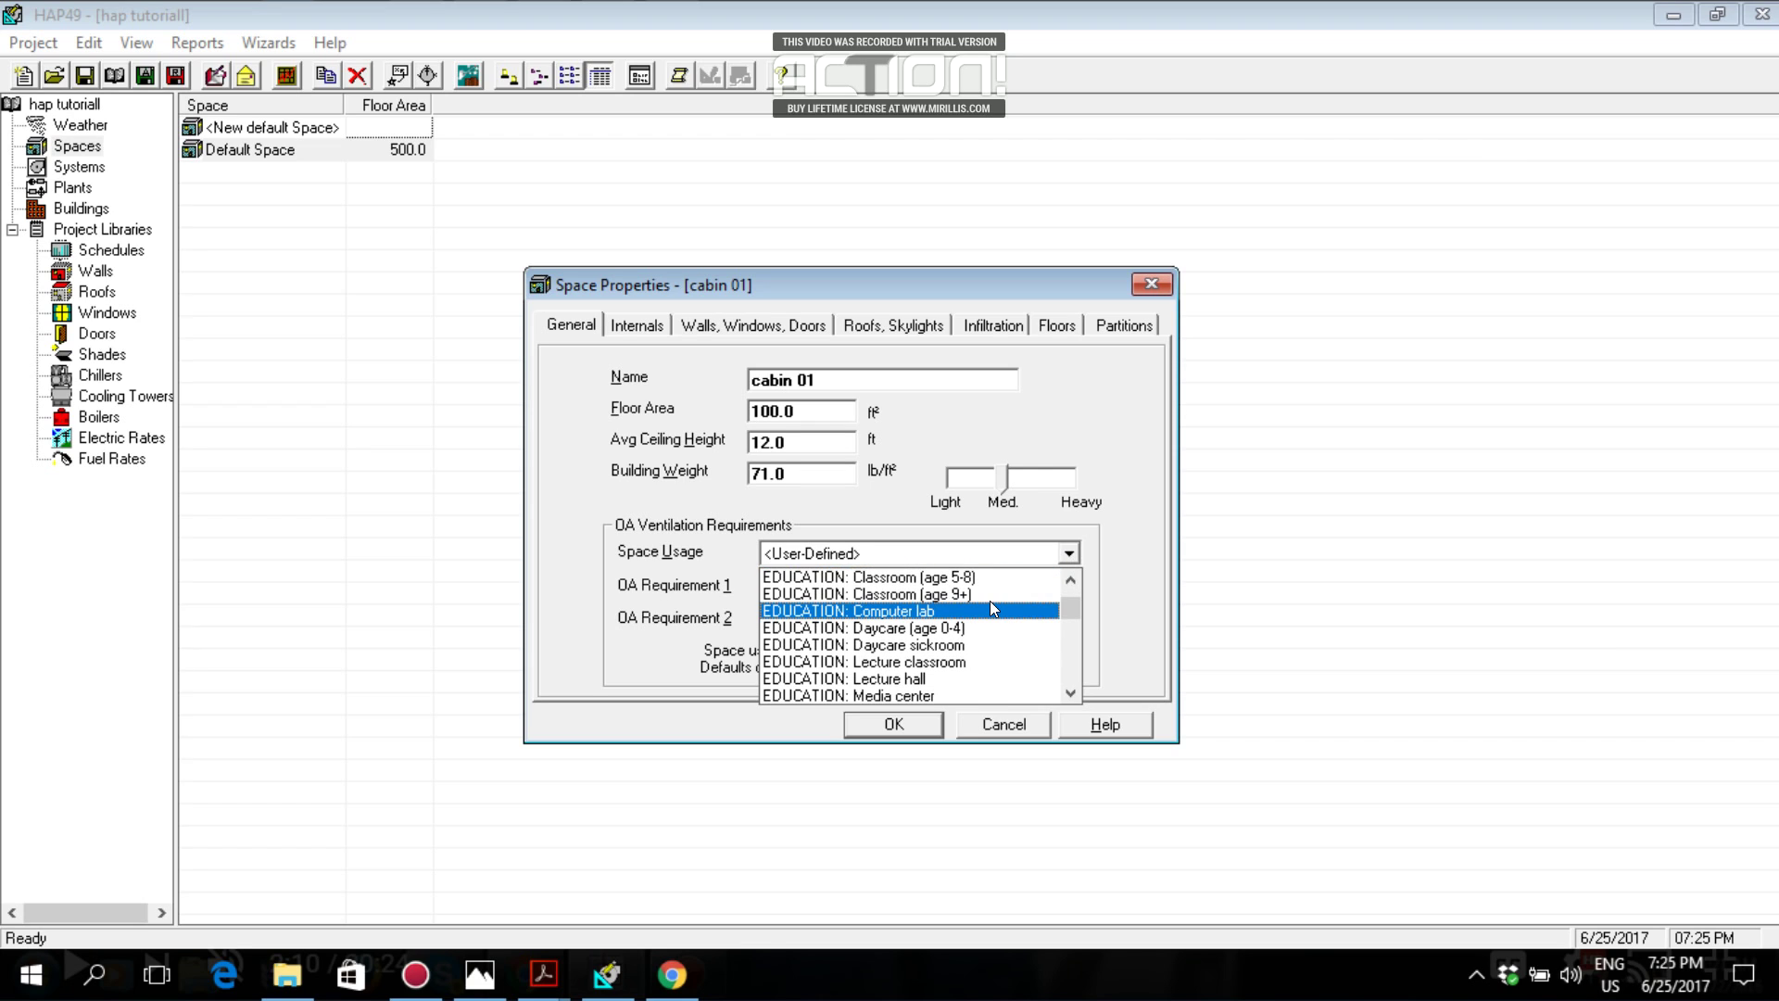
pyautogui.scroll(-3, 988, 601)
pyautogui.scroll(3, 989, 604)
pyautogui.scroll(2, 989, 604)
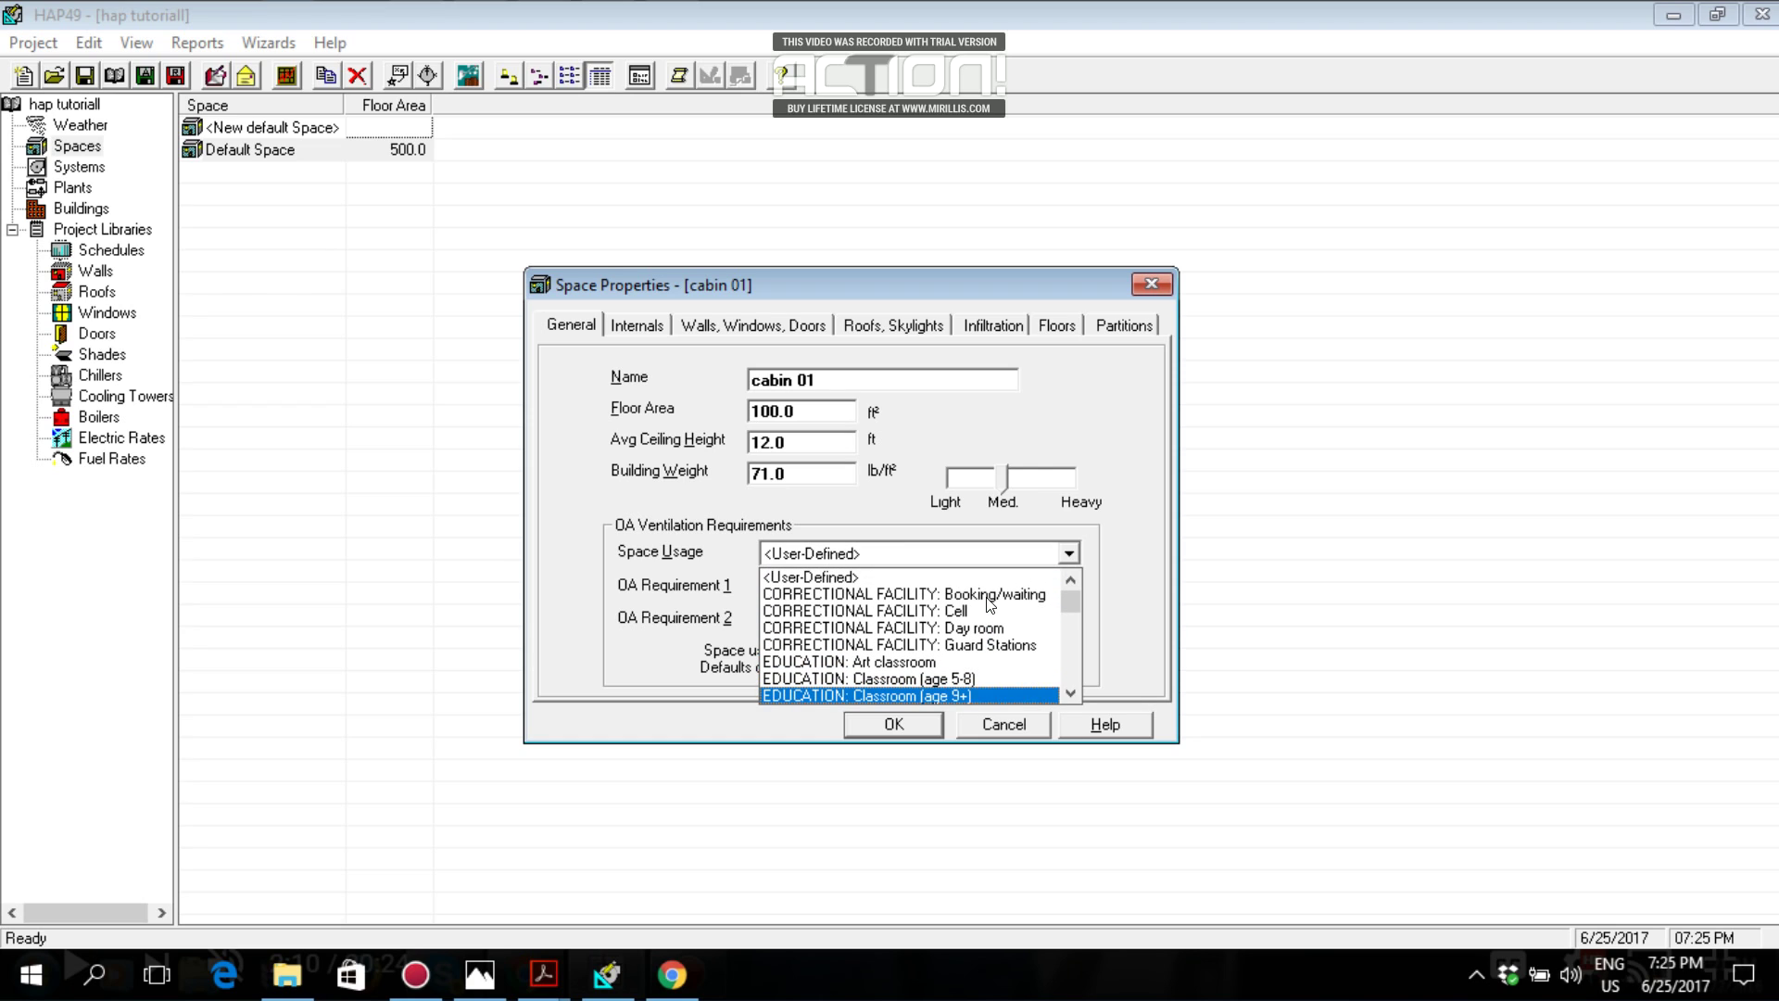
pyautogui.scroll(-3, 989, 604)
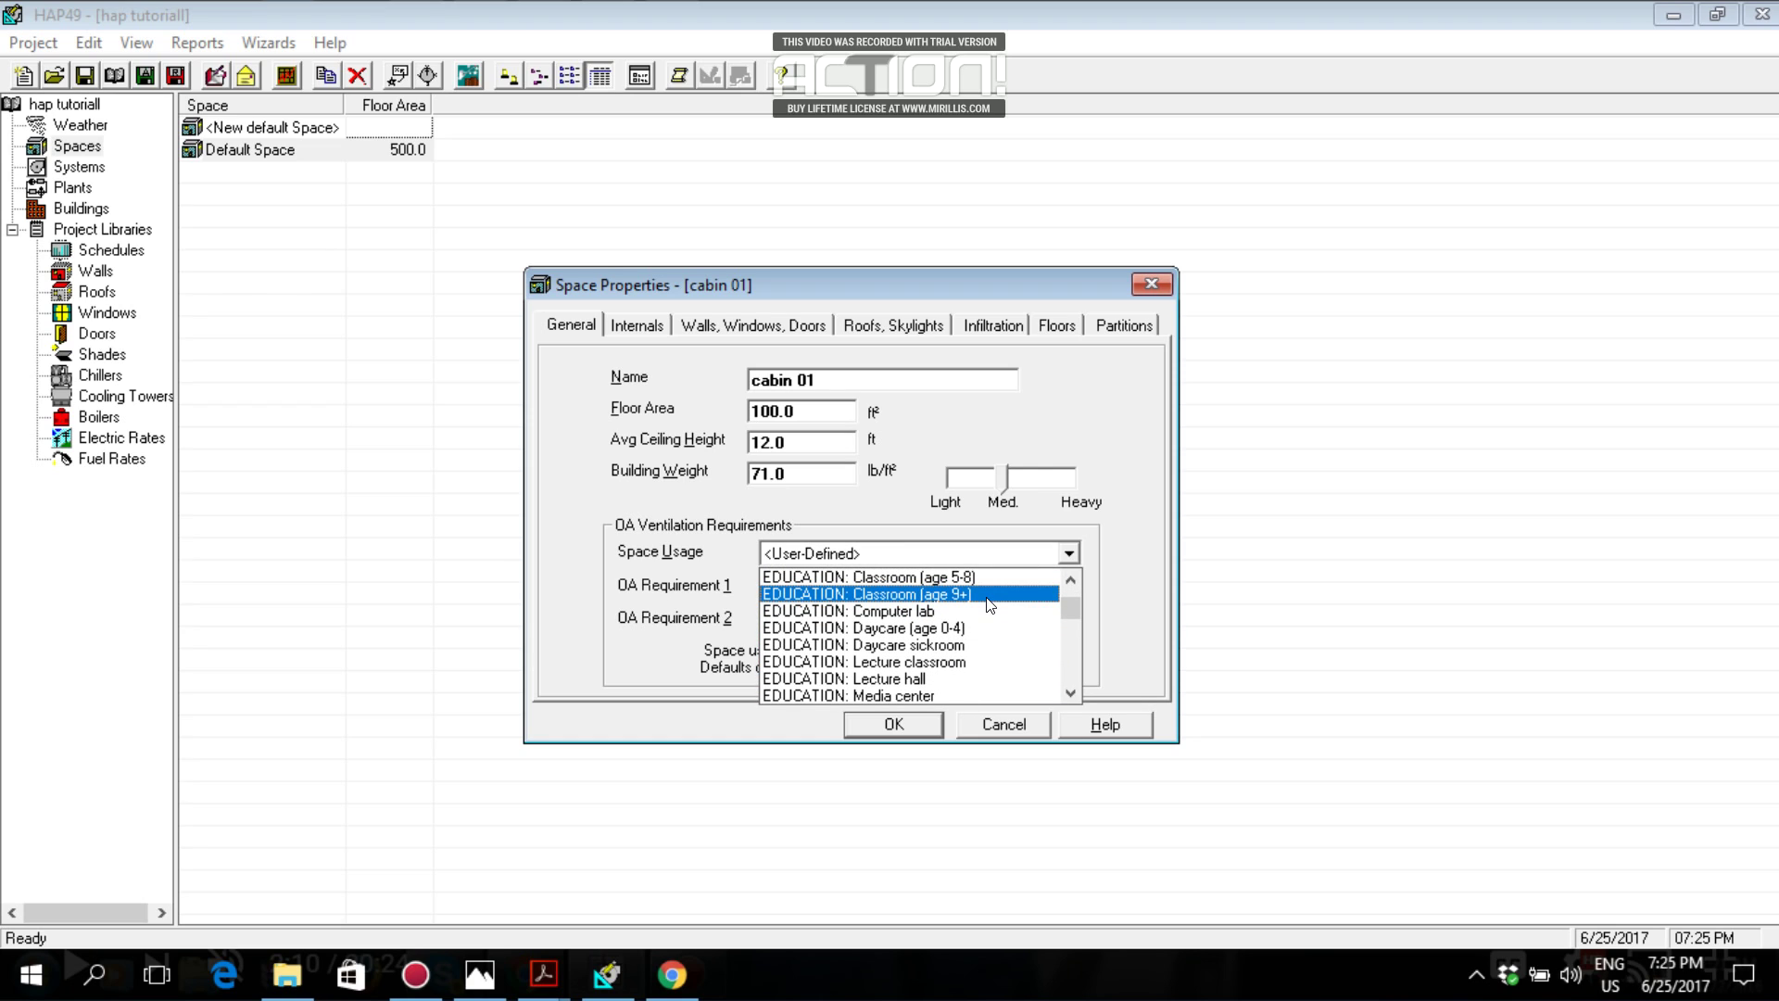
pyautogui.scroll(-3, 989, 604)
pyautogui.scroll(3, 990, 604)
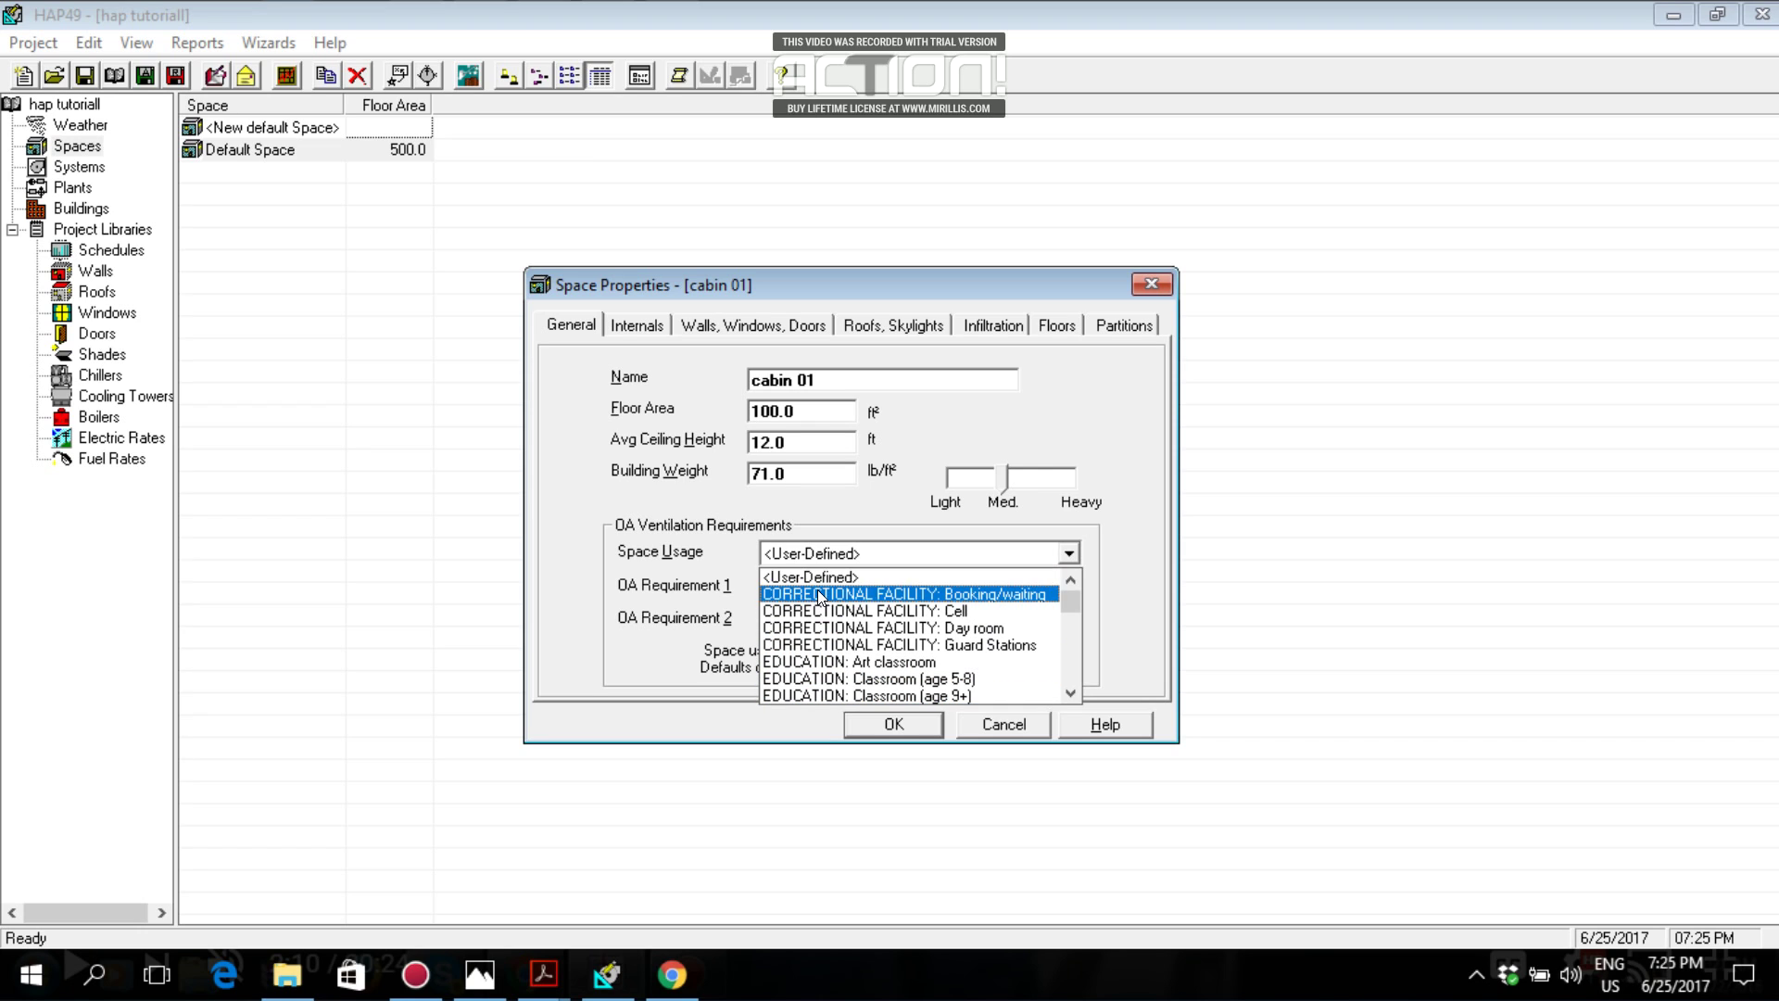
pyautogui.scroll(-1, 817, 600)
pyautogui.scroll(-6, 845, 616)
pyautogui.scroll(2, 846, 617)
pyautogui.scroll(-3, 846, 616)
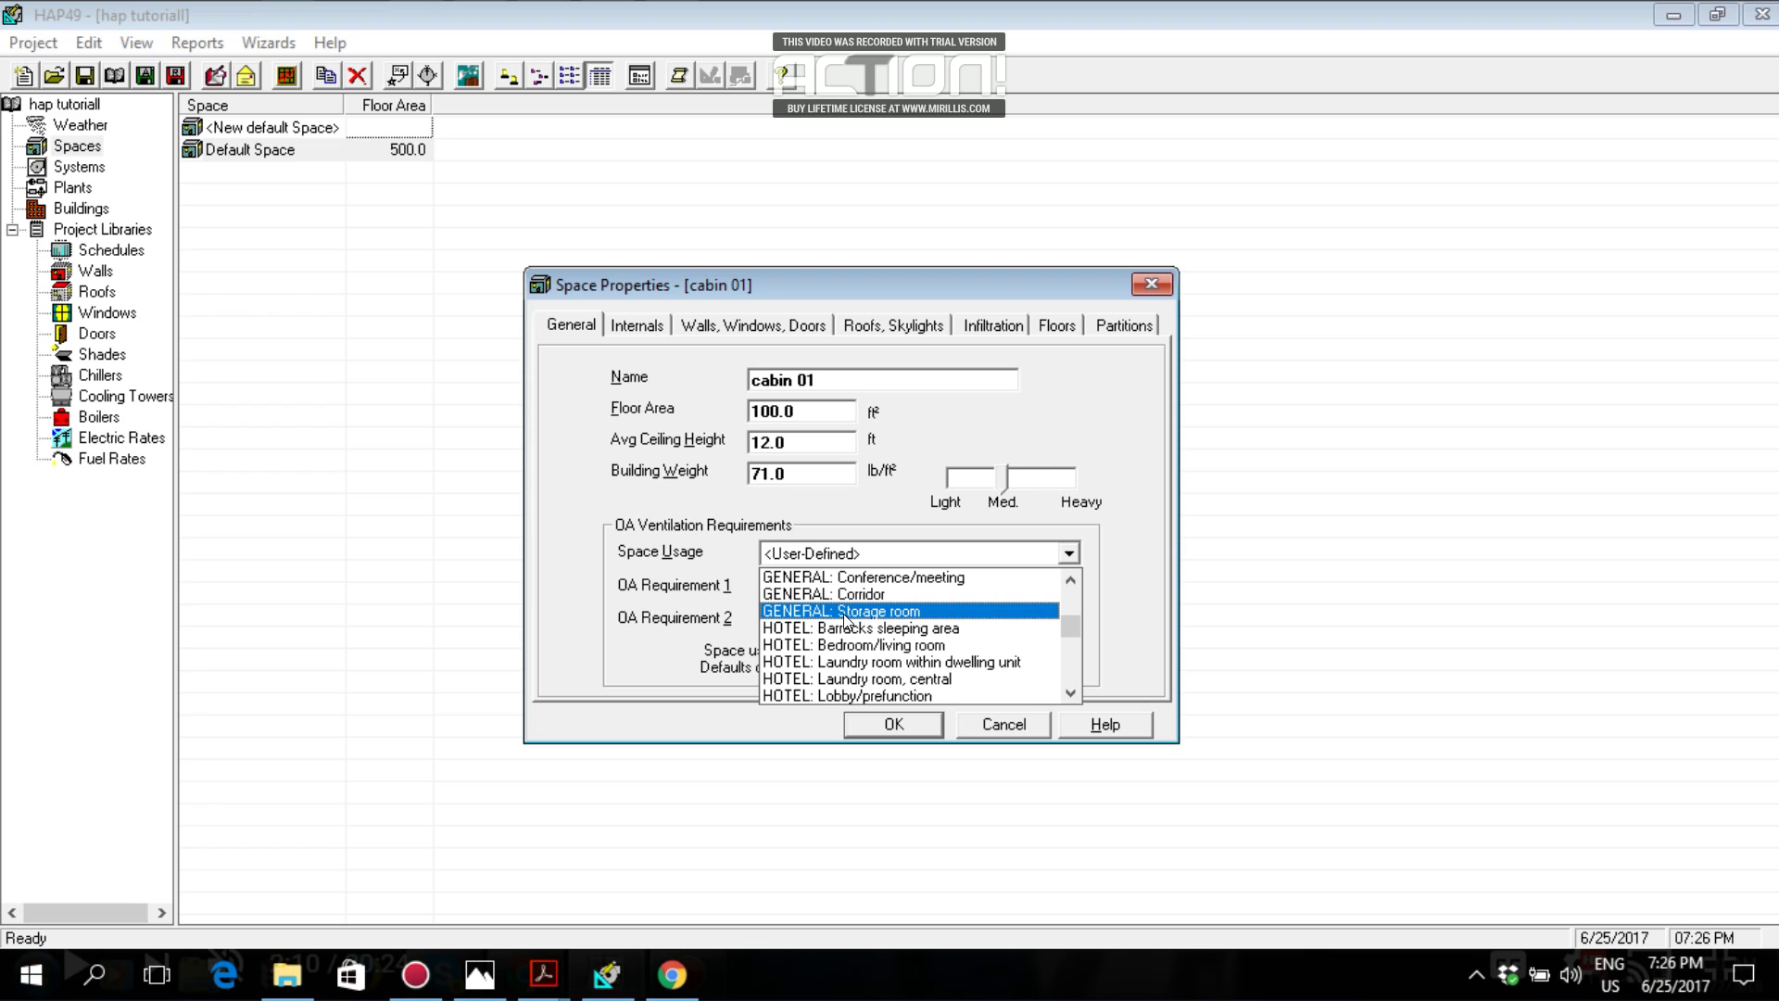
pyautogui.scroll(-7, 843, 613)
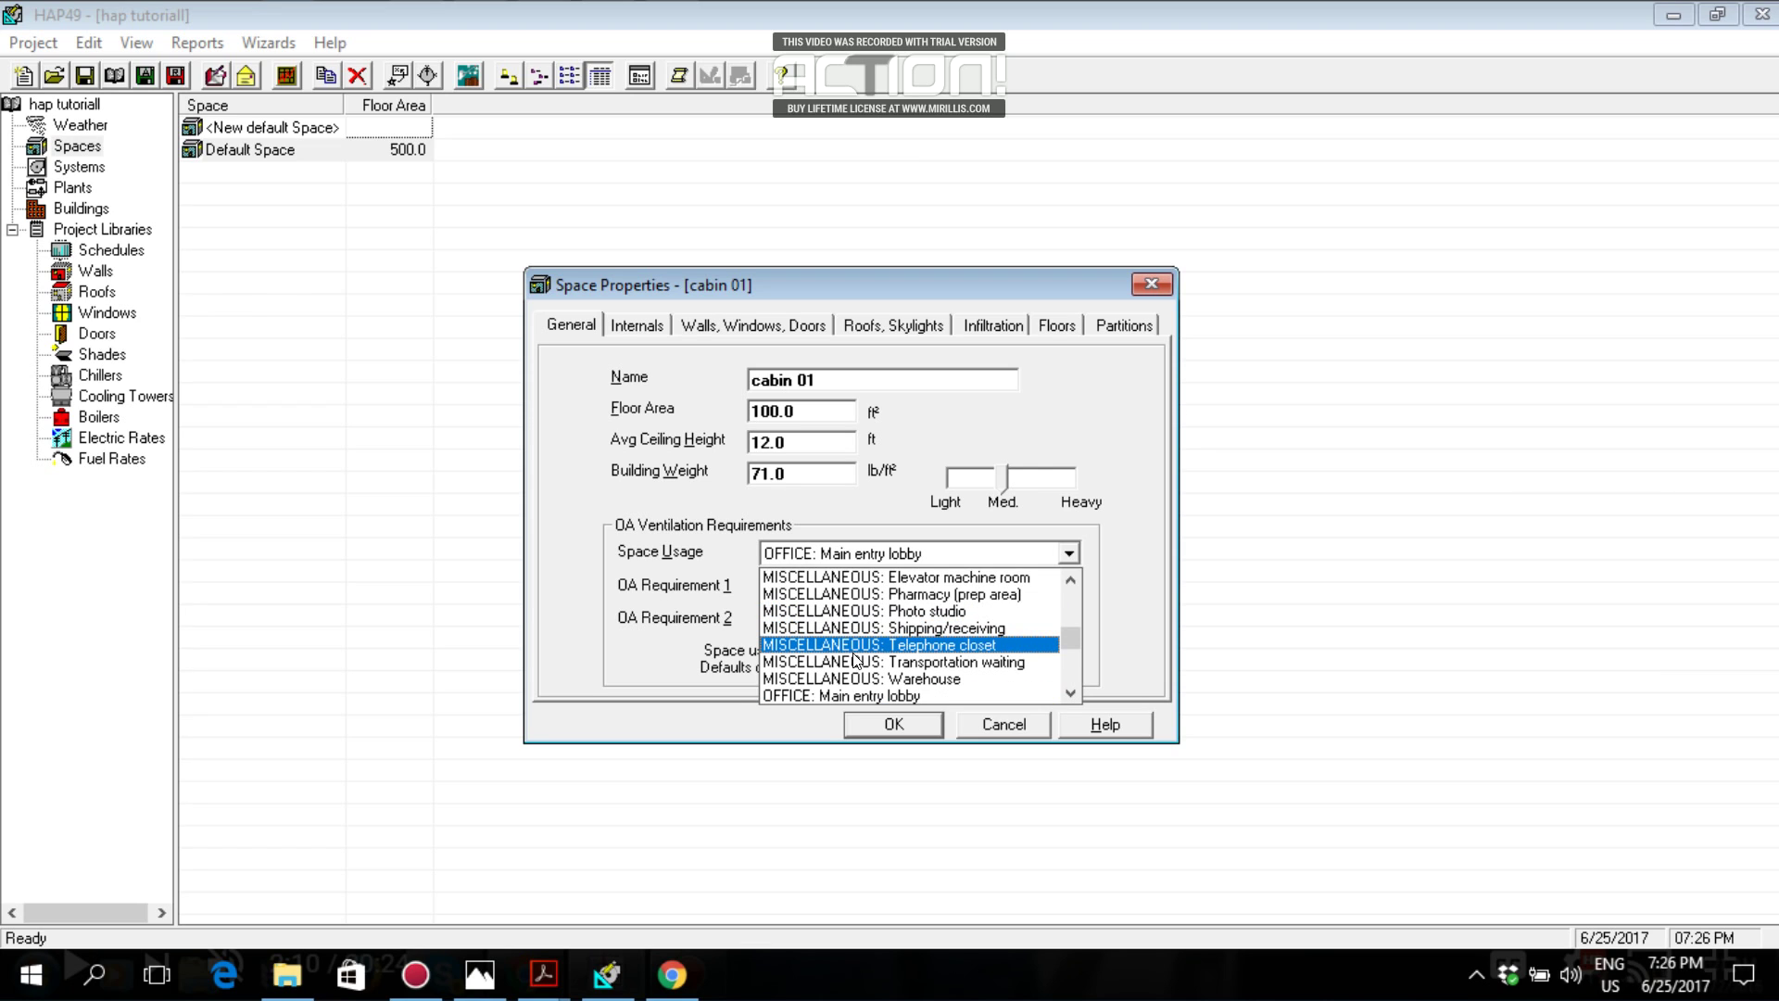
pyautogui.scroll(-2, 851, 702)
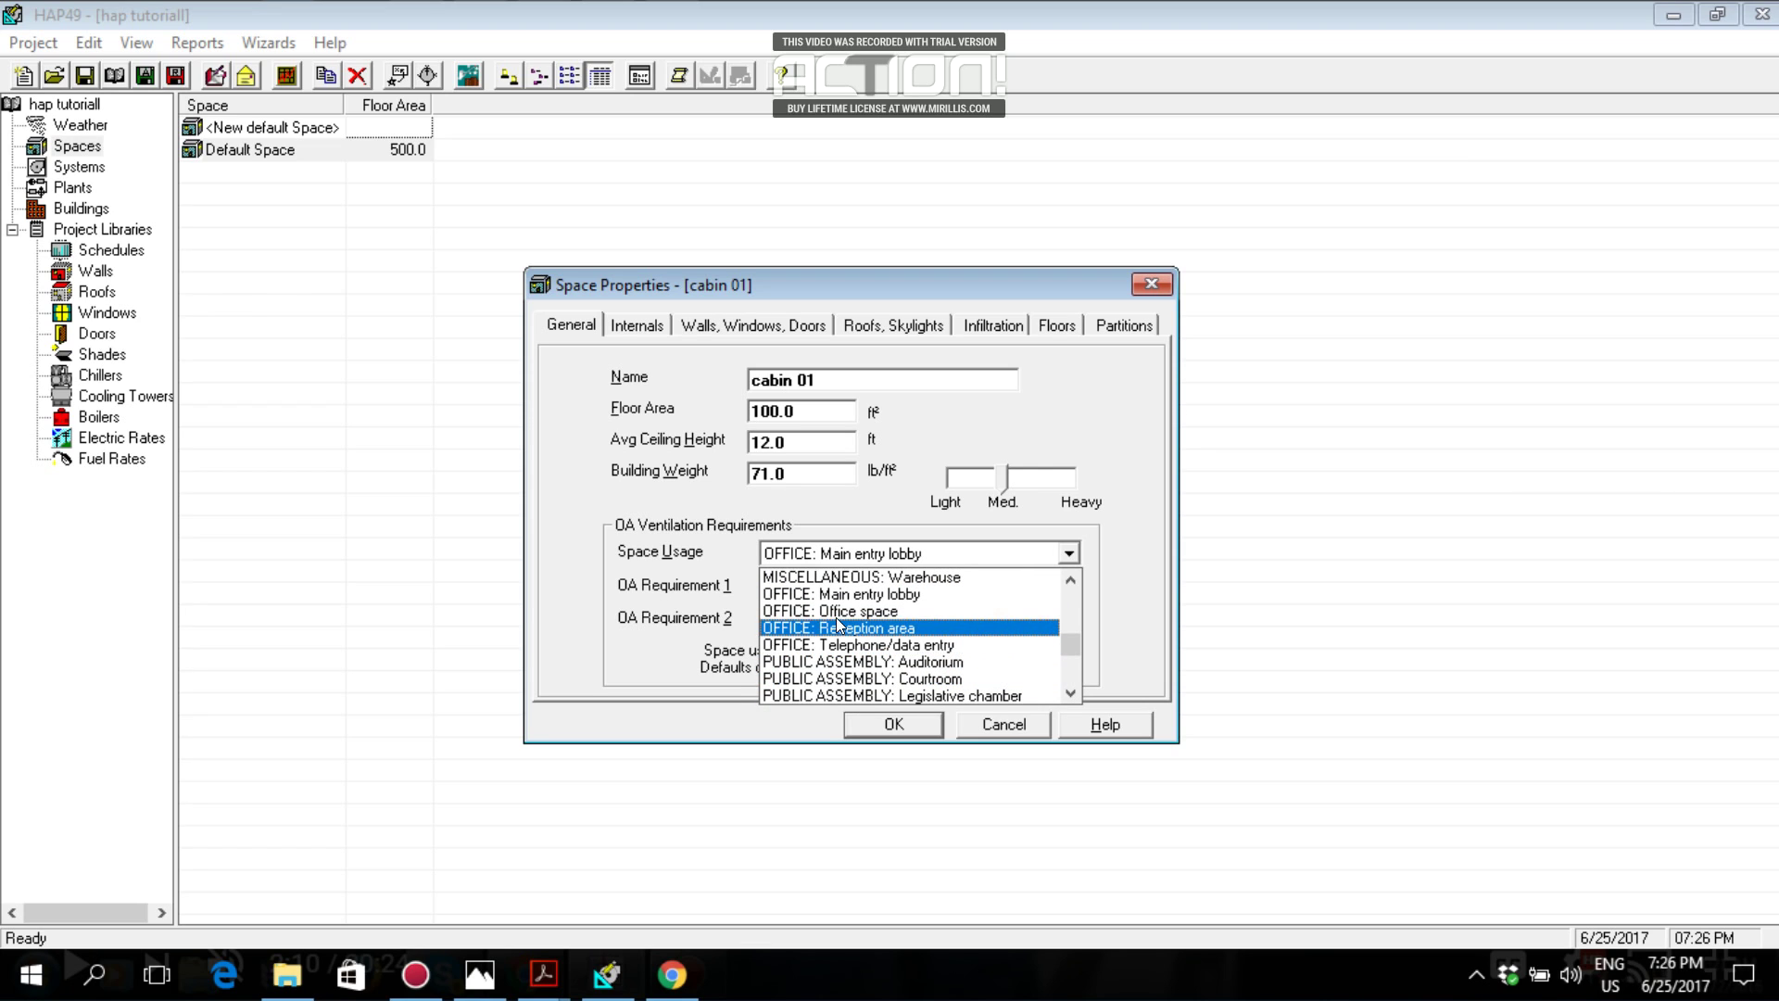
pyautogui.click(950, 613)
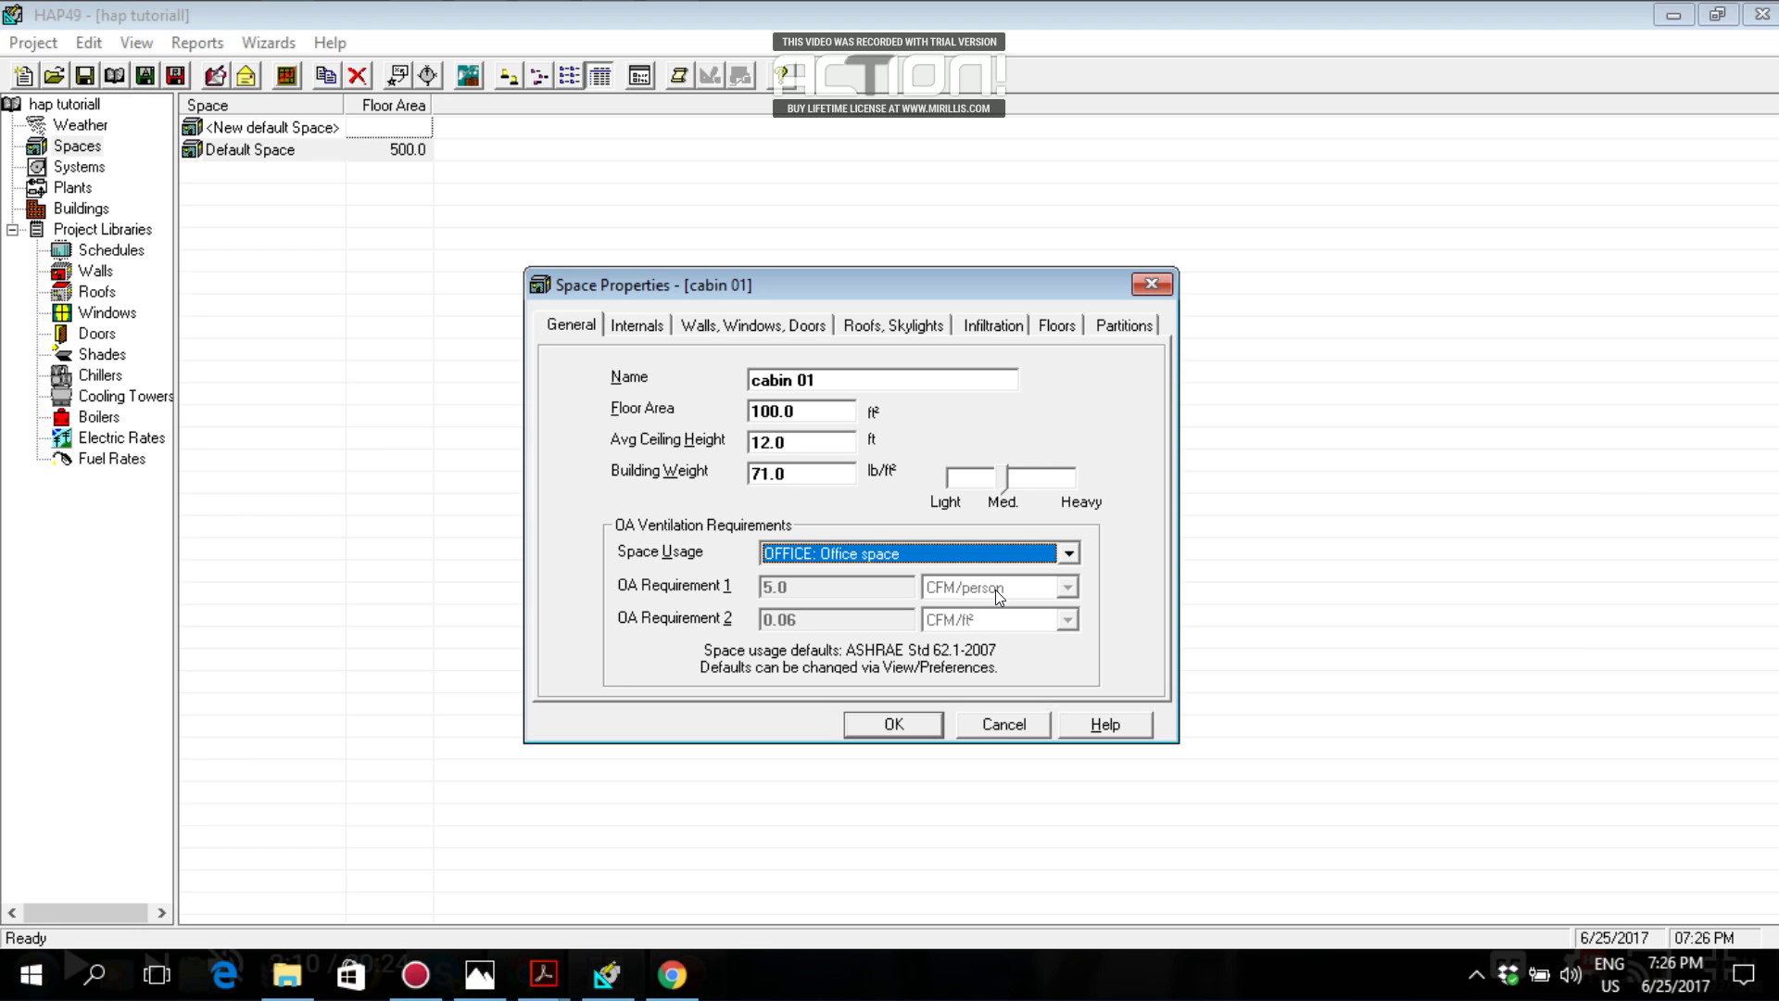
# Switch to 62.1 ASHRAE.pdf in Acrobat Reader and find Table 6.1, Minimum Ventilation Rates in Breathing Zone.
pyautogui.click(543, 972)
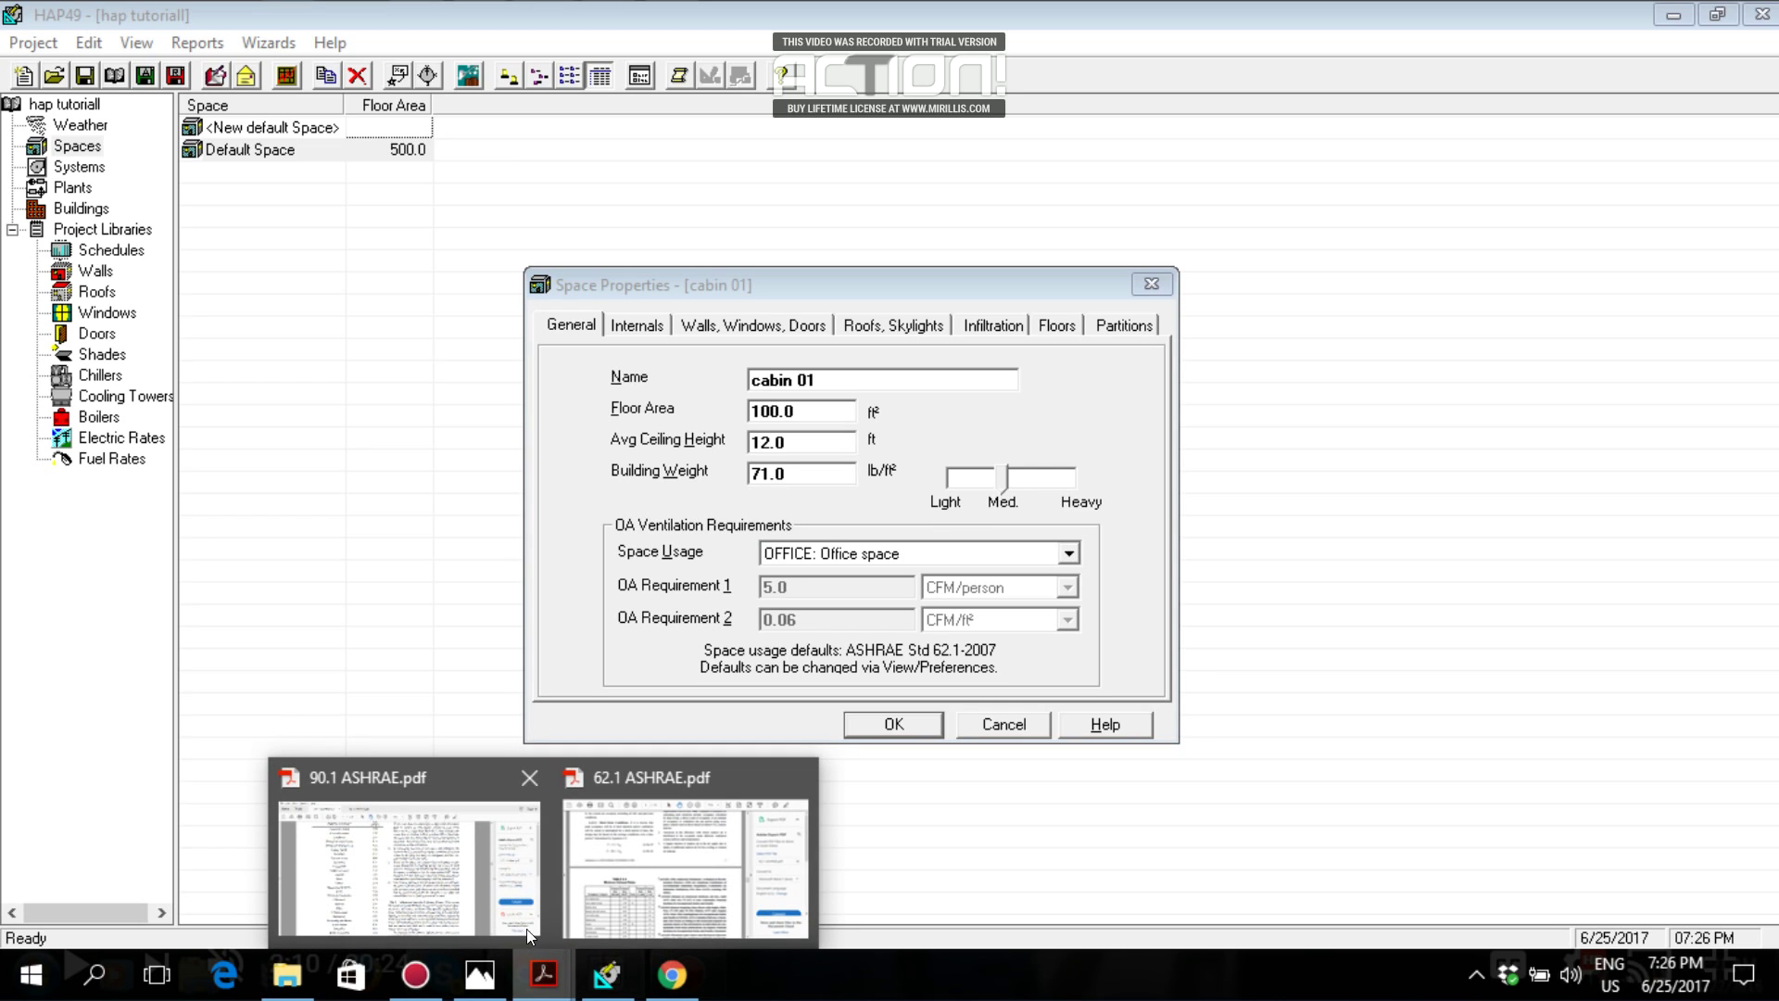
pyautogui.click(648, 861)
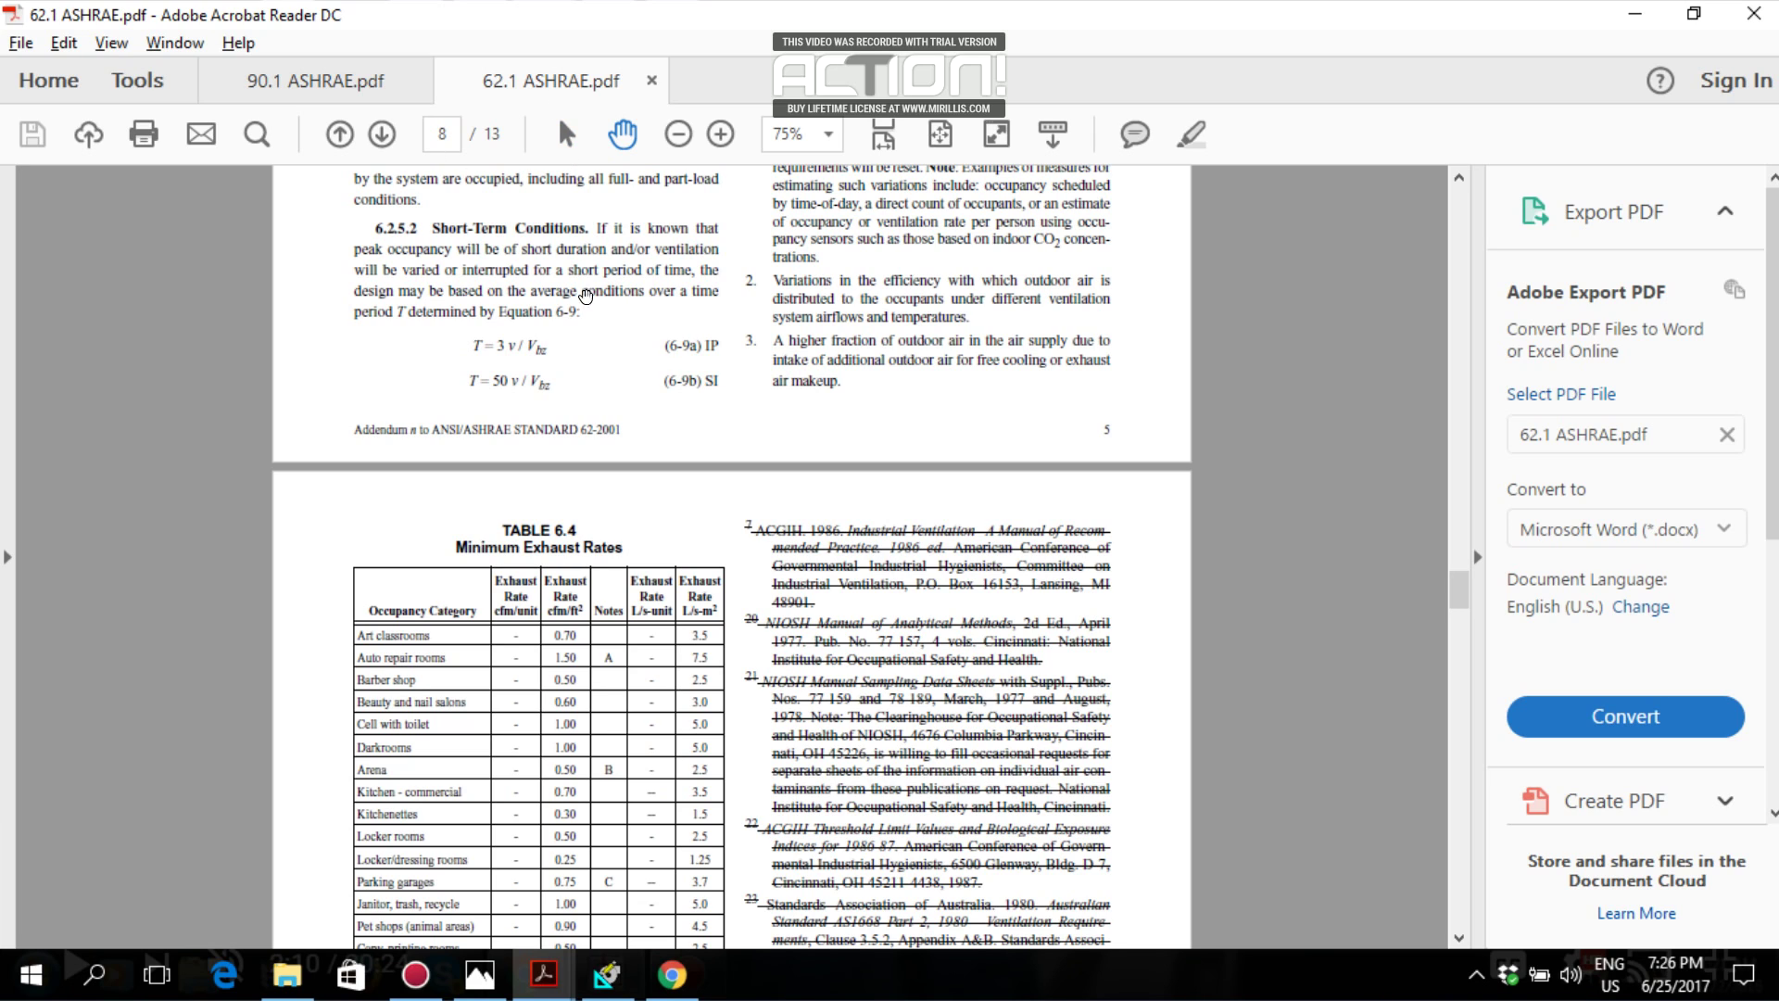
pyautogui.scroll(-15, 726, 409)
pyautogui.scroll(-5, 727, 409)
pyautogui.scroll(15, 721, 412)
pyautogui.scroll(20, 717, 414)
pyautogui.scroll(15, 715, 397)
pyautogui.scroll(2, 601, 481)
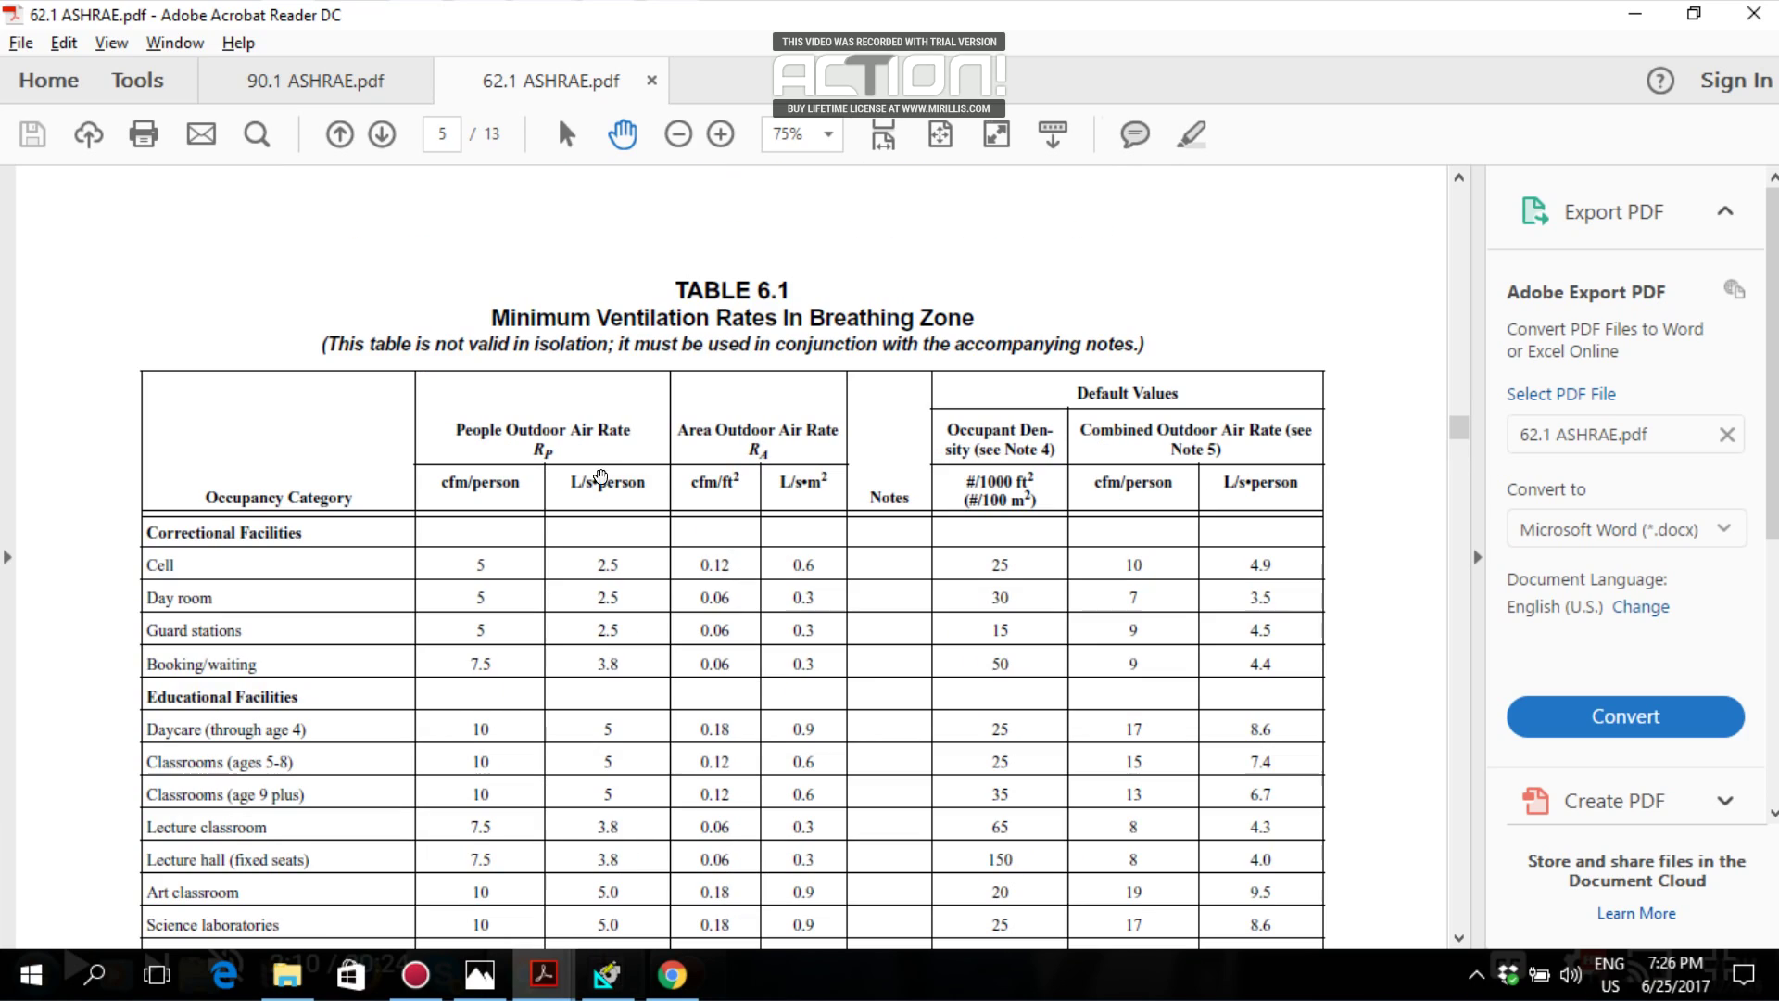
# Examine the occupancy categories in Table 6.1 and the office space ventilation rates under Office Buildings.
pyautogui.scroll(6, 808, 412)
pyautogui.scroll(-7, 808, 411)
pyautogui.scroll(-2, 447, 486)
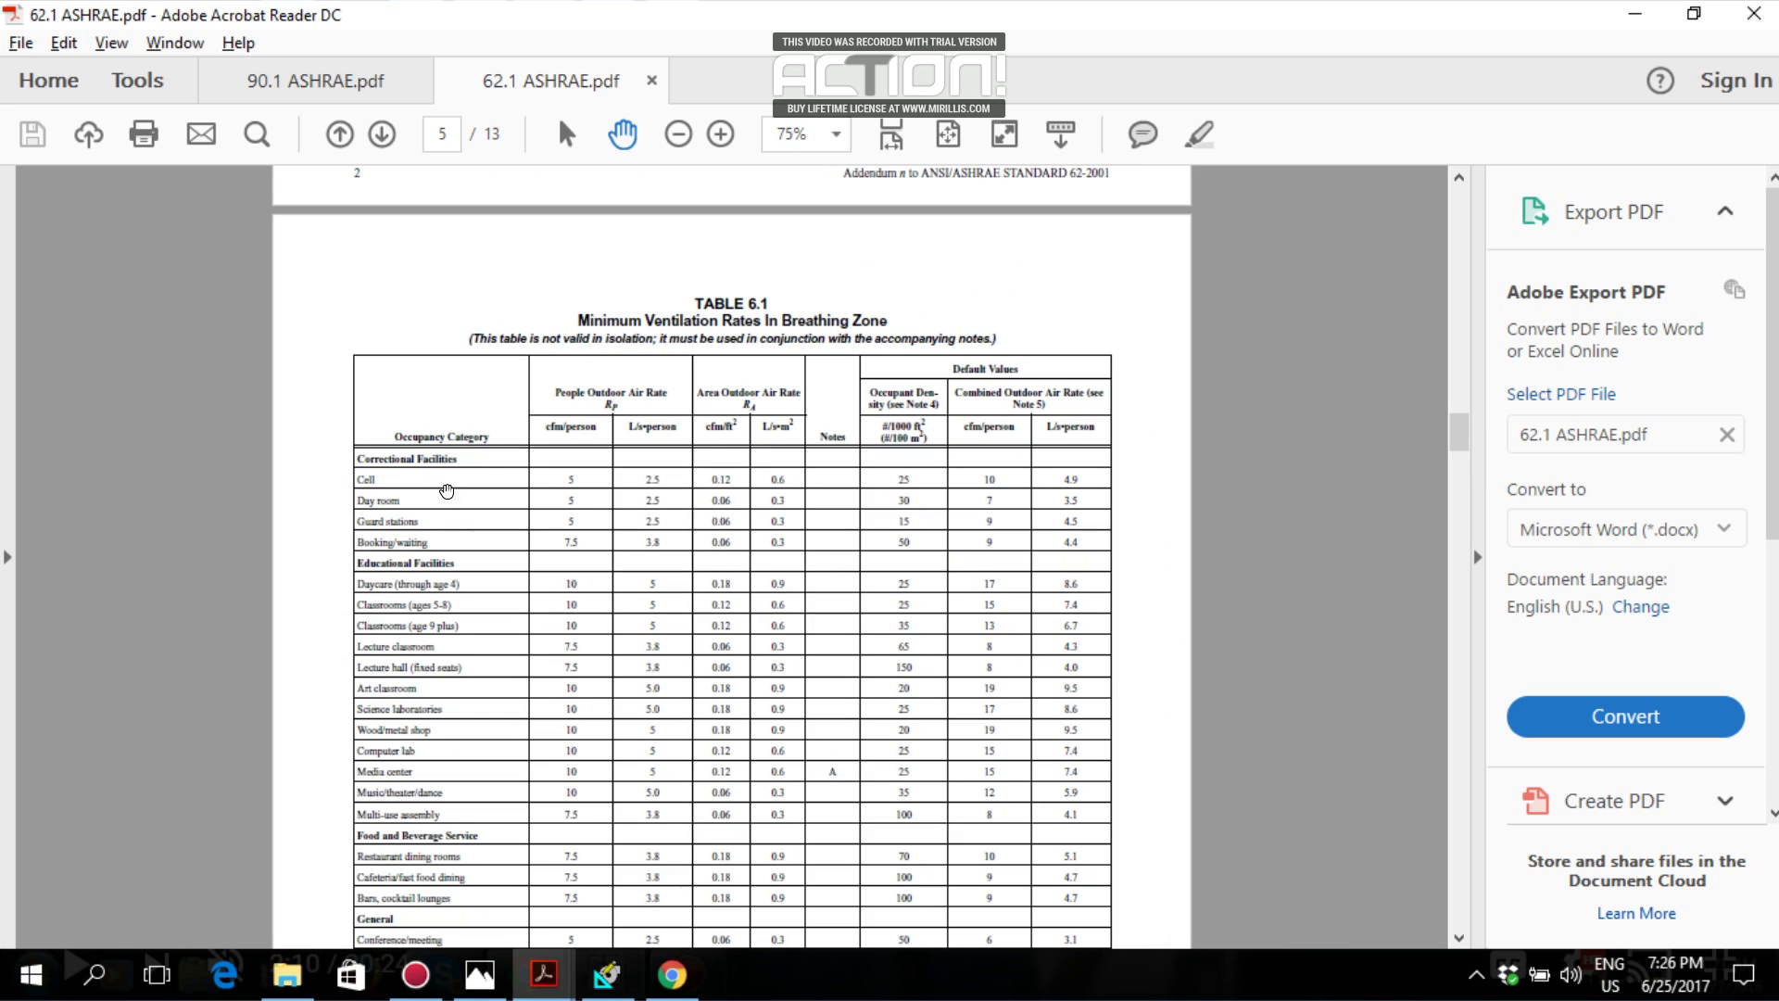
pyautogui.scroll(2, 447, 486)
pyautogui.scroll(-3, 396, 603)
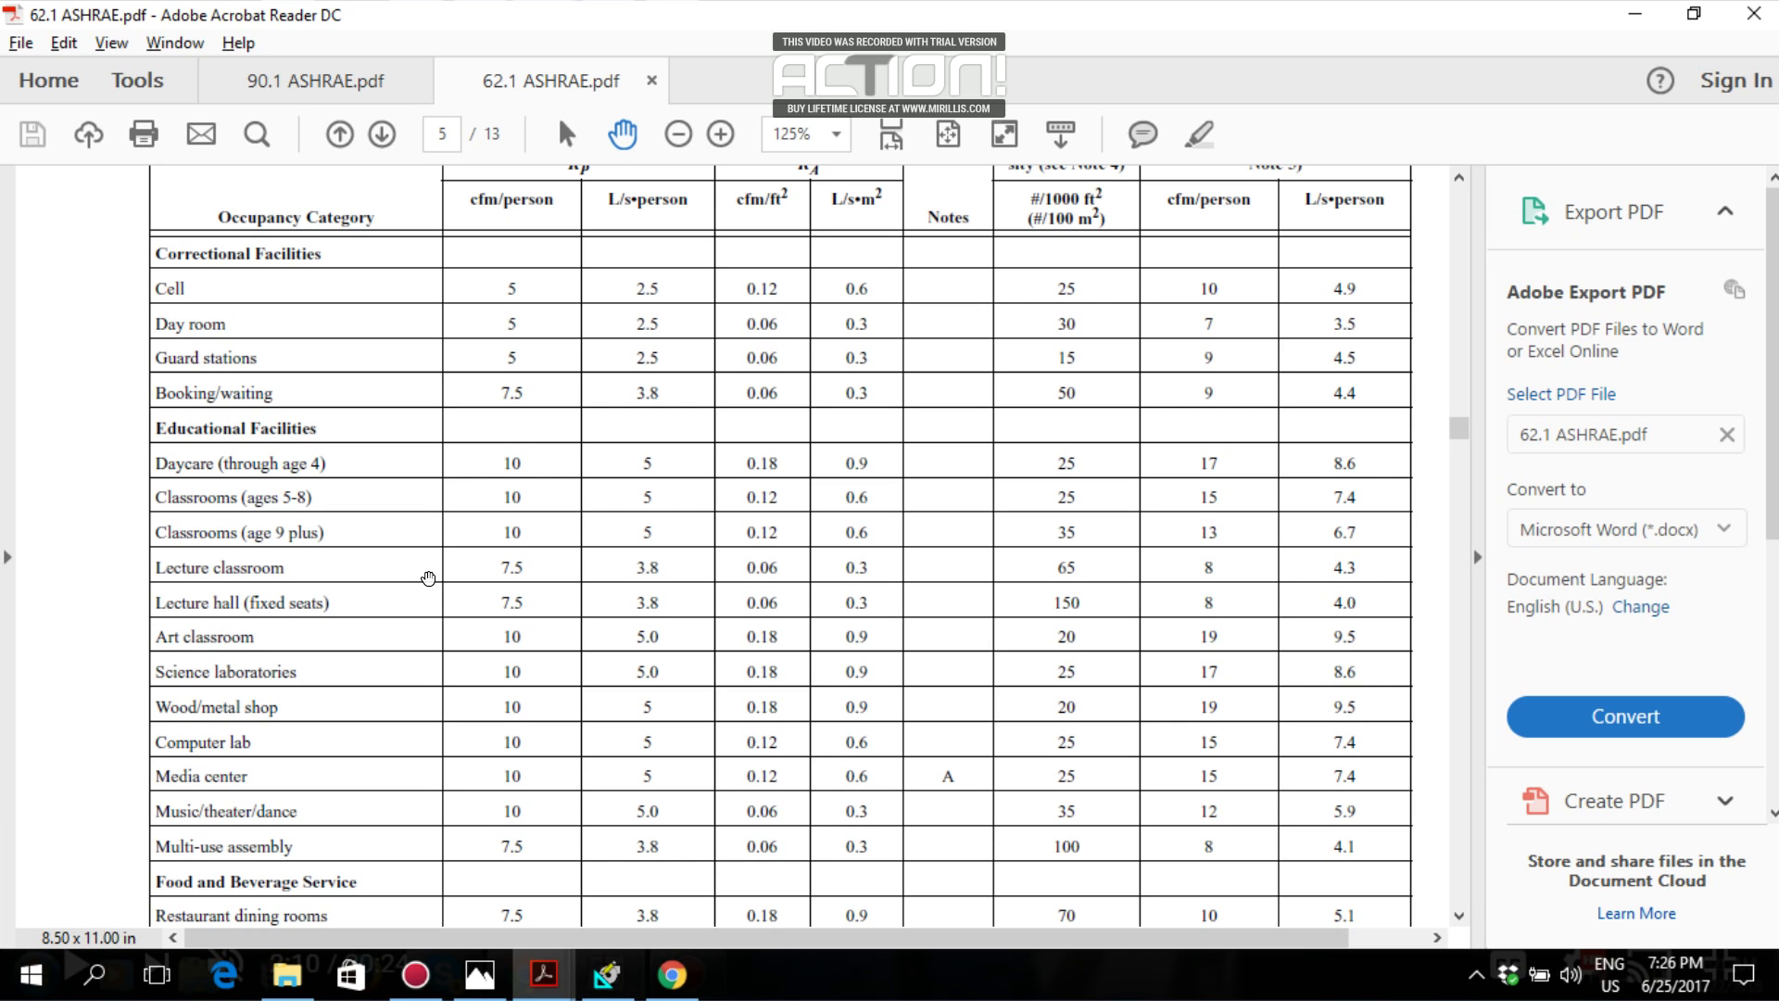
pyautogui.moveTo(428, 576); pyautogui.dragTo(454, 481)
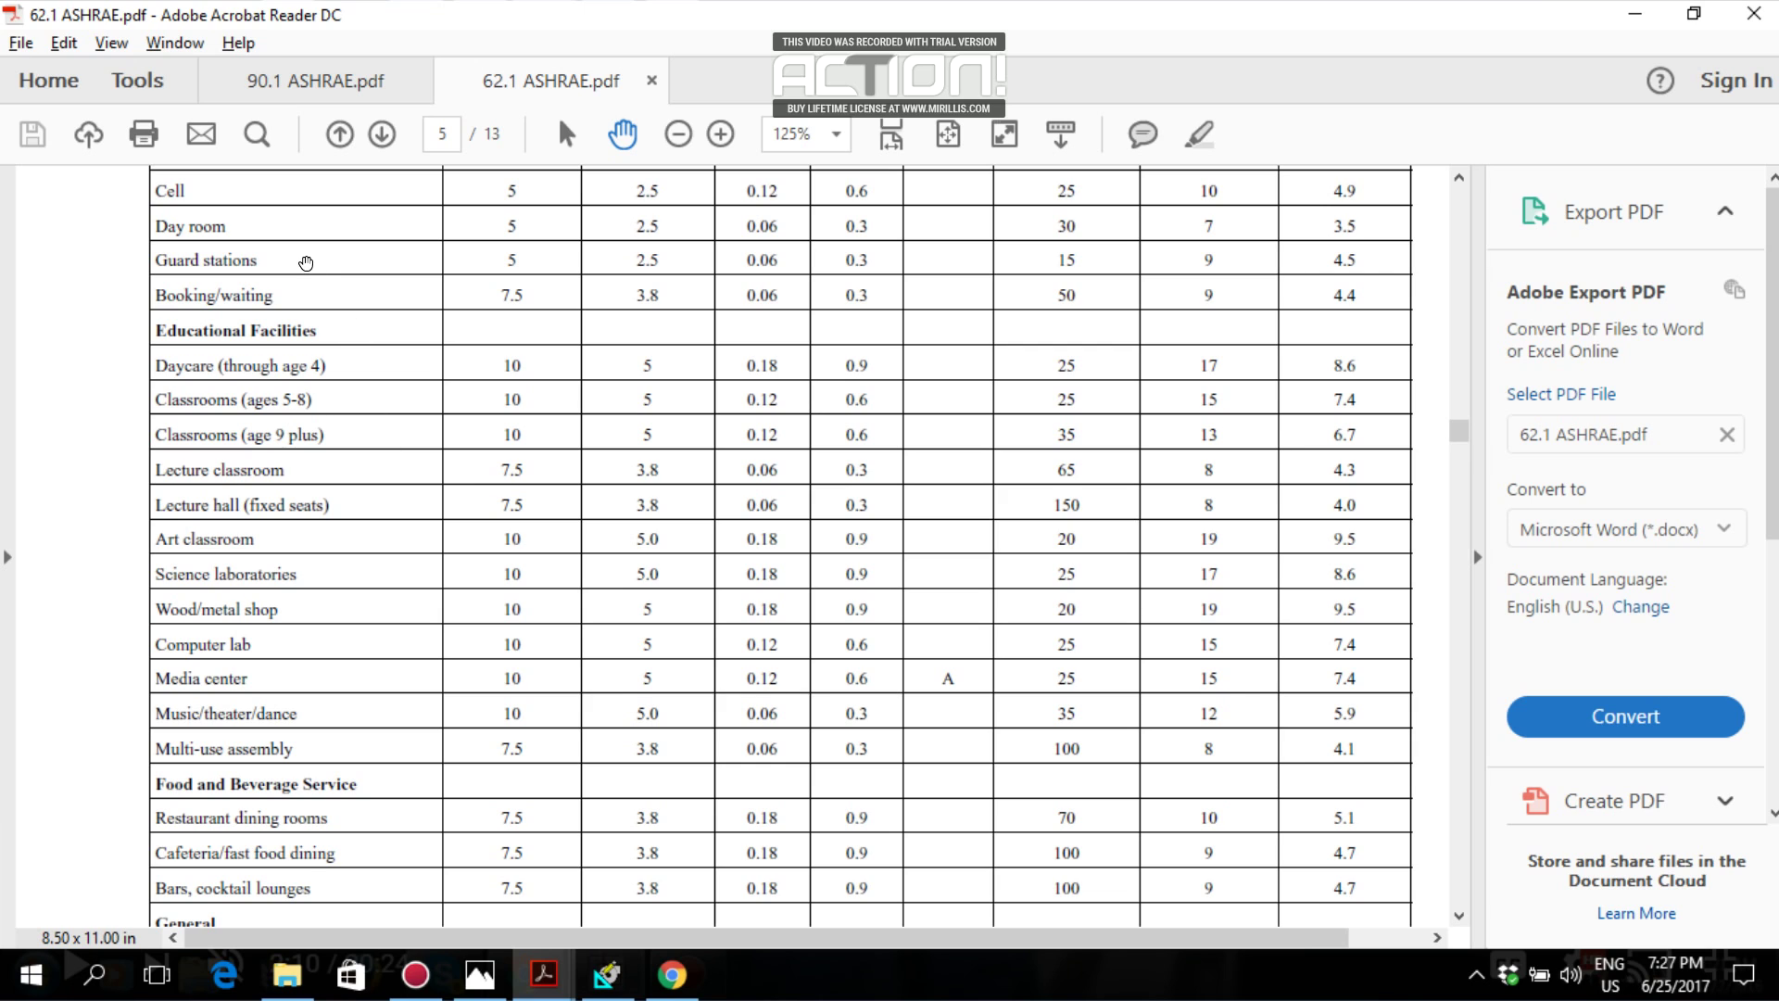
pyautogui.scroll(-2, 326, 458)
pyautogui.scroll(-2, 326, 464)
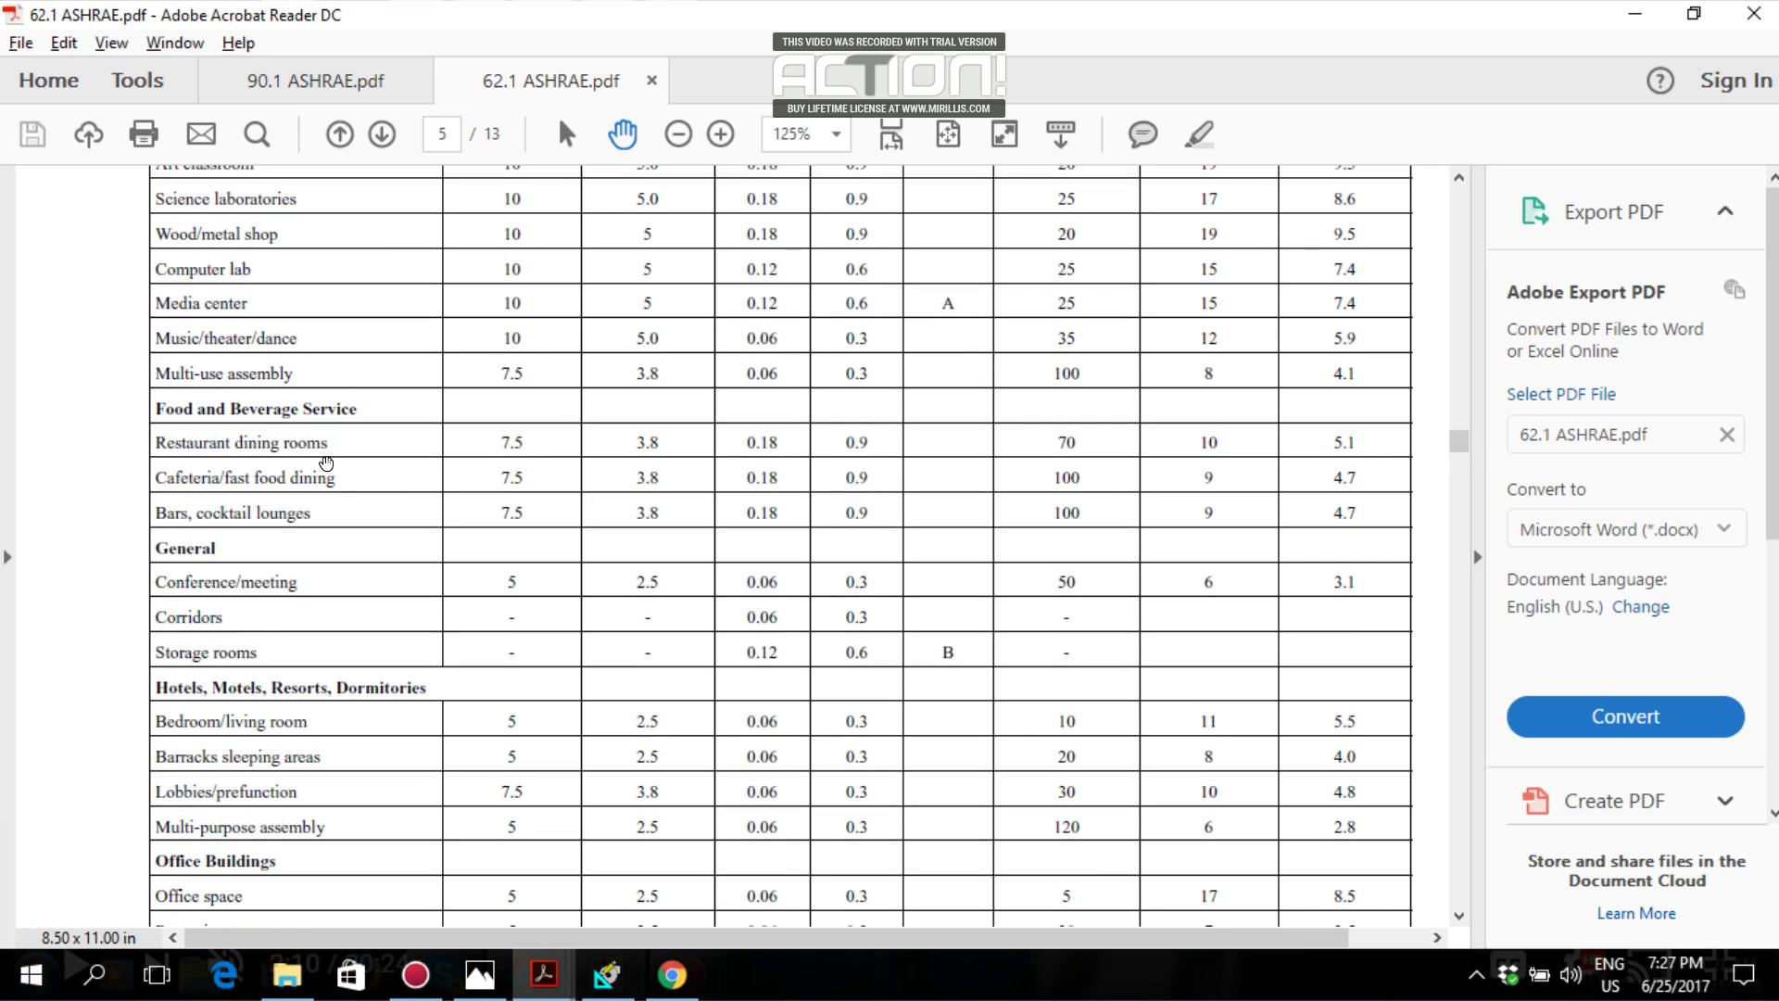
pyautogui.scroll(5, 326, 463)
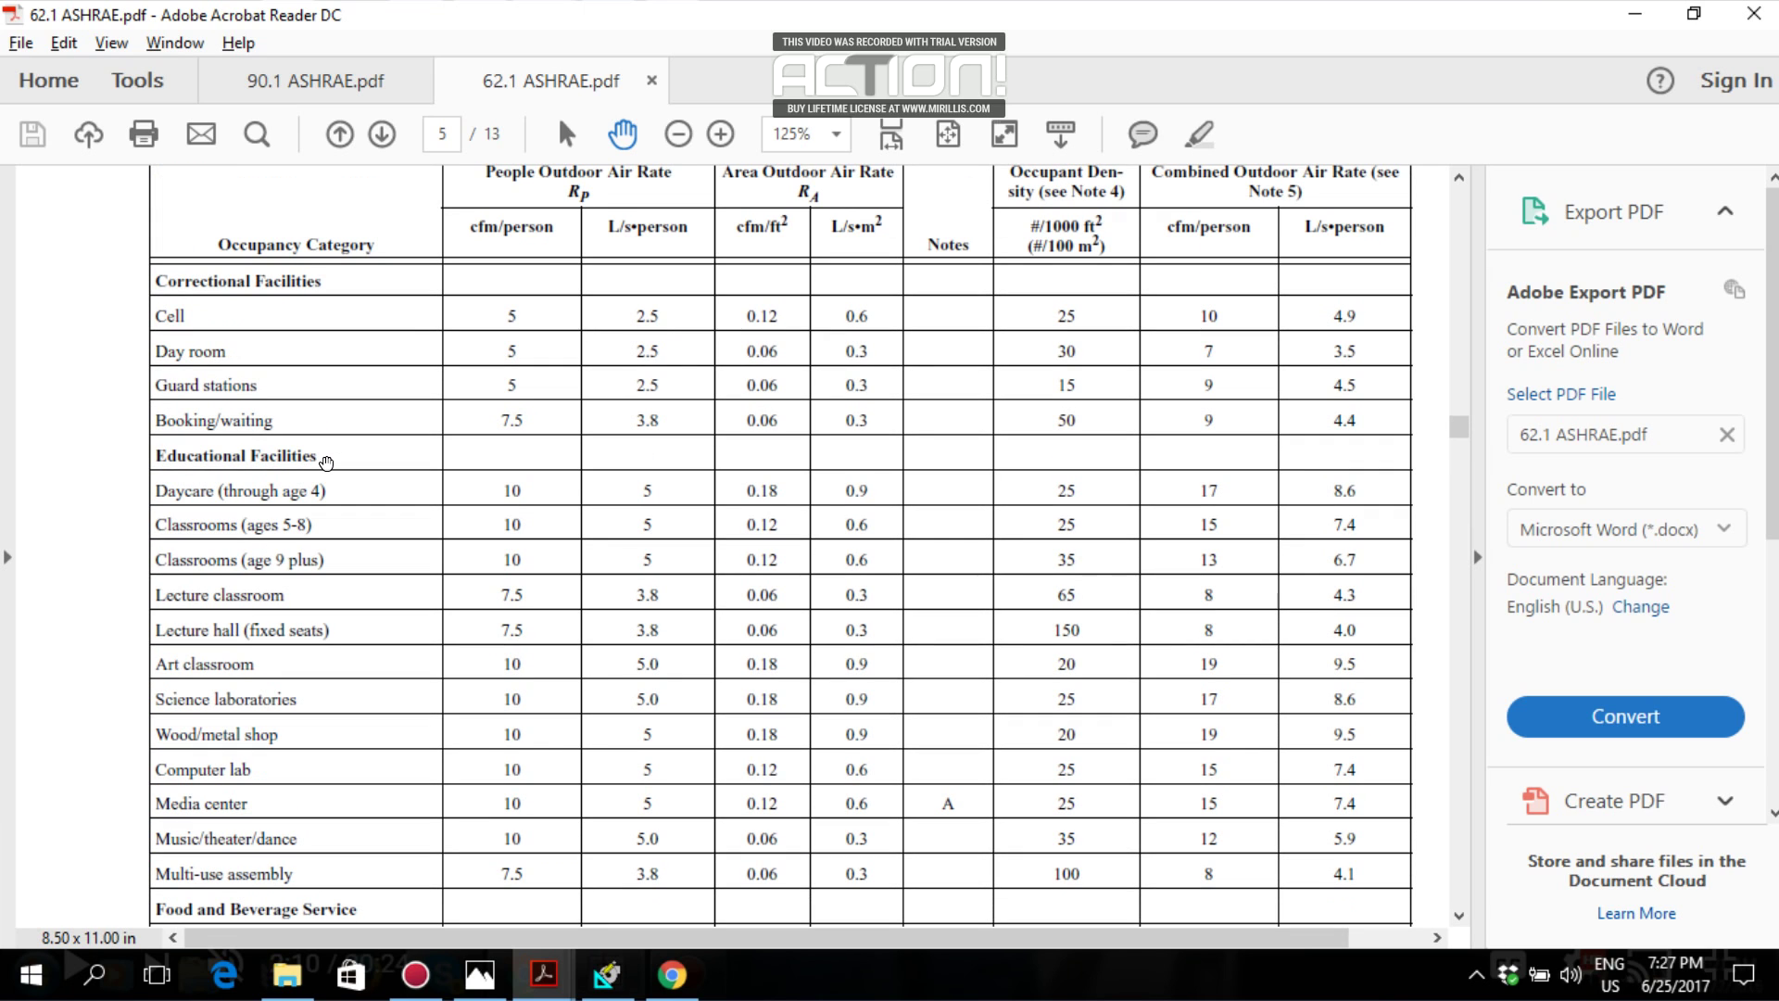
pyautogui.scroll(-3, 326, 461)
pyautogui.scroll(-3, 259, 476)
pyautogui.scroll(-3, 260, 476)
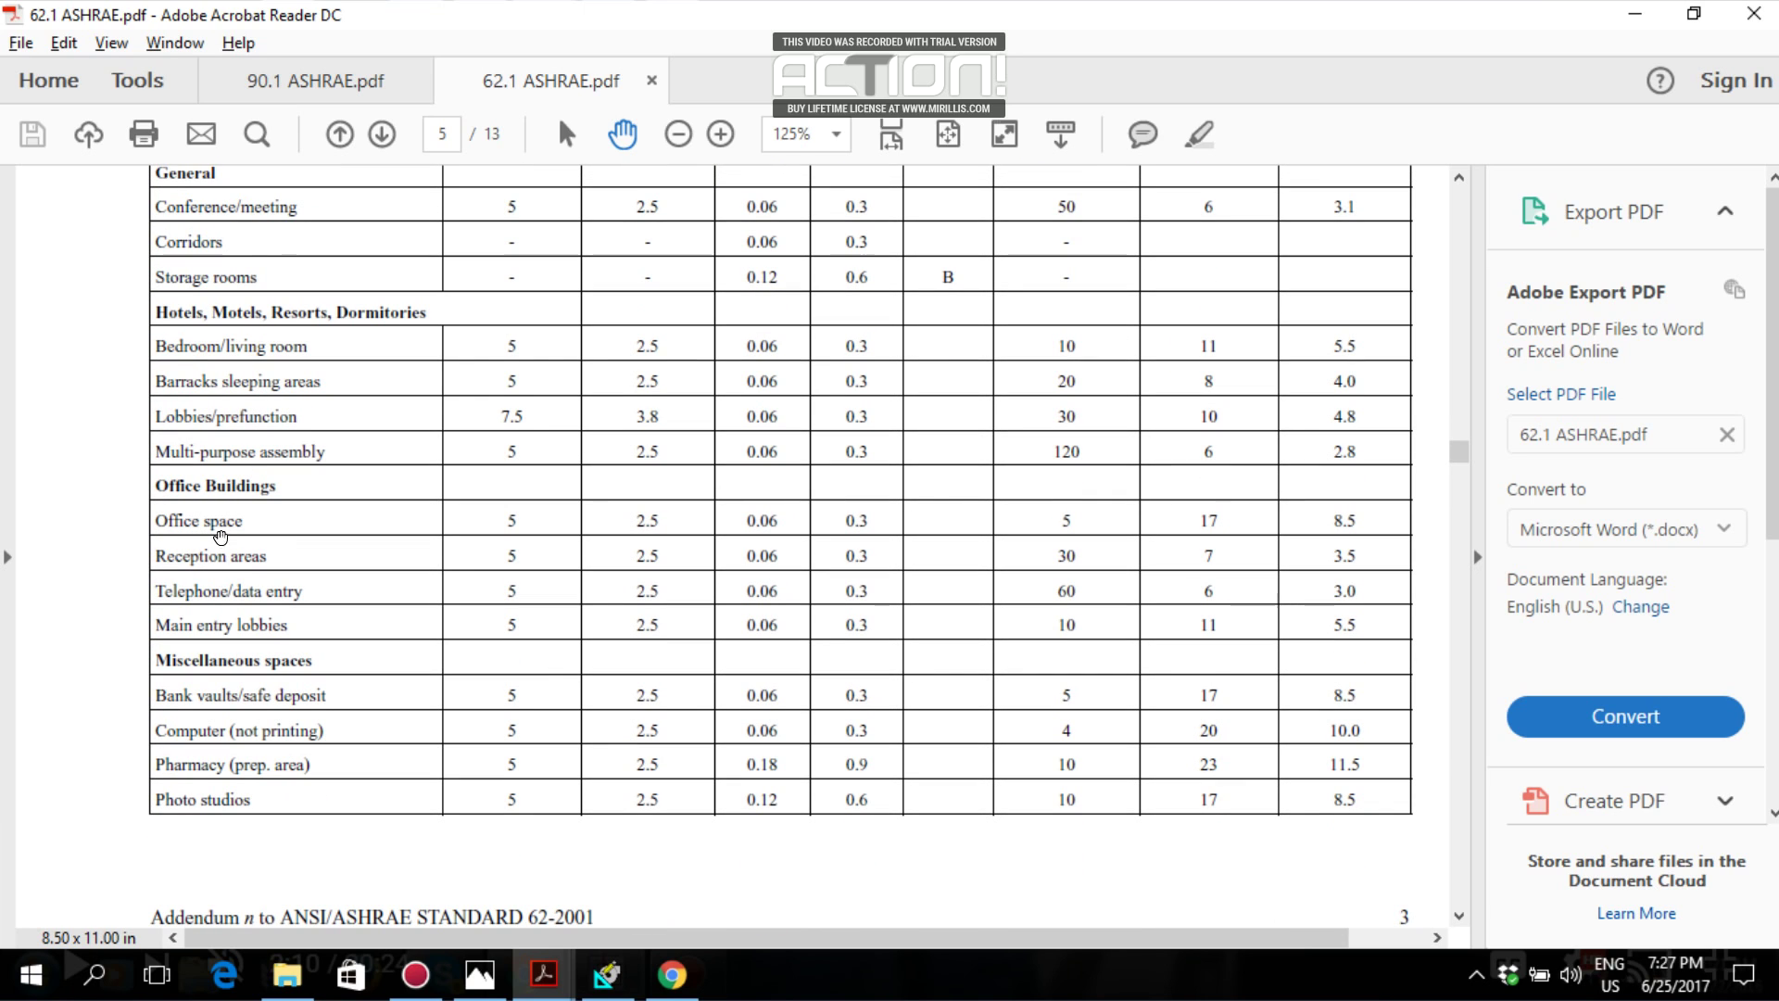
# Check the office space row of Table 6.1 against its column headings for people and area outdoor air rates.
pyautogui.scroll(2, 501, 546)
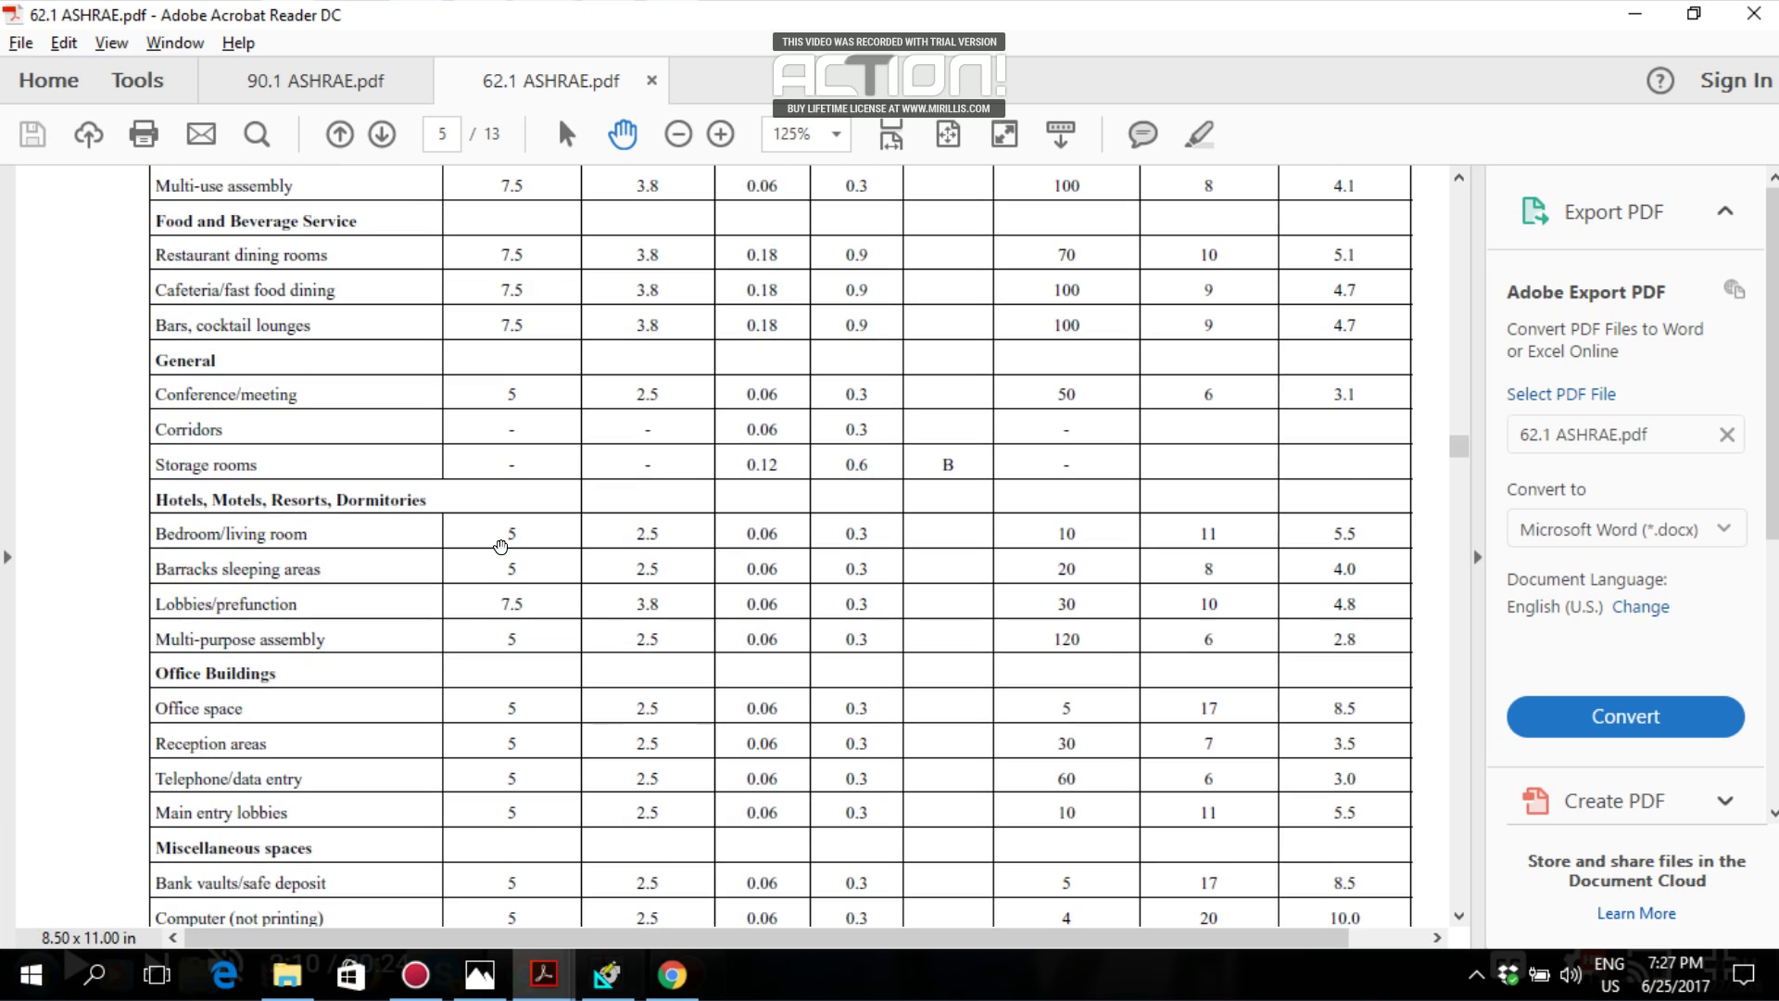
pyautogui.scroll(-1, 500, 547)
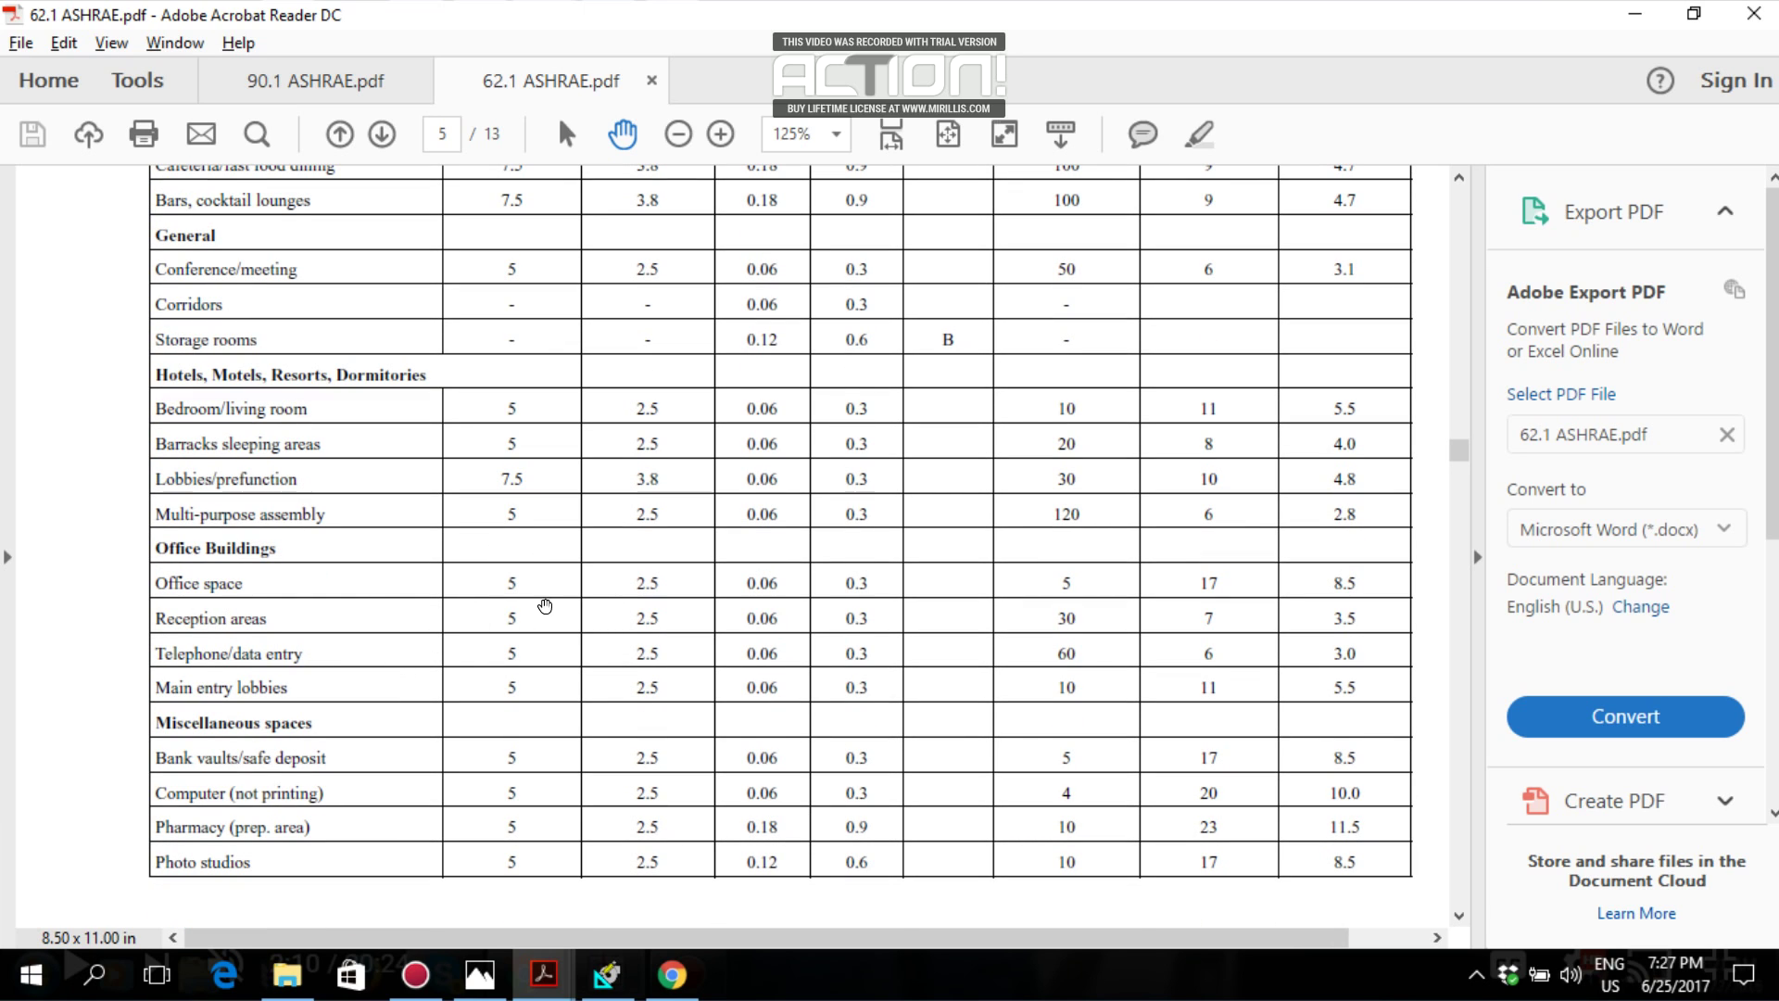
pyautogui.scroll(9, 510, 617)
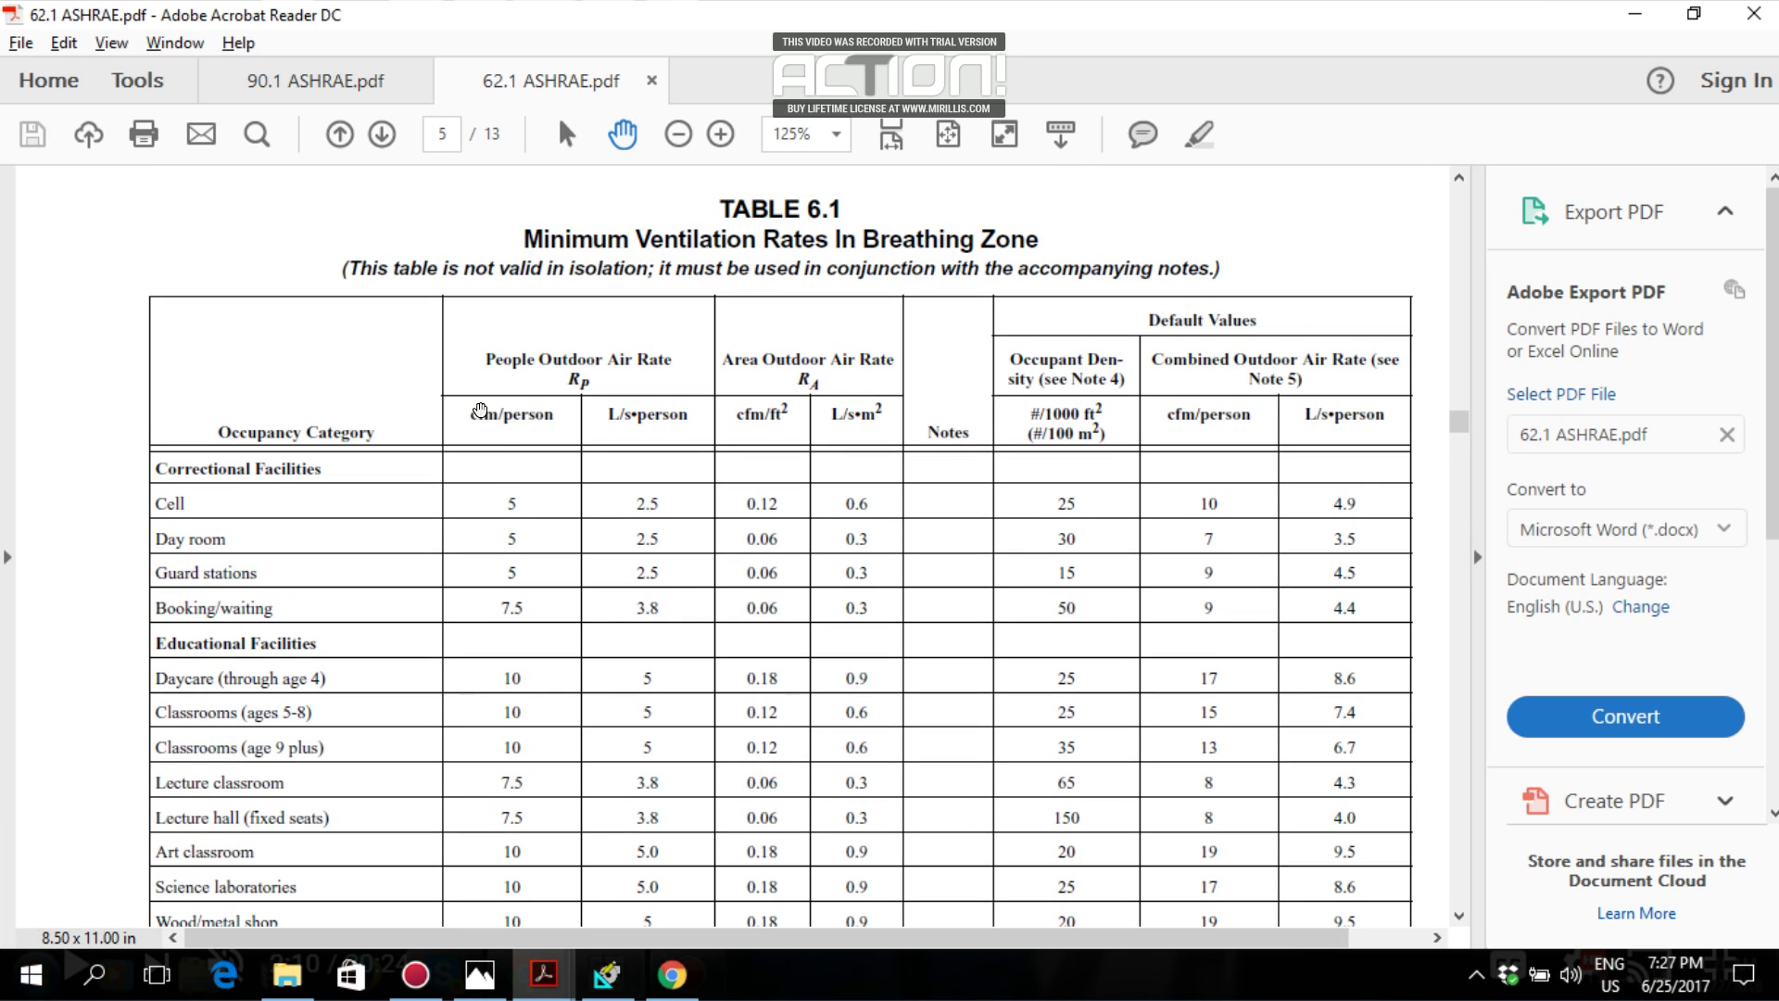
# Switch back to HAP and set cabin 01's overhead lighting fixture type to "Recessed, vented".
pyautogui.hotkey('alt', 'Tab')
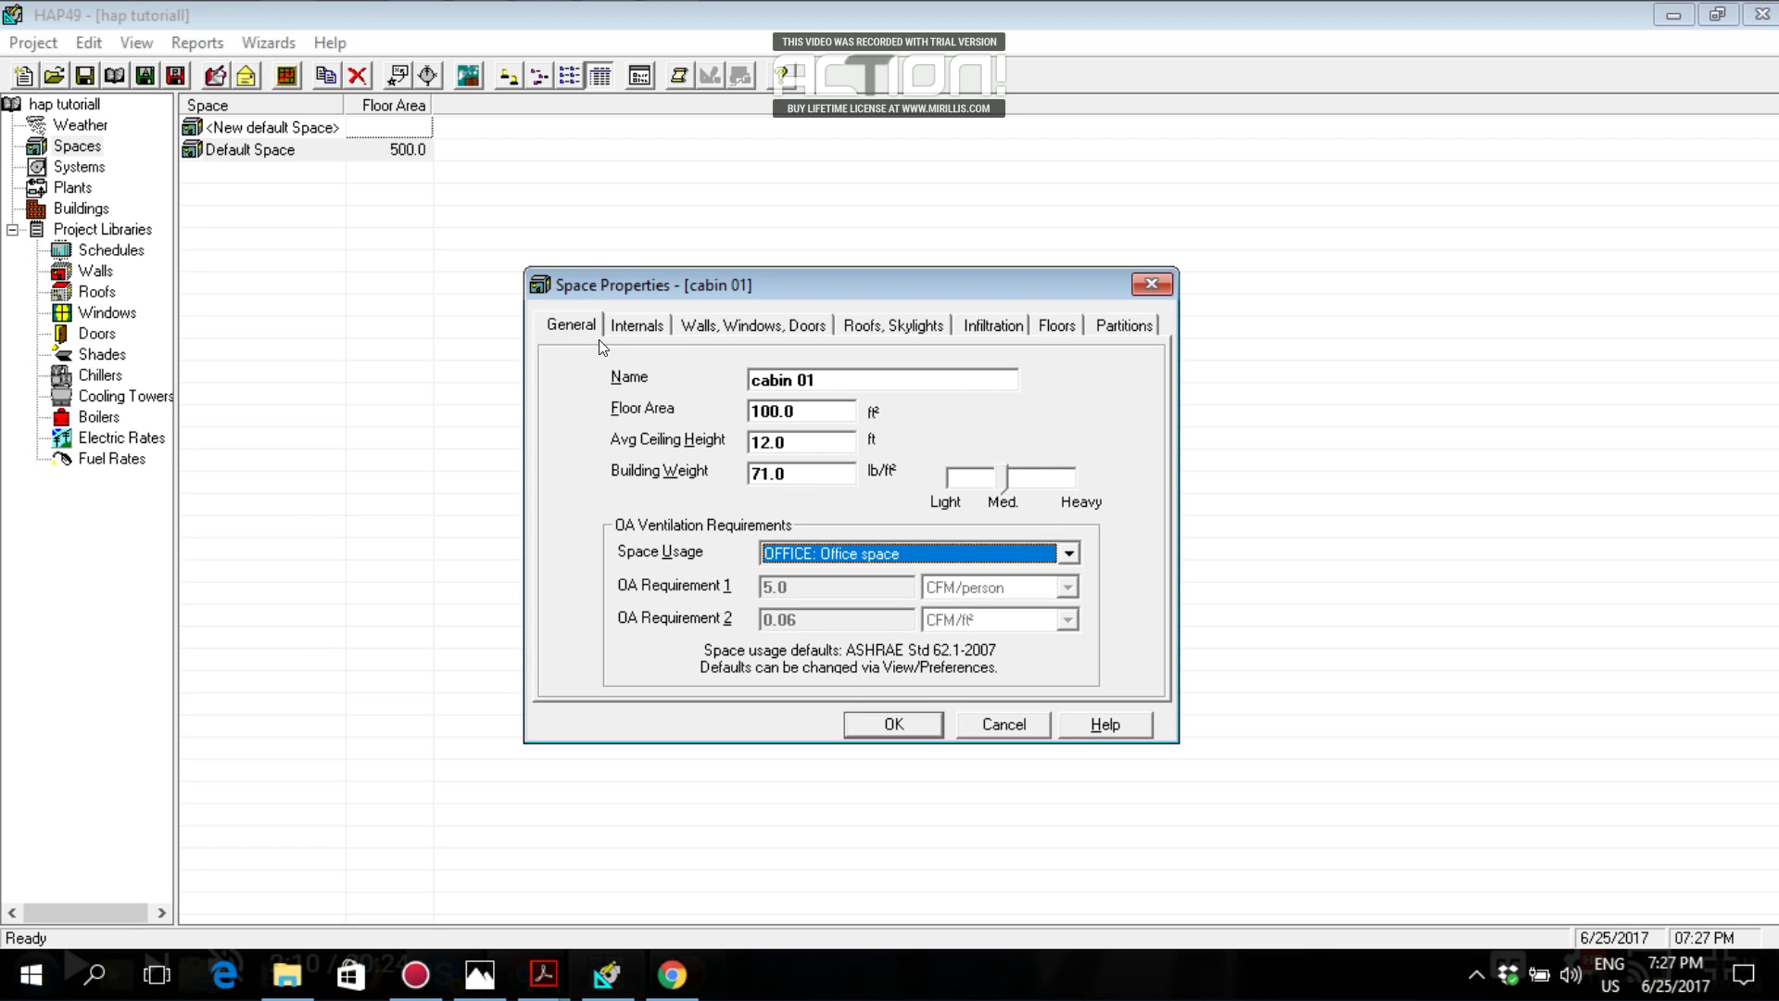
pyautogui.click(651, 327)
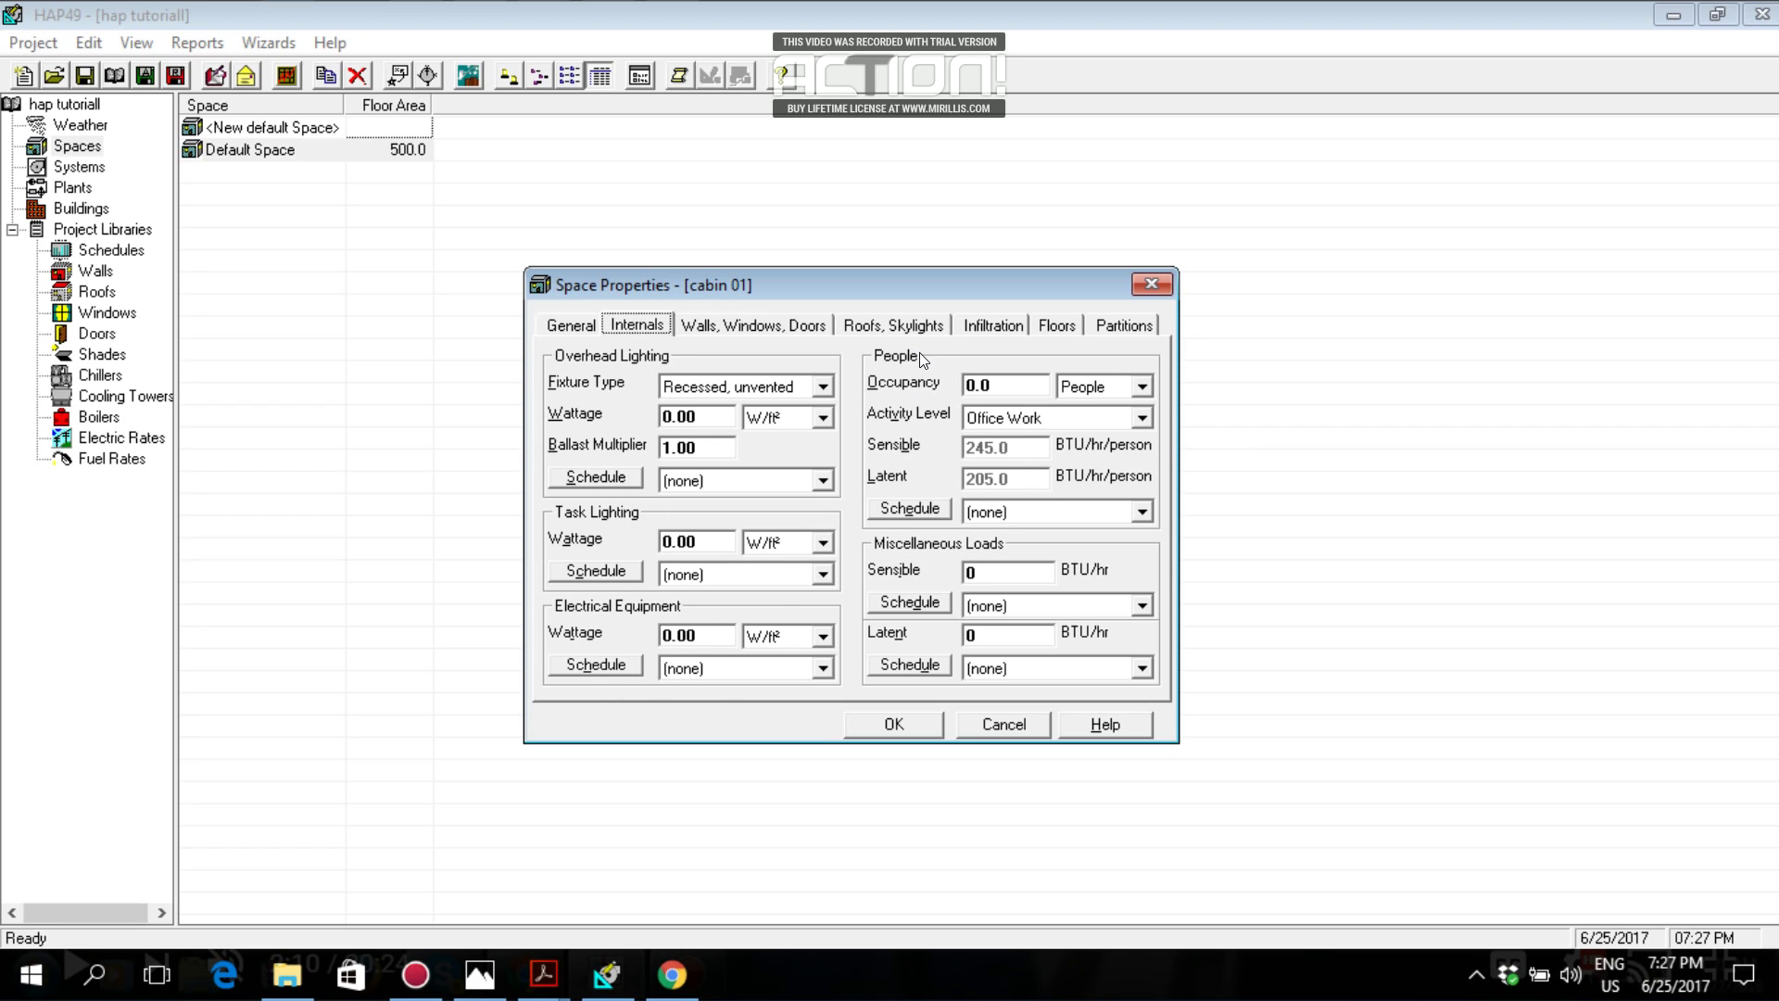
pyautogui.click(733, 387)
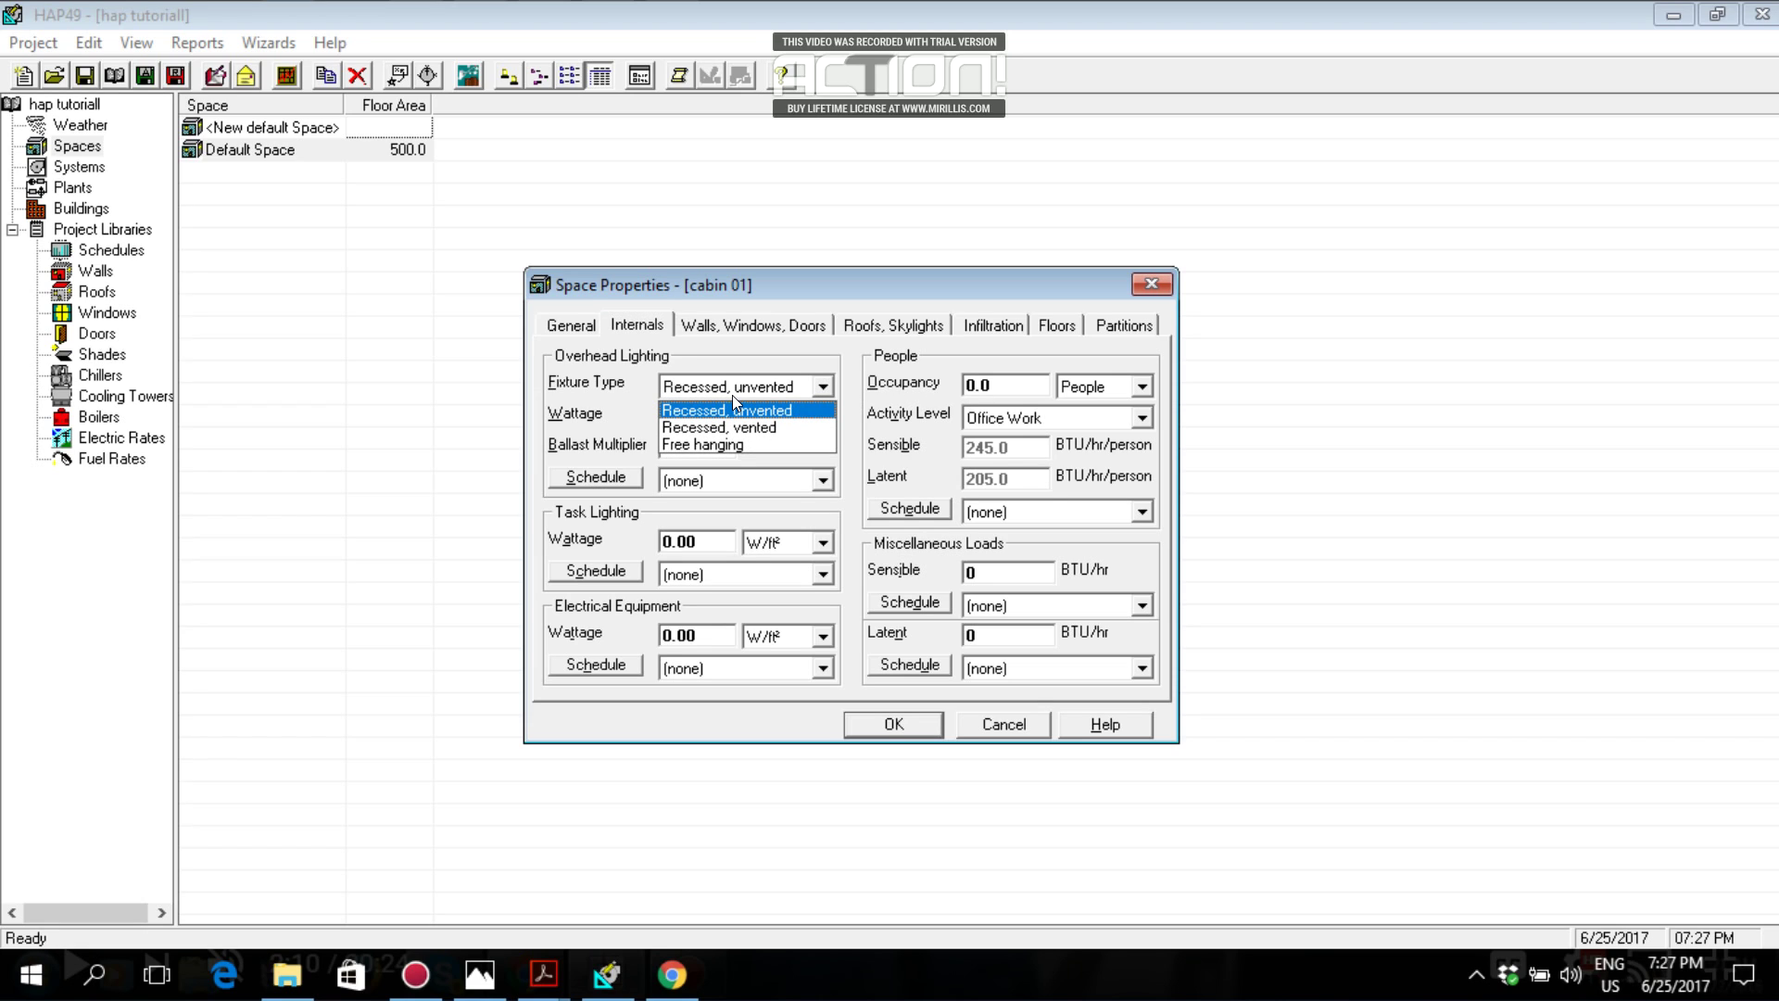
pyautogui.click(773, 431)
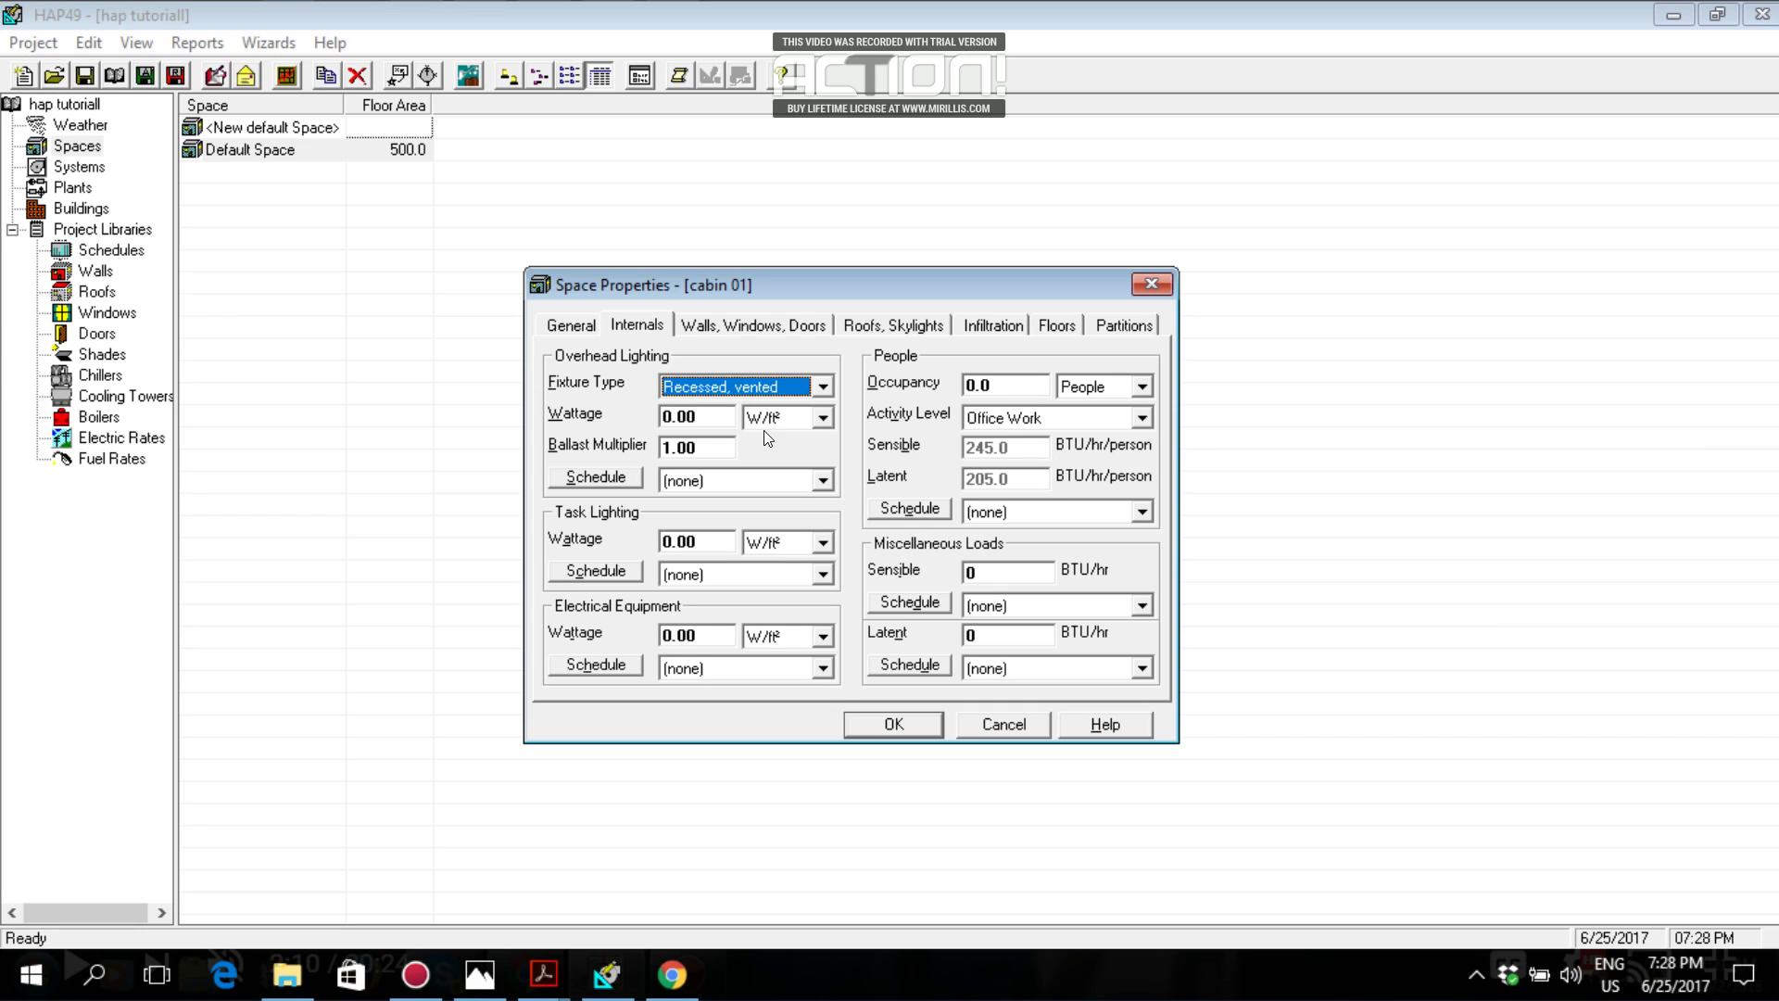
# Set cabin 01's overhead lighting wattage to 0.90 W/ft², the Office lighting power density in 90.1 ASHRAE.pdf.
pyautogui.click(696, 408)
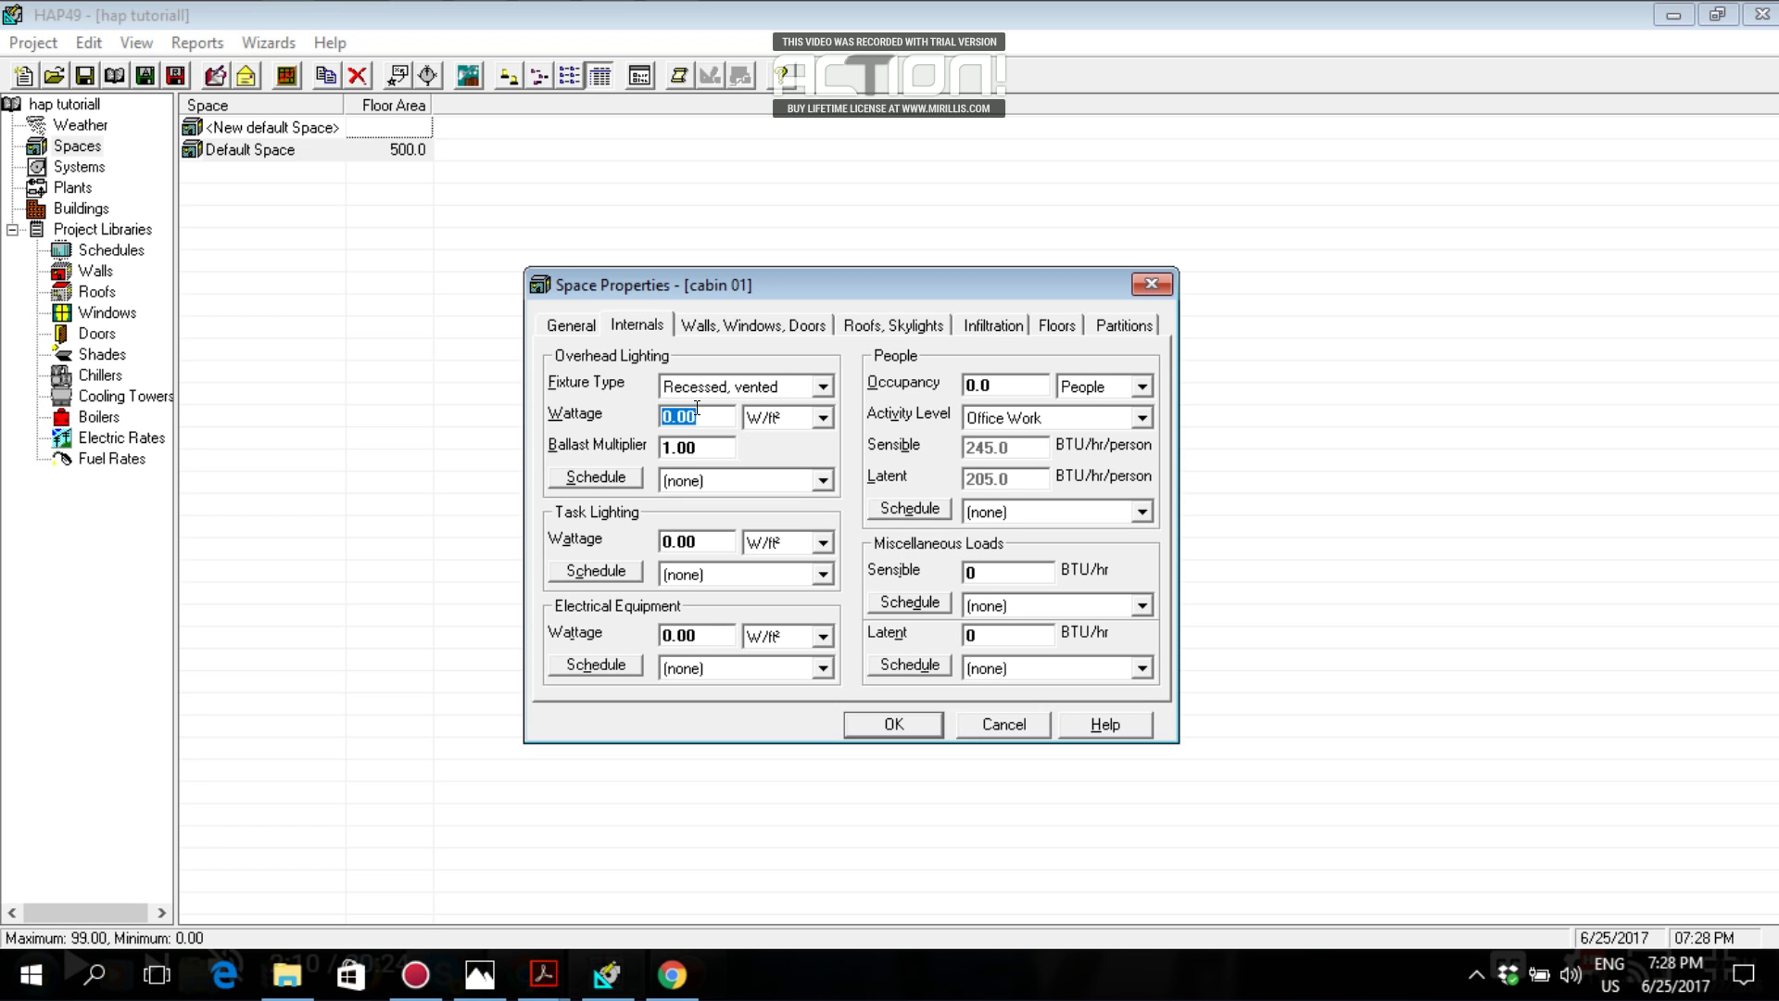
pyautogui.hotkey('alt', 'Tab')
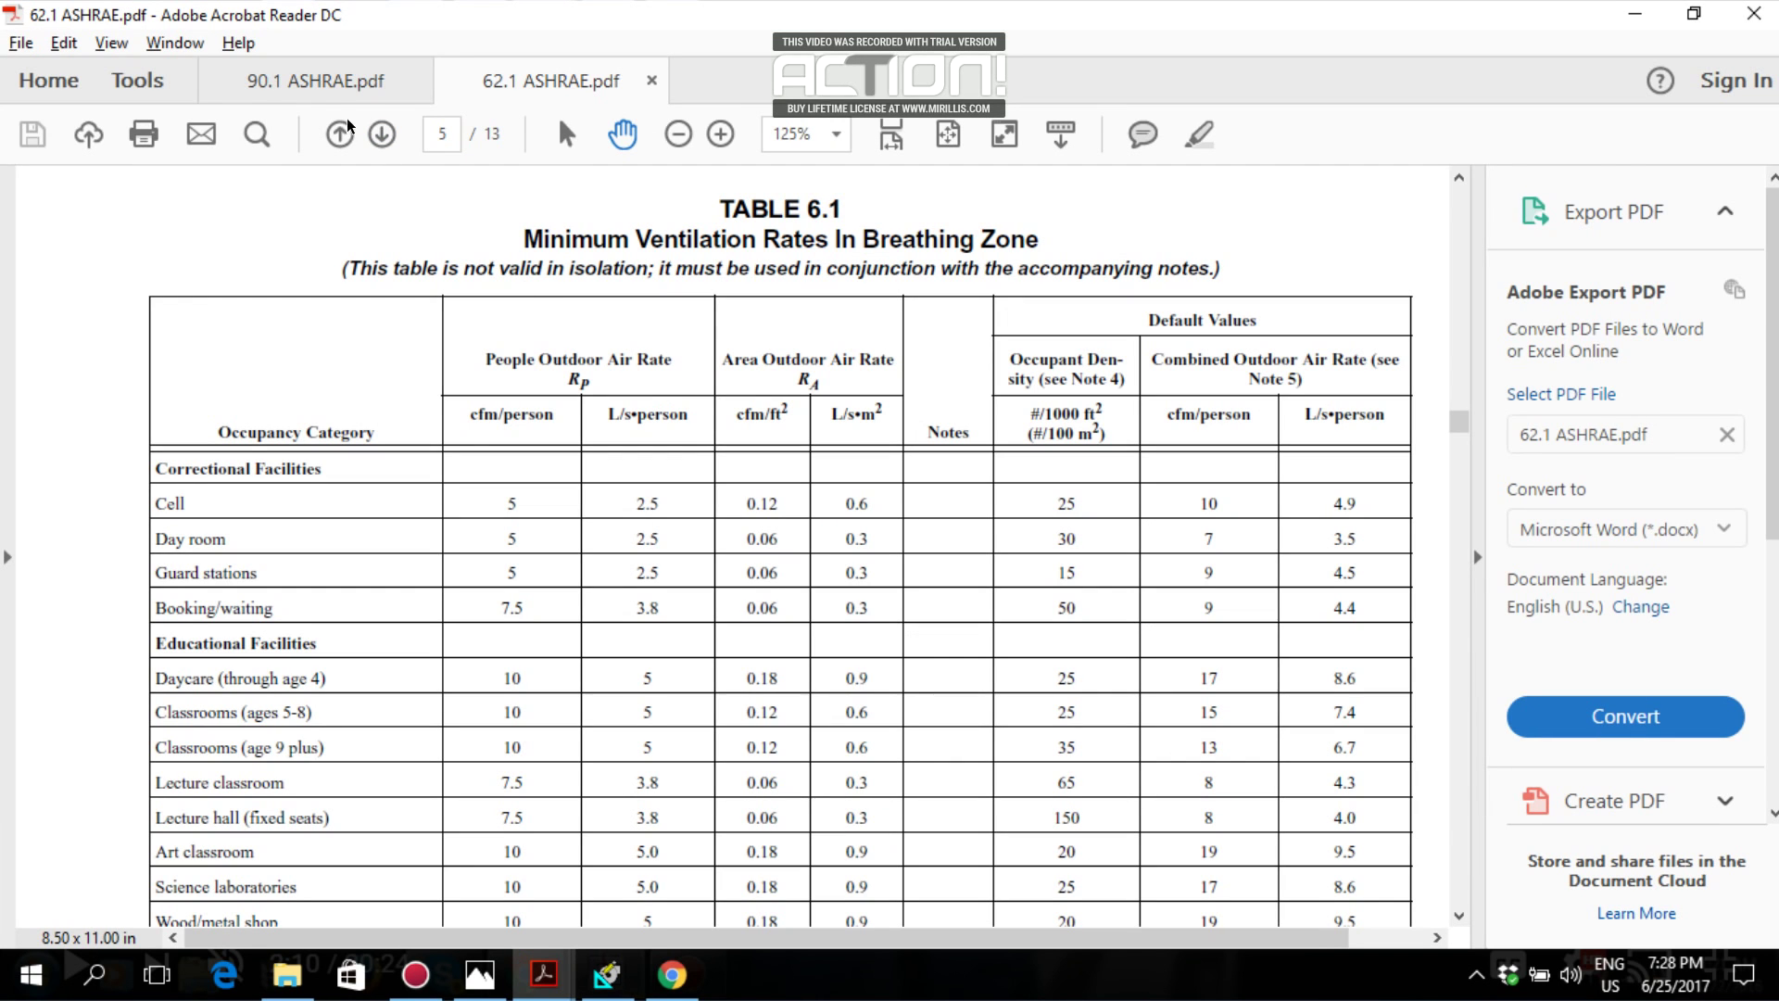
pyautogui.click(329, 85)
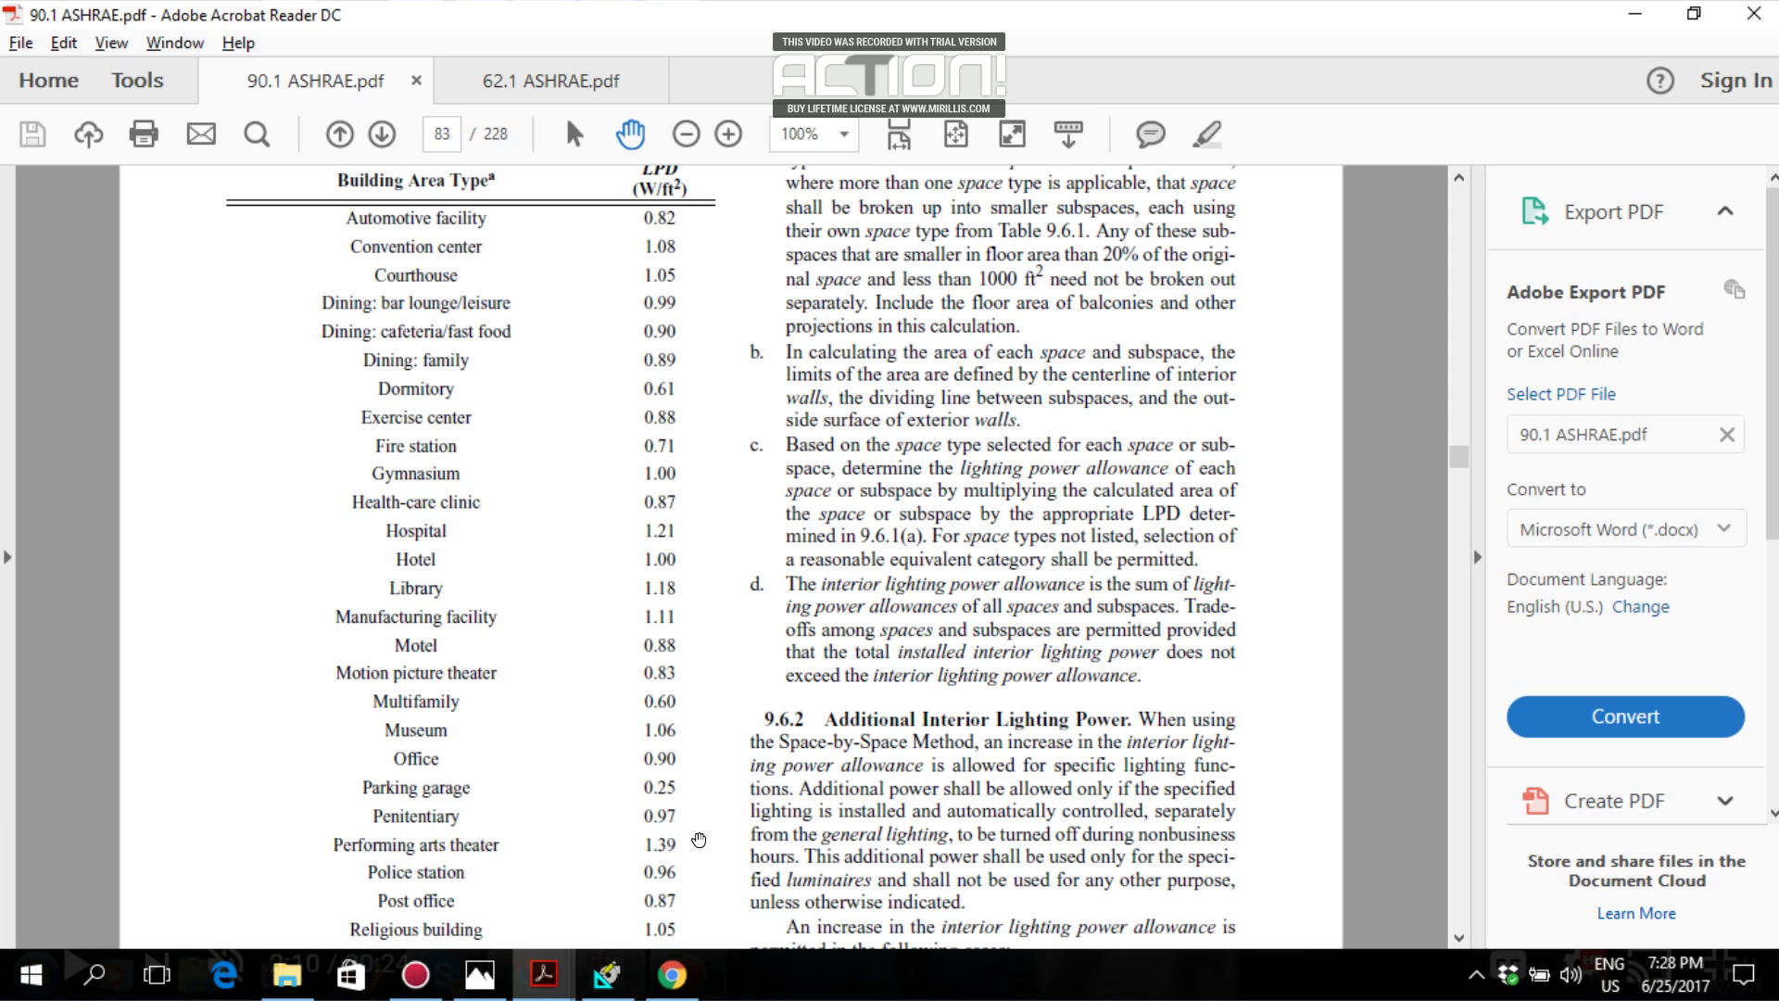
pyautogui.hotkey('alt', 'Tab')
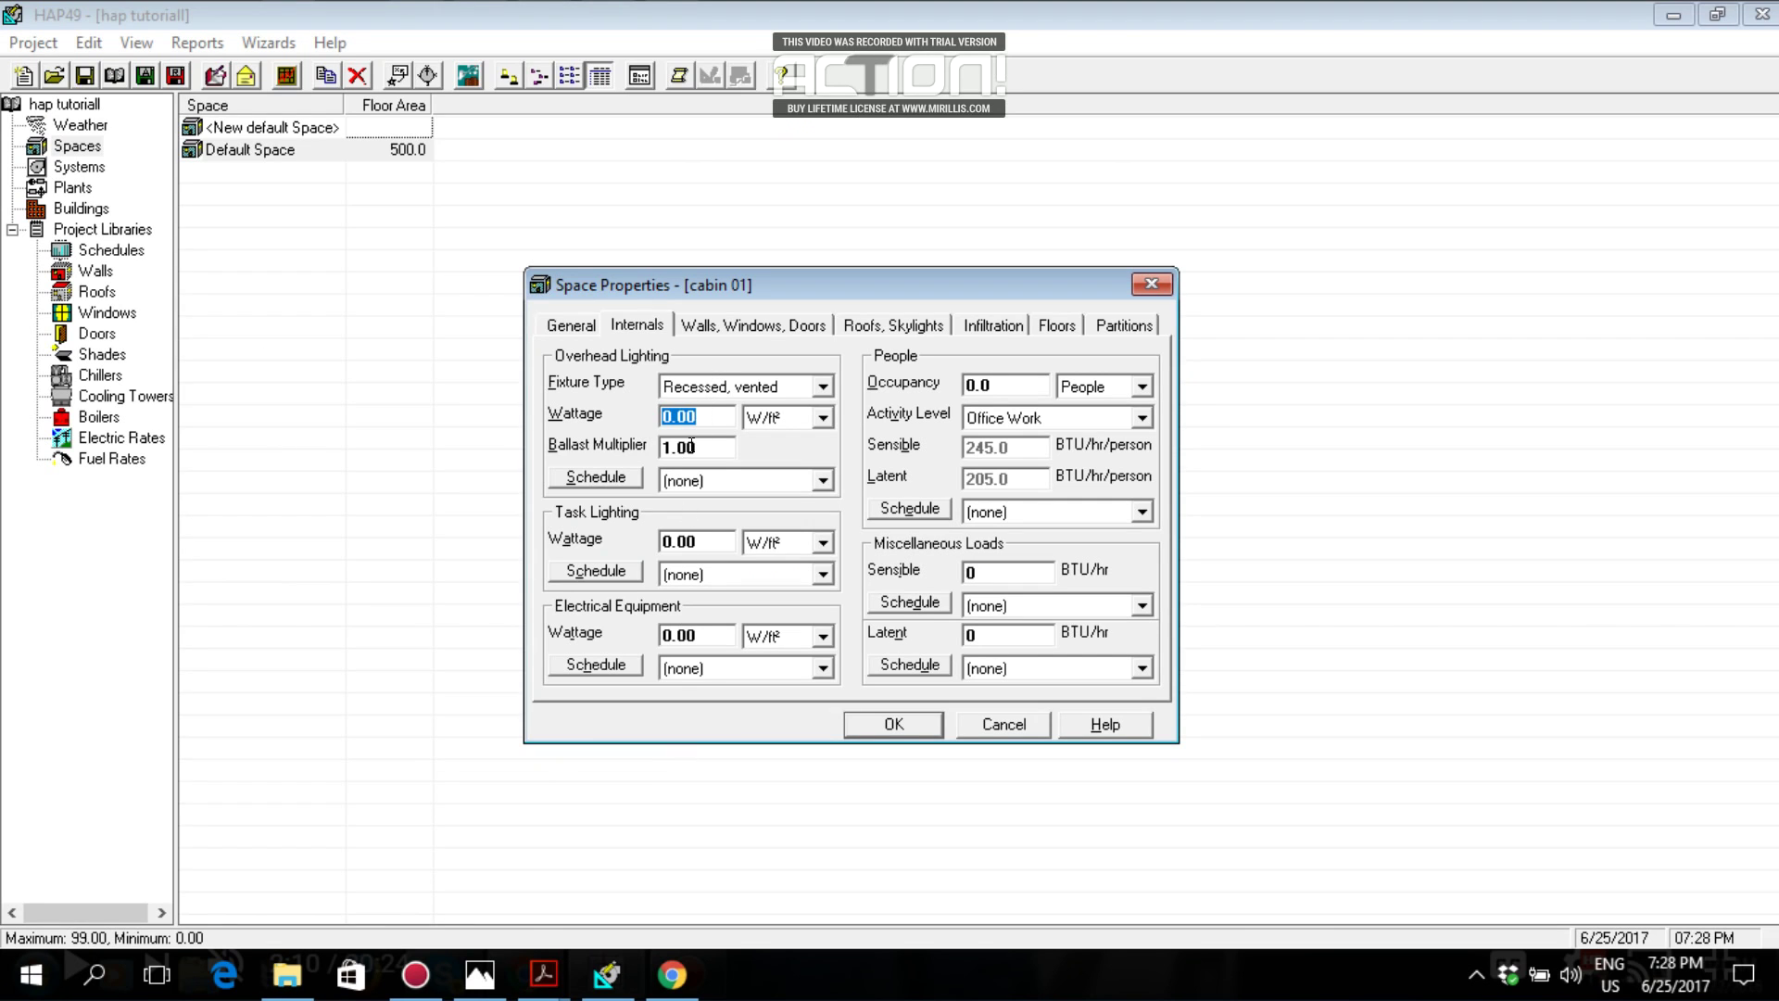
pyautogui.moveTo(732, 416); pyautogui.dragTo(600, 439)
pyautogui.write('0.69')
pyautogui.press('BackSpace')
pyautogui.press('BackSpace')
pyautogui.write('9')
pyautogui.press('Tab')
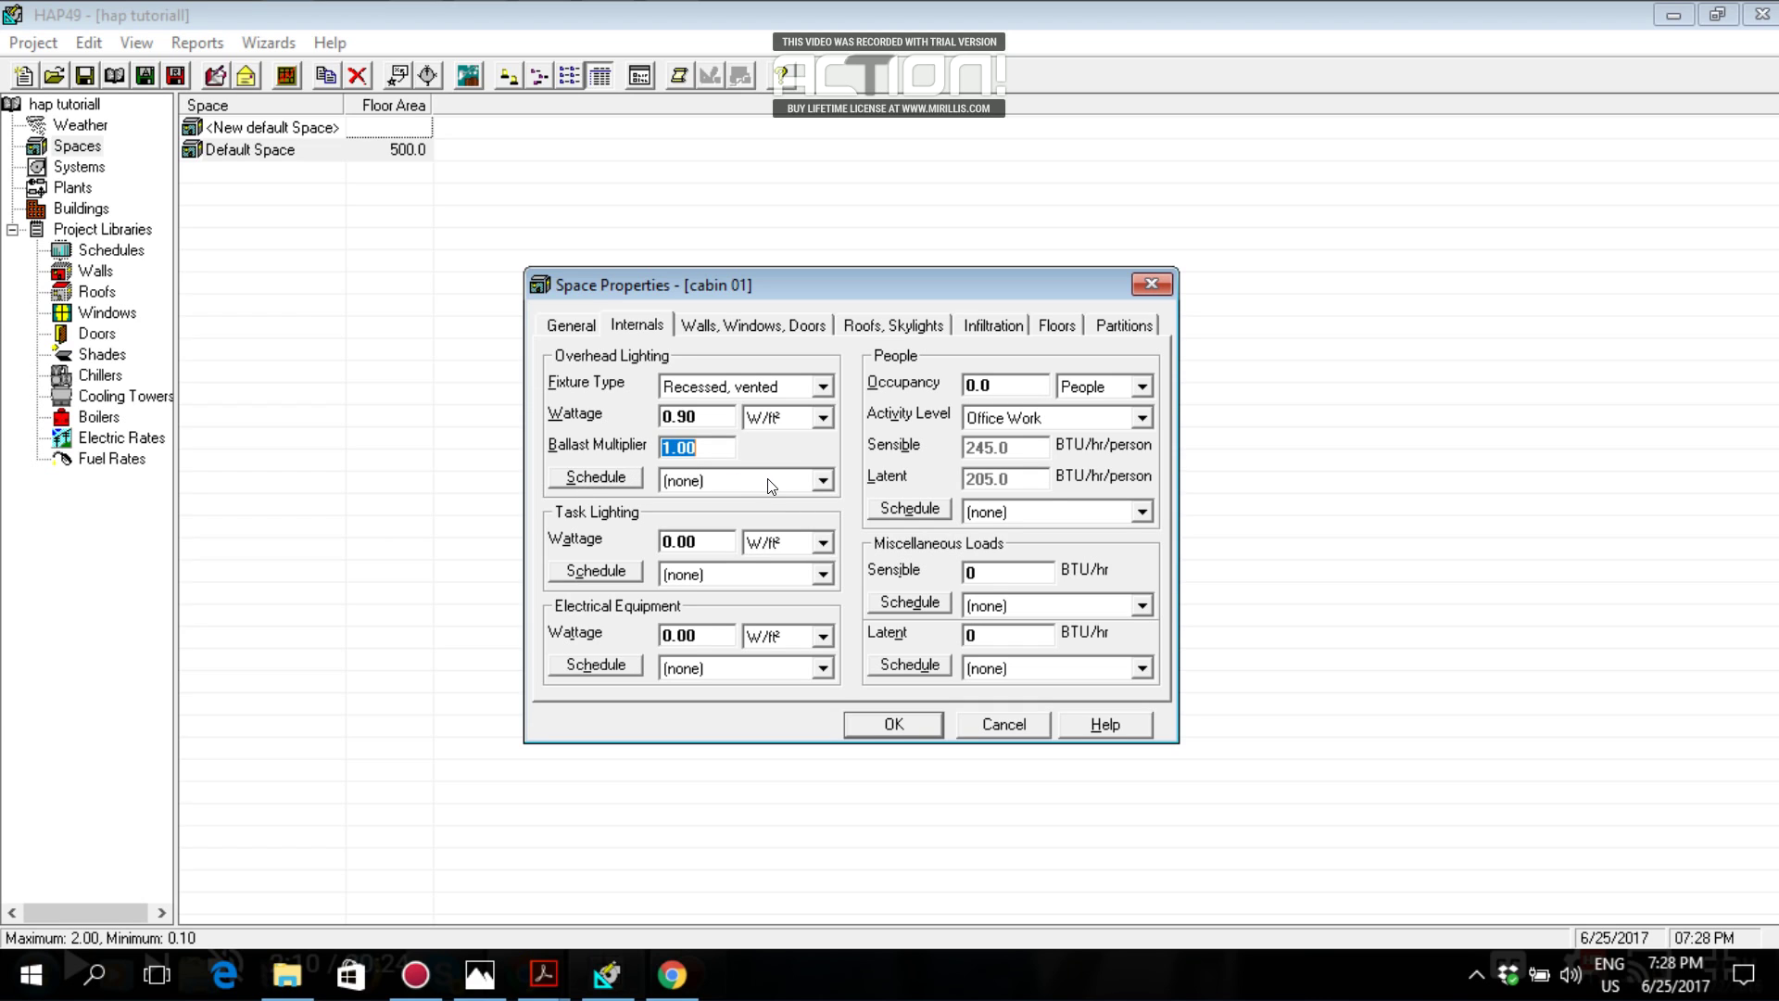
# Assign the LIGHT 01 schedule to cabin 01's overhead lighting.
pyautogui.click(823, 480)
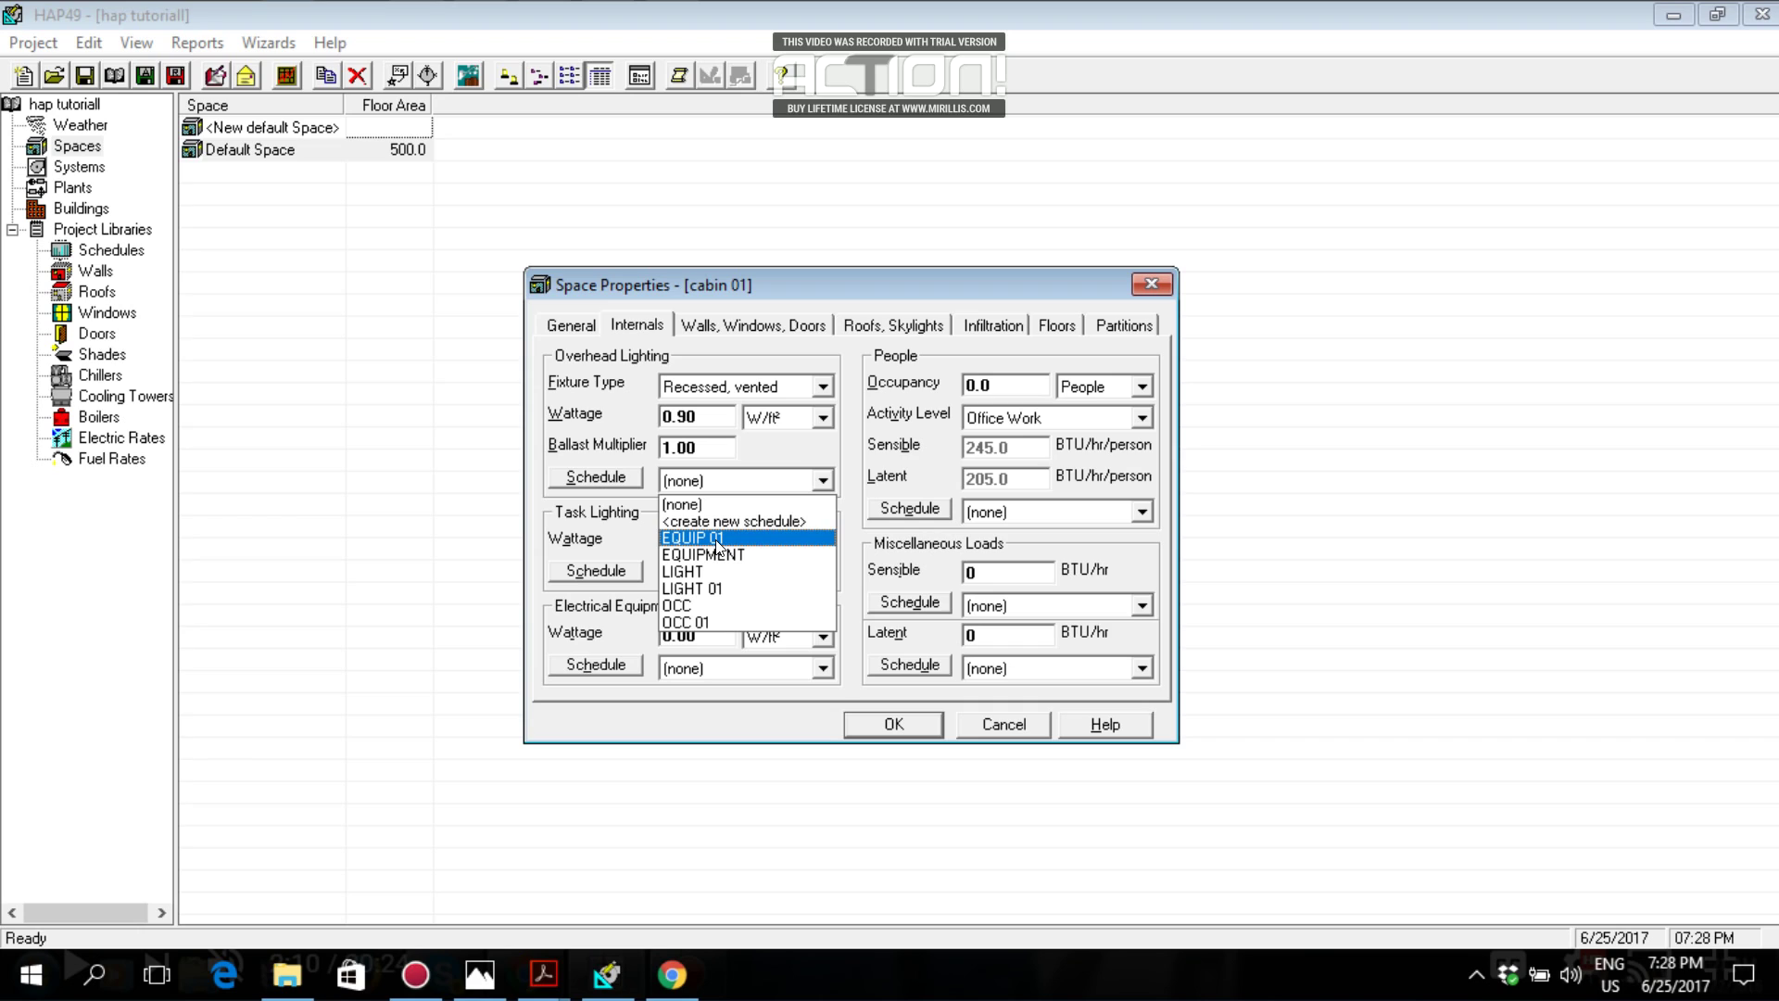
pyautogui.click(695, 602)
pyautogui.click(822, 480)
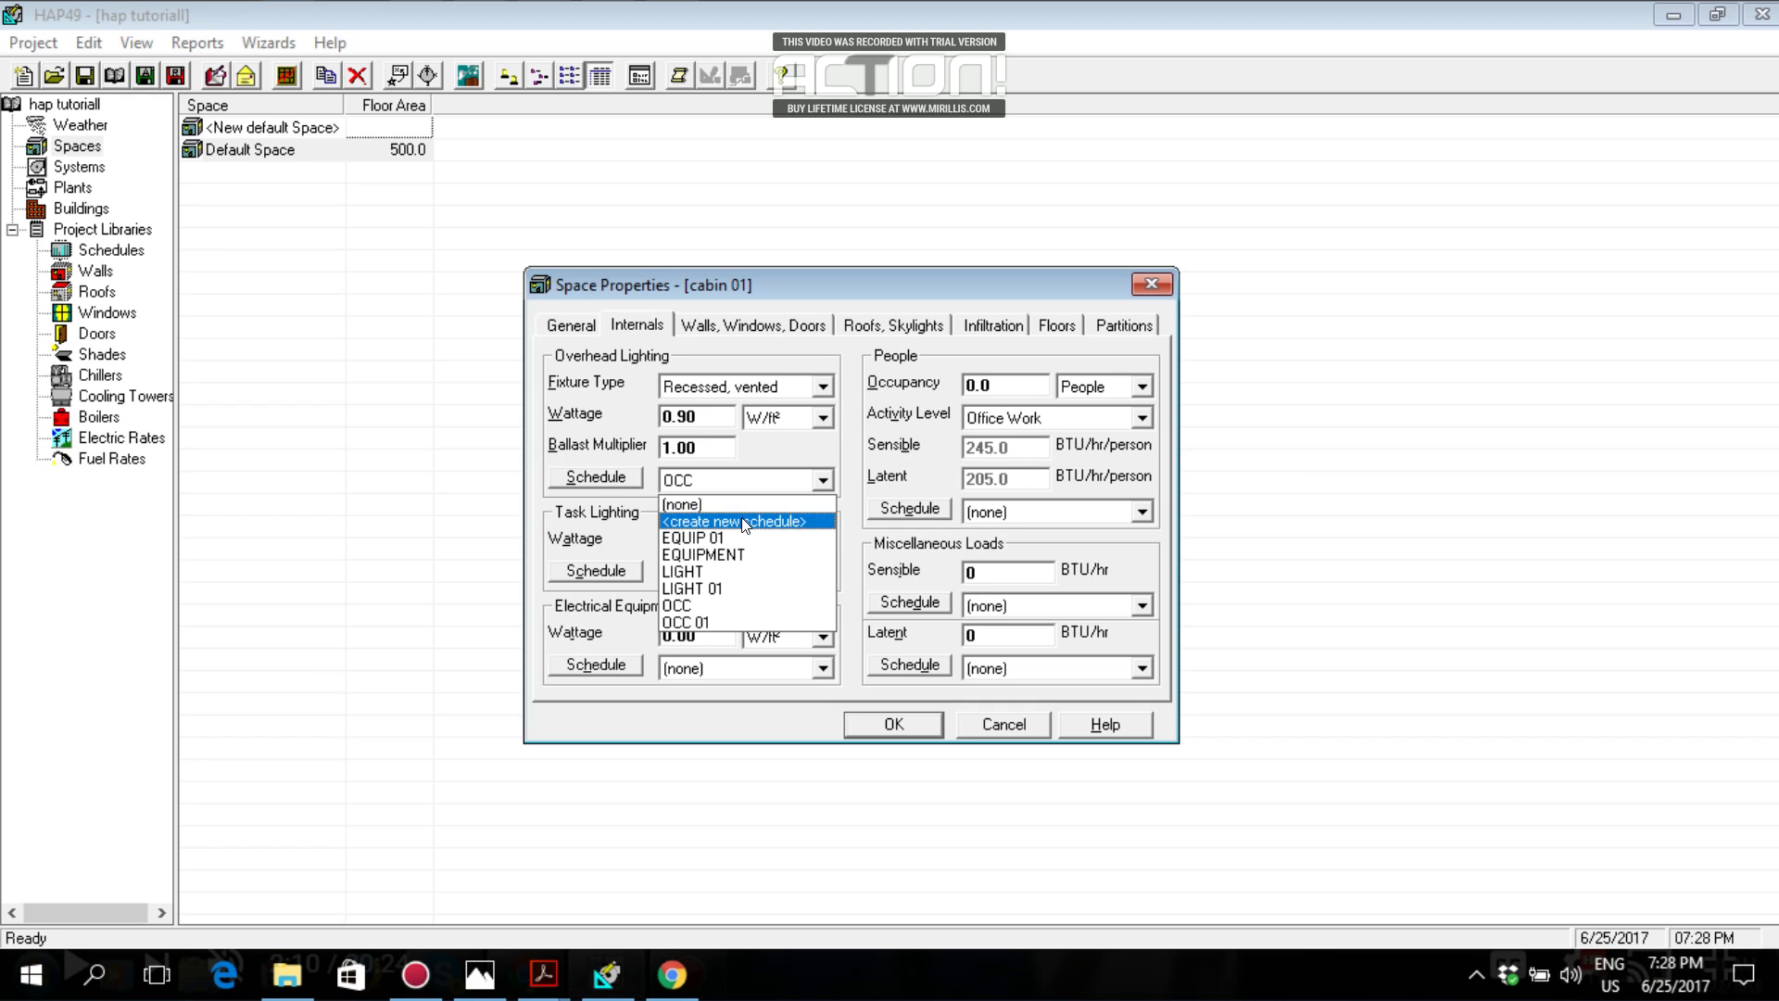
pyautogui.click(729, 587)
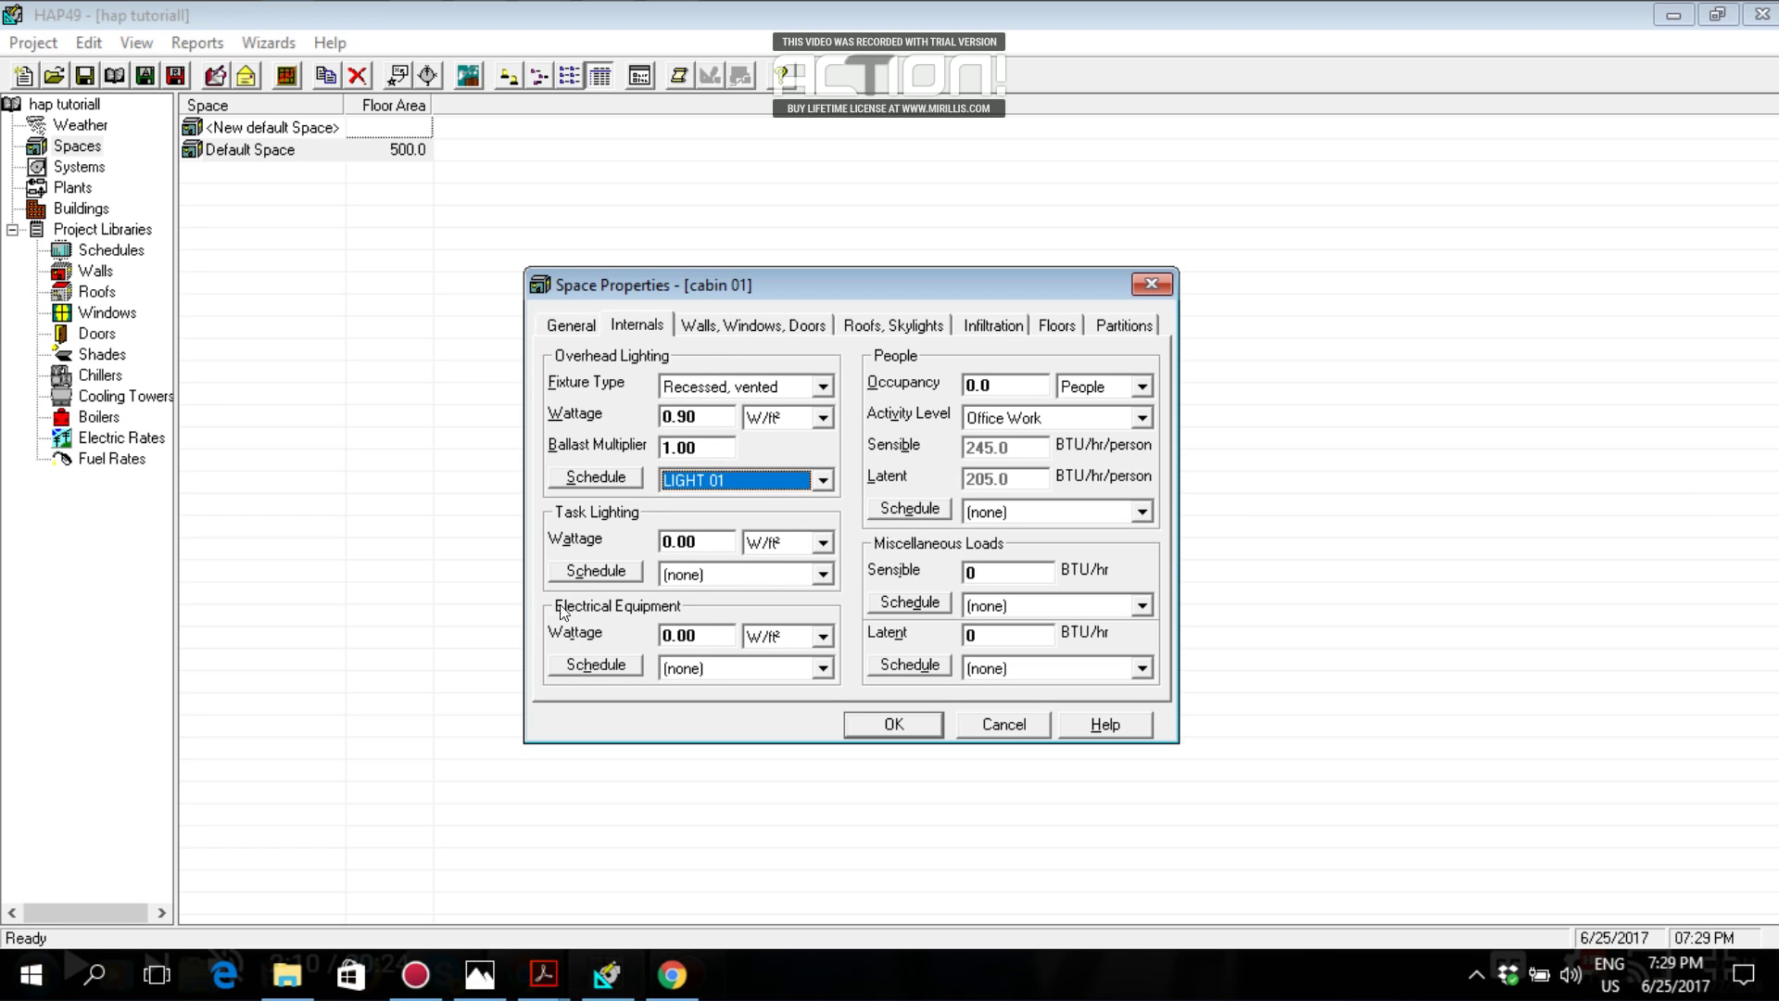
# Consult 90.1 ASHRAE.pdf and the cabins in office layout.png to judge cabin 01's electrical equipment load, and return to HAP.
pyautogui.click(701, 627)
pyautogui.click(543, 973)
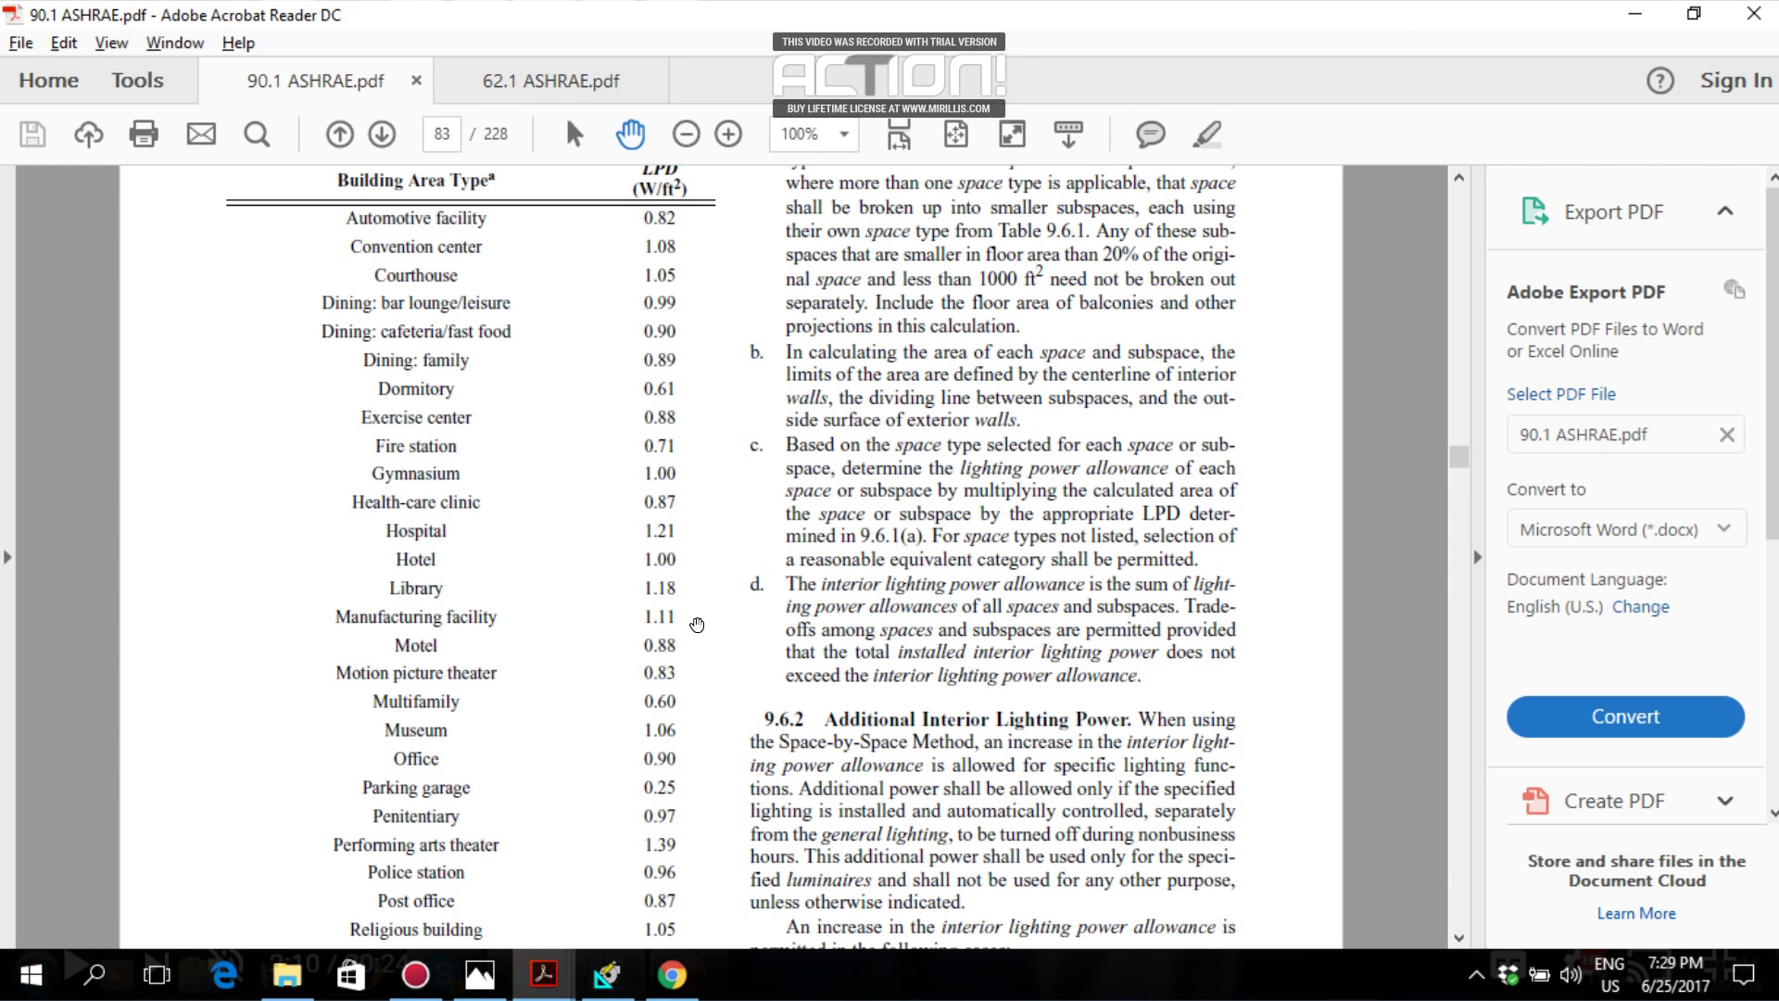
pyautogui.click(479, 972)
pyautogui.scroll(3, 736, 622)
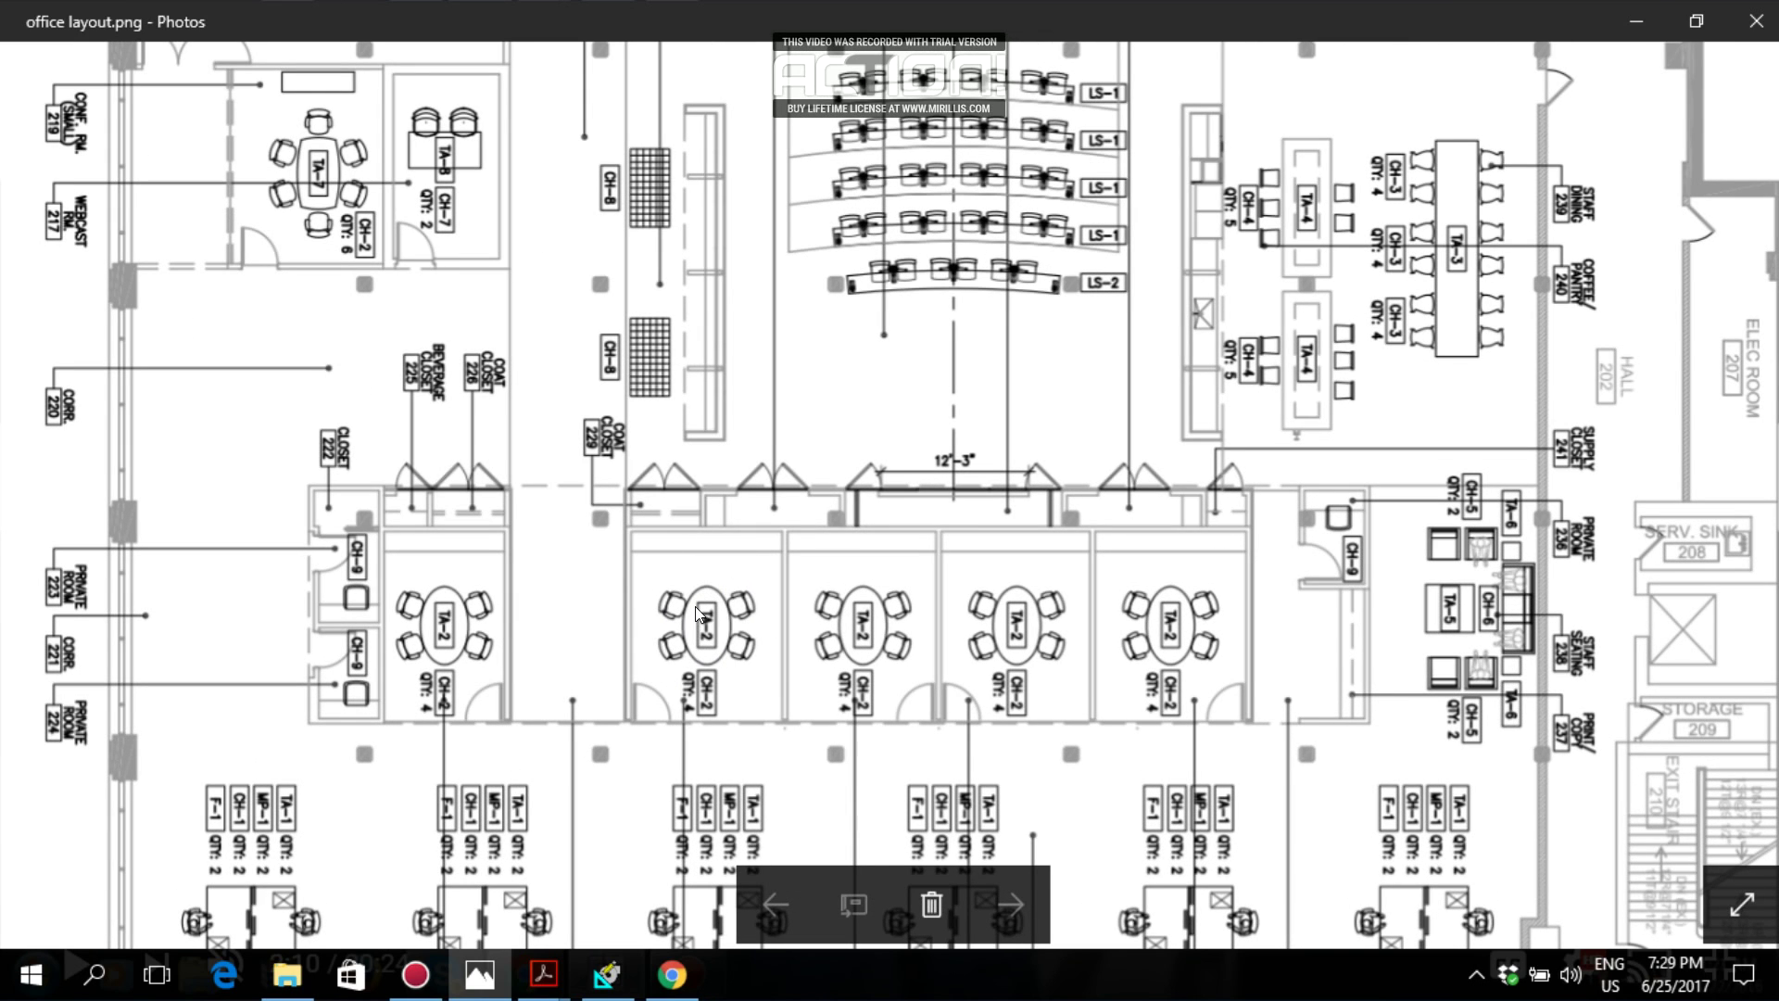
pyautogui.hotkey('alt', 'Tab')
pyautogui.hotkey('alt', 'Tab')
pyautogui.click(607, 975)
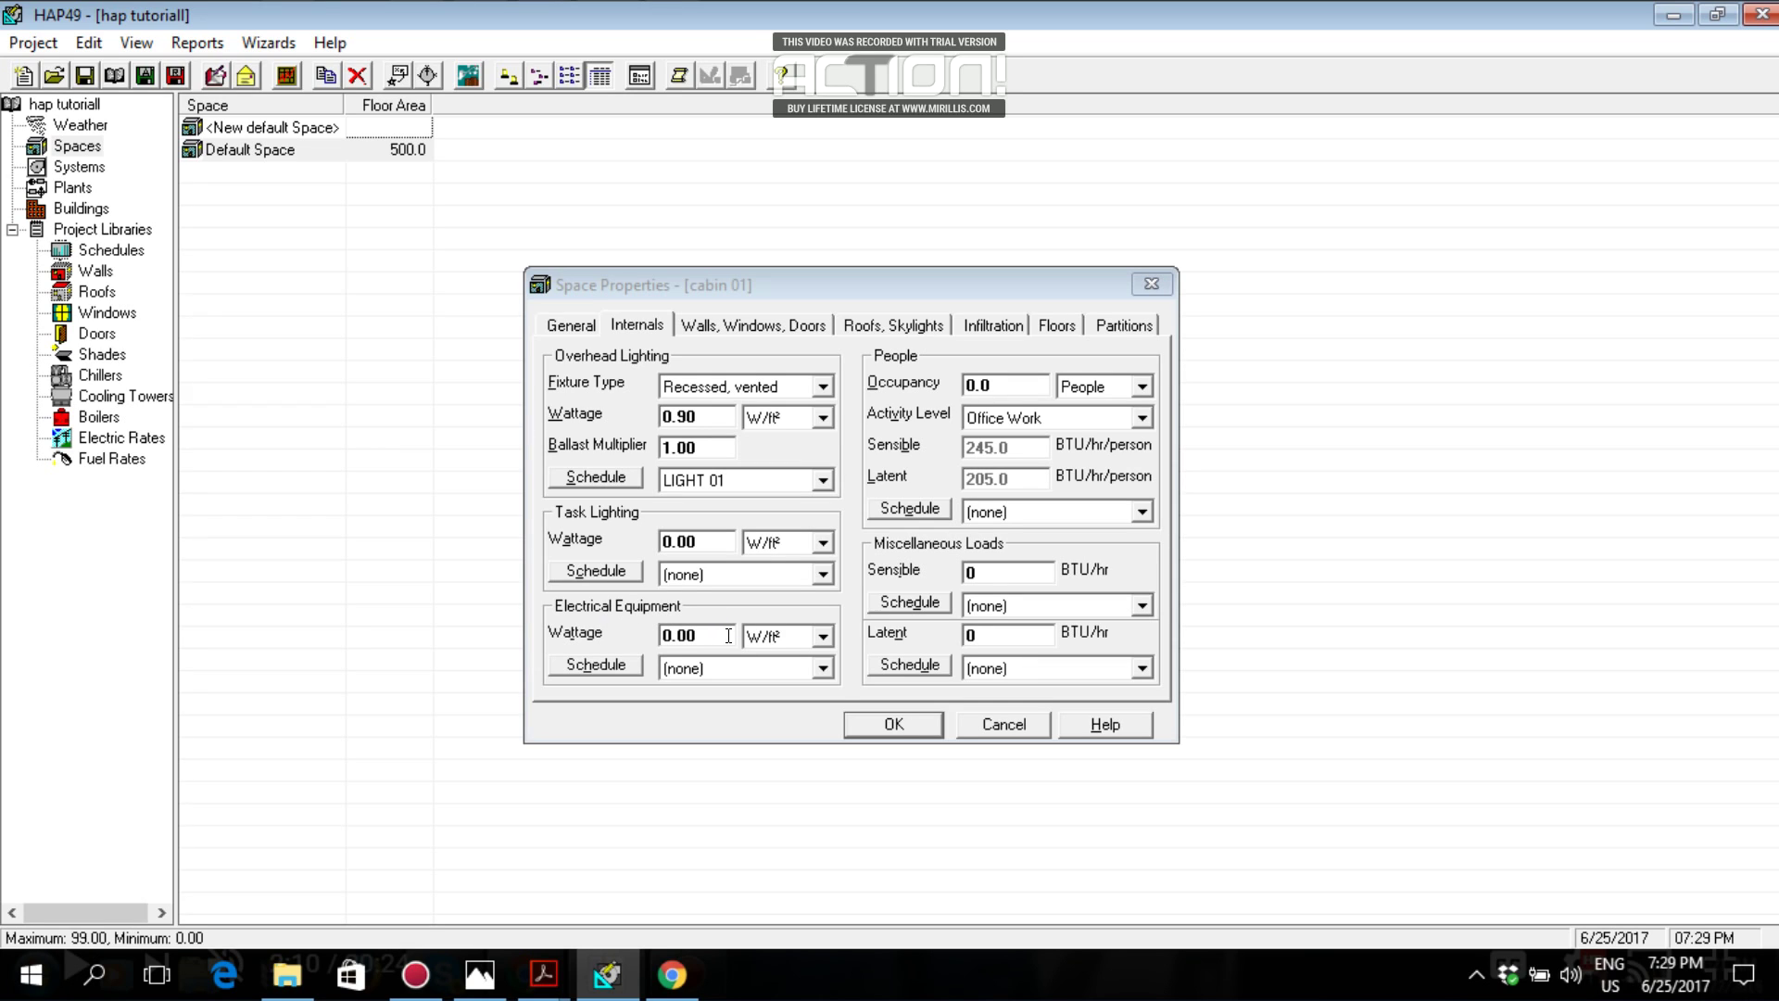
# Set cabin 01's electrical equipment wattage to 400 Watts and assign it the EQUIP 01 schedule.
pyautogui.click(823, 636)
pyautogui.click(774, 680)
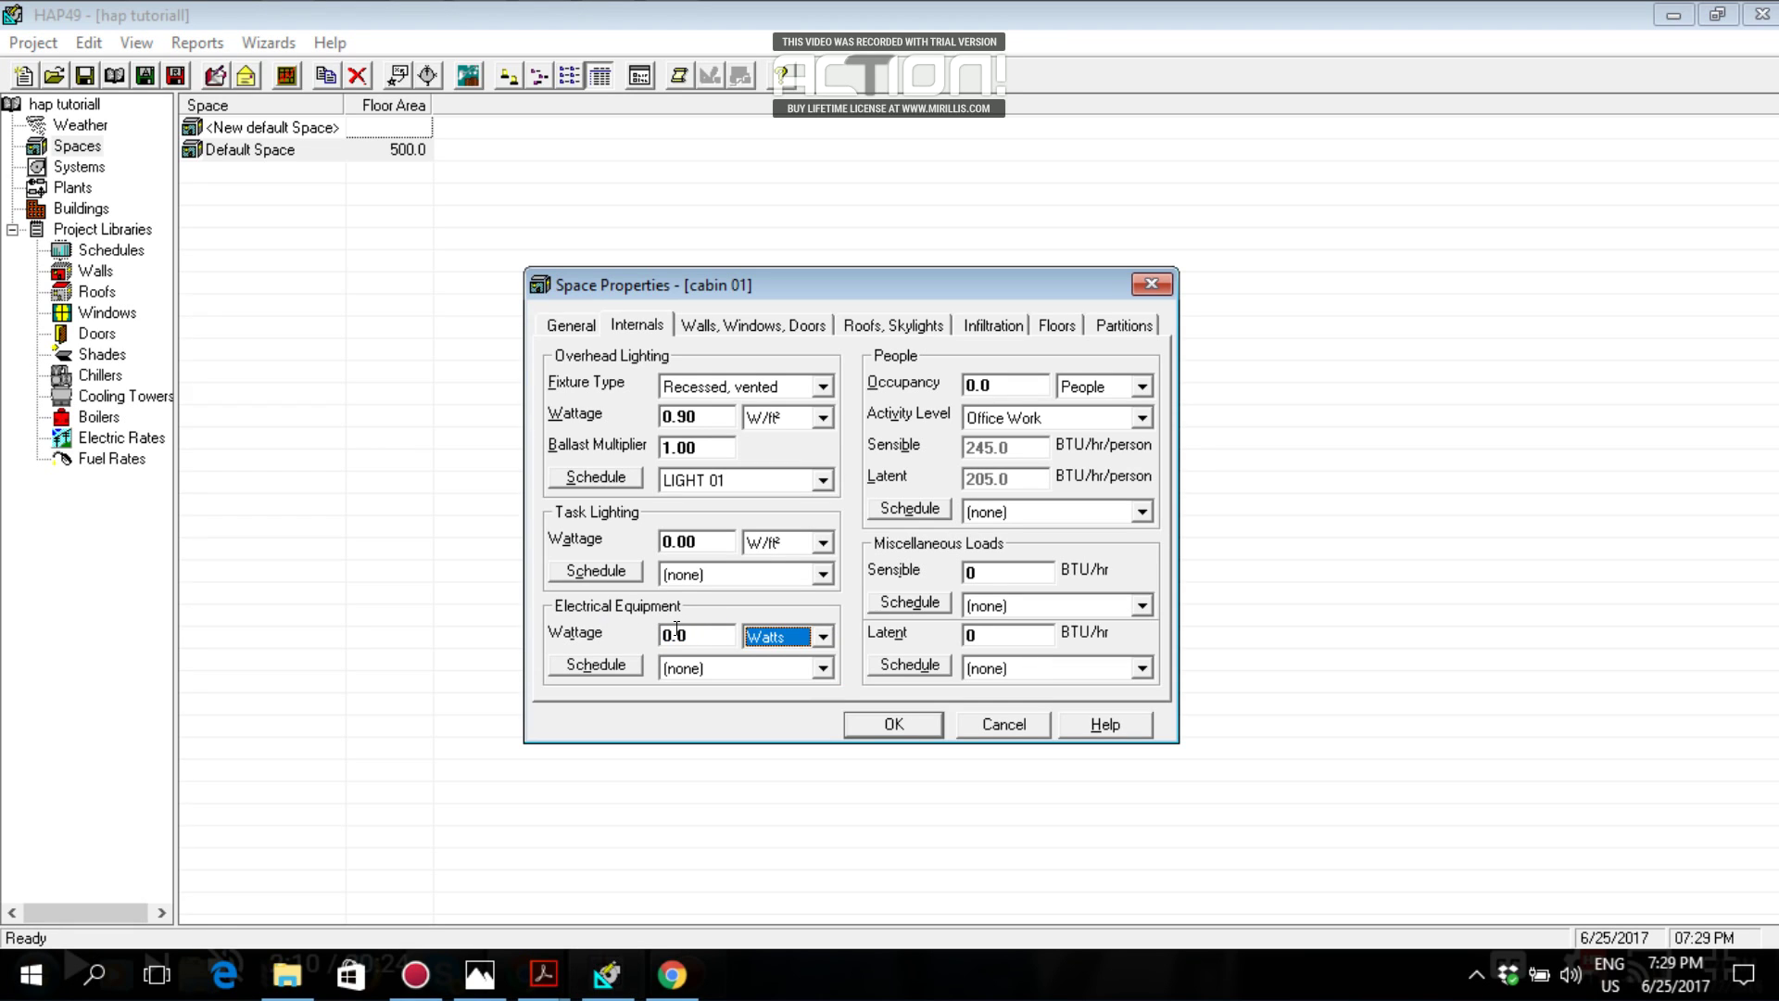
pyautogui.click(676, 633)
pyautogui.write('400')
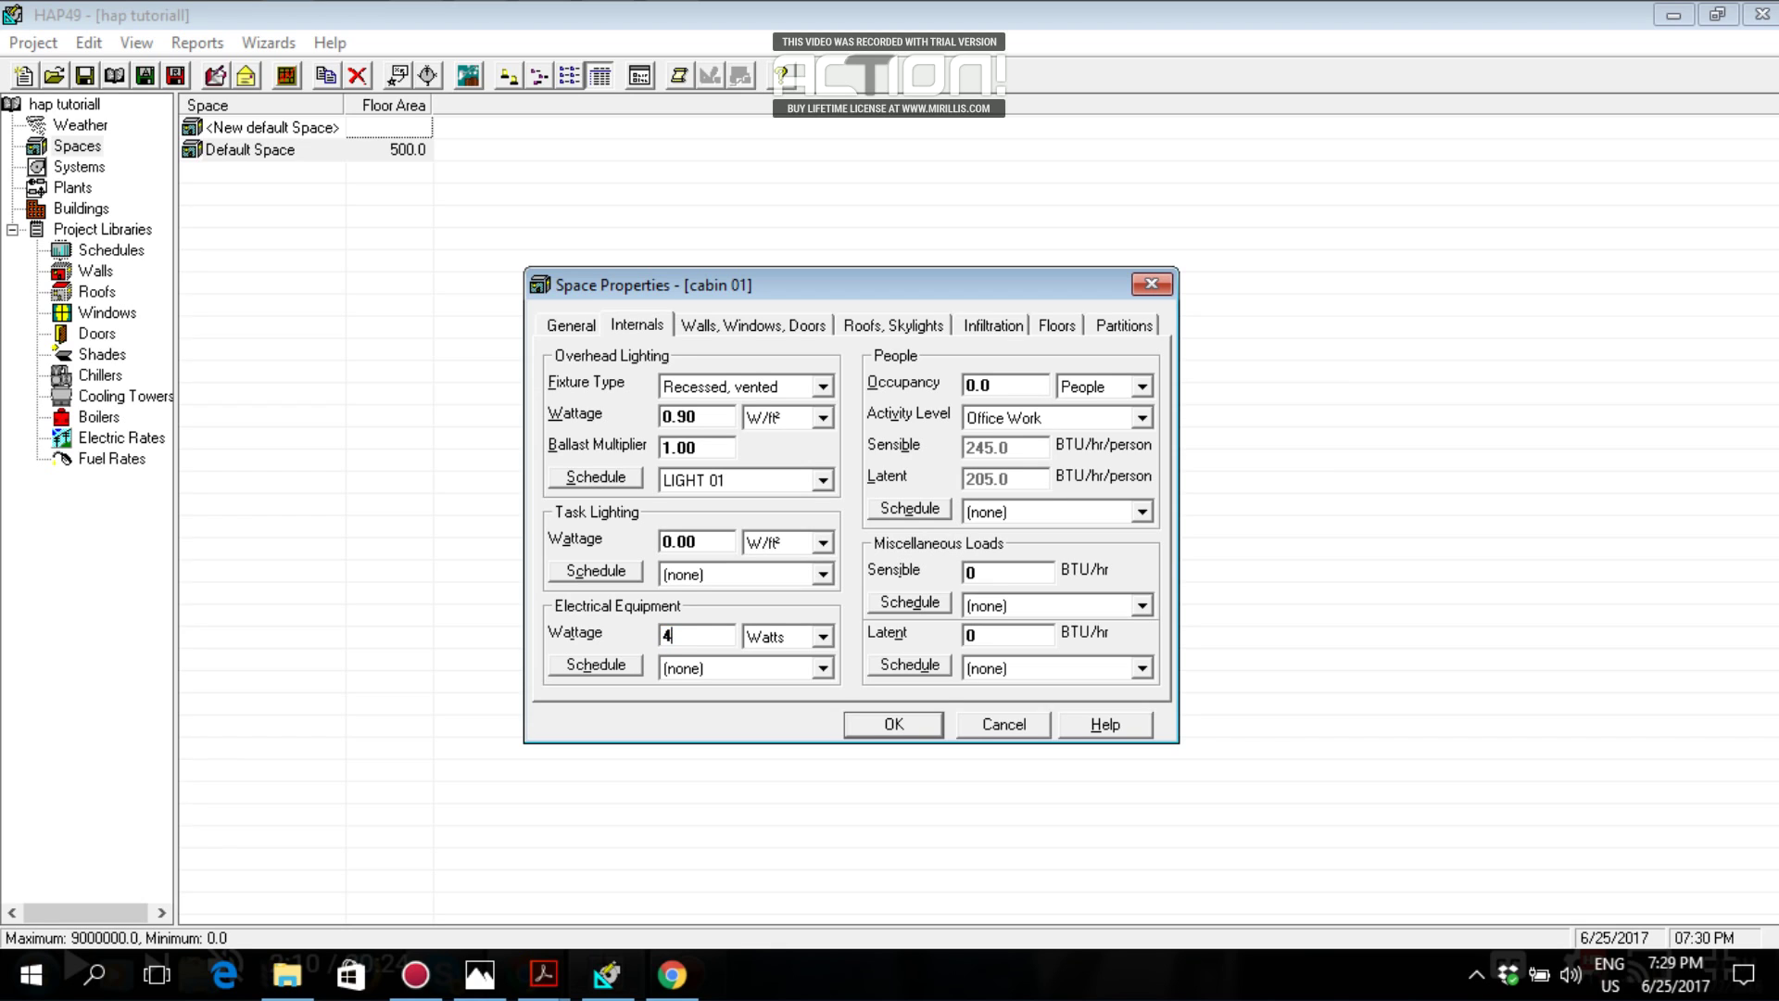
pyautogui.click(823, 635)
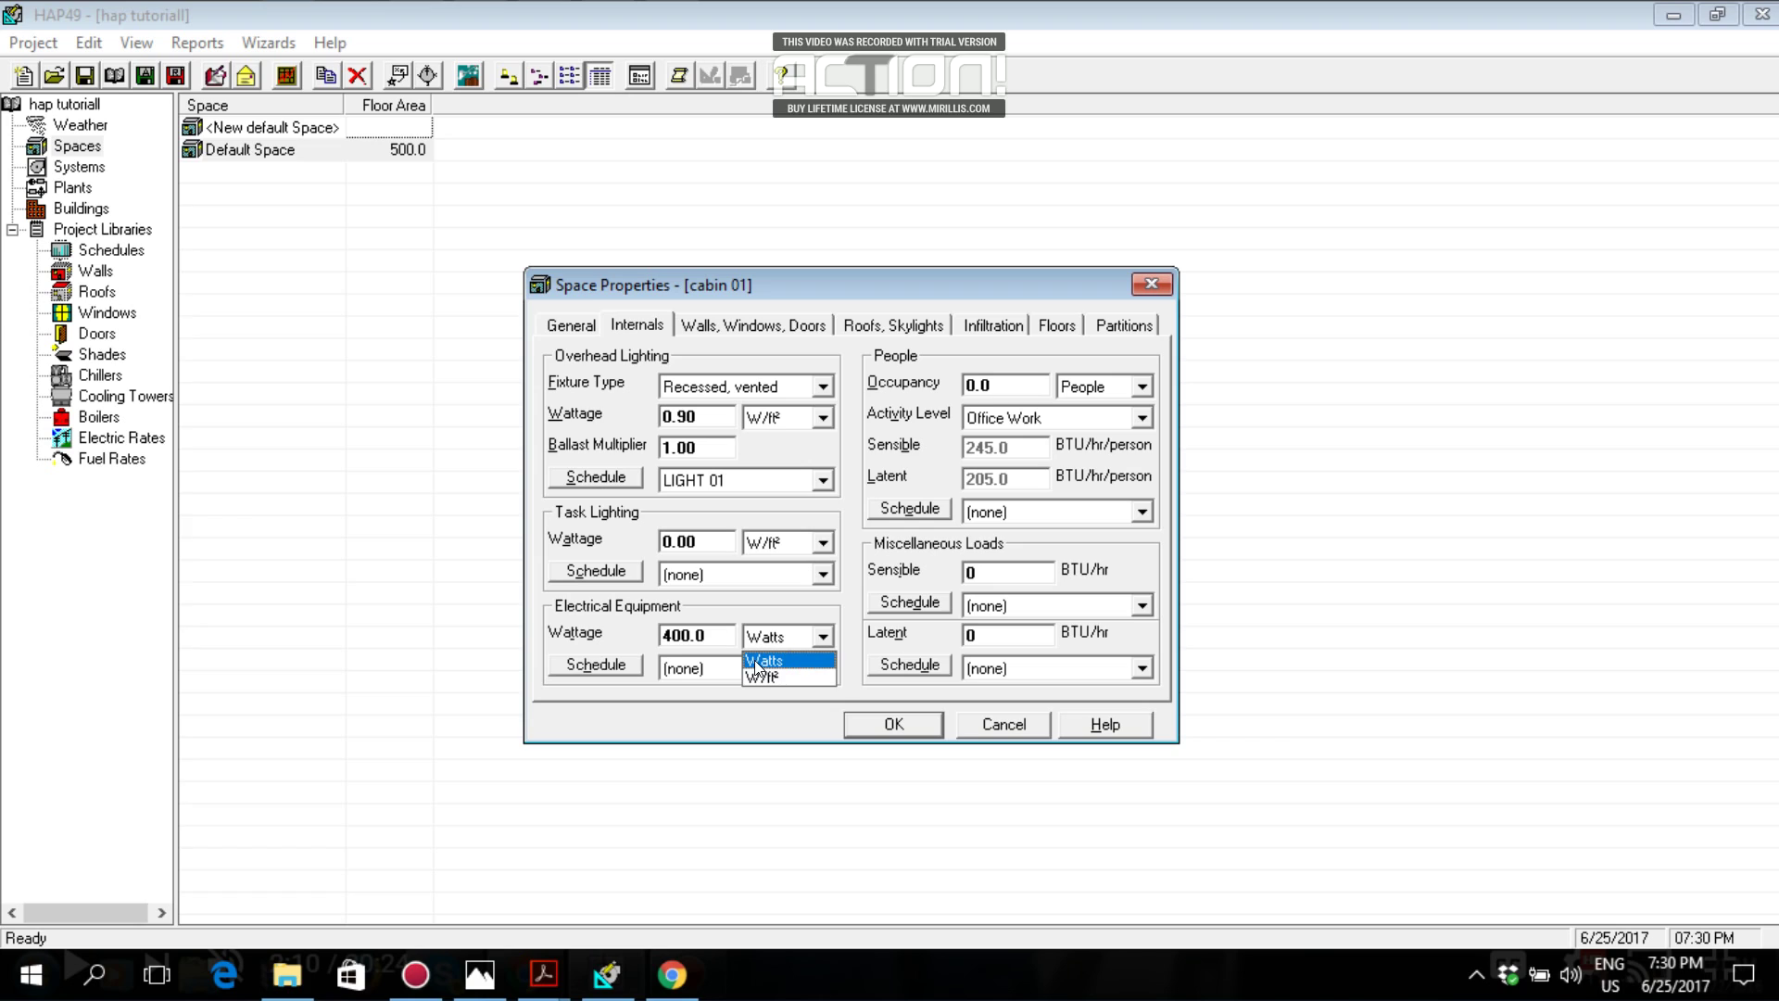
pyautogui.click(755, 660)
pyautogui.click(706, 629)
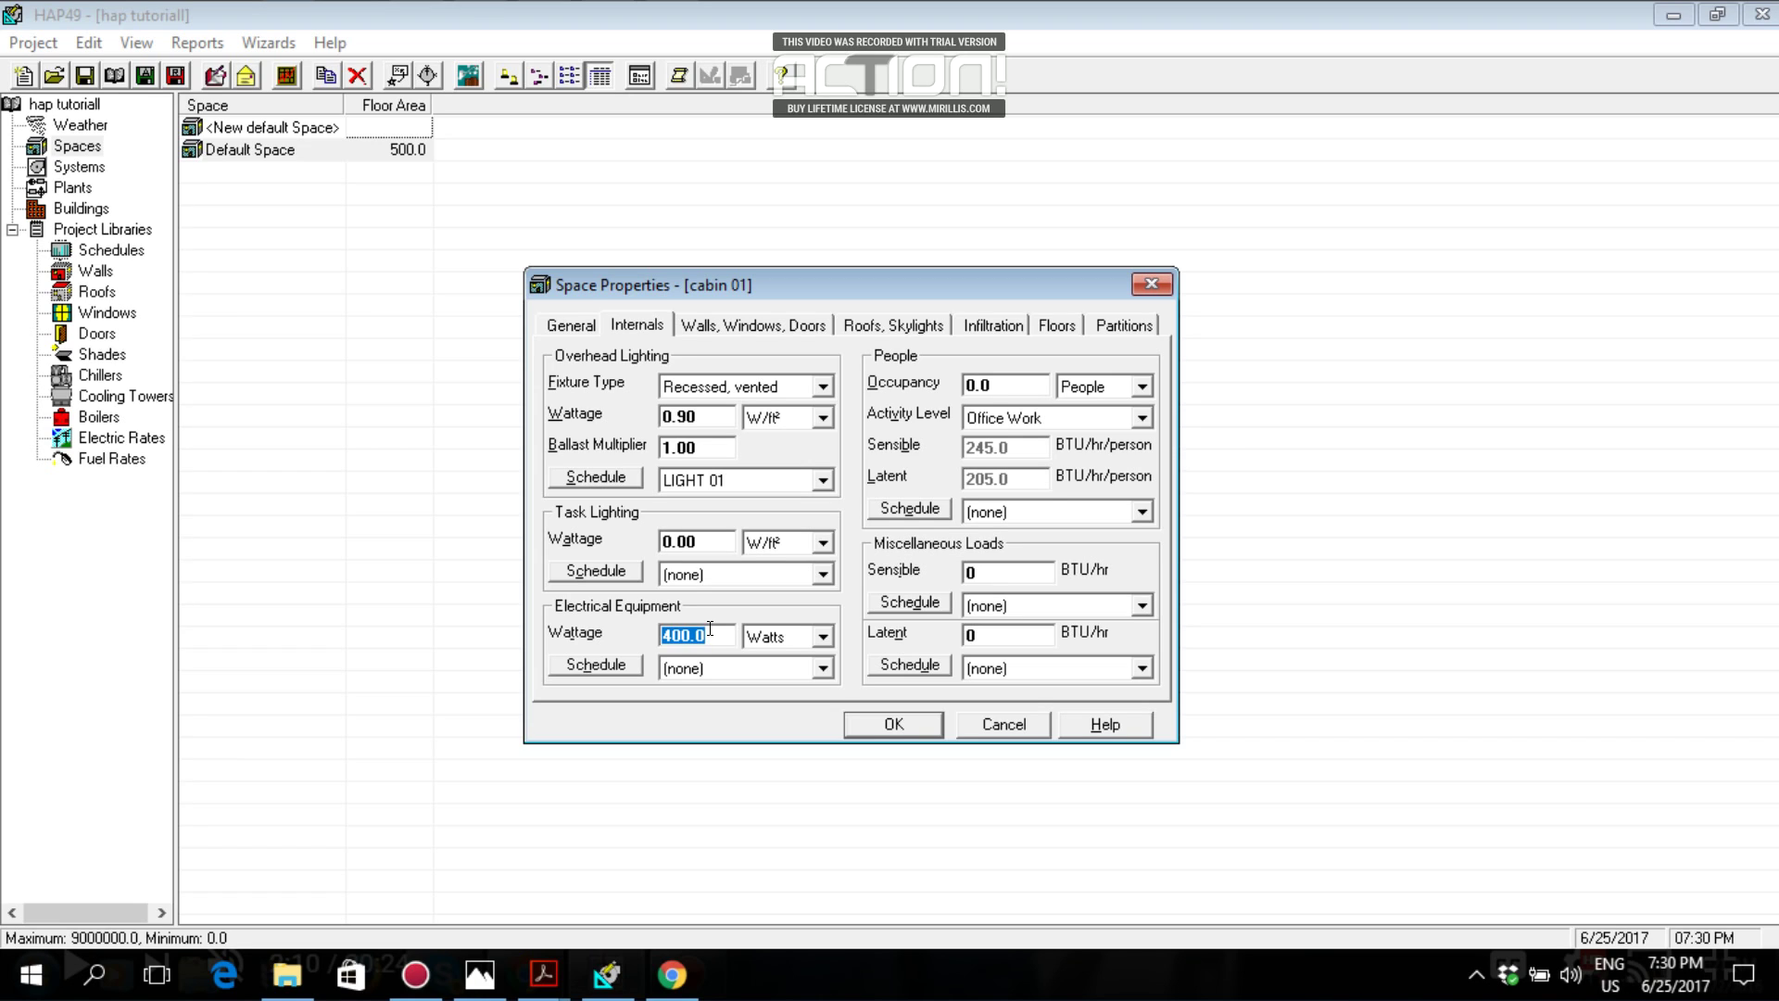
pyautogui.click(822, 668)
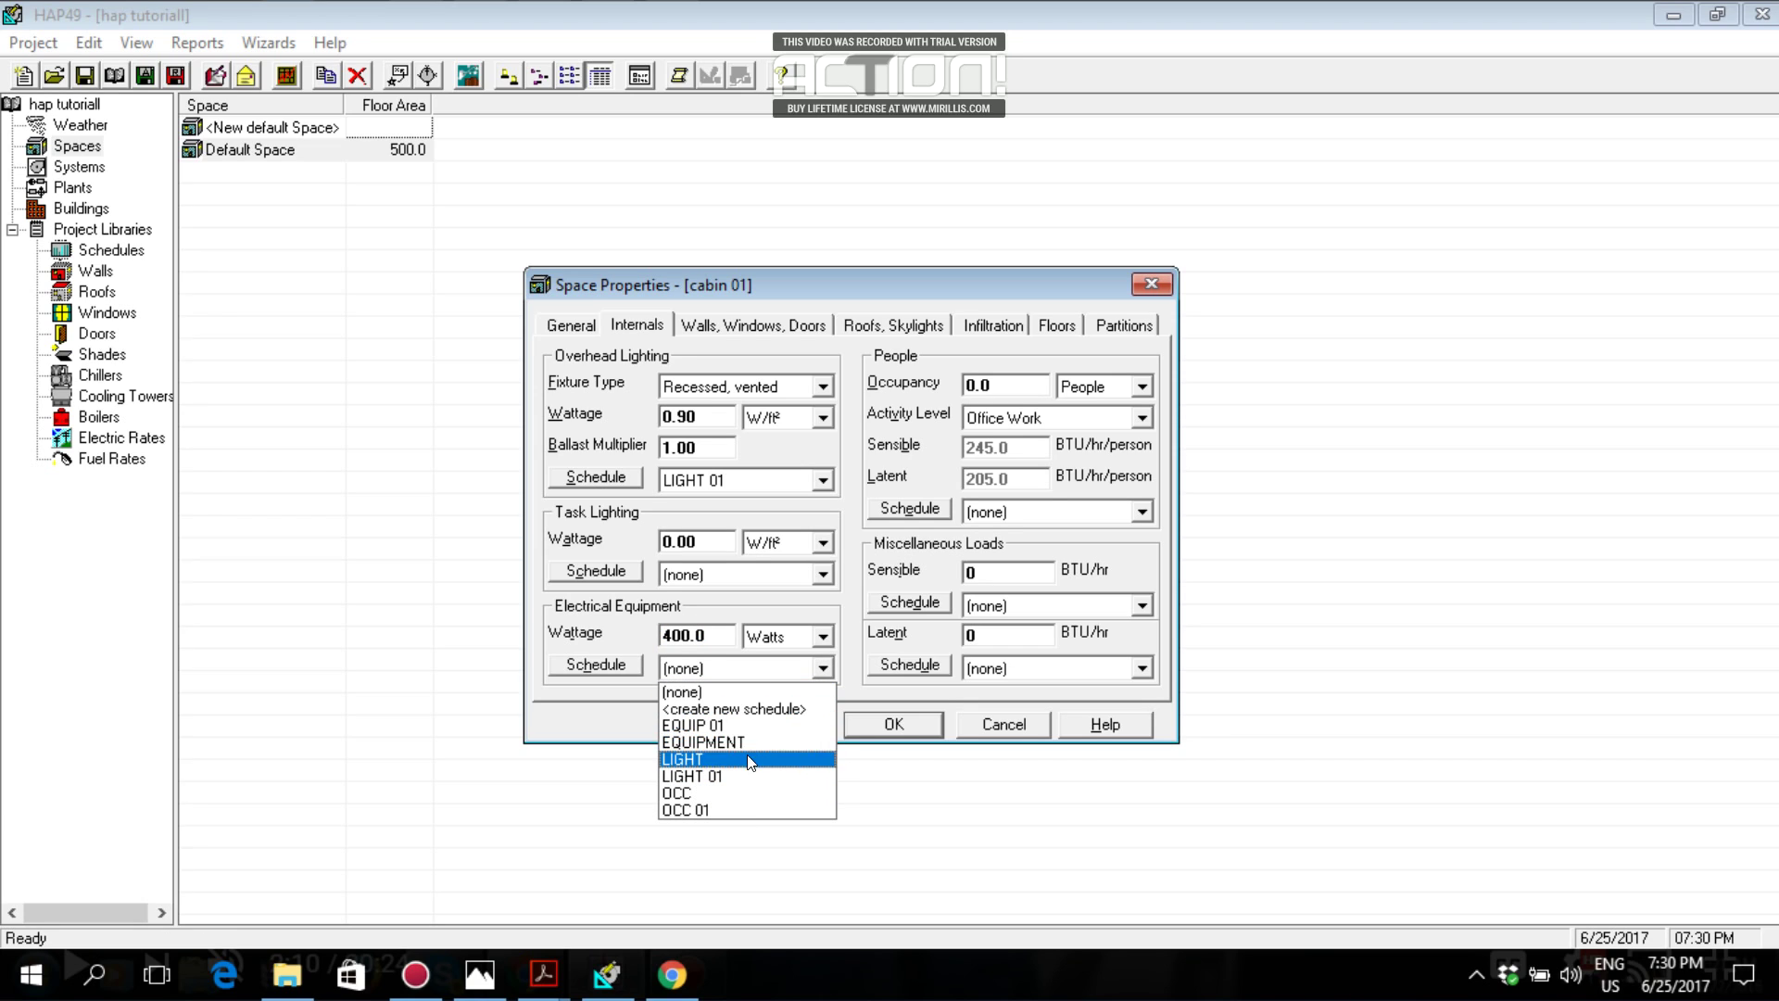
pyautogui.click(757, 726)
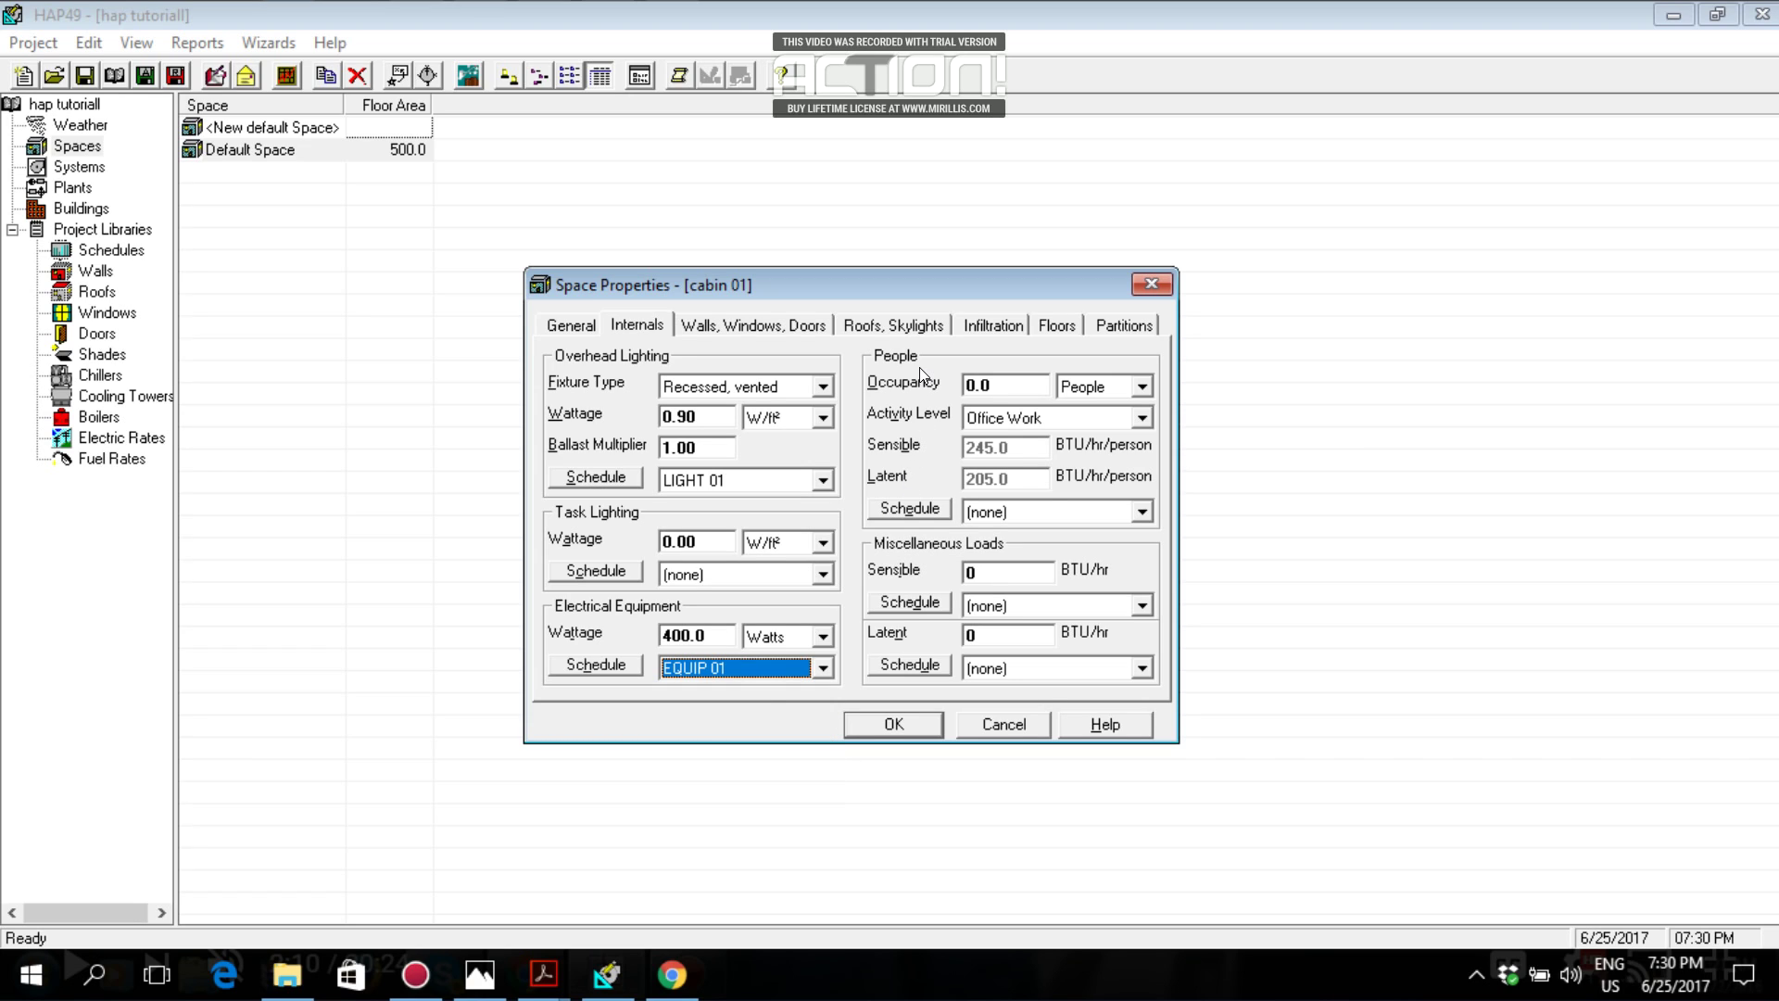
# Check the cabin seating in office layout.png and set cabin 01's occupancy to 4 people with the Office Work activity level.
pyautogui.click(992, 376)
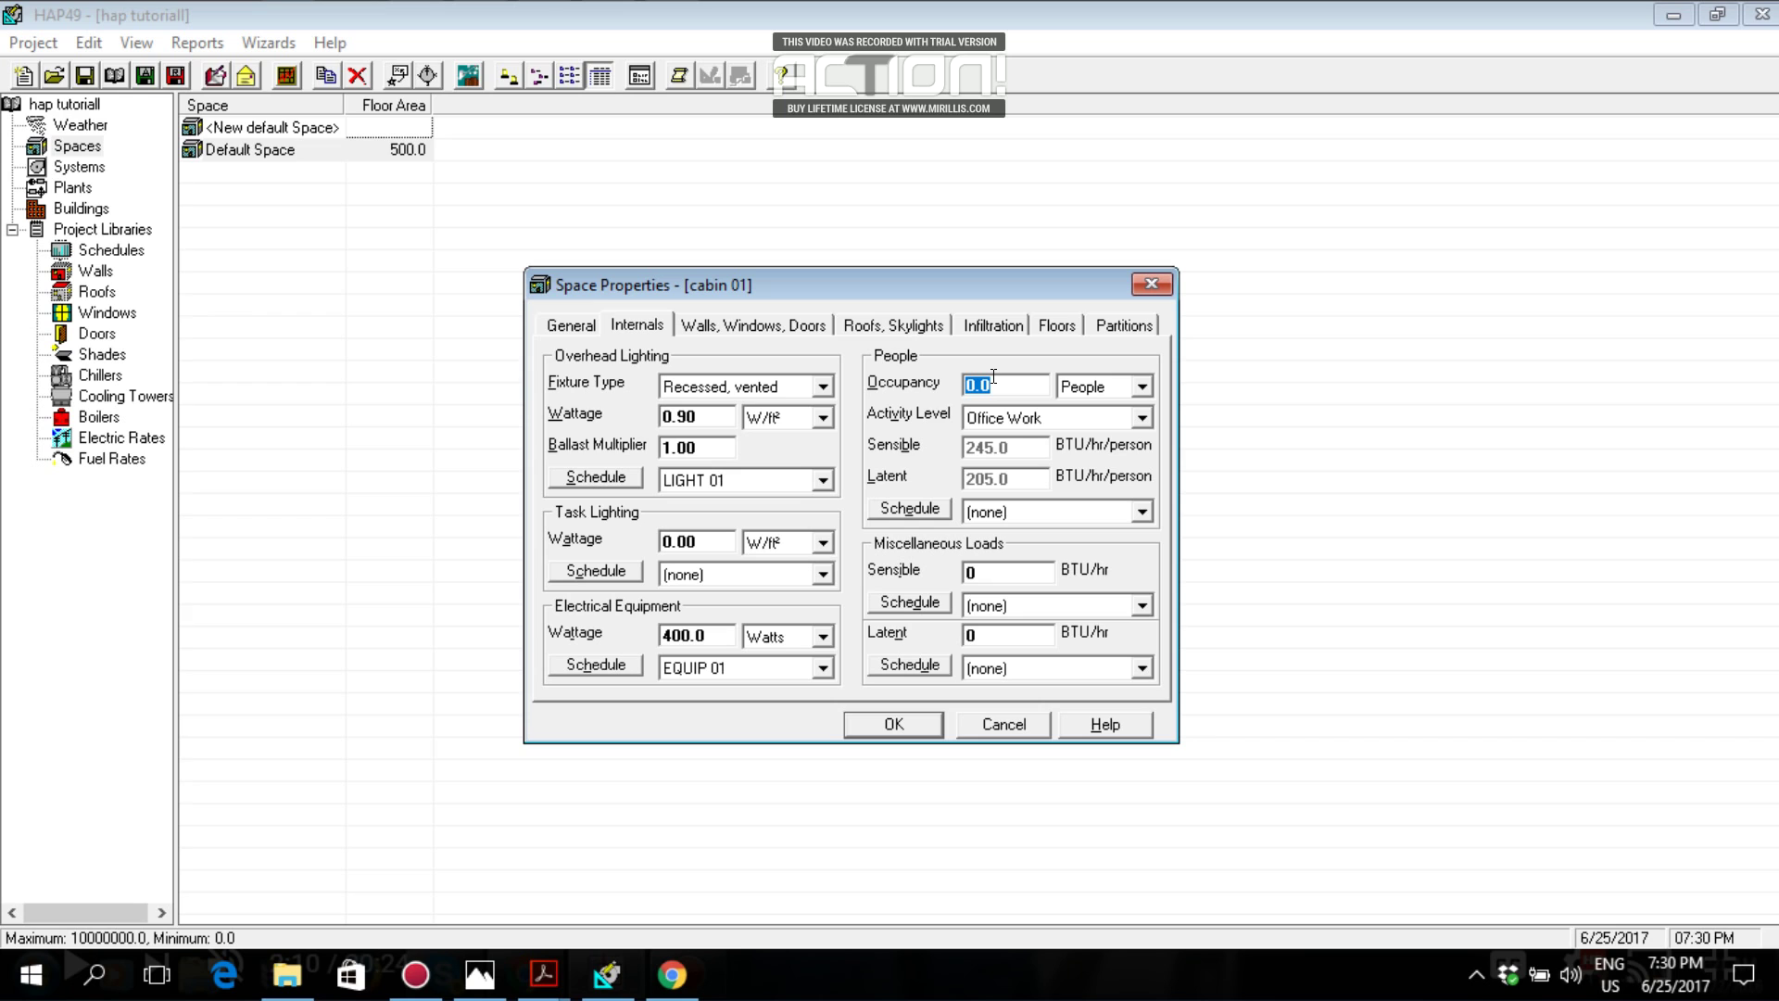
pyautogui.hotkey('alt', 'Tab')
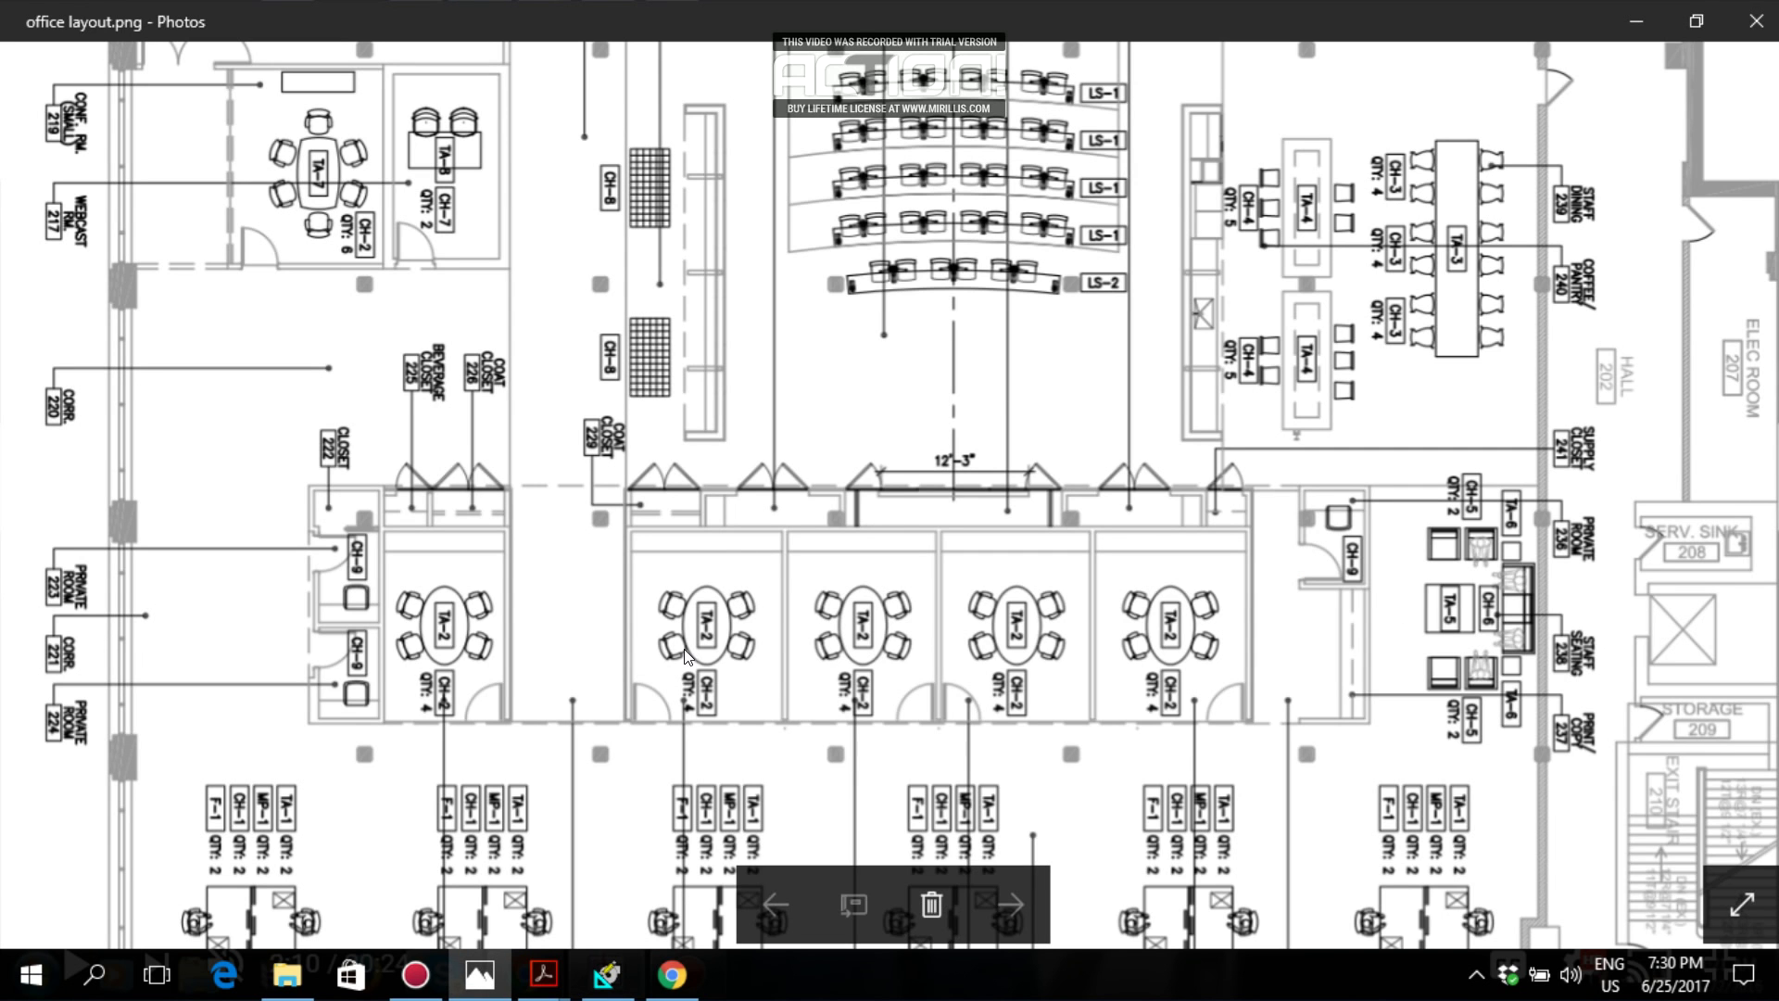
pyautogui.scroll(3, 688, 665)
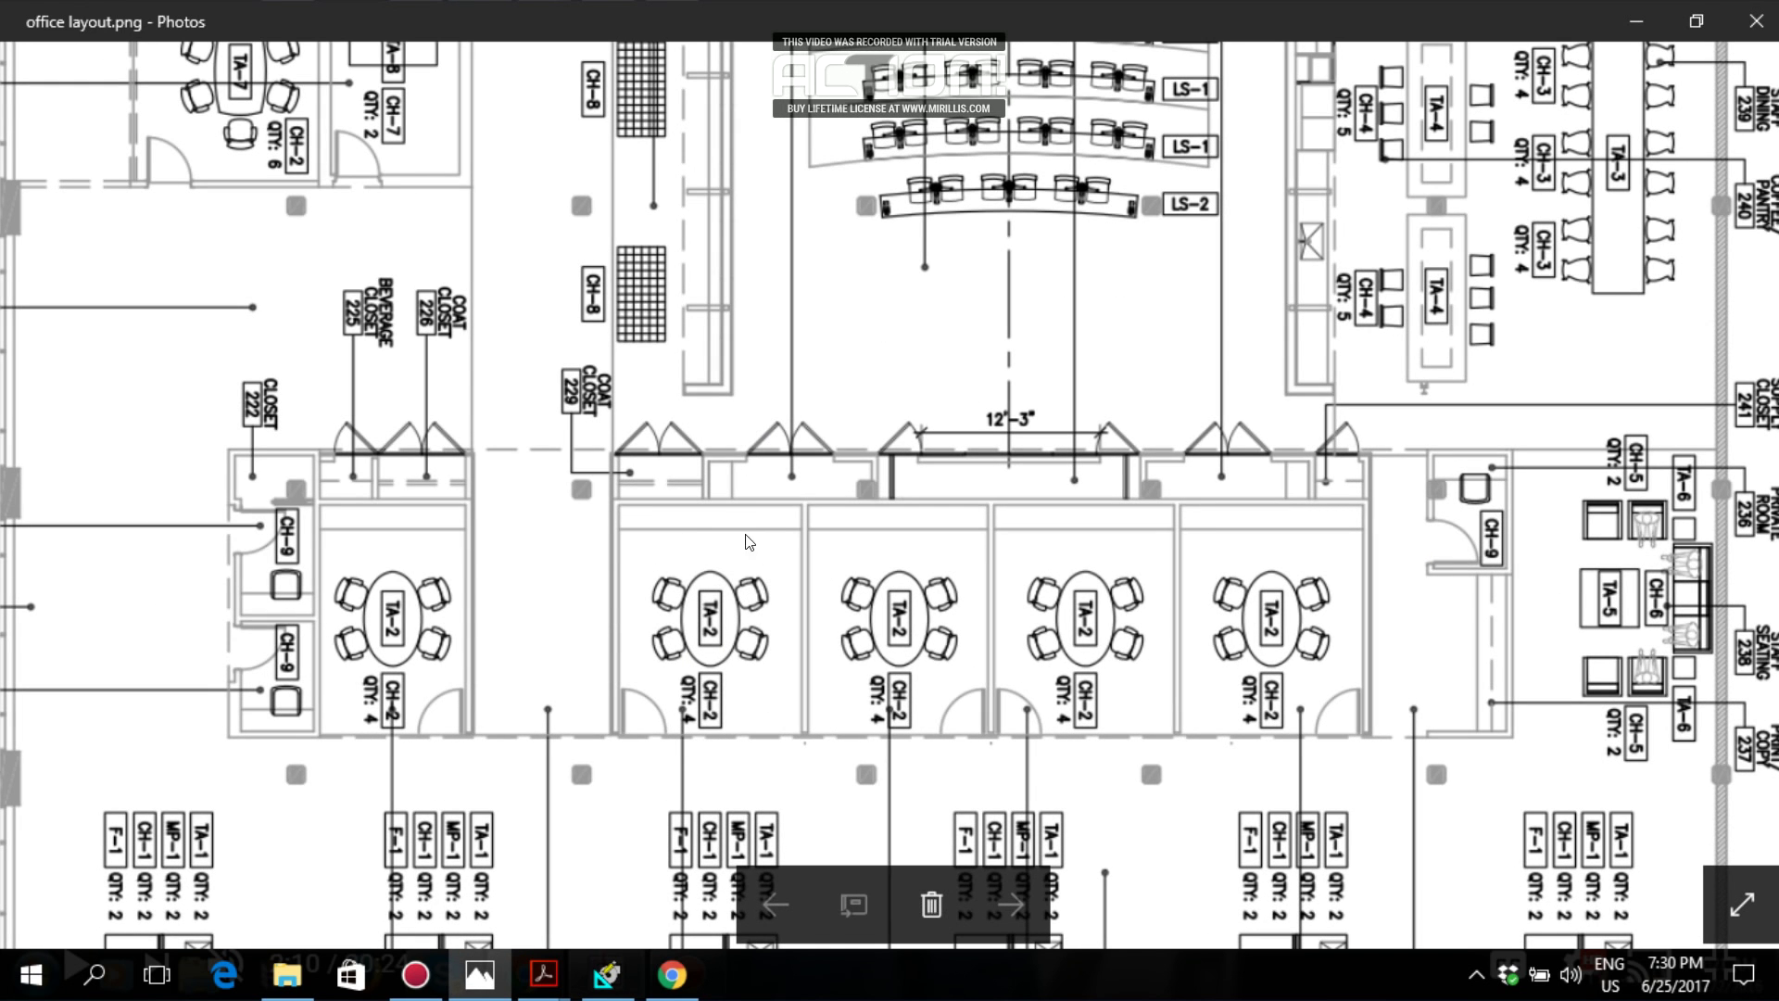
pyautogui.hotkey('alt', 'Tab')
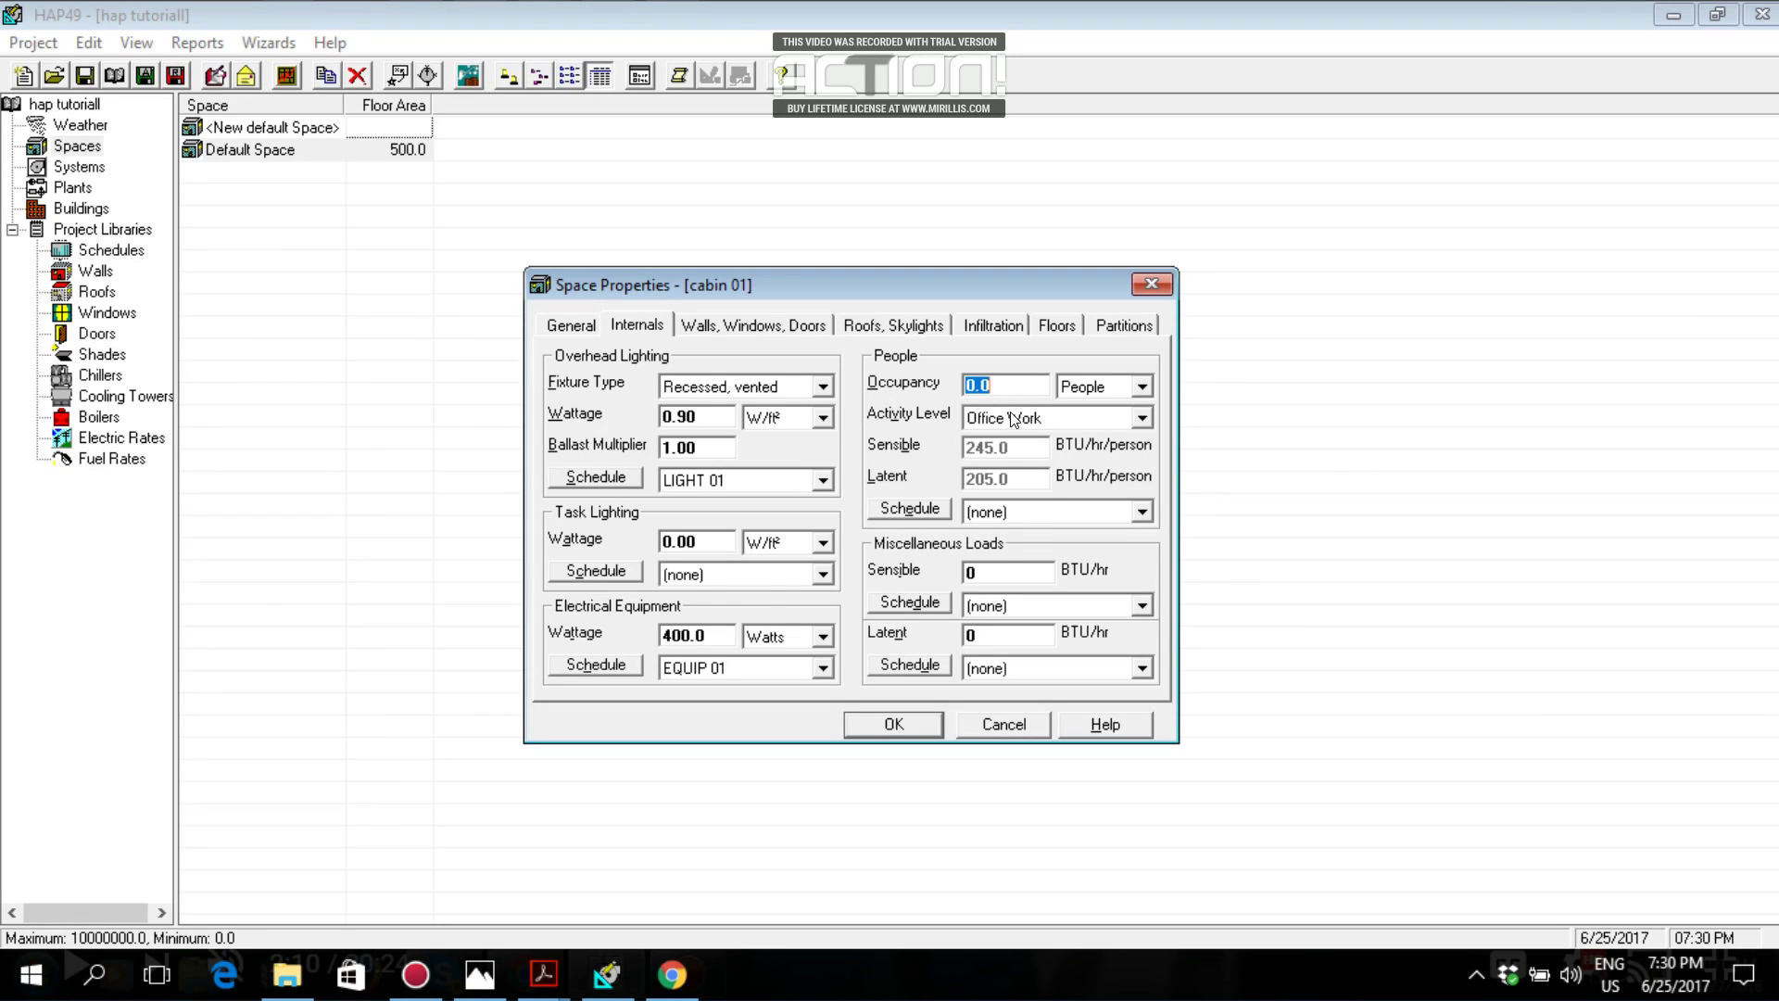
pyautogui.write('4')
pyautogui.click(1026, 426)
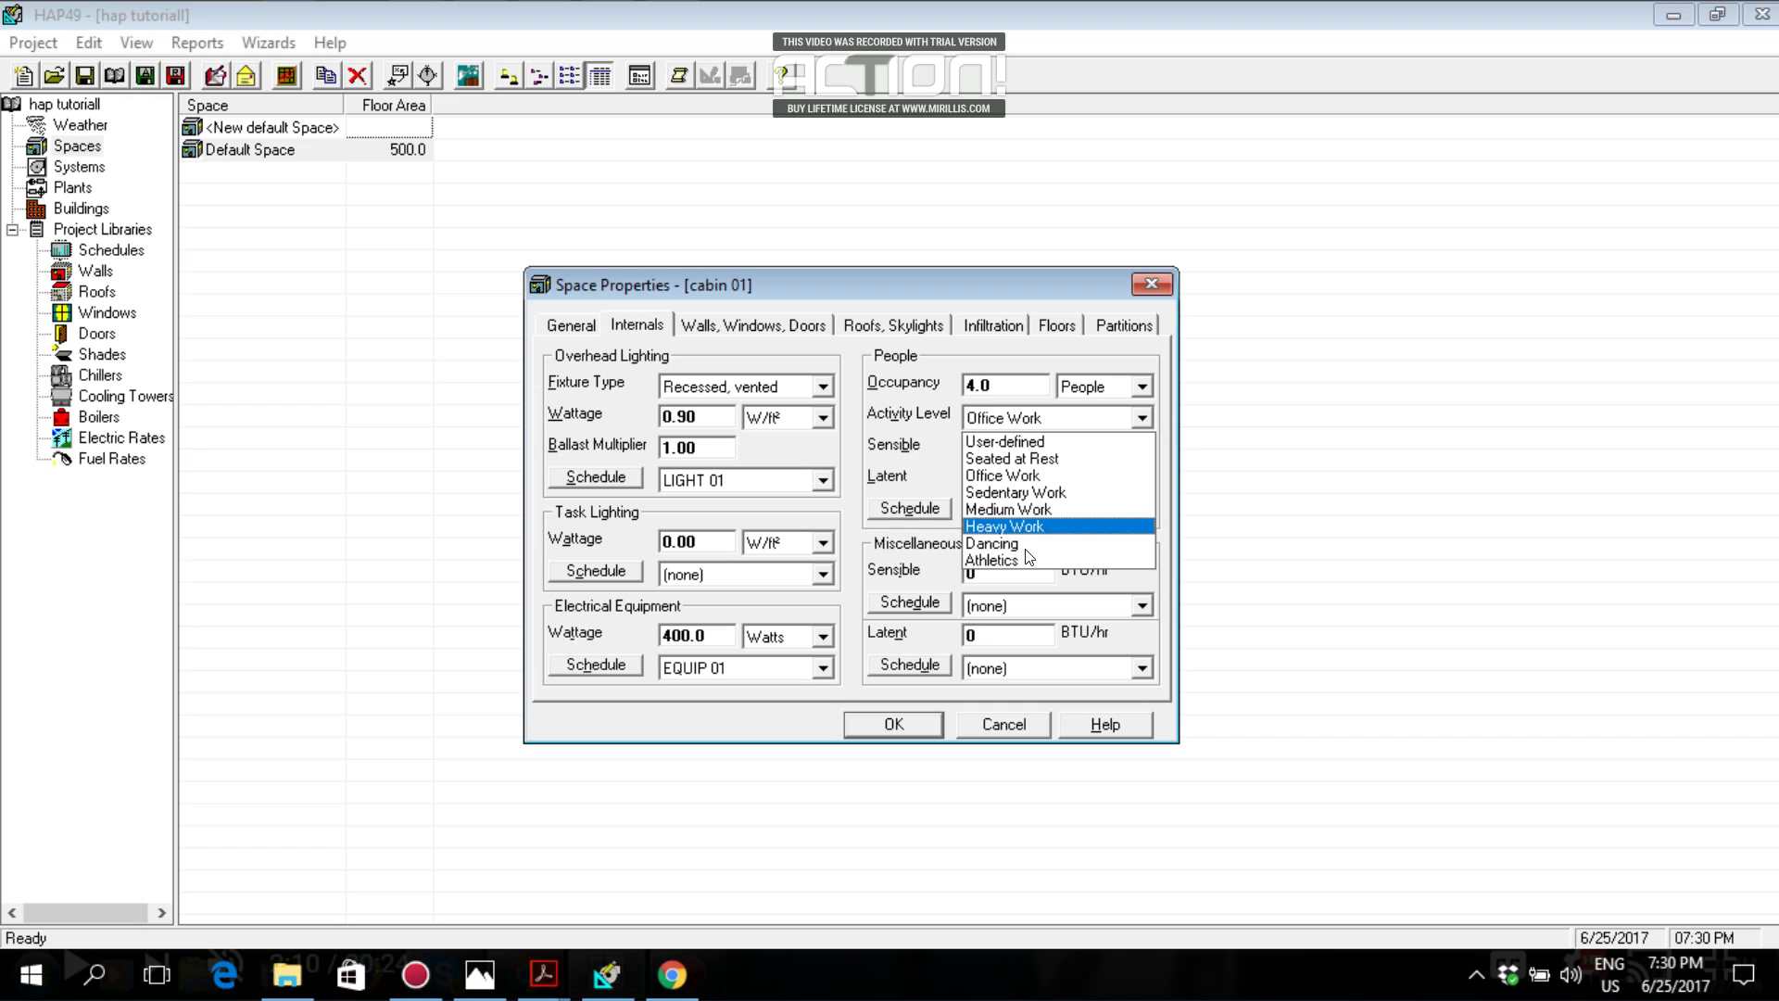
pyautogui.click(1038, 477)
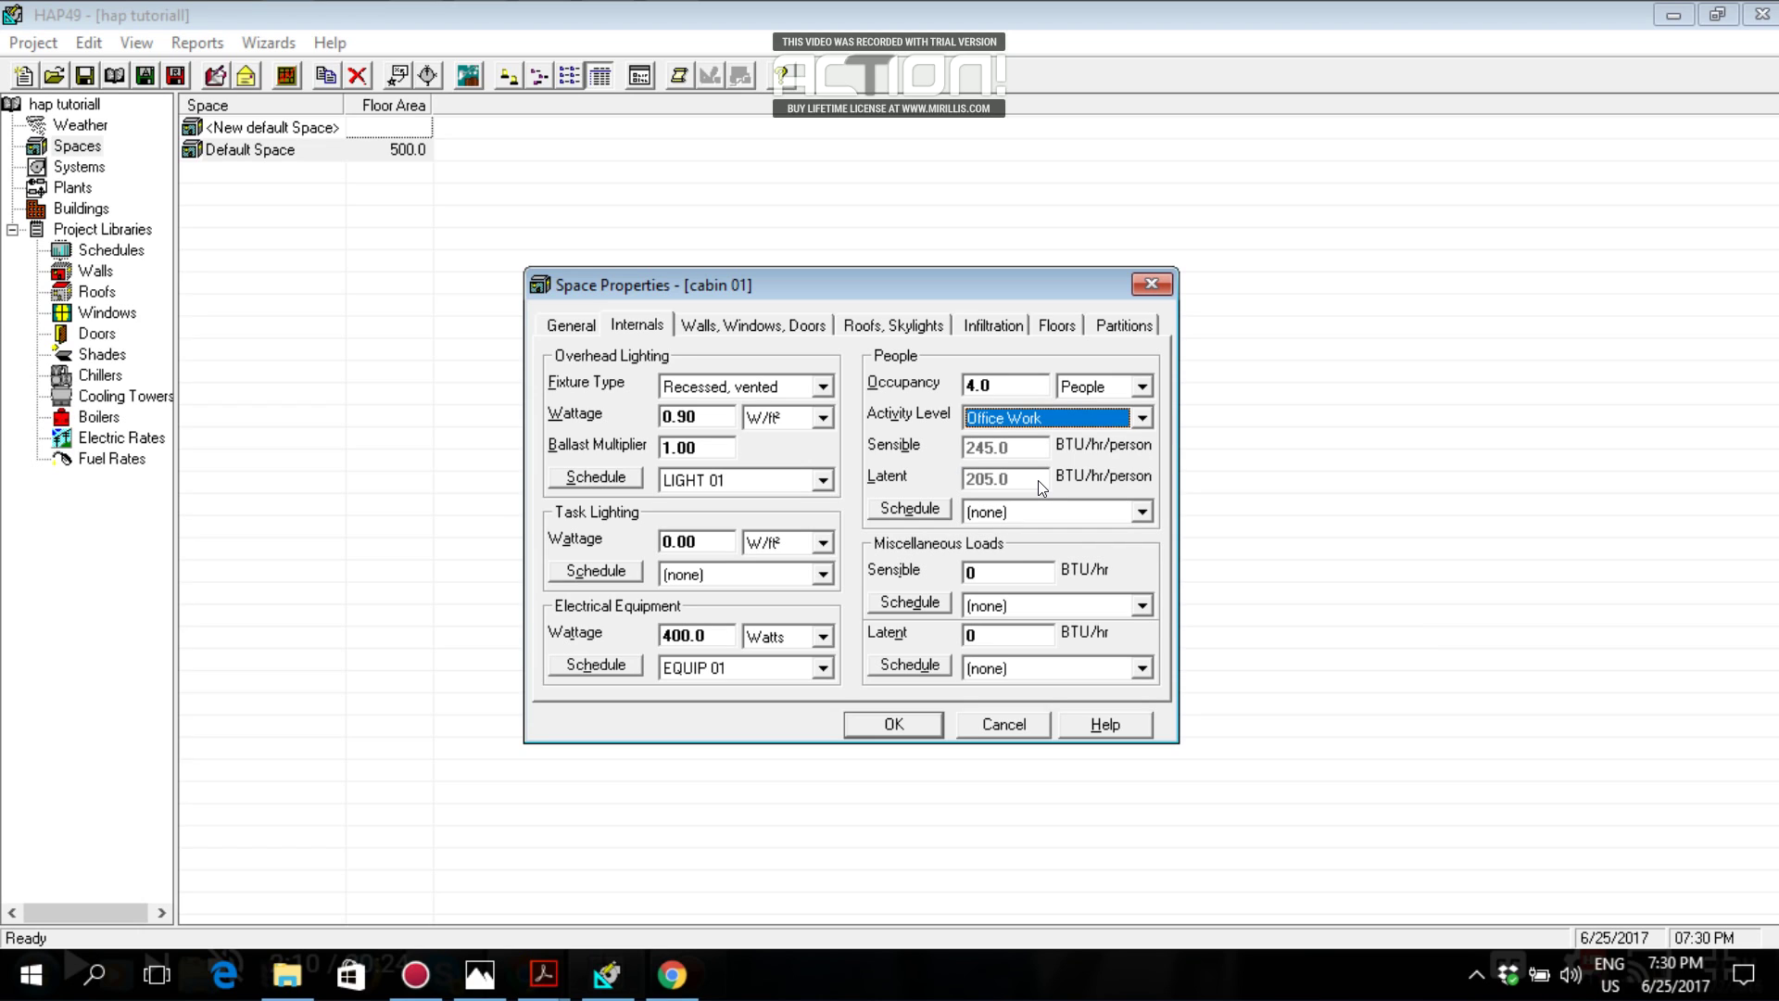
# Try the Dancing activity level for cabin 01's people load and restore Office Work.
pyautogui.click(1014, 421)
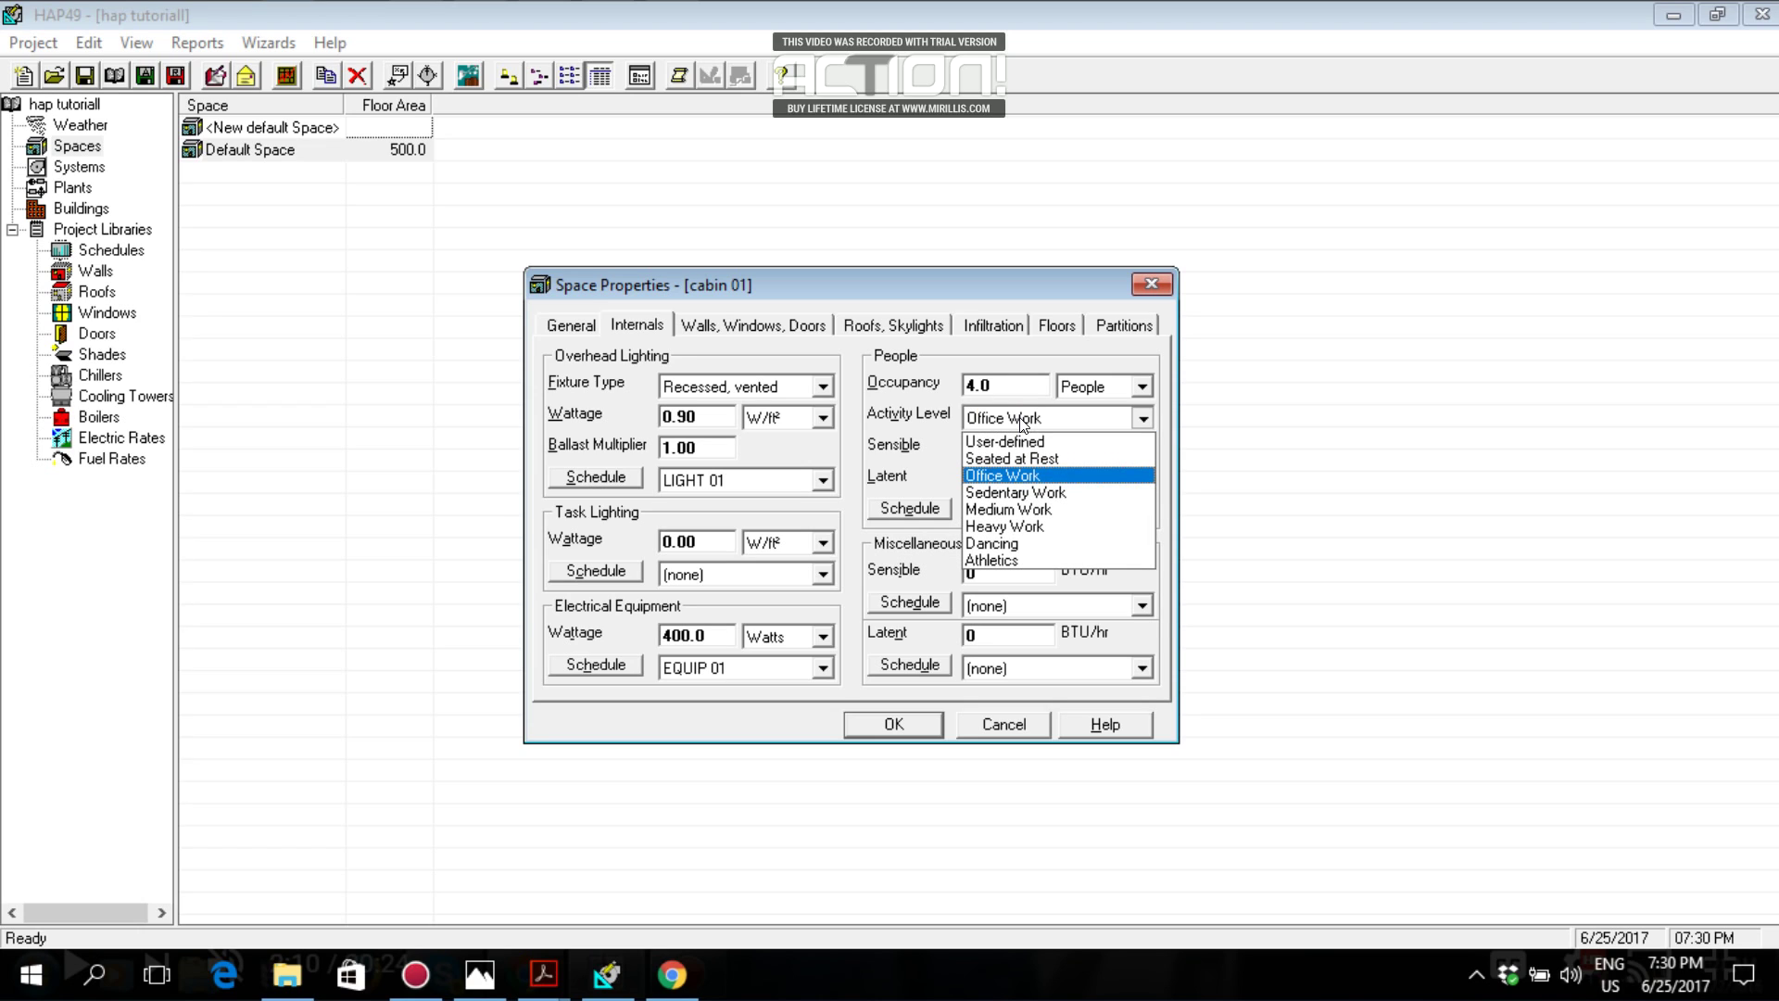
pyautogui.click(997, 546)
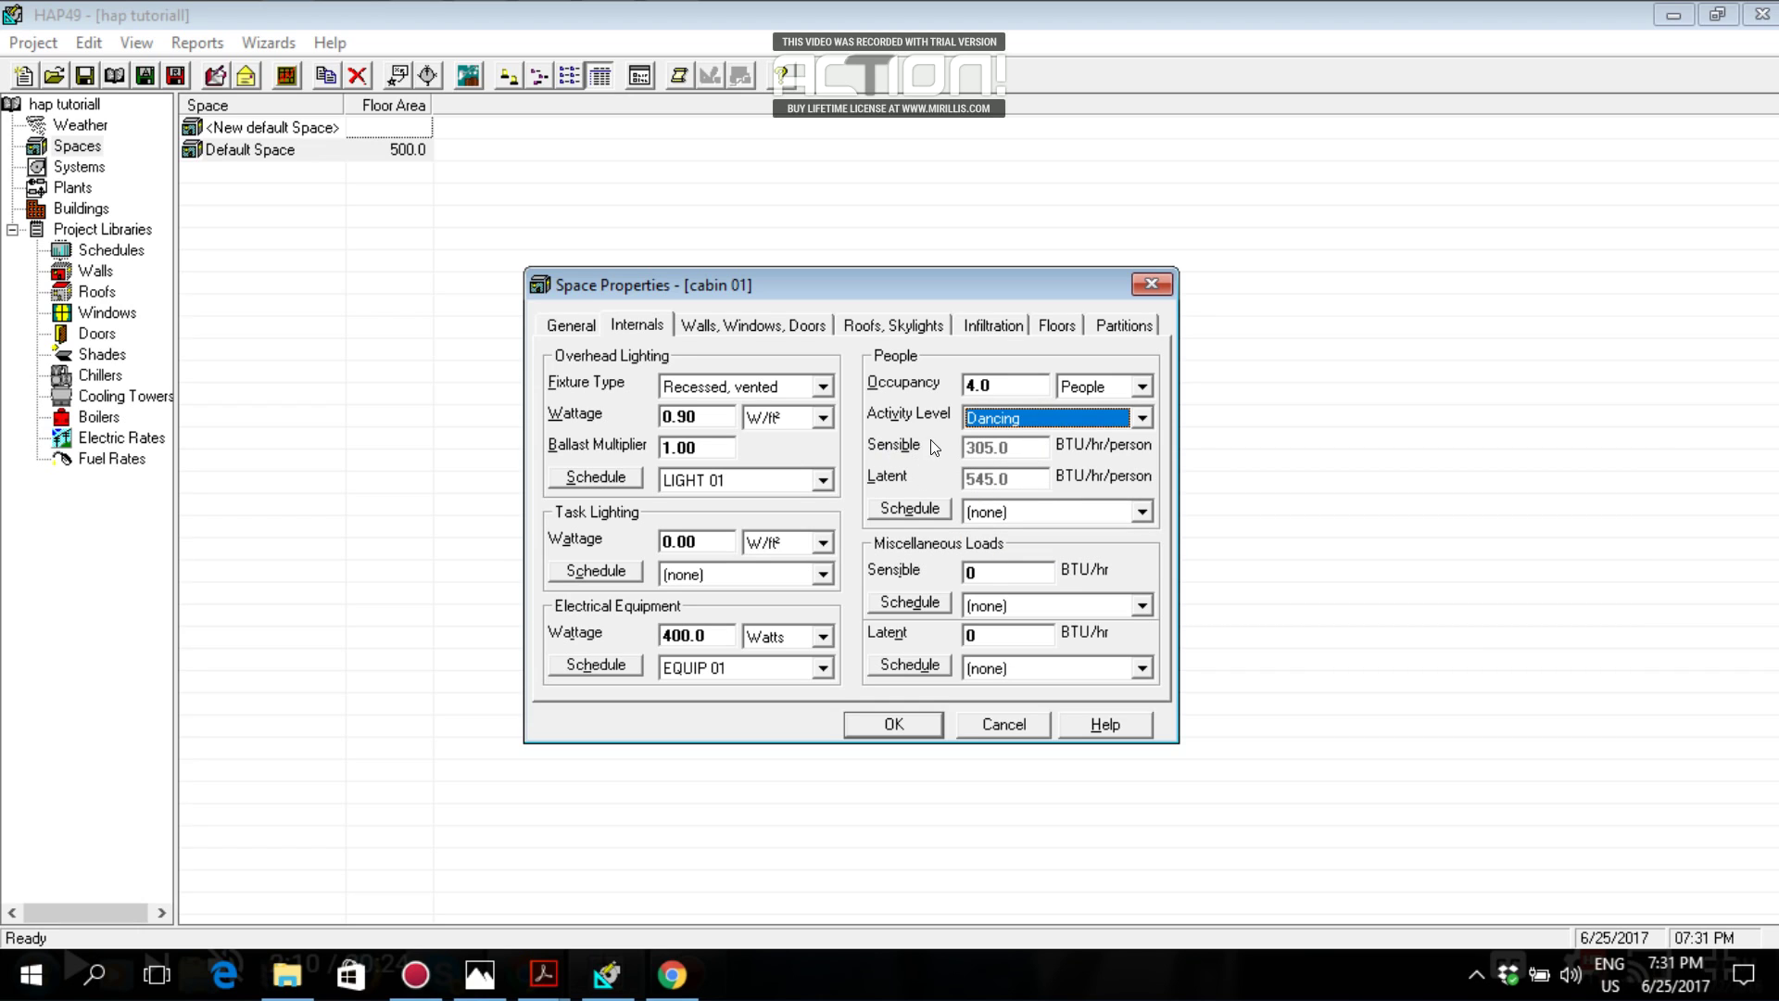
pyautogui.click(1044, 428)
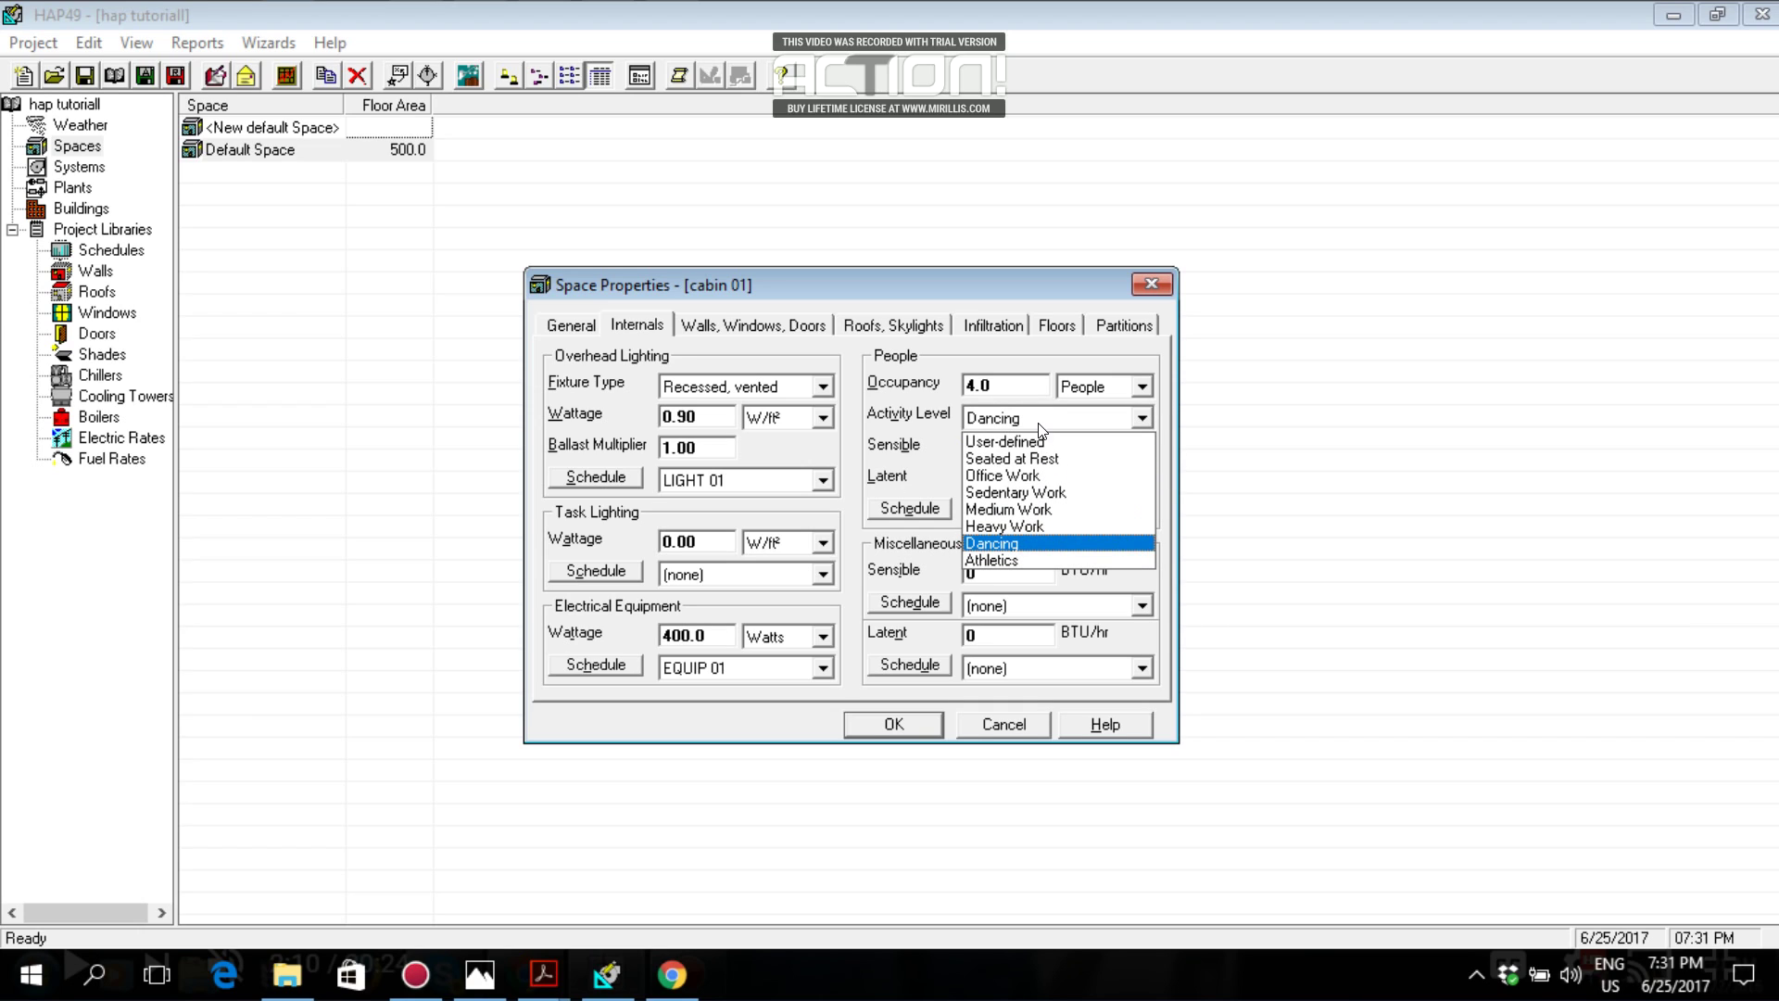
pyautogui.click(1001, 468)
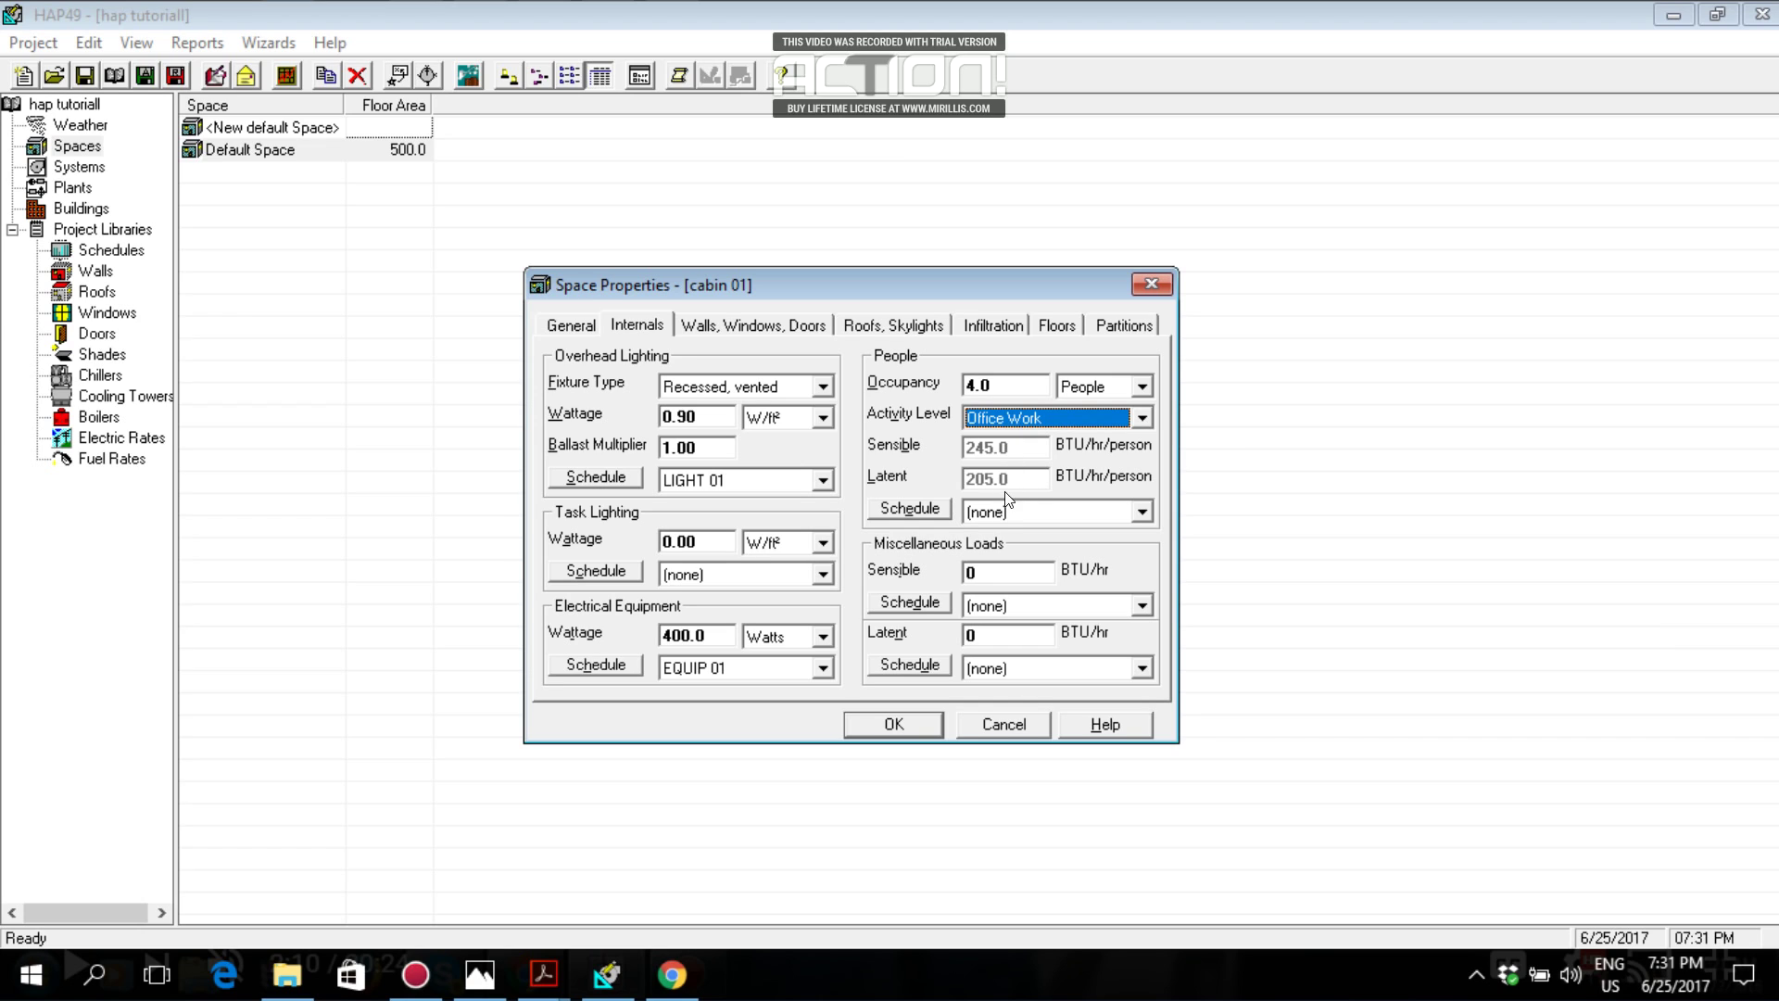
pyautogui.click(1032, 418)
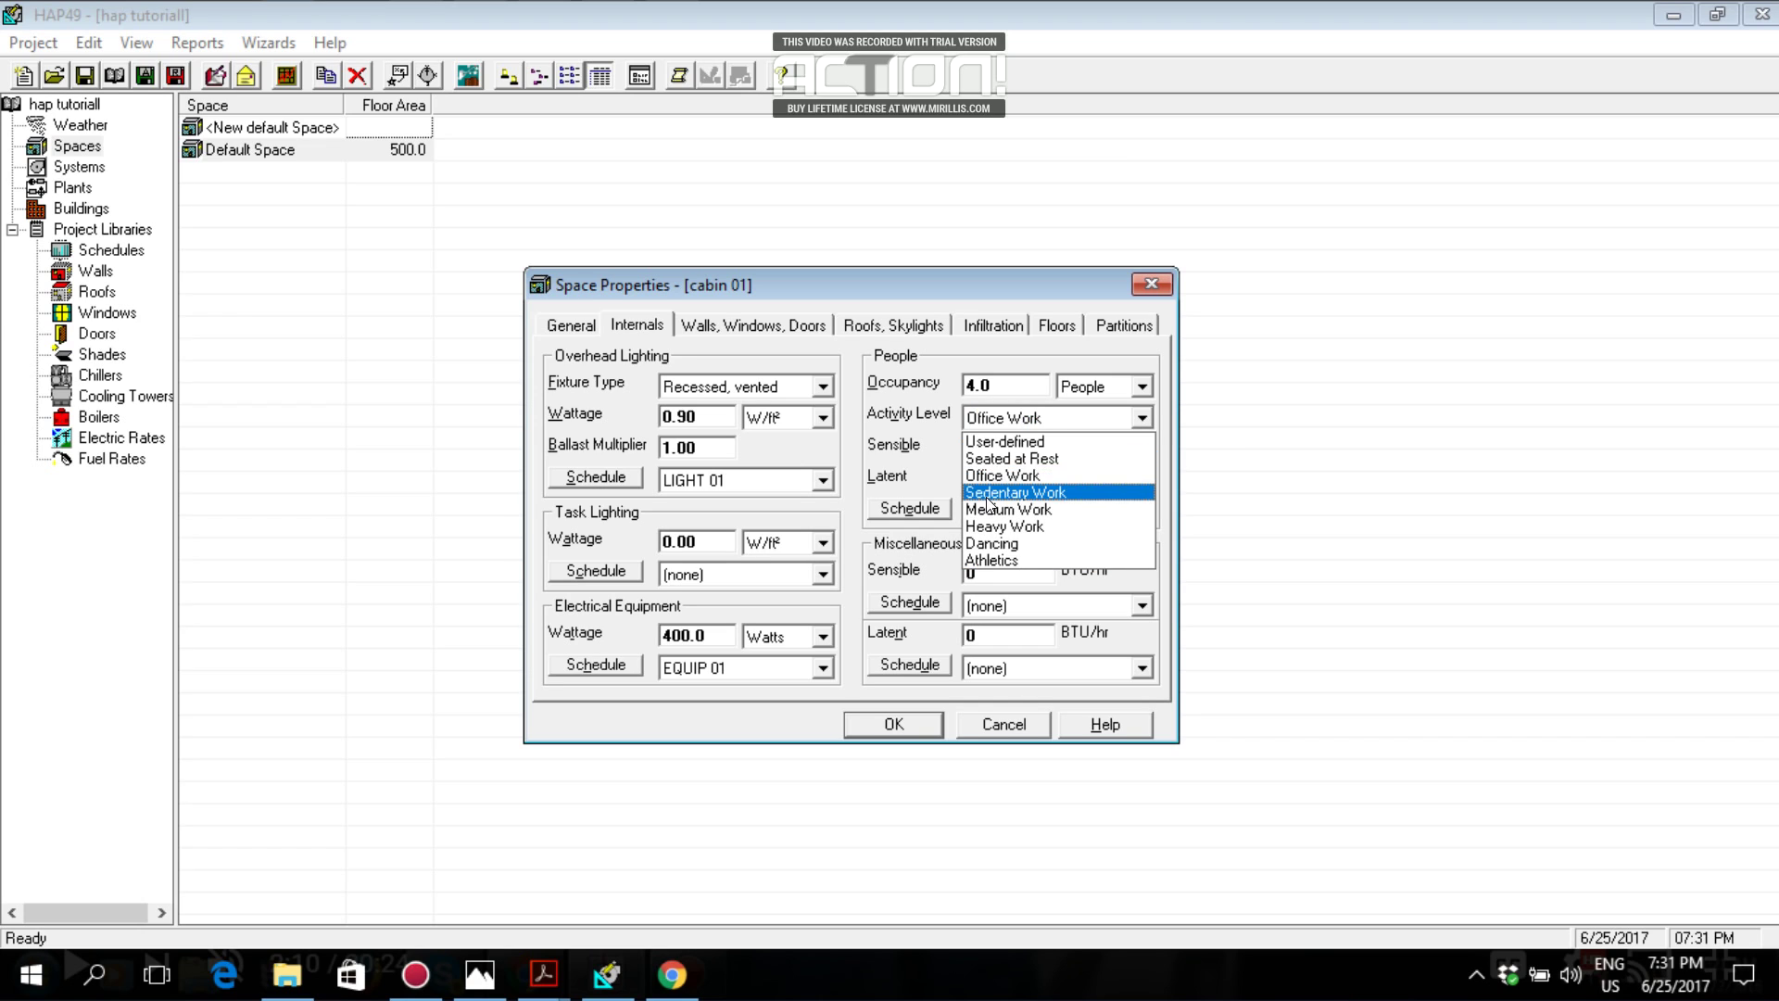
pyautogui.click(995, 473)
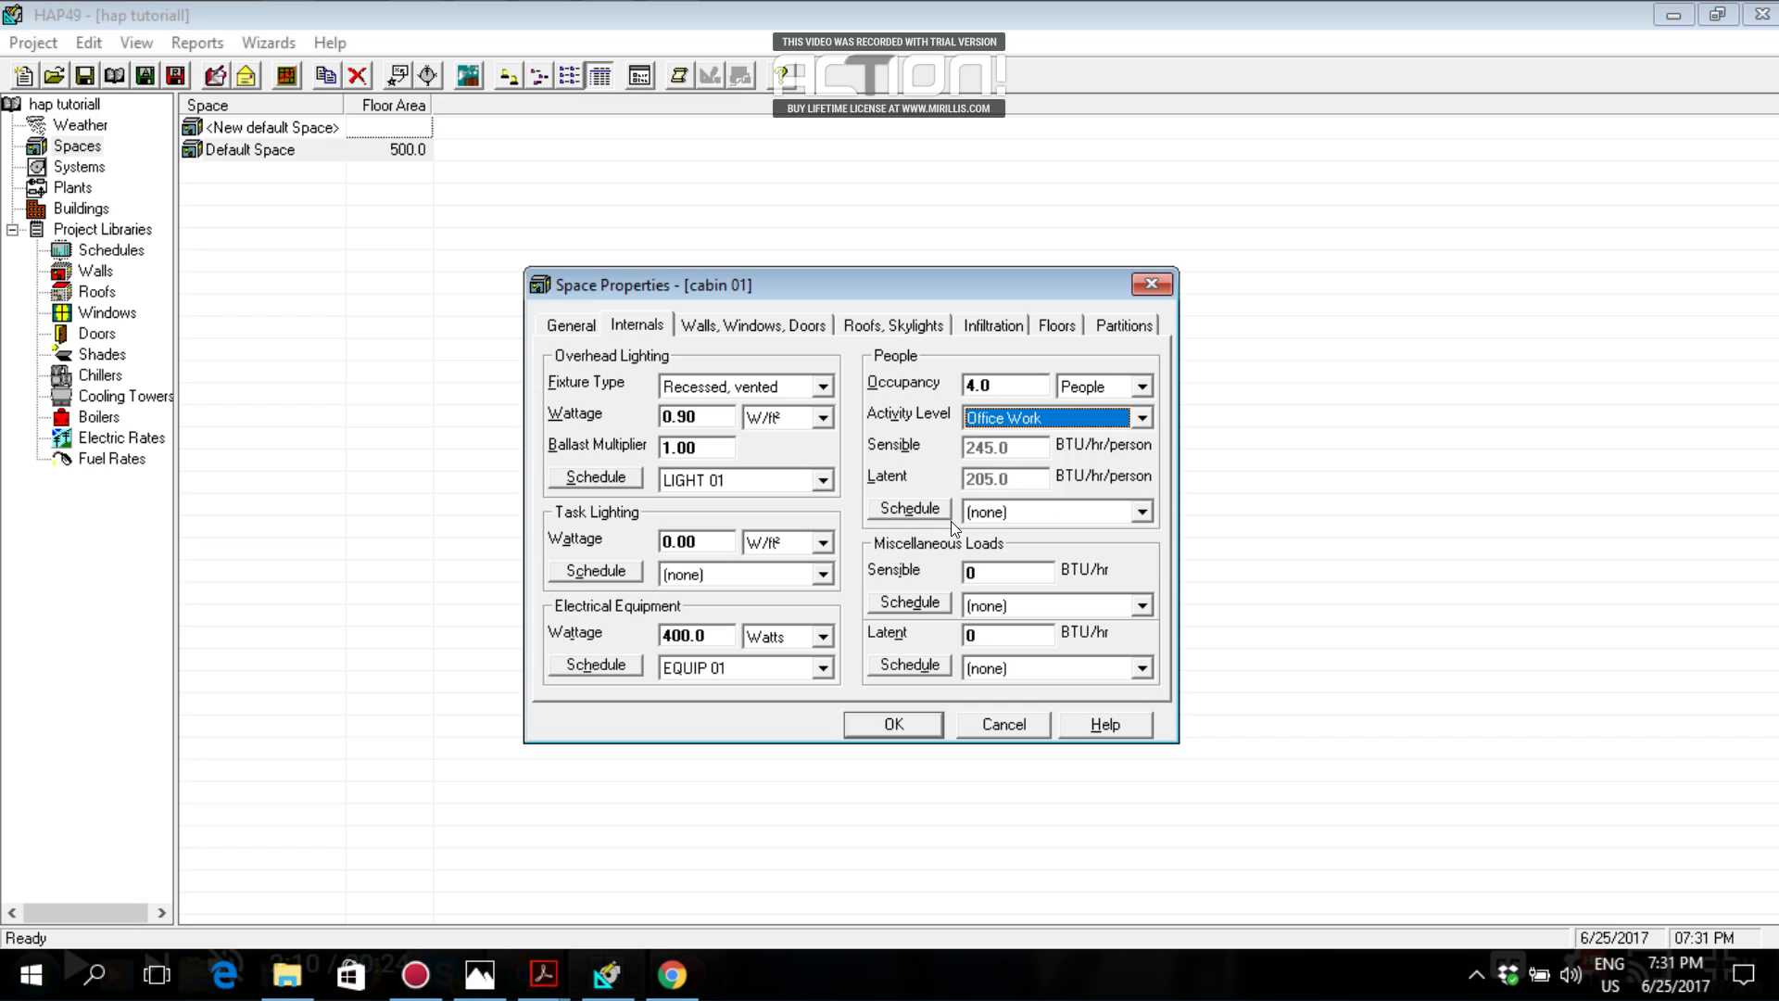
# Assign the OCC 01 schedule to cabin 01's people load.
pyautogui.click(1132, 514)
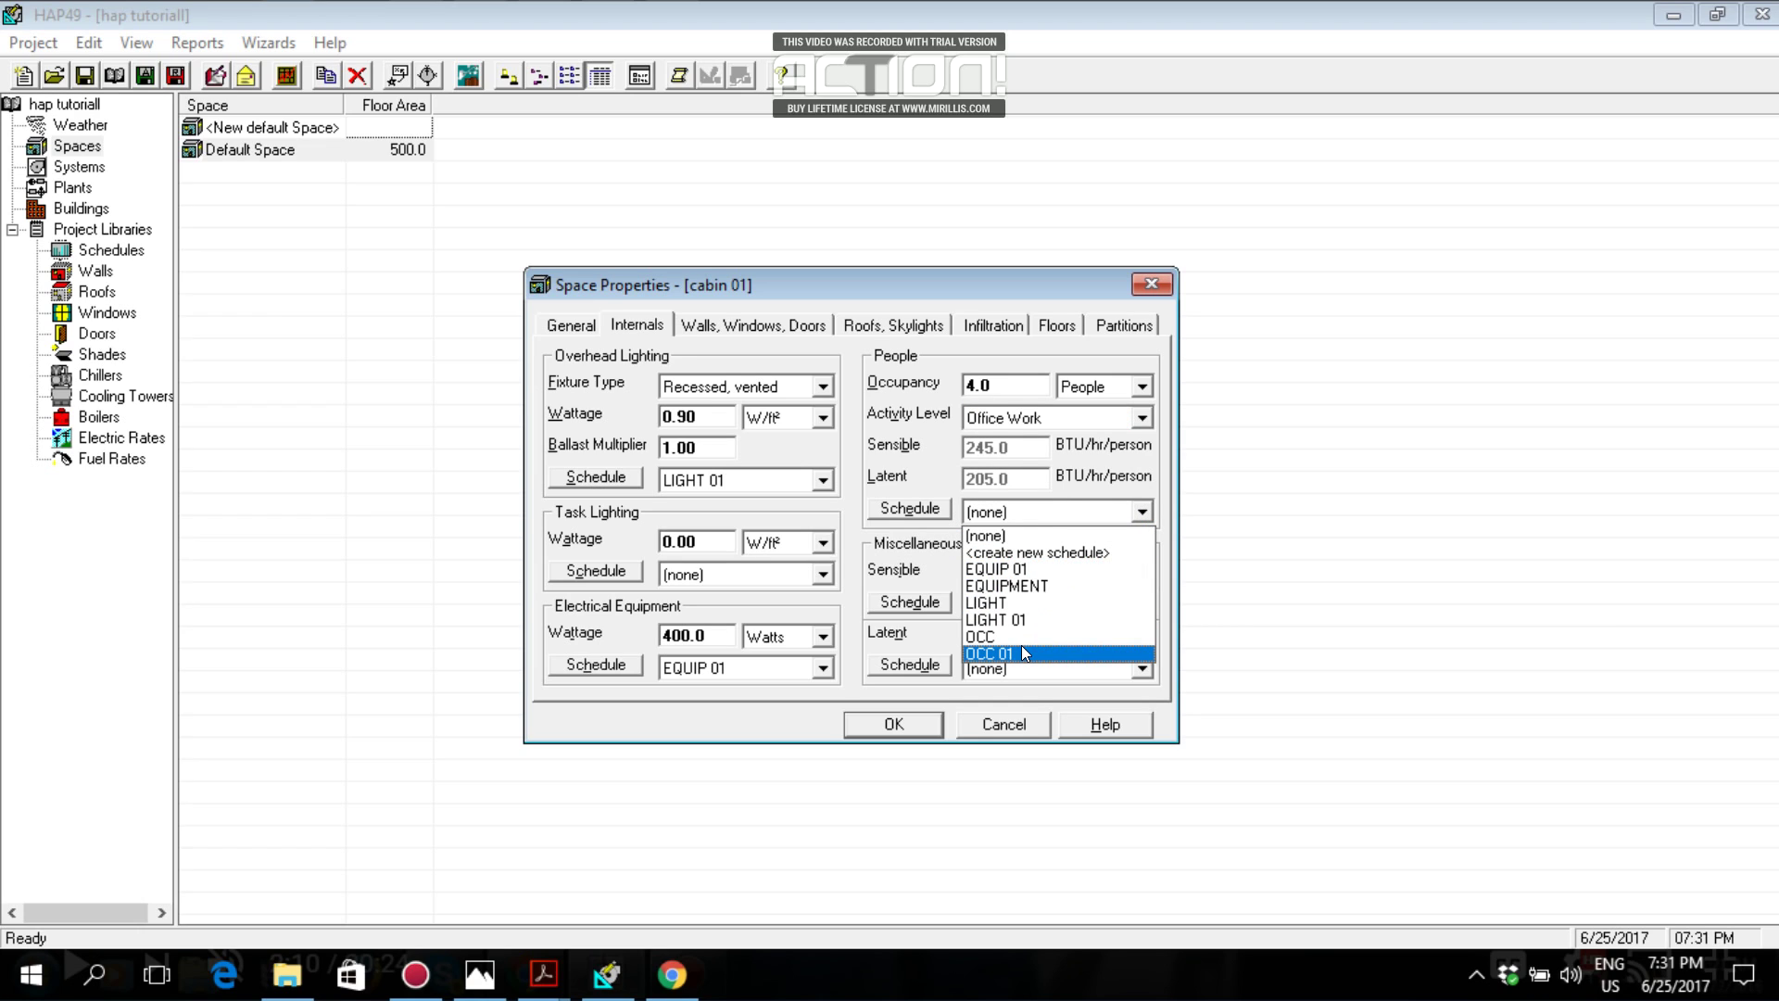
pyautogui.click(1022, 653)
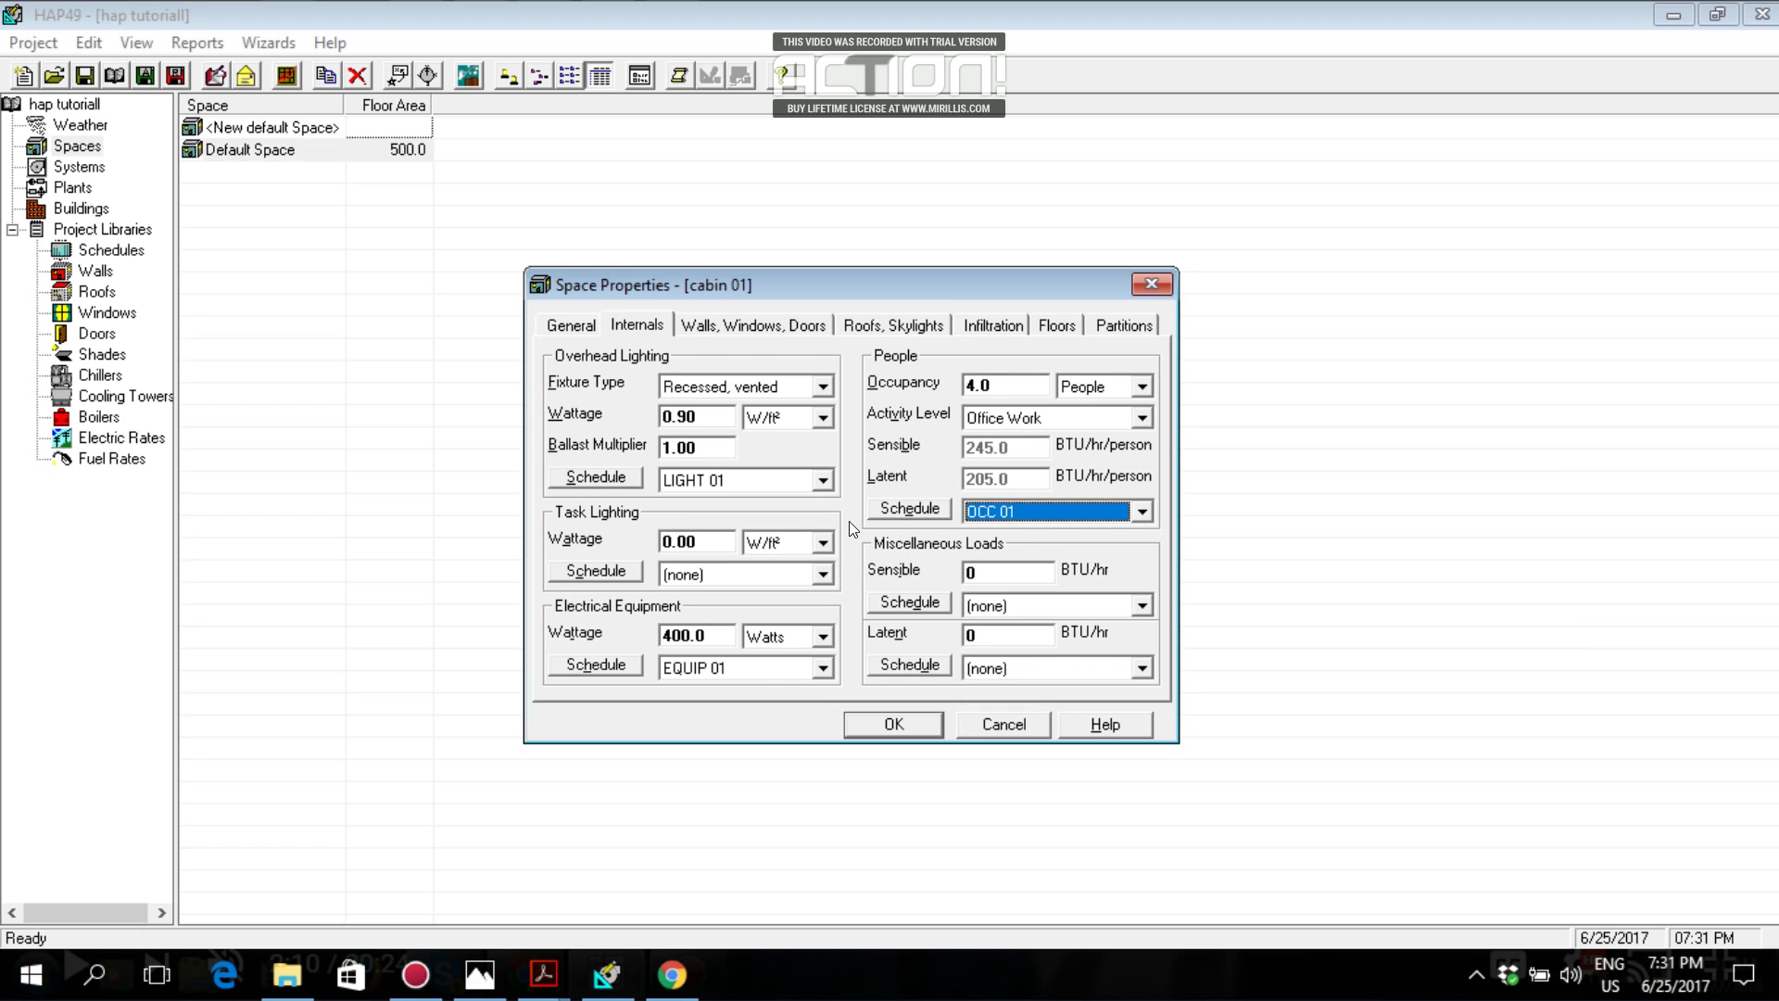
# Open cabin 01's wall, window and door data, examine the cabin walls and their orientation in office layout.png, and return to HAP.
pyautogui.click(732, 326)
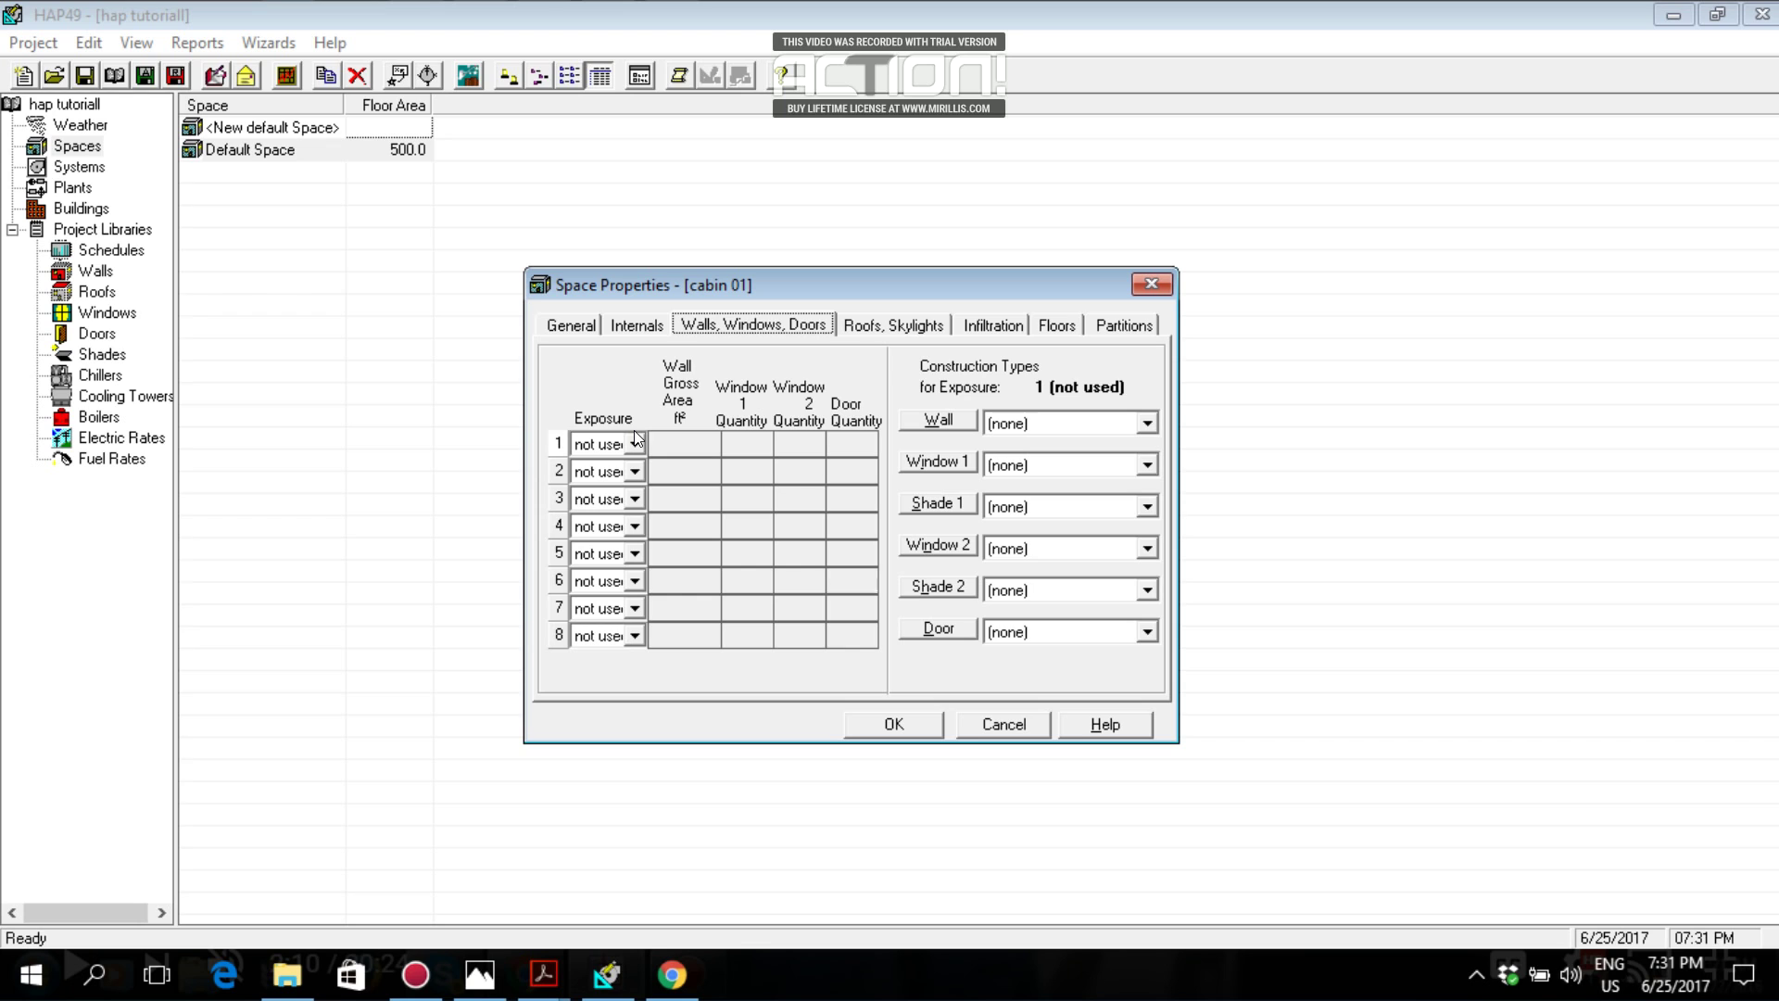
pyautogui.hotkey('alt', 'Tab')
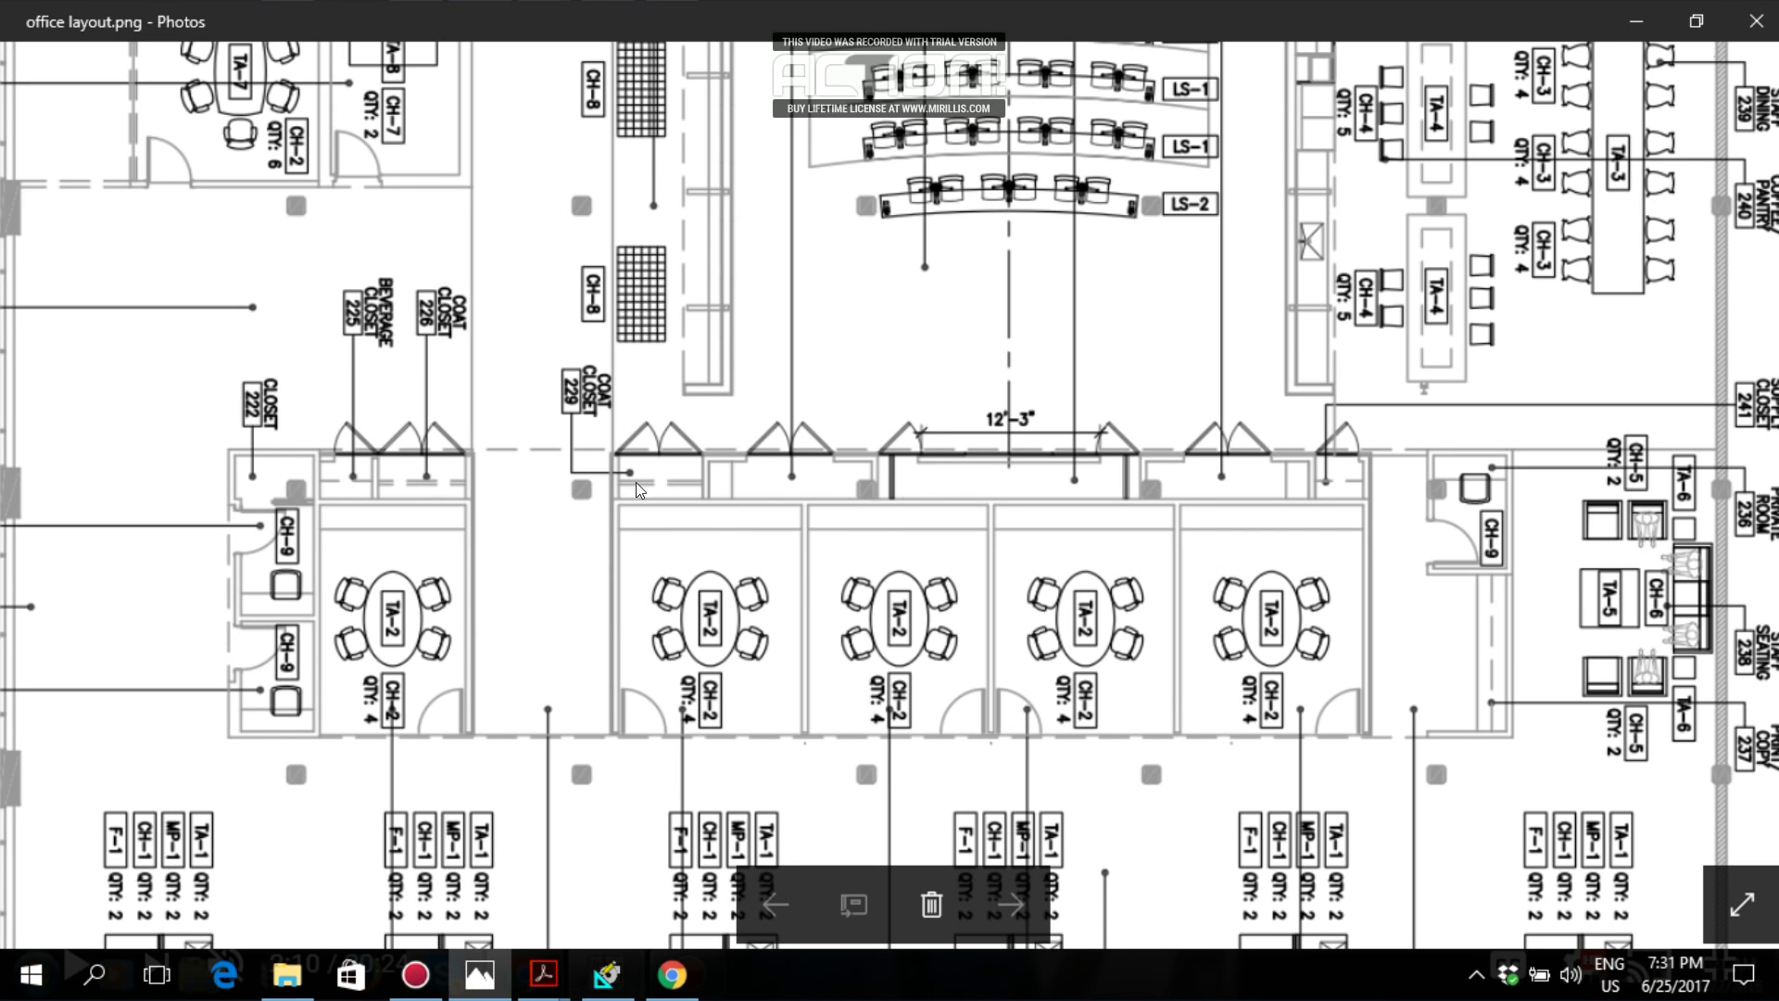
pyautogui.scroll(-1, 753, 672)
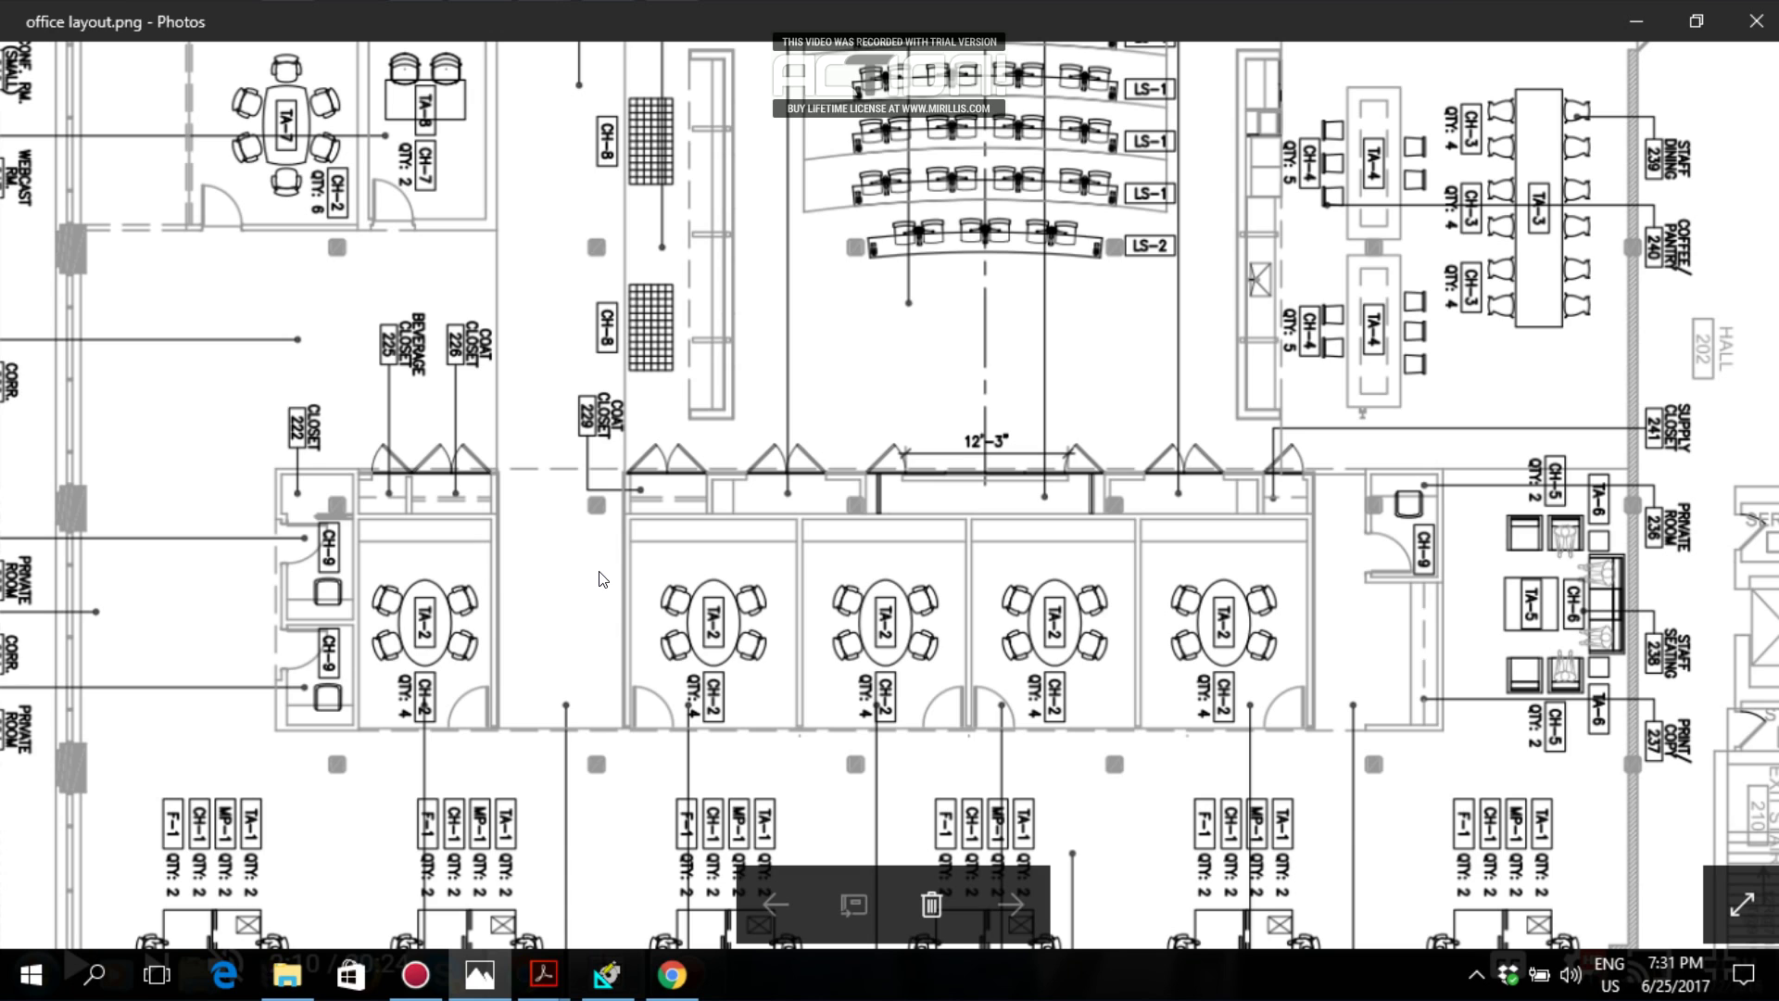
pyautogui.scroll(-2, 752, 571)
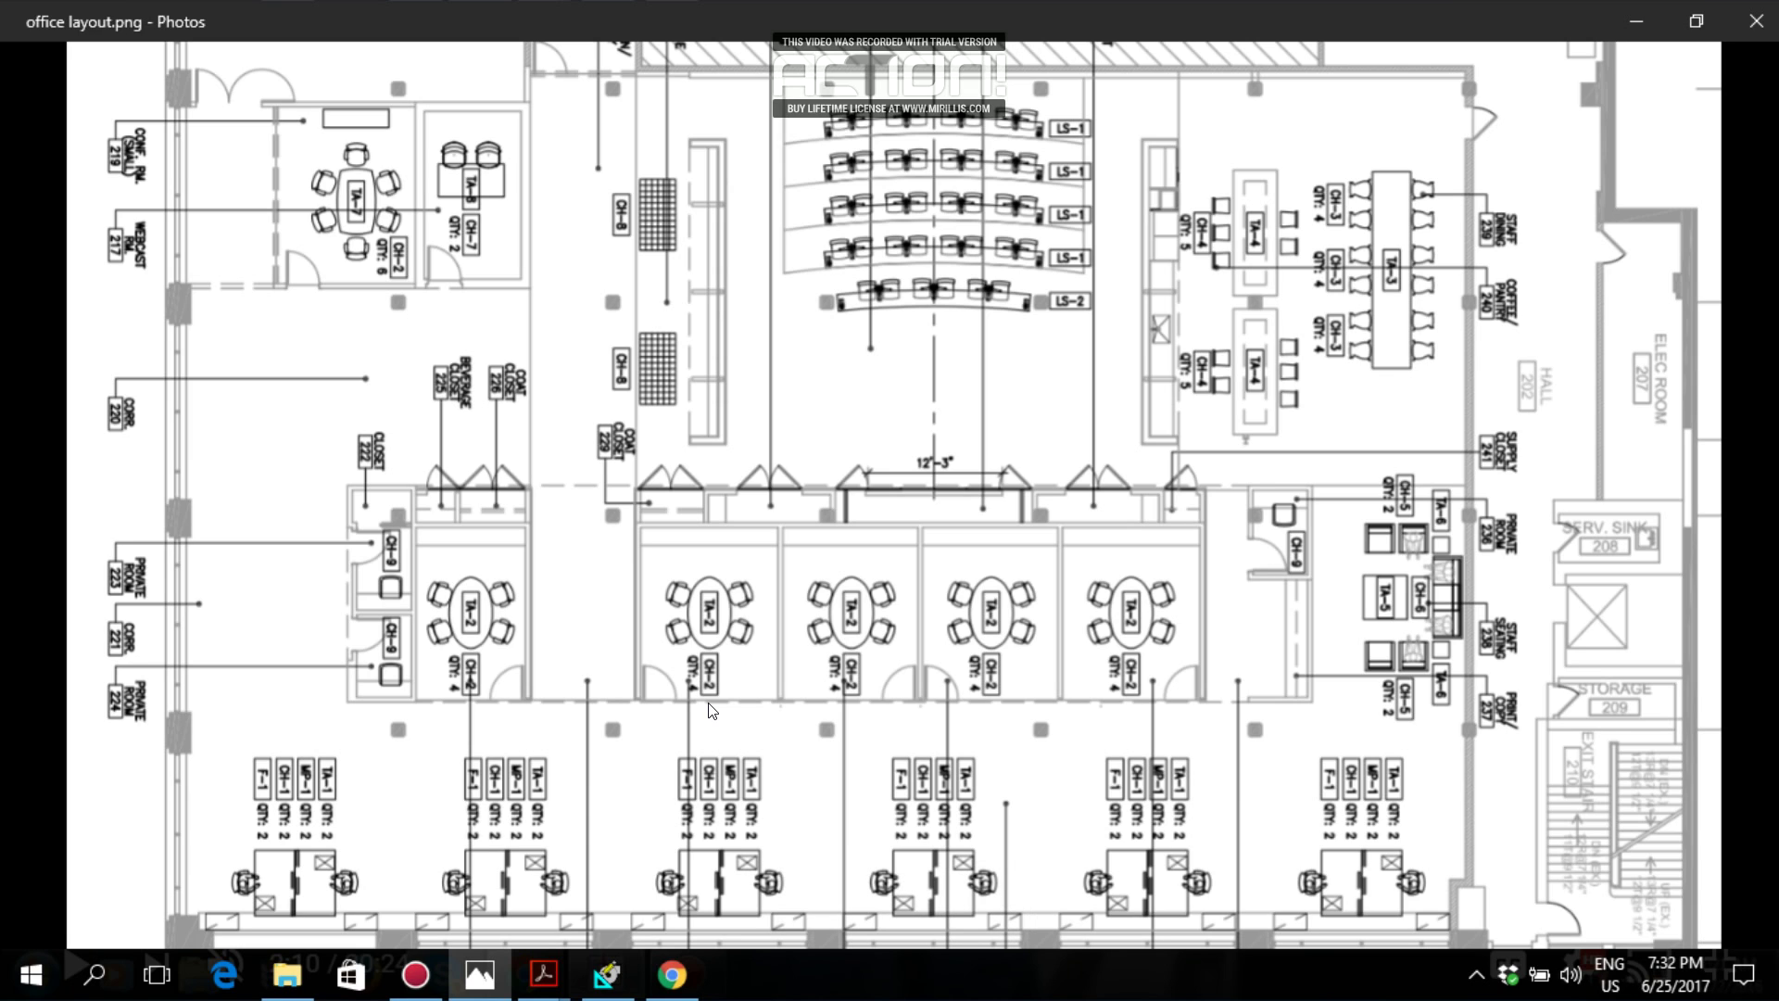
pyautogui.hotkey('alt', 'Tab')
pyautogui.hotkey('alt', 'Tab')
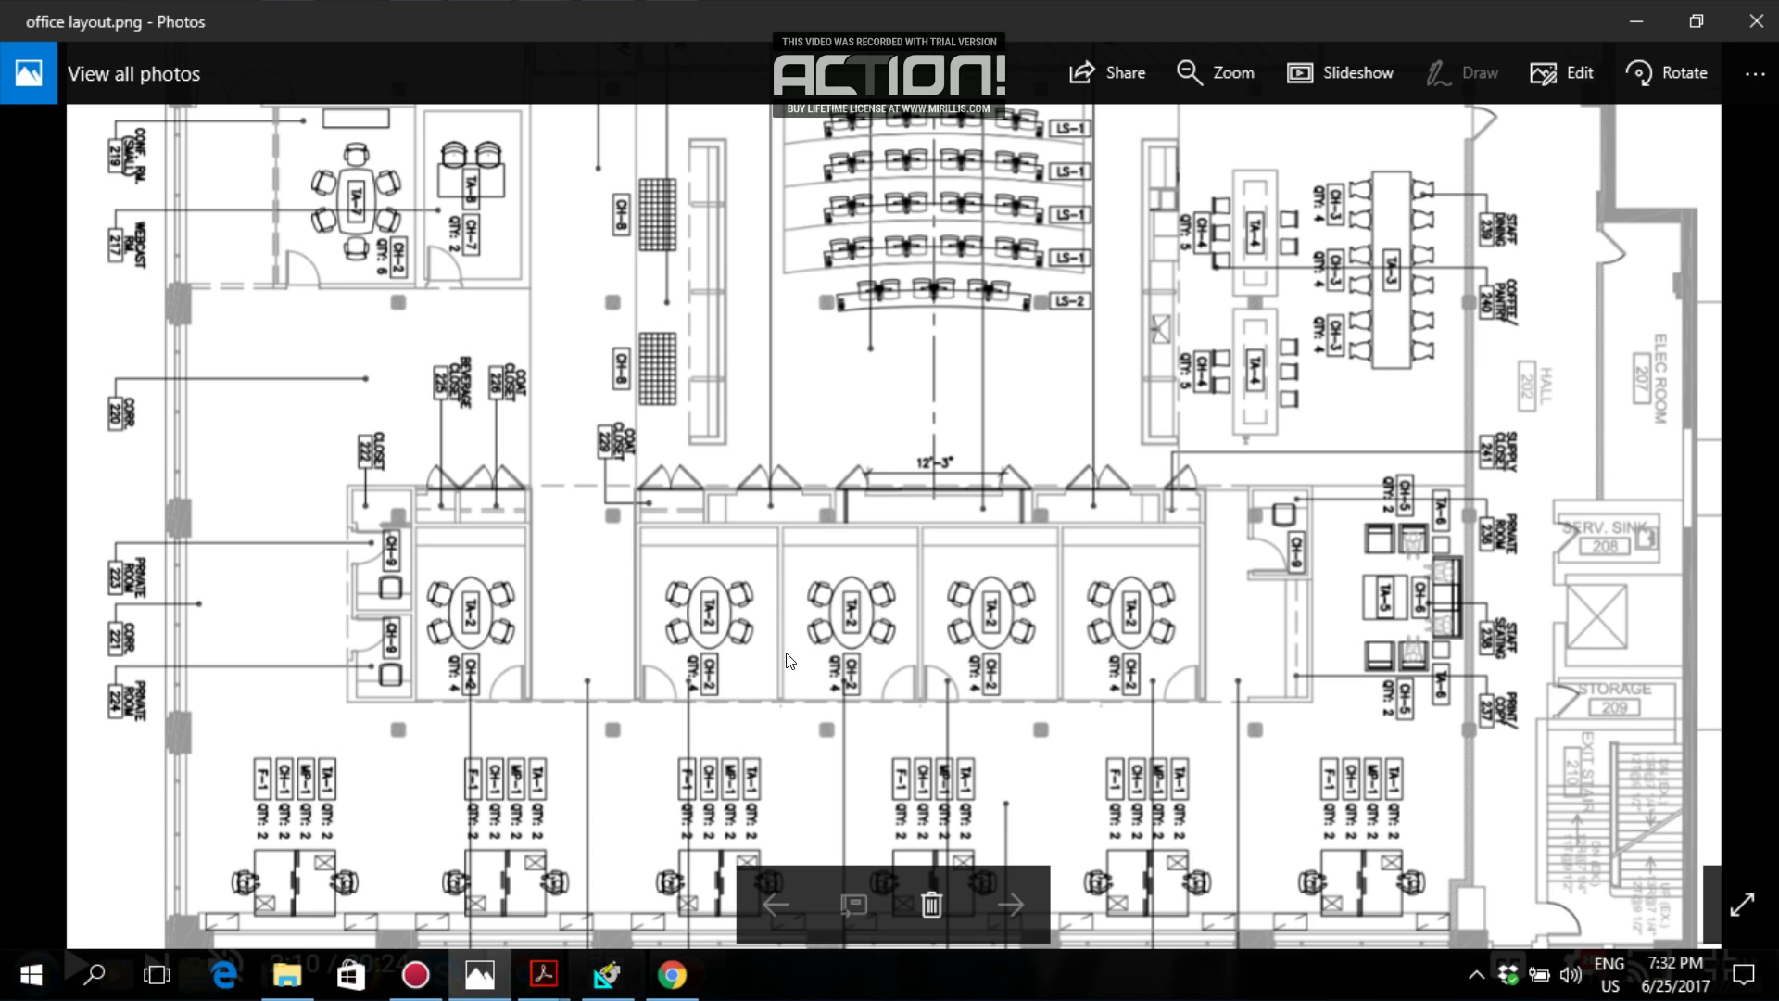
pyautogui.hotkey('alt', 'Tab')
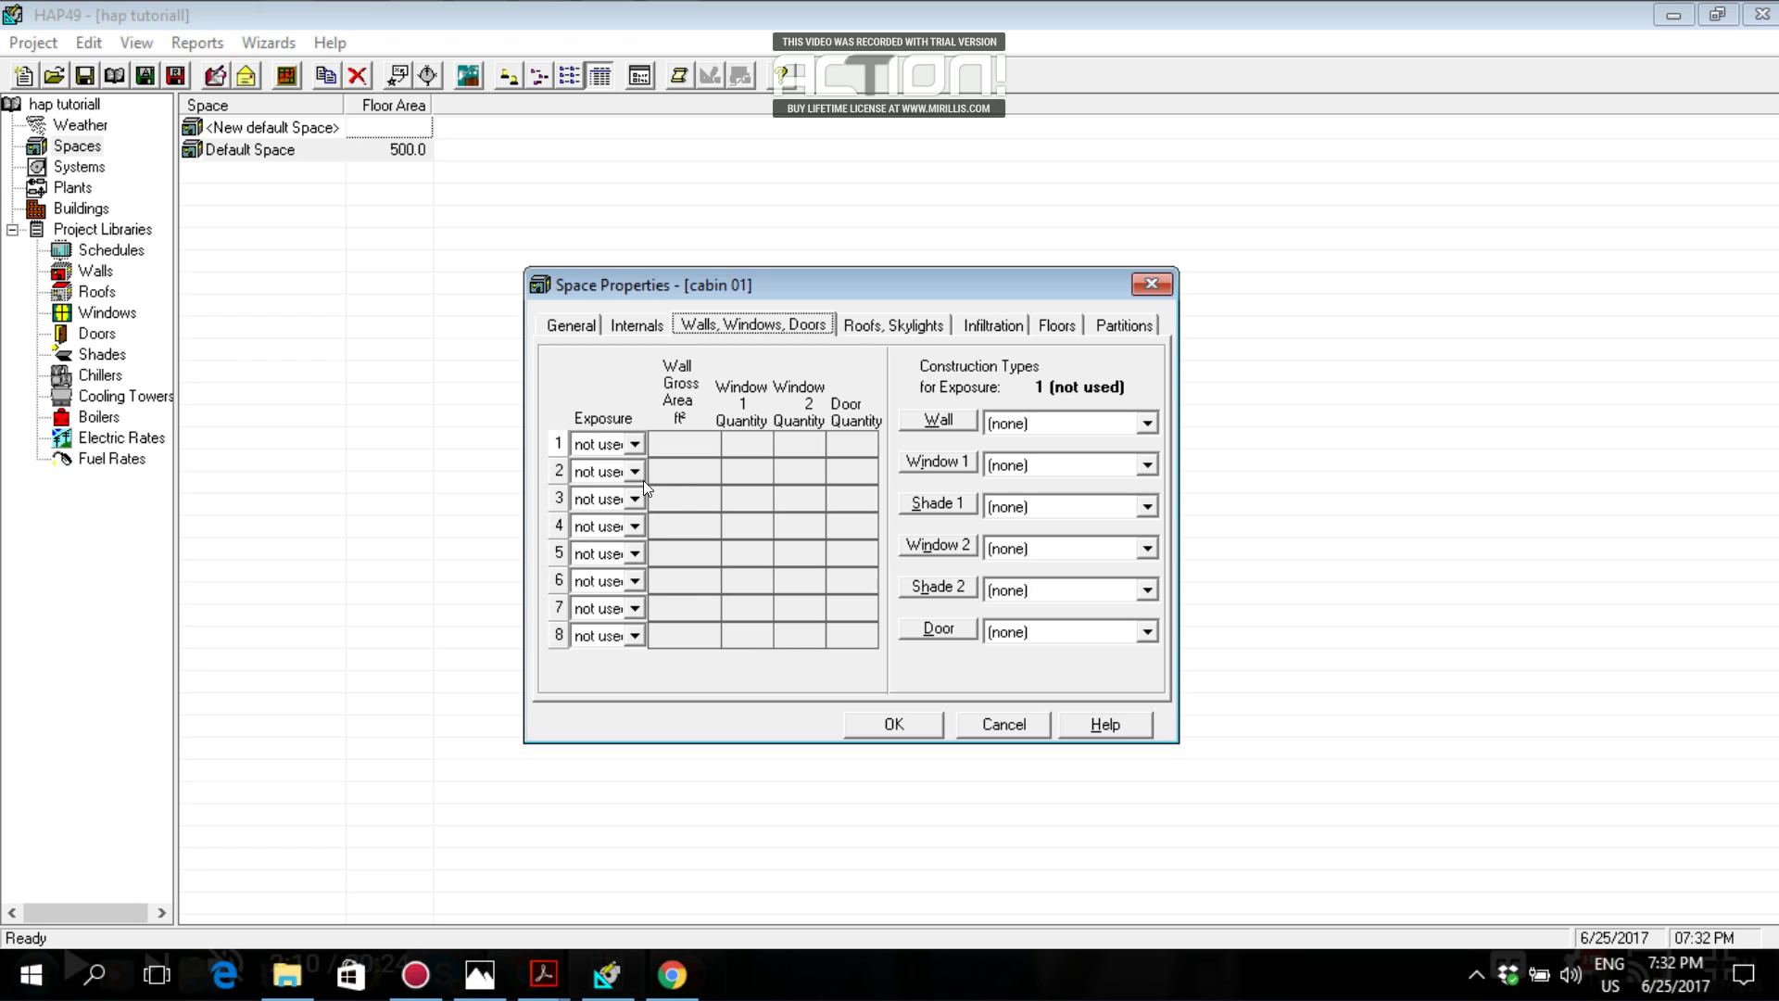
pyautogui.hotkey('alt', 'Tab')
pyautogui.hotkey('alt', 'Tab')
pyautogui.hotkey('alt', 'Tab')
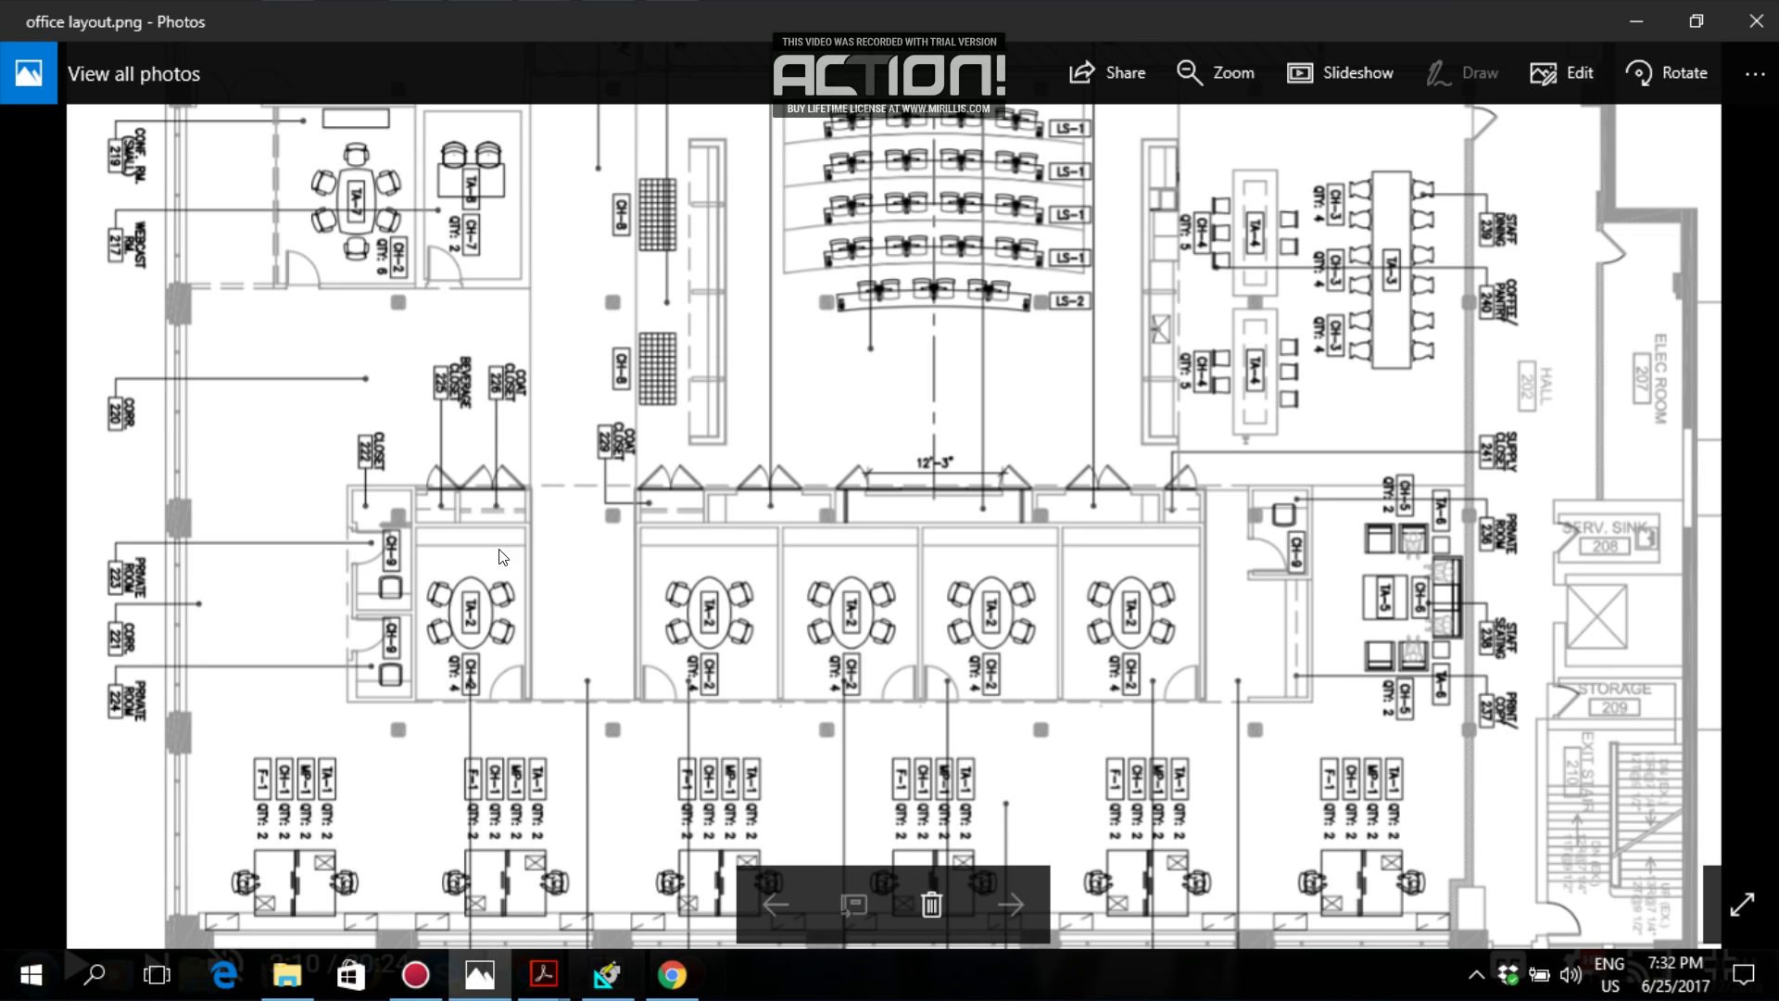
pyautogui.scroll(3, 306, 224)
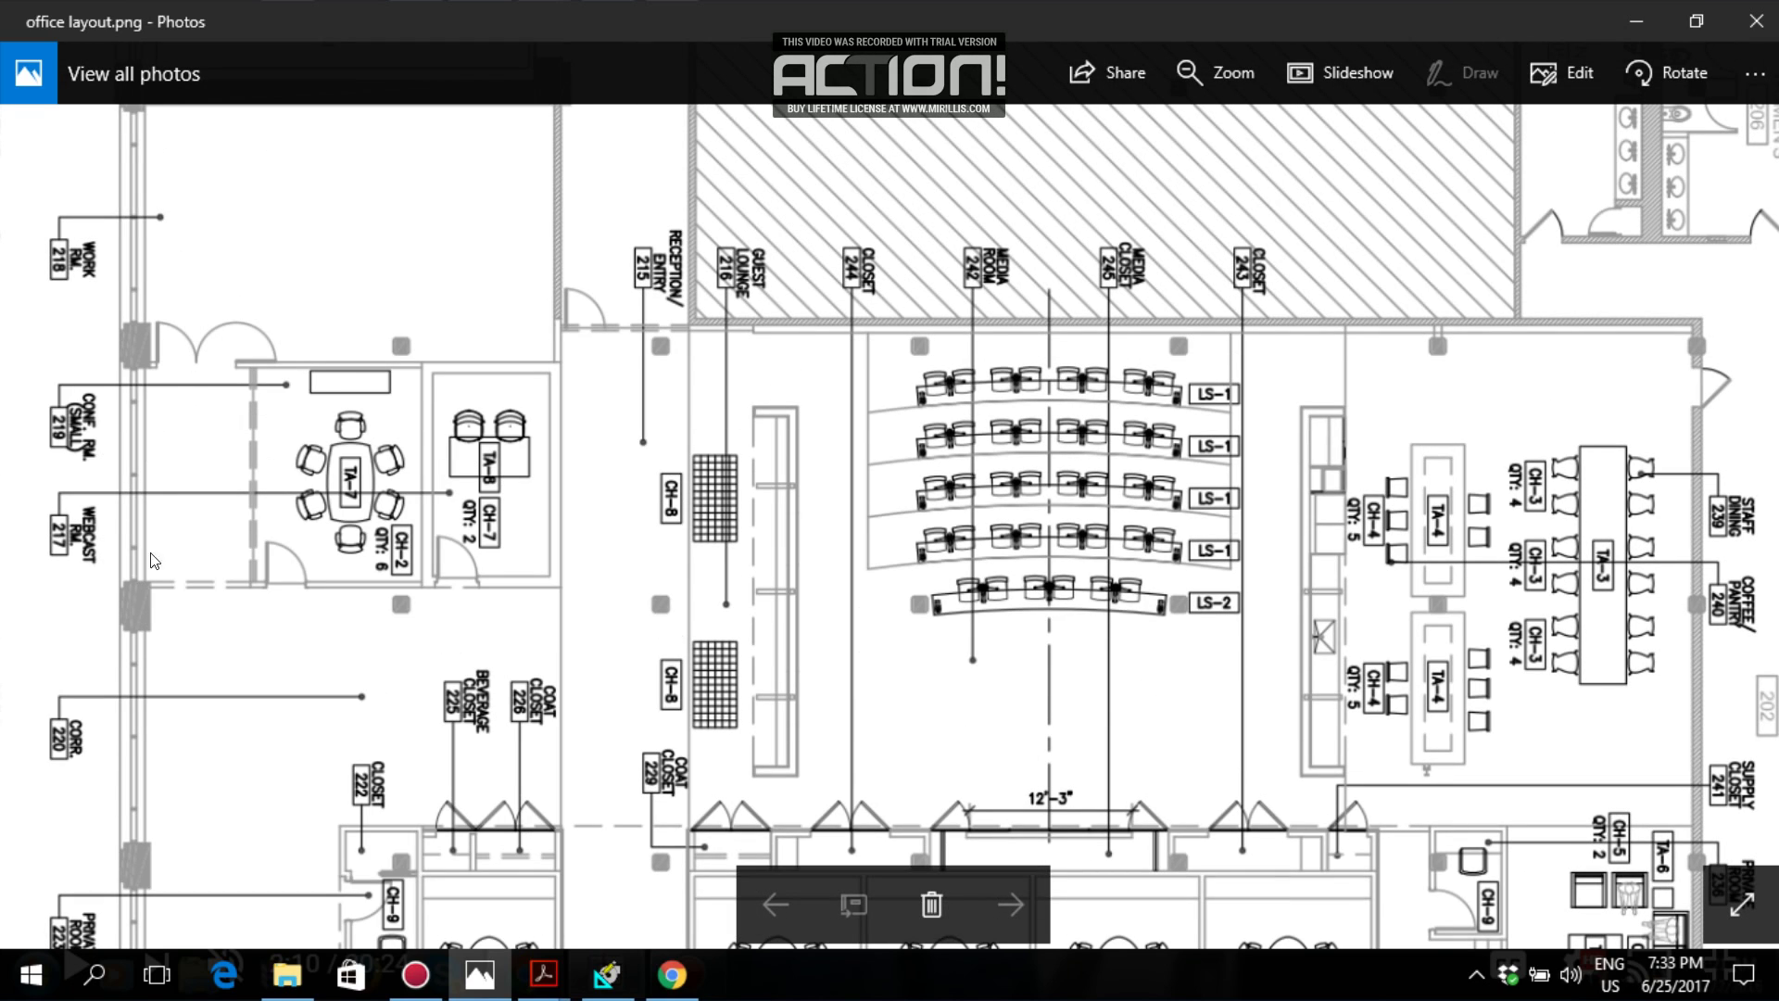
pyautogui.hotkey('alt', 'Tab')
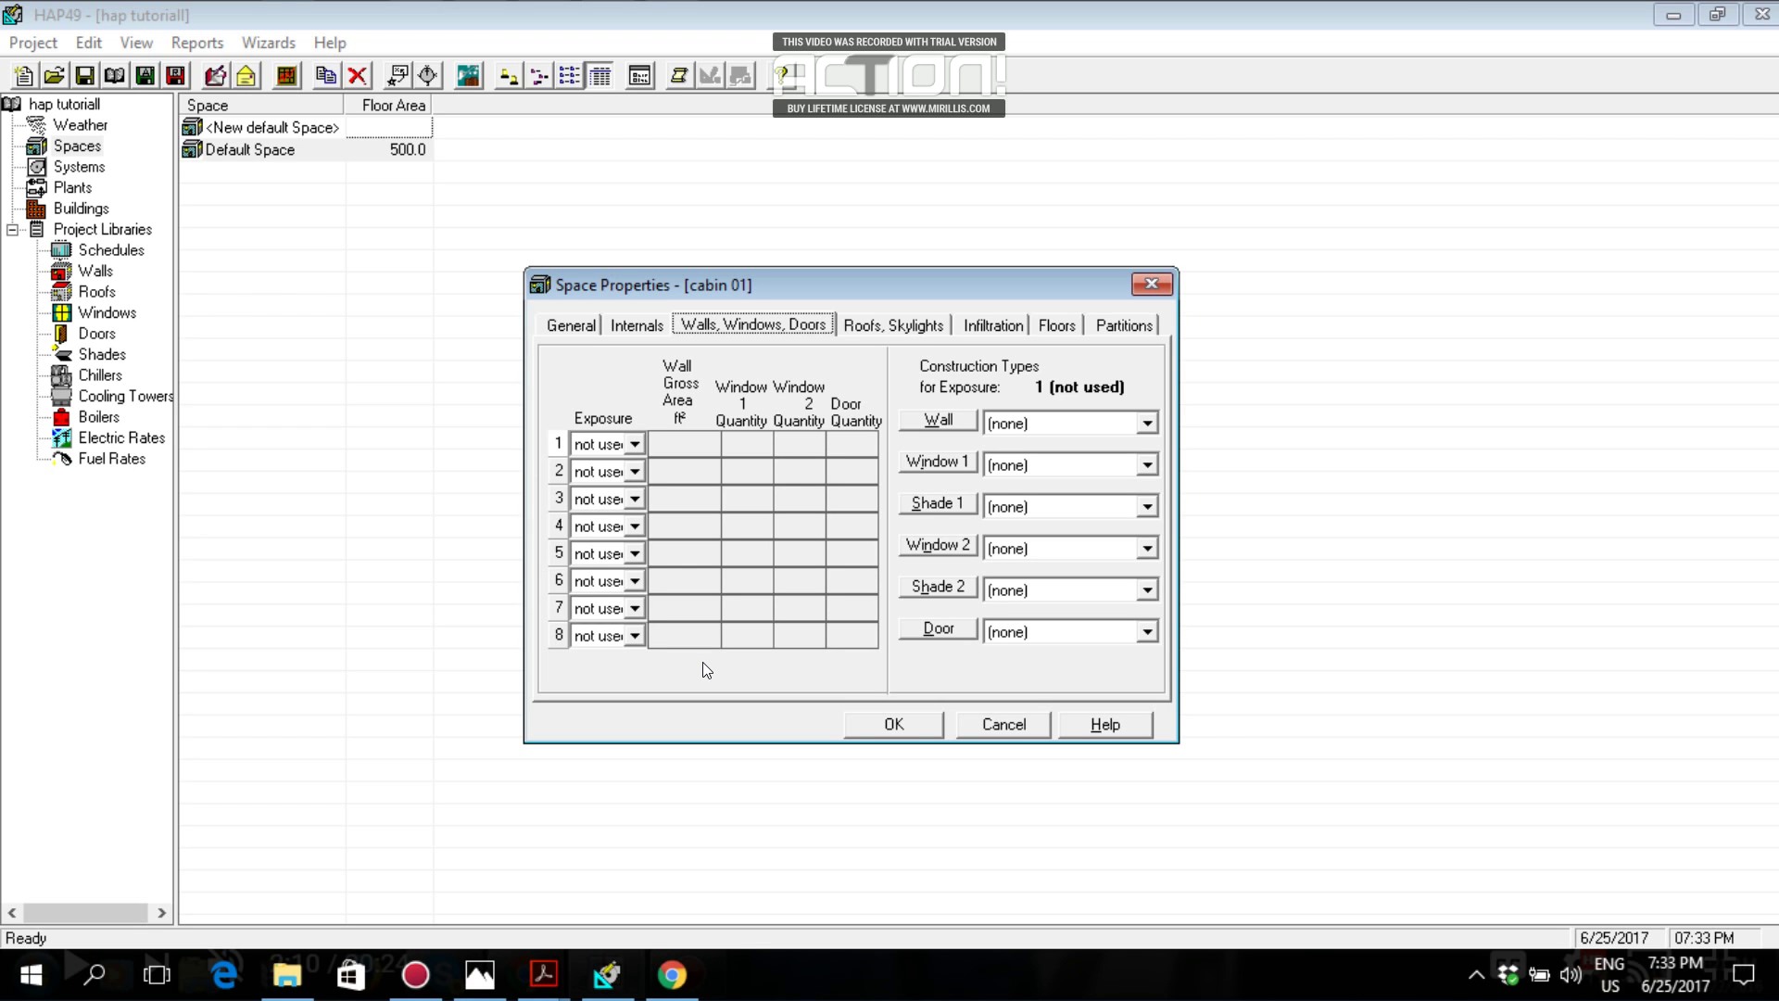
pyautogui.hotkey('alt', 'Tab')
pyautogui.scroll(-2, 702, 662)
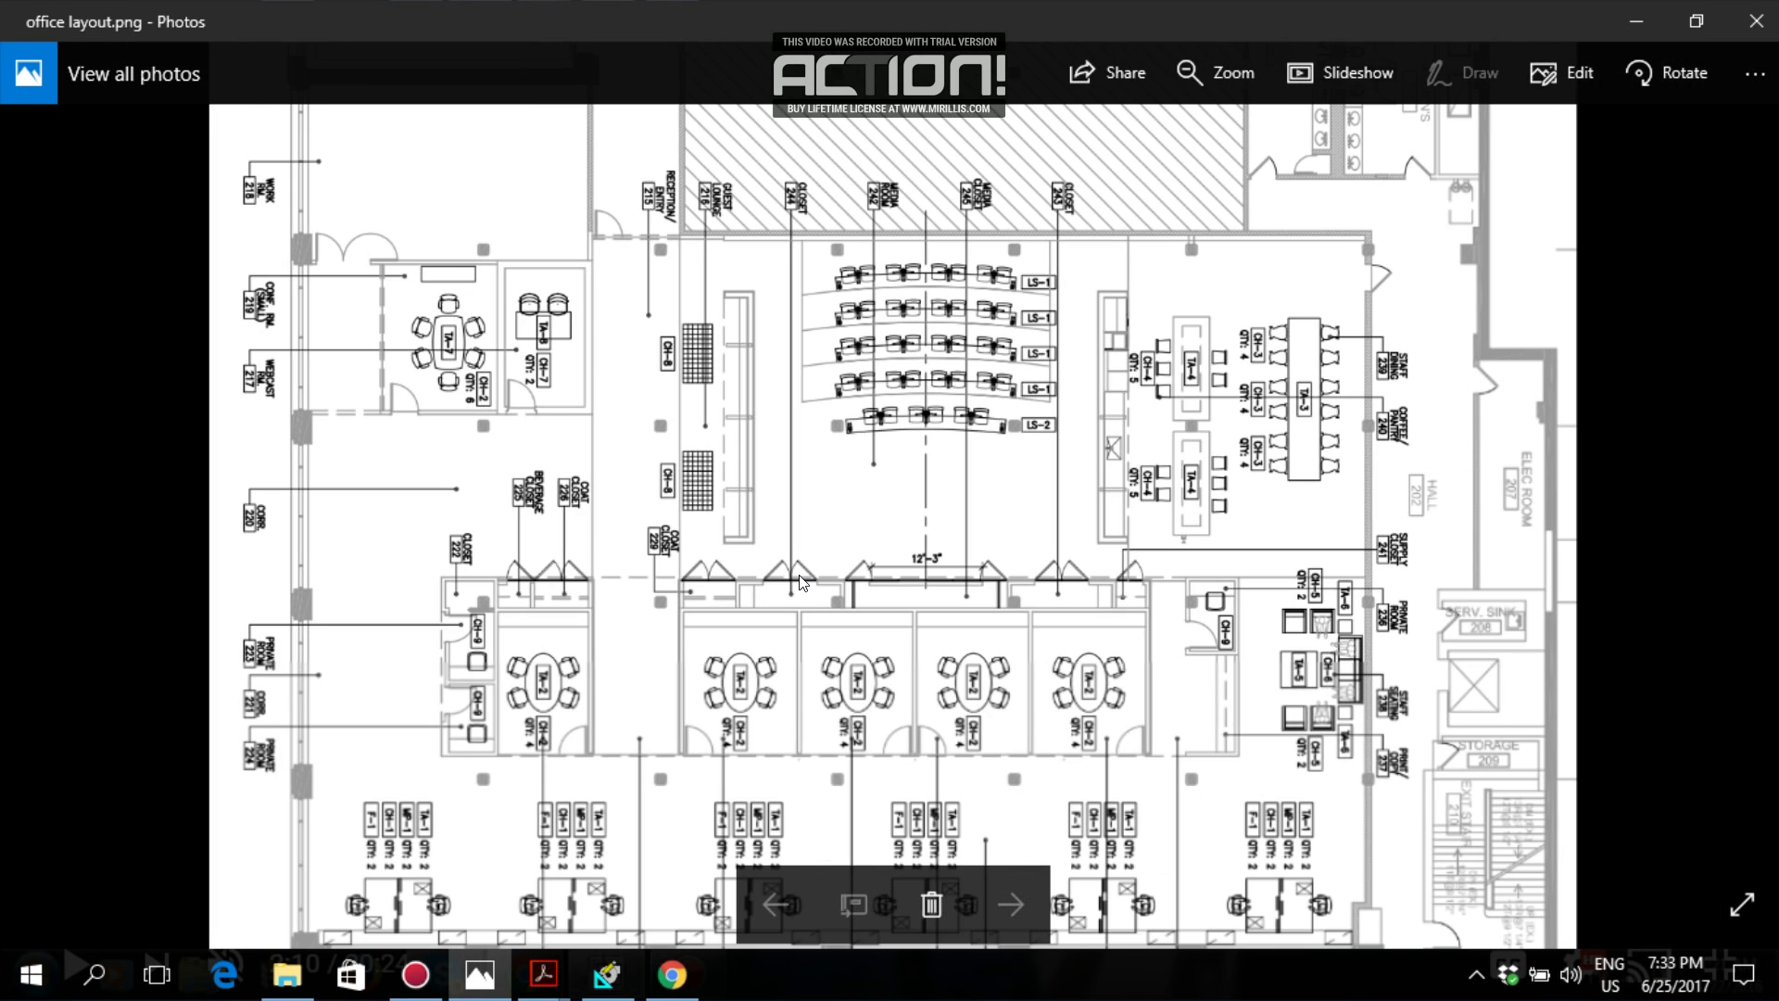
pyautogui.scroll(2, 675, 582)
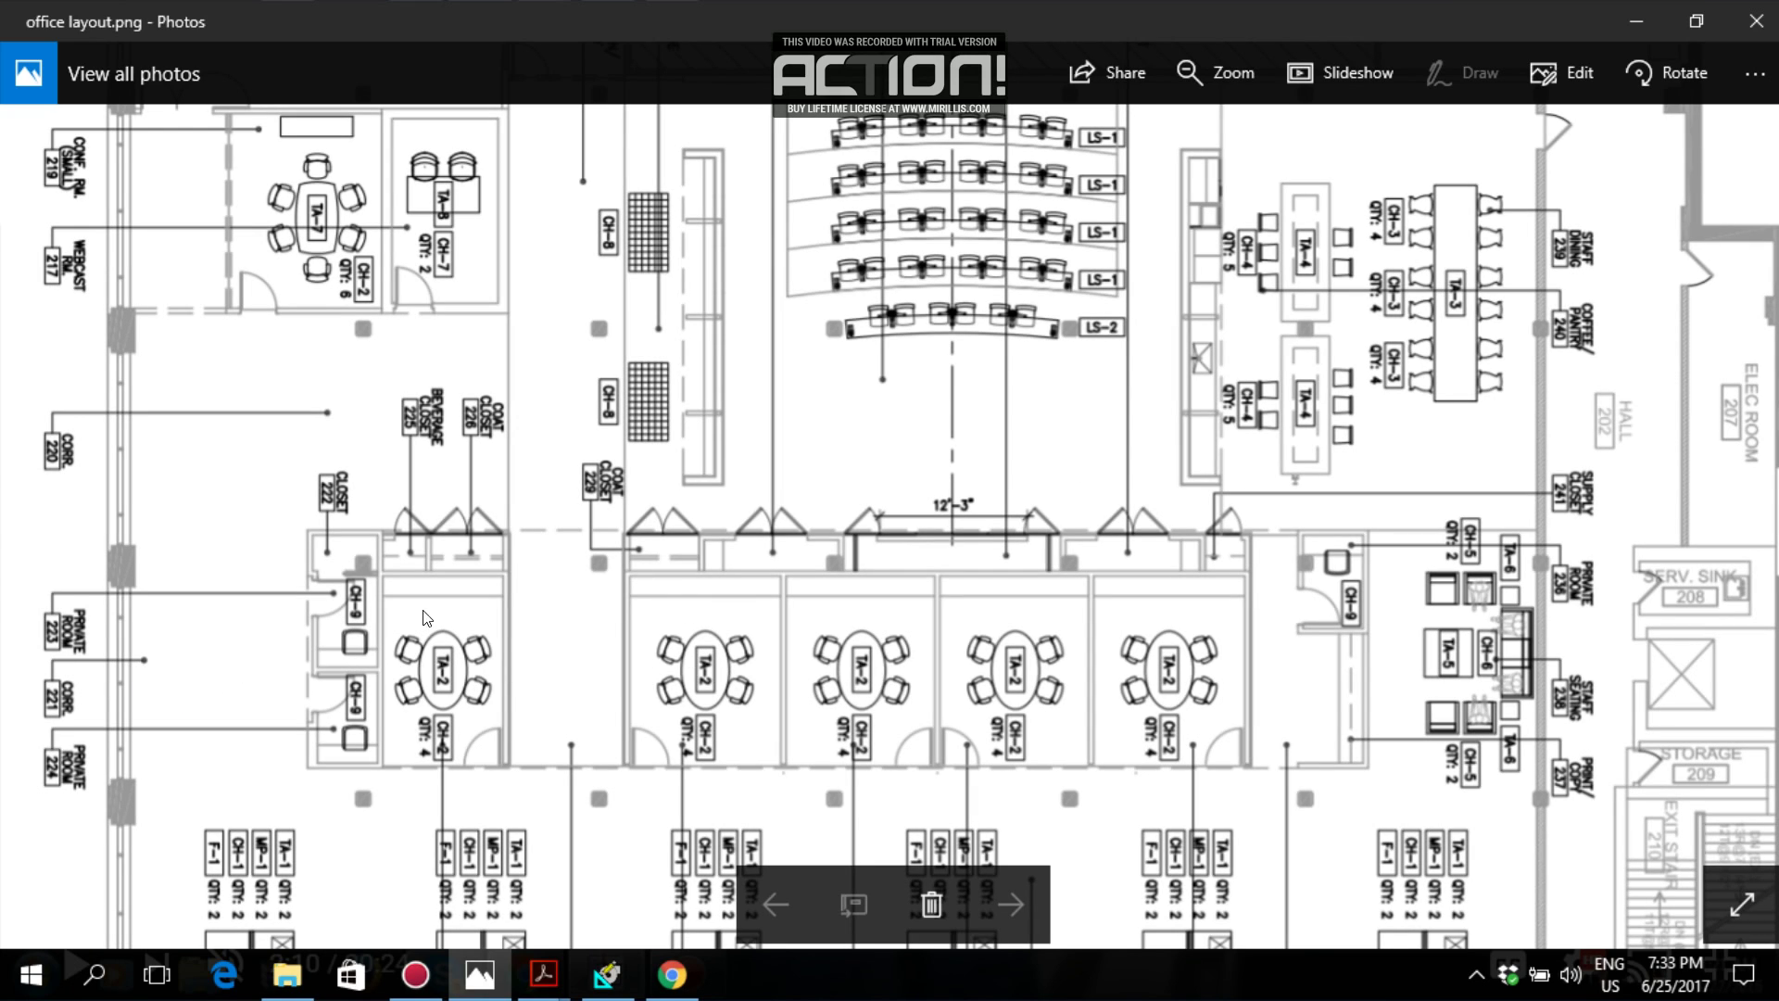
pyautogui.hotkey('alt', 'Tab')
# Set the first wall exposure of cabin 01 to W.
pyautogui.click(641, 444)
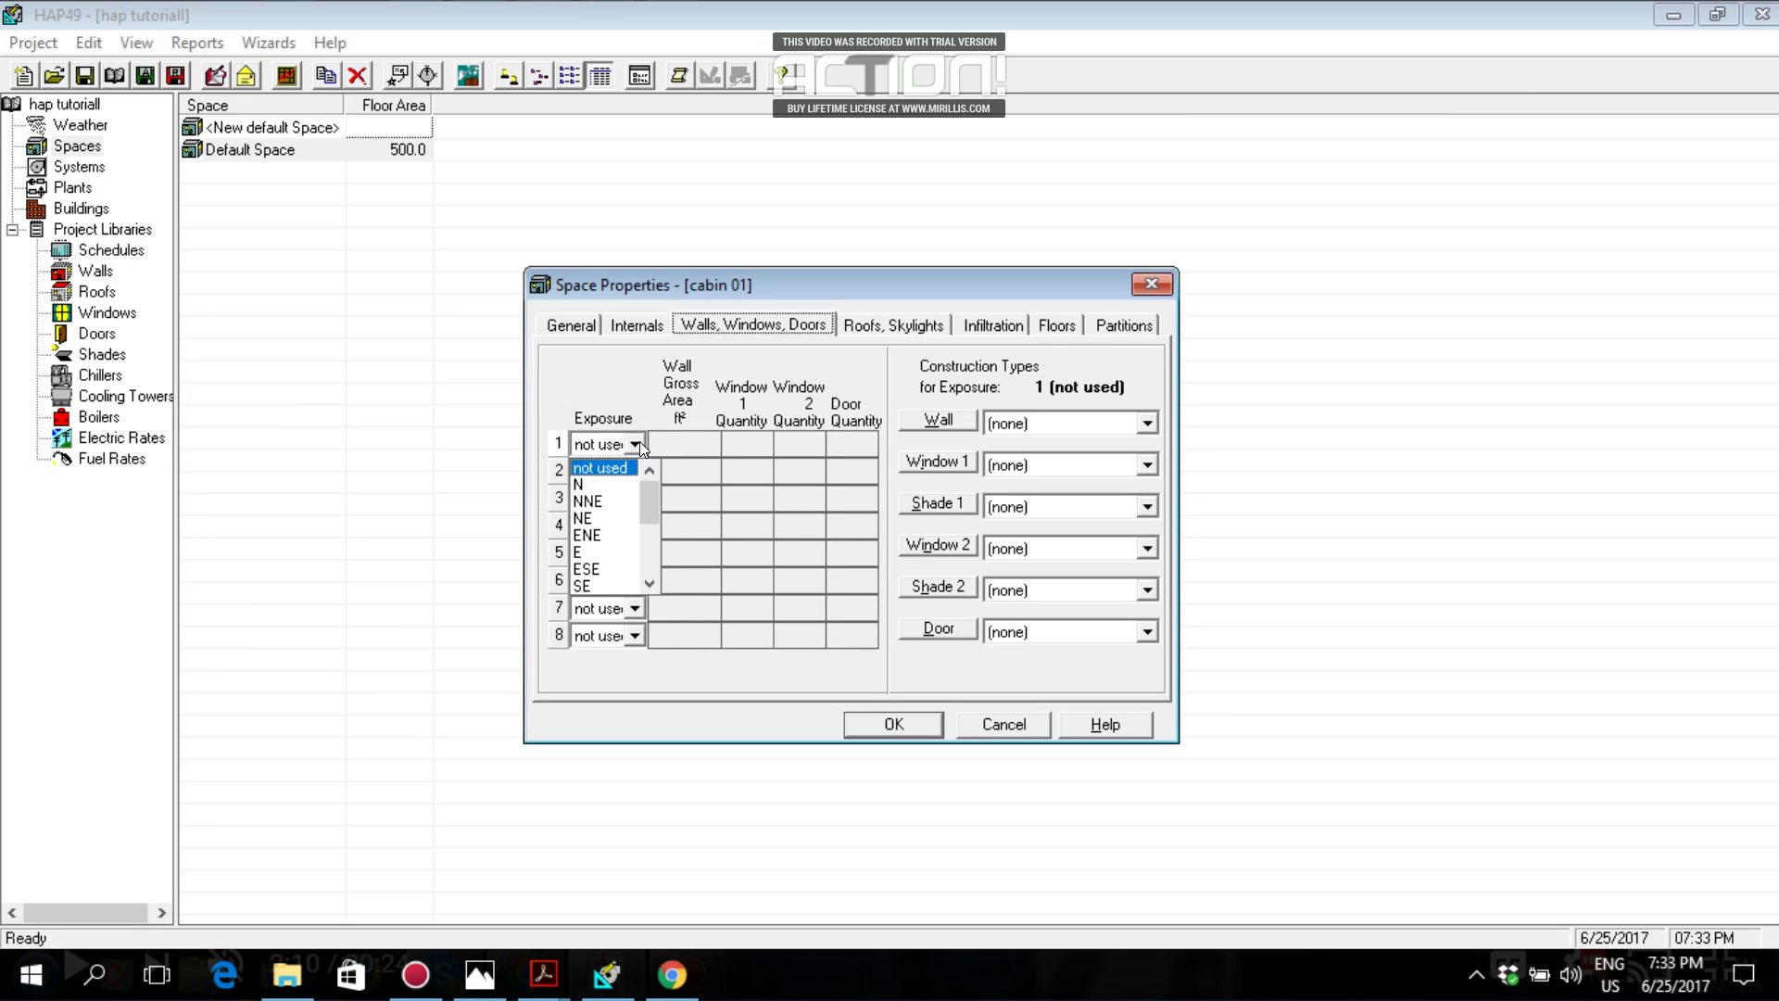
pyautogui.scroll(-1, 590, 567)
pyautogui.scroll(-2, 590, 567)
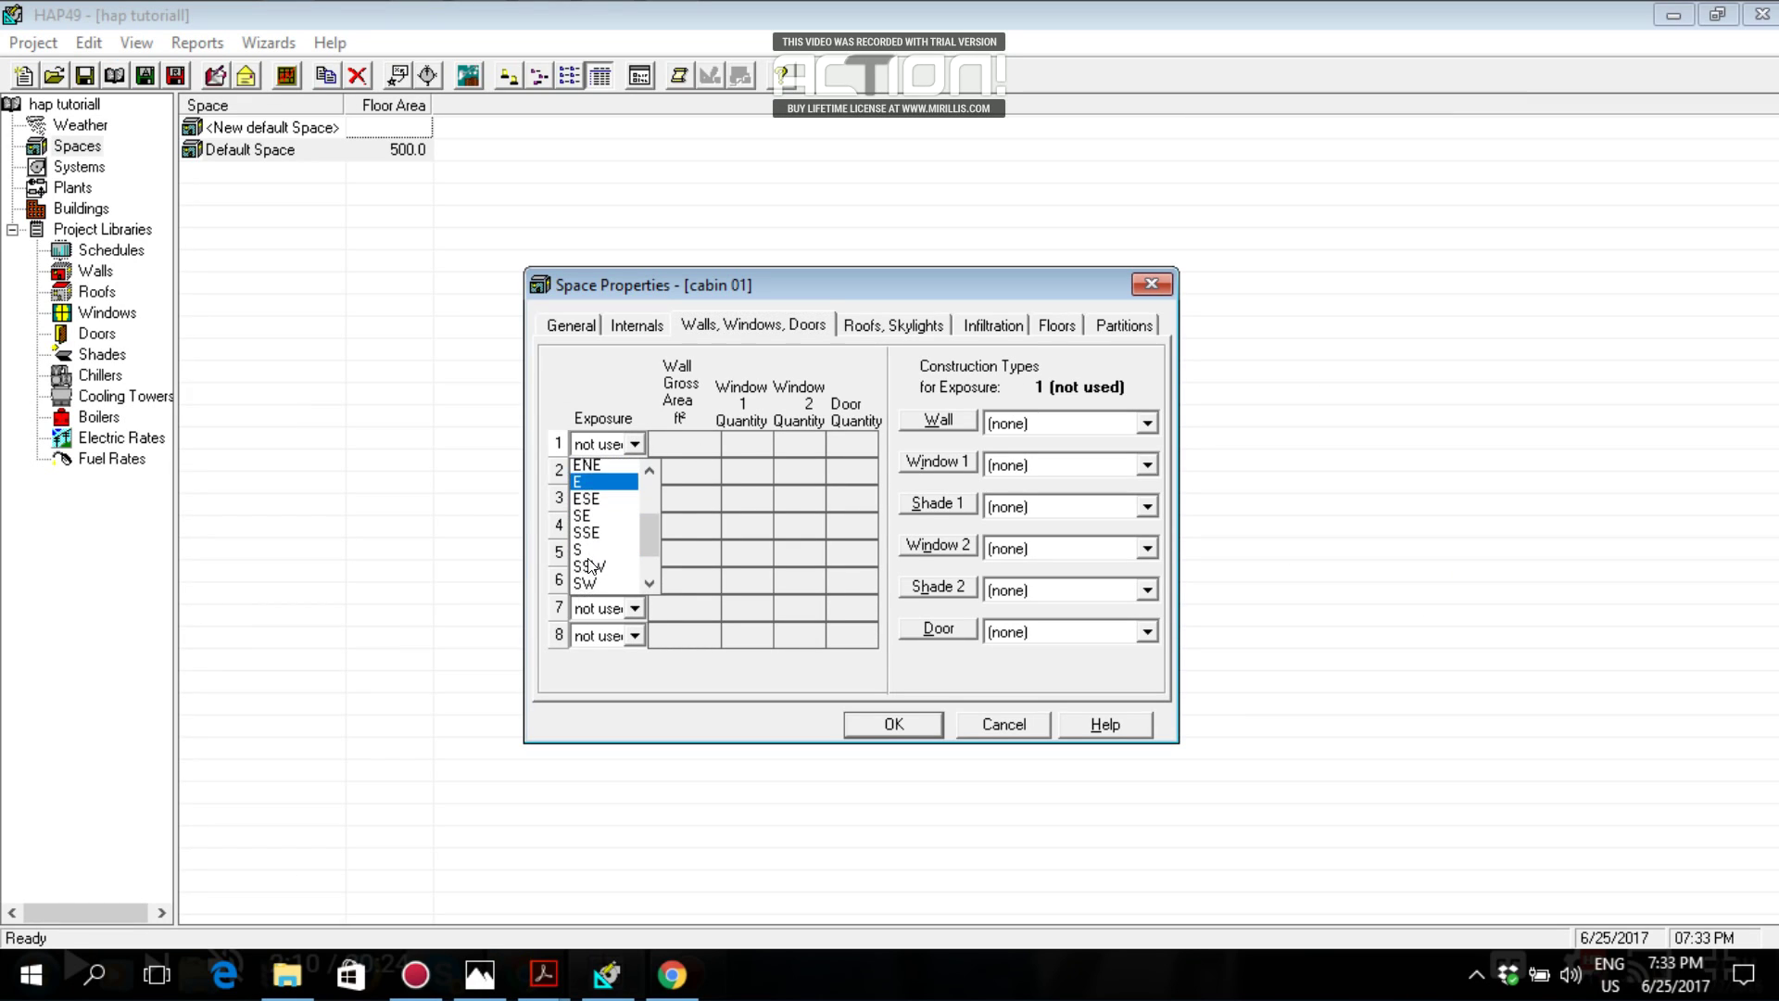
pyautogui.click(589, 537)
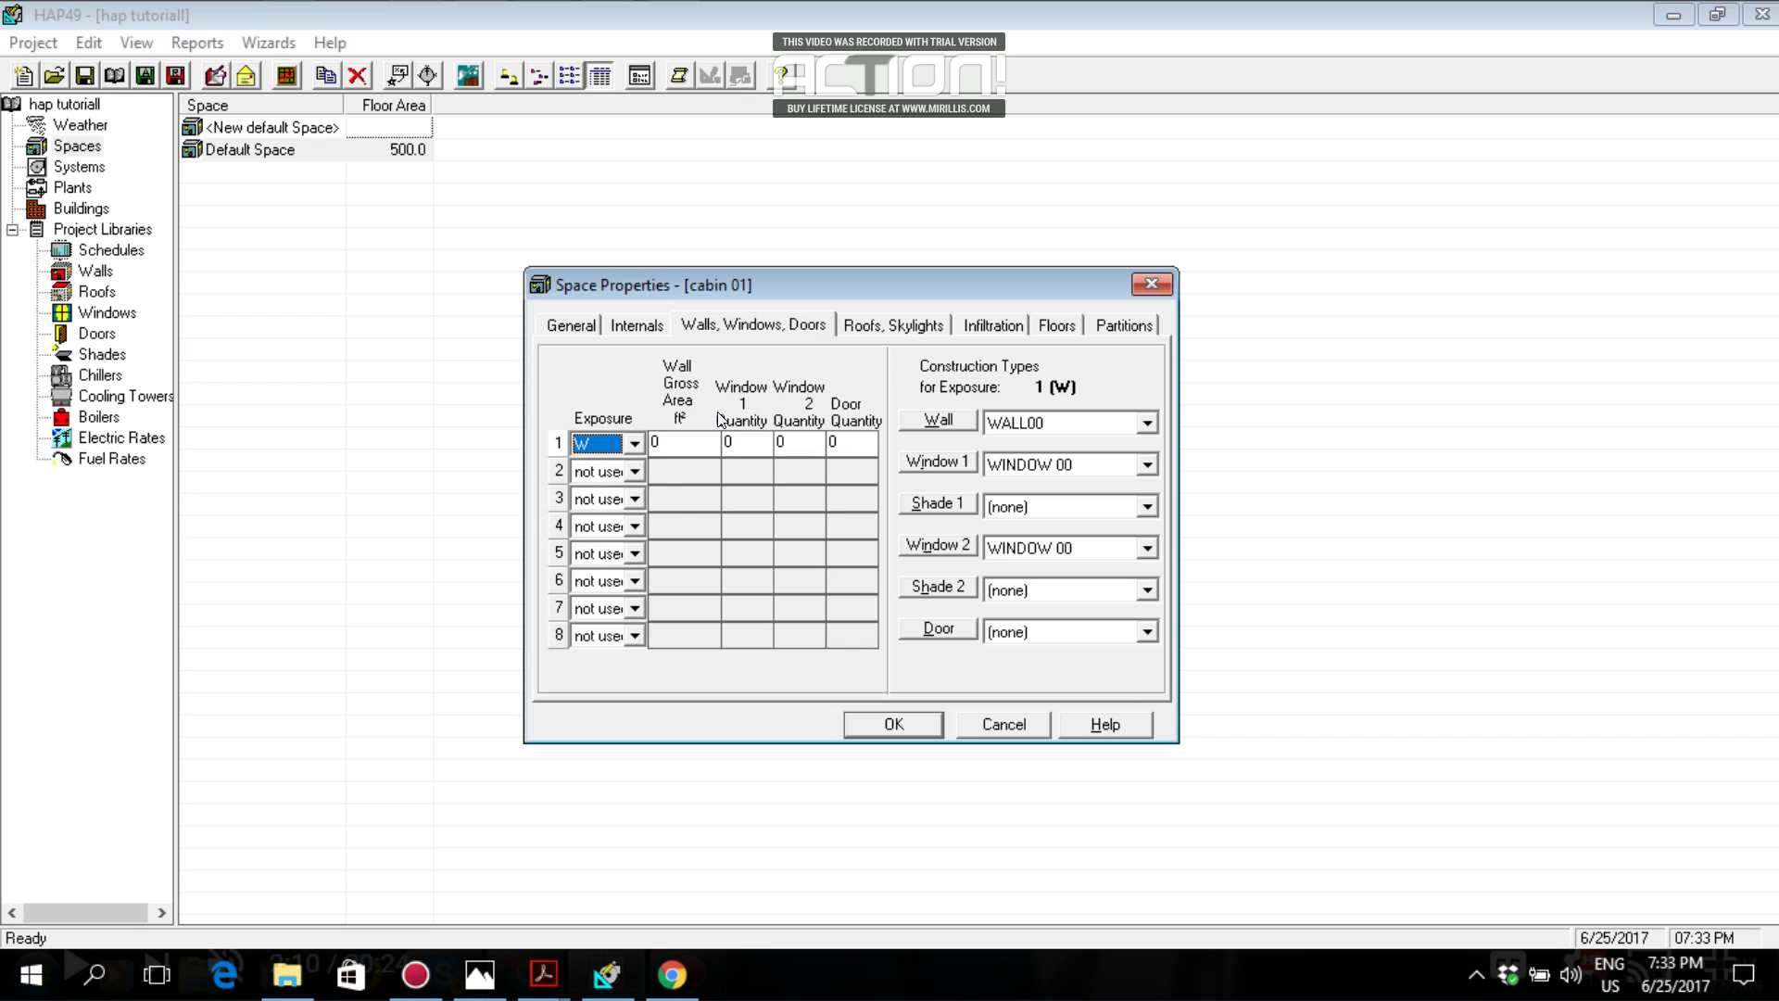
# Check office layout.png and cabin 01's general data for the wall dimensions, and set the W wall's gross area to 120 ft².
pyautogui.hotkey('alt', 'Tab')
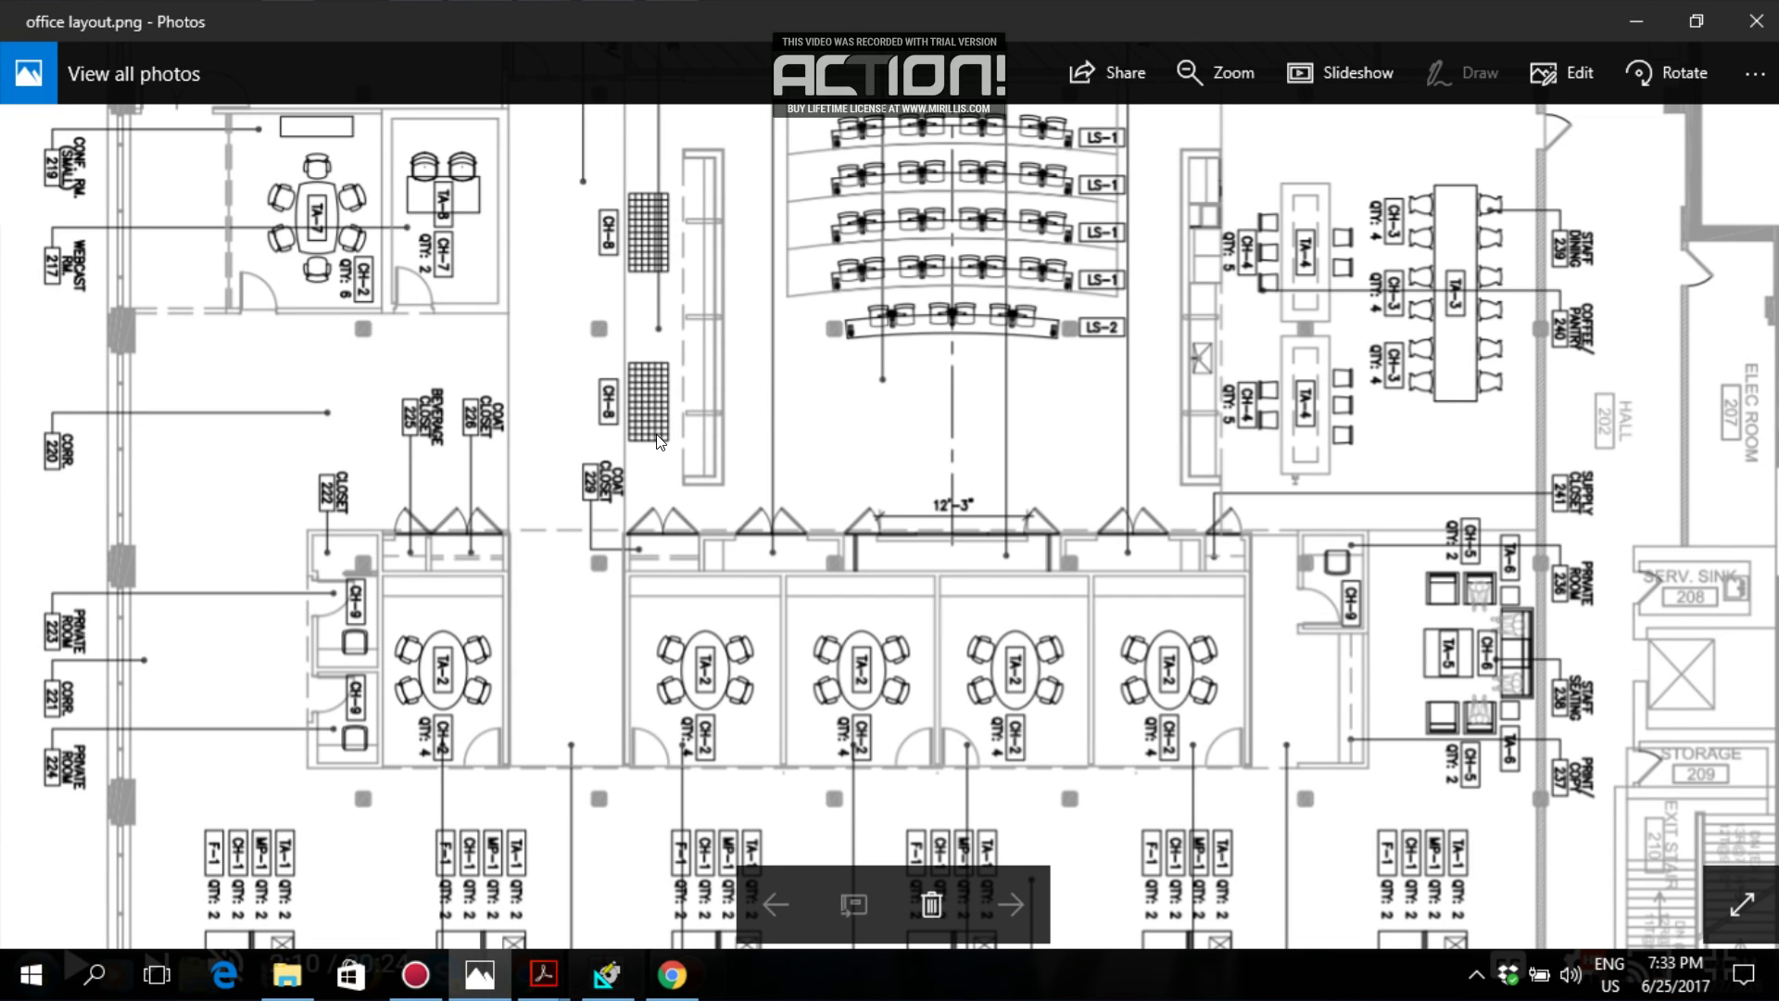
pyautogui.hotkey('alt', 'Tab')
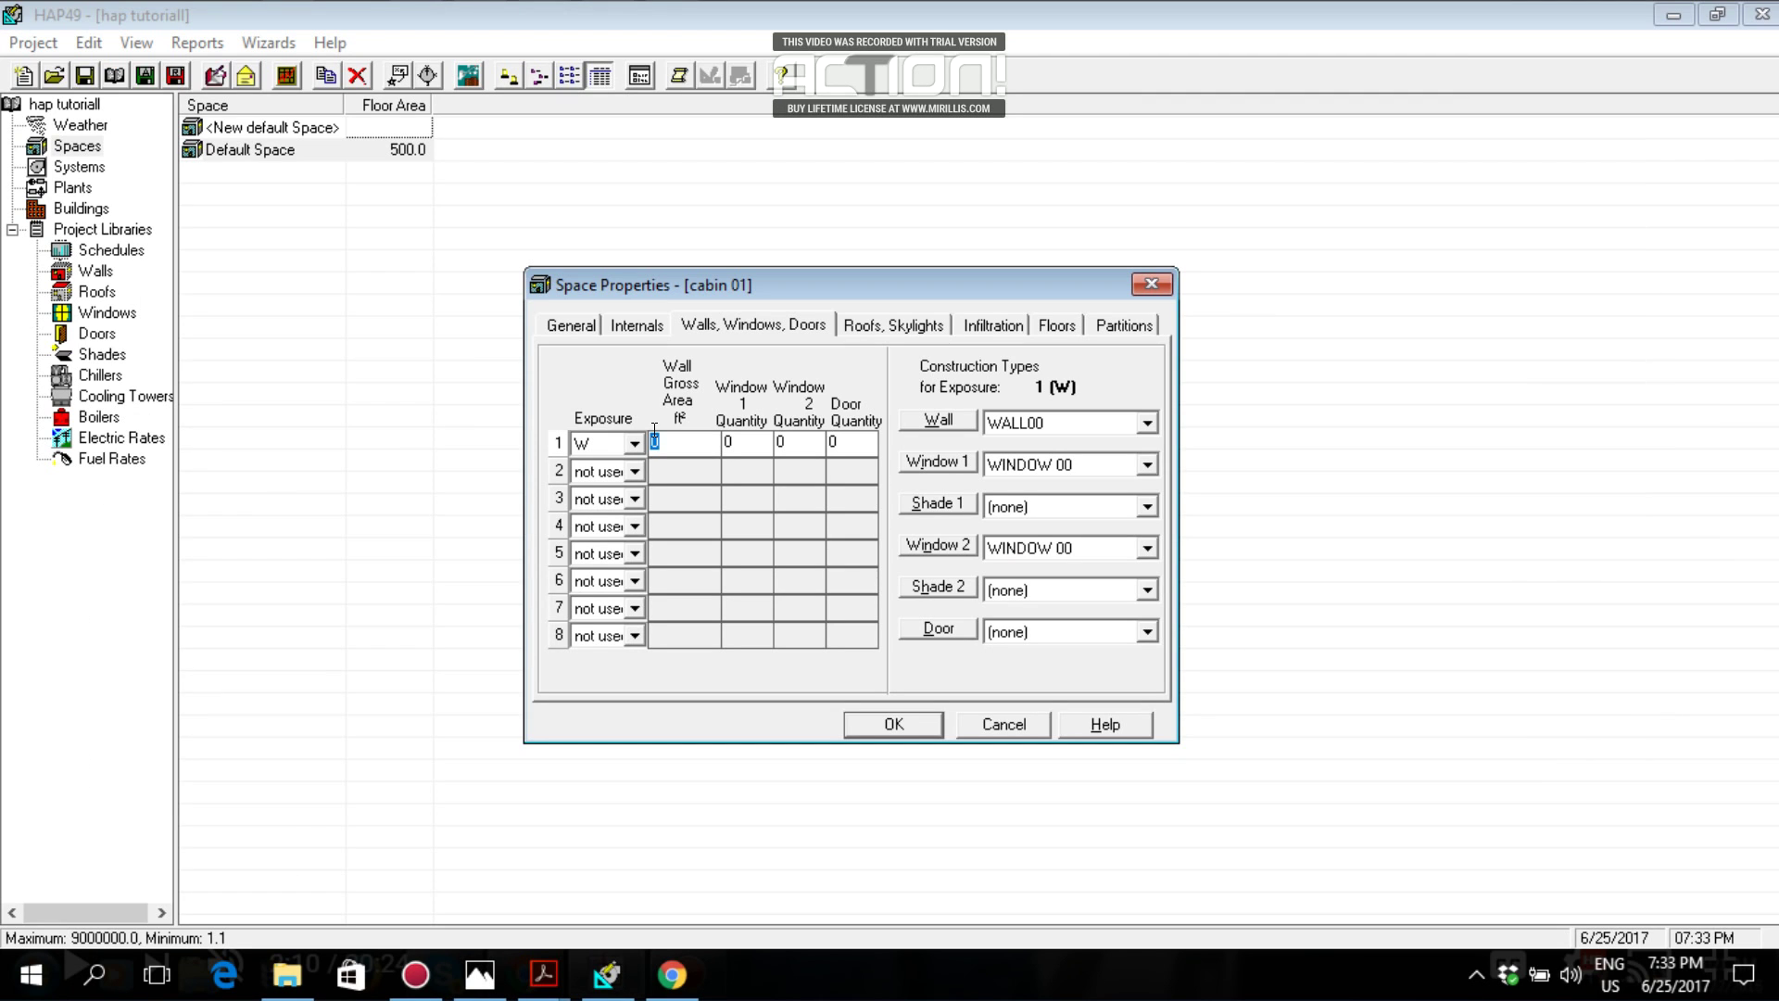
pyautogui.click(580, 326)
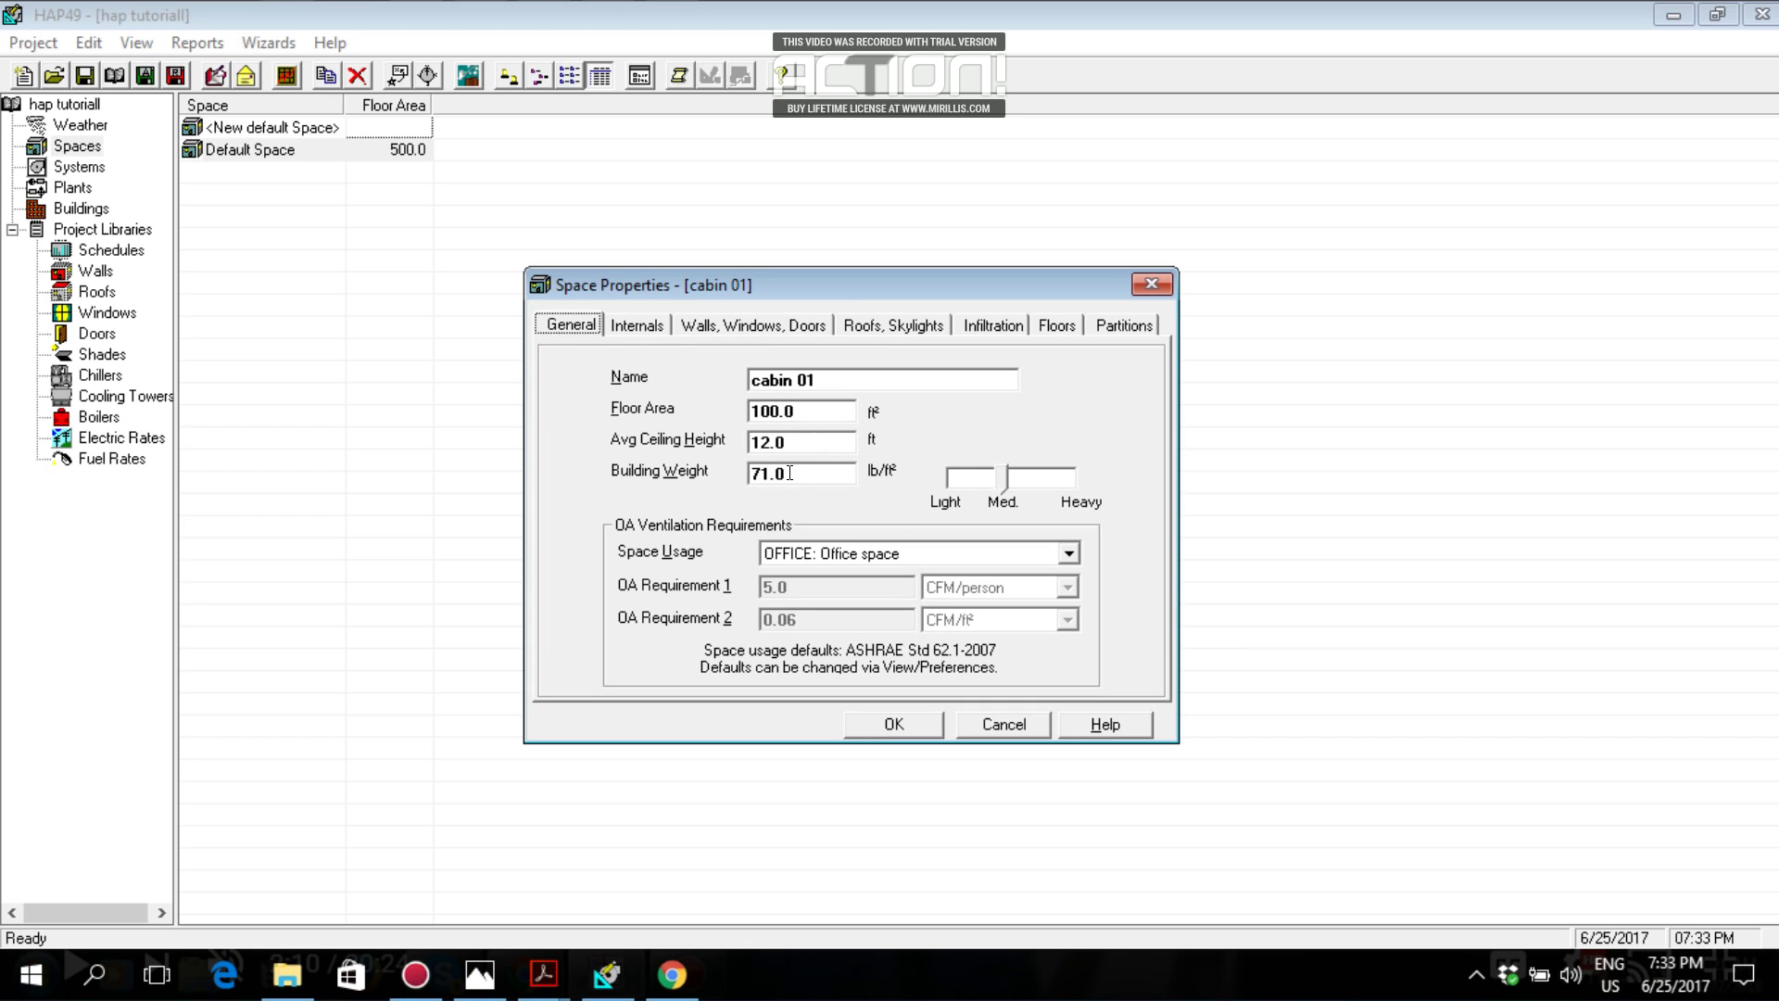
pyautogui.click(636, 326)
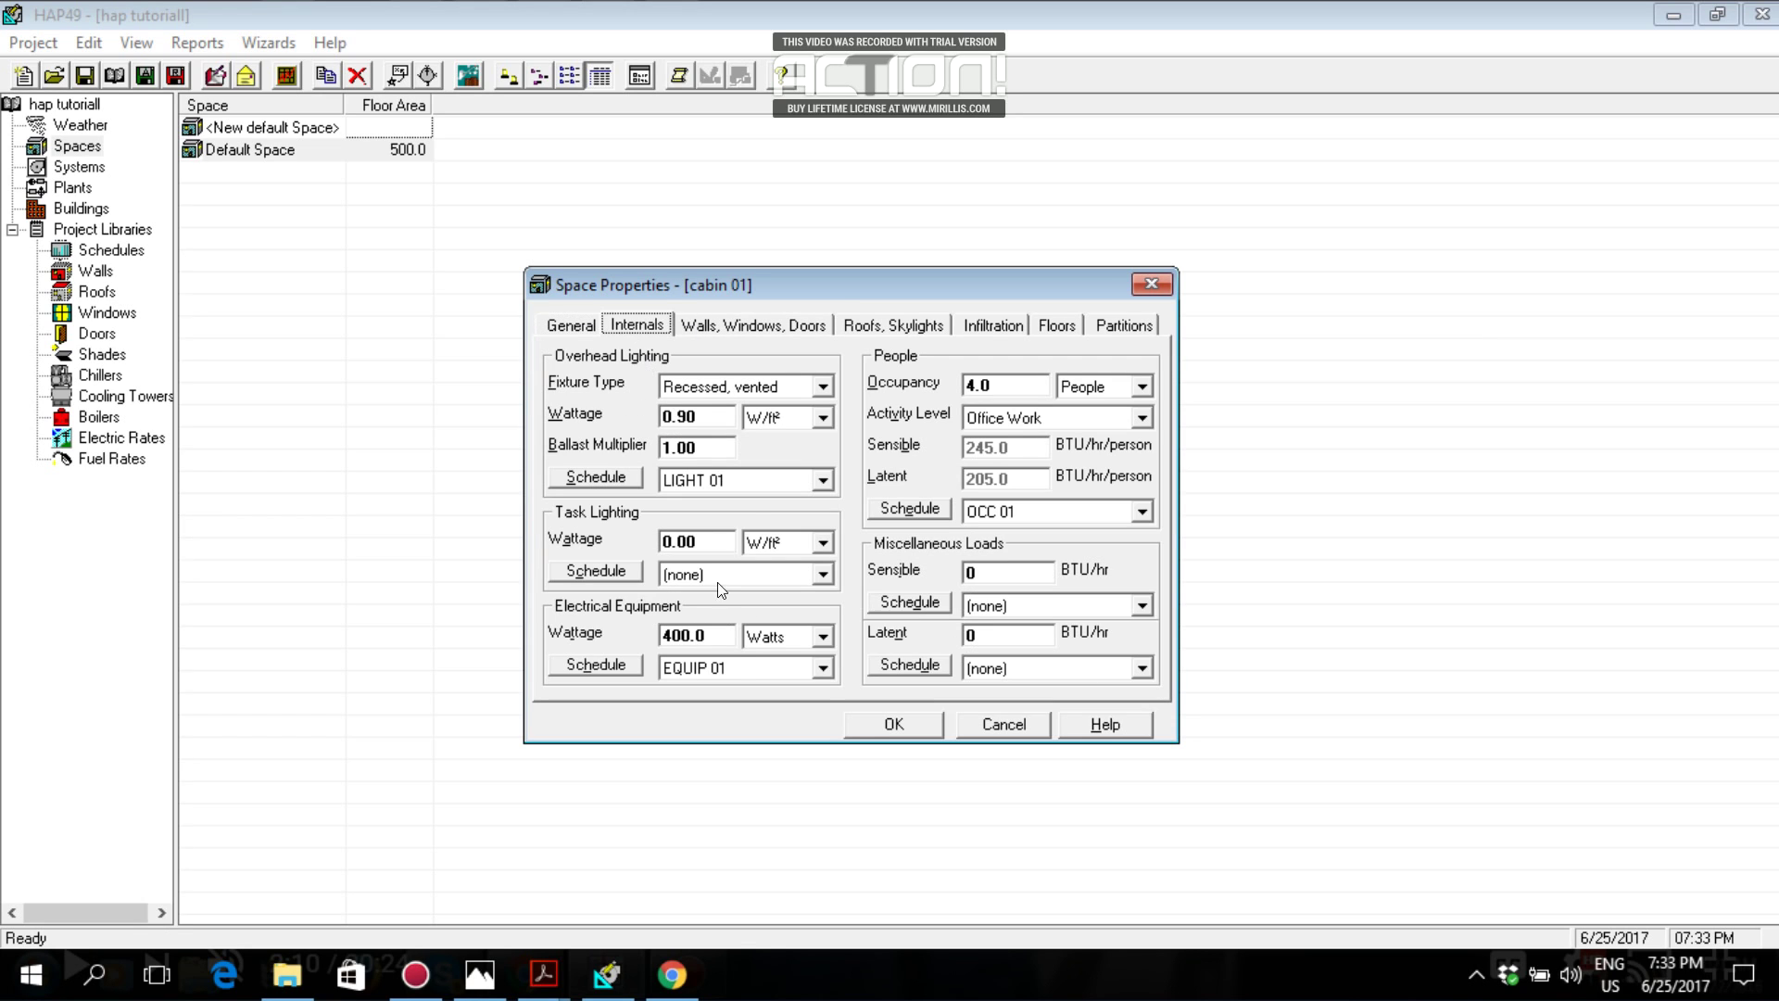
pyautogui.click(741, 324)
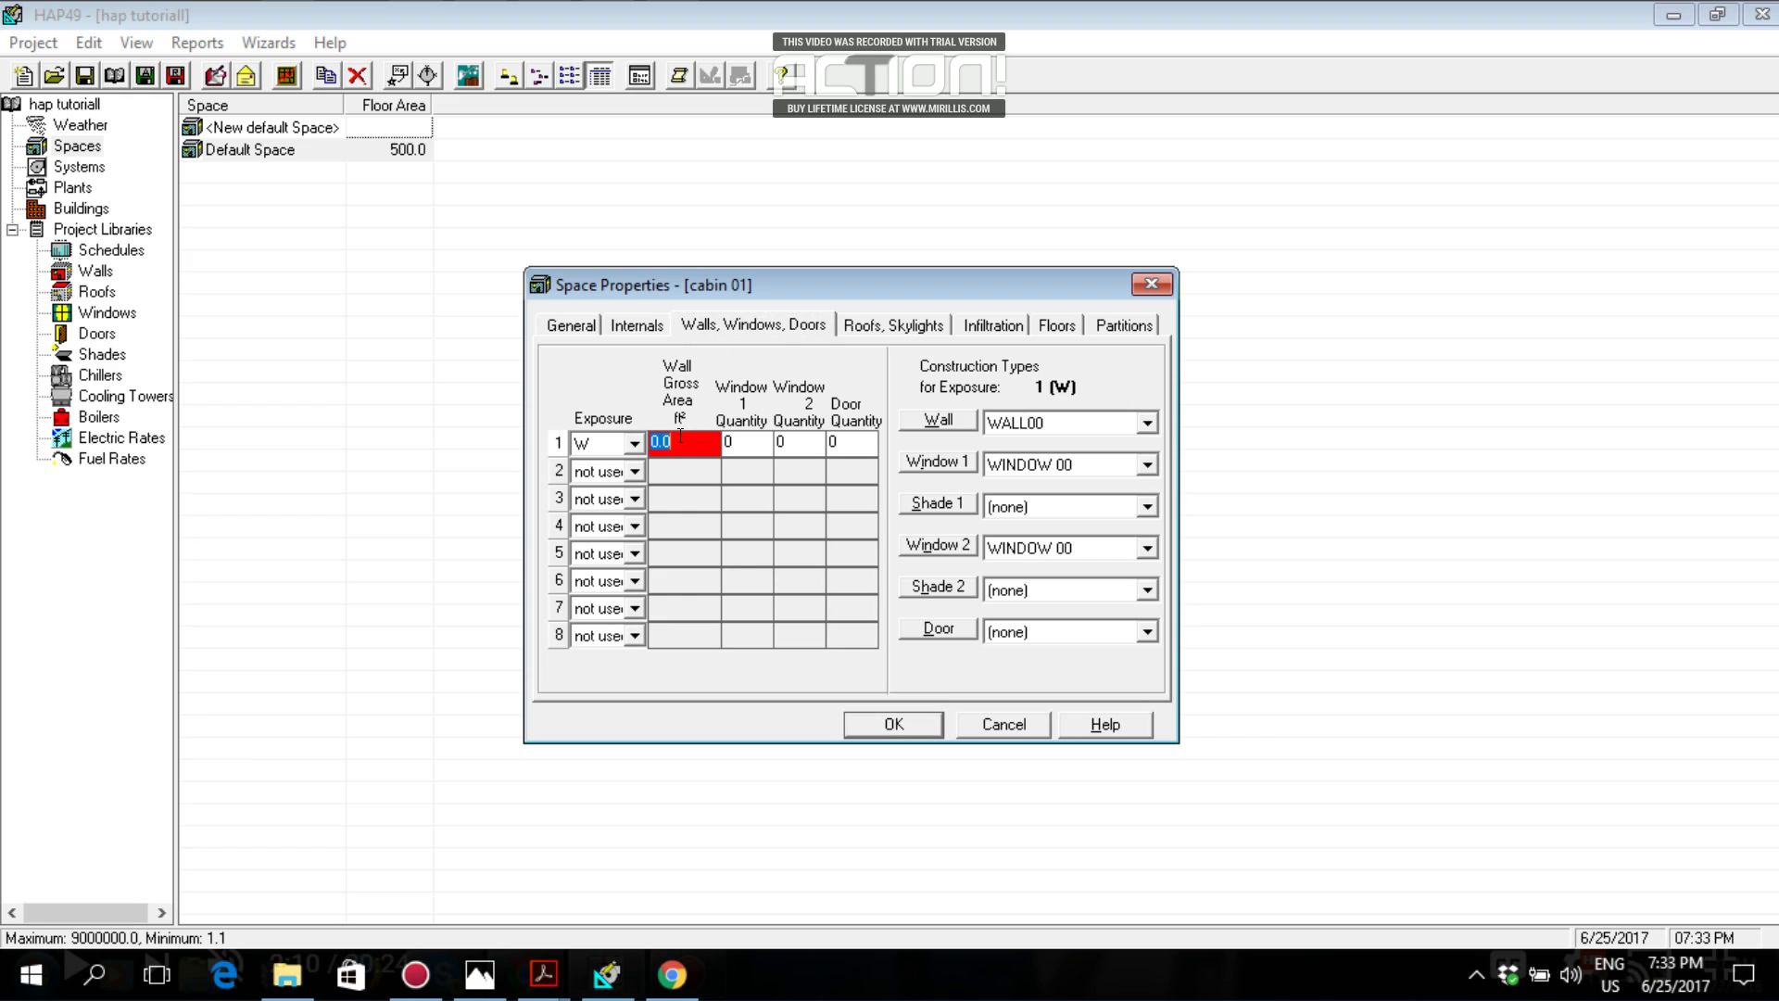
pyautogui.write('120')
# Check the cabin in office layout.png and set the W exposure's Window 1 quantity to 1, leaving Window 2 and doors at 0.
pyautogui.click(751, 443)
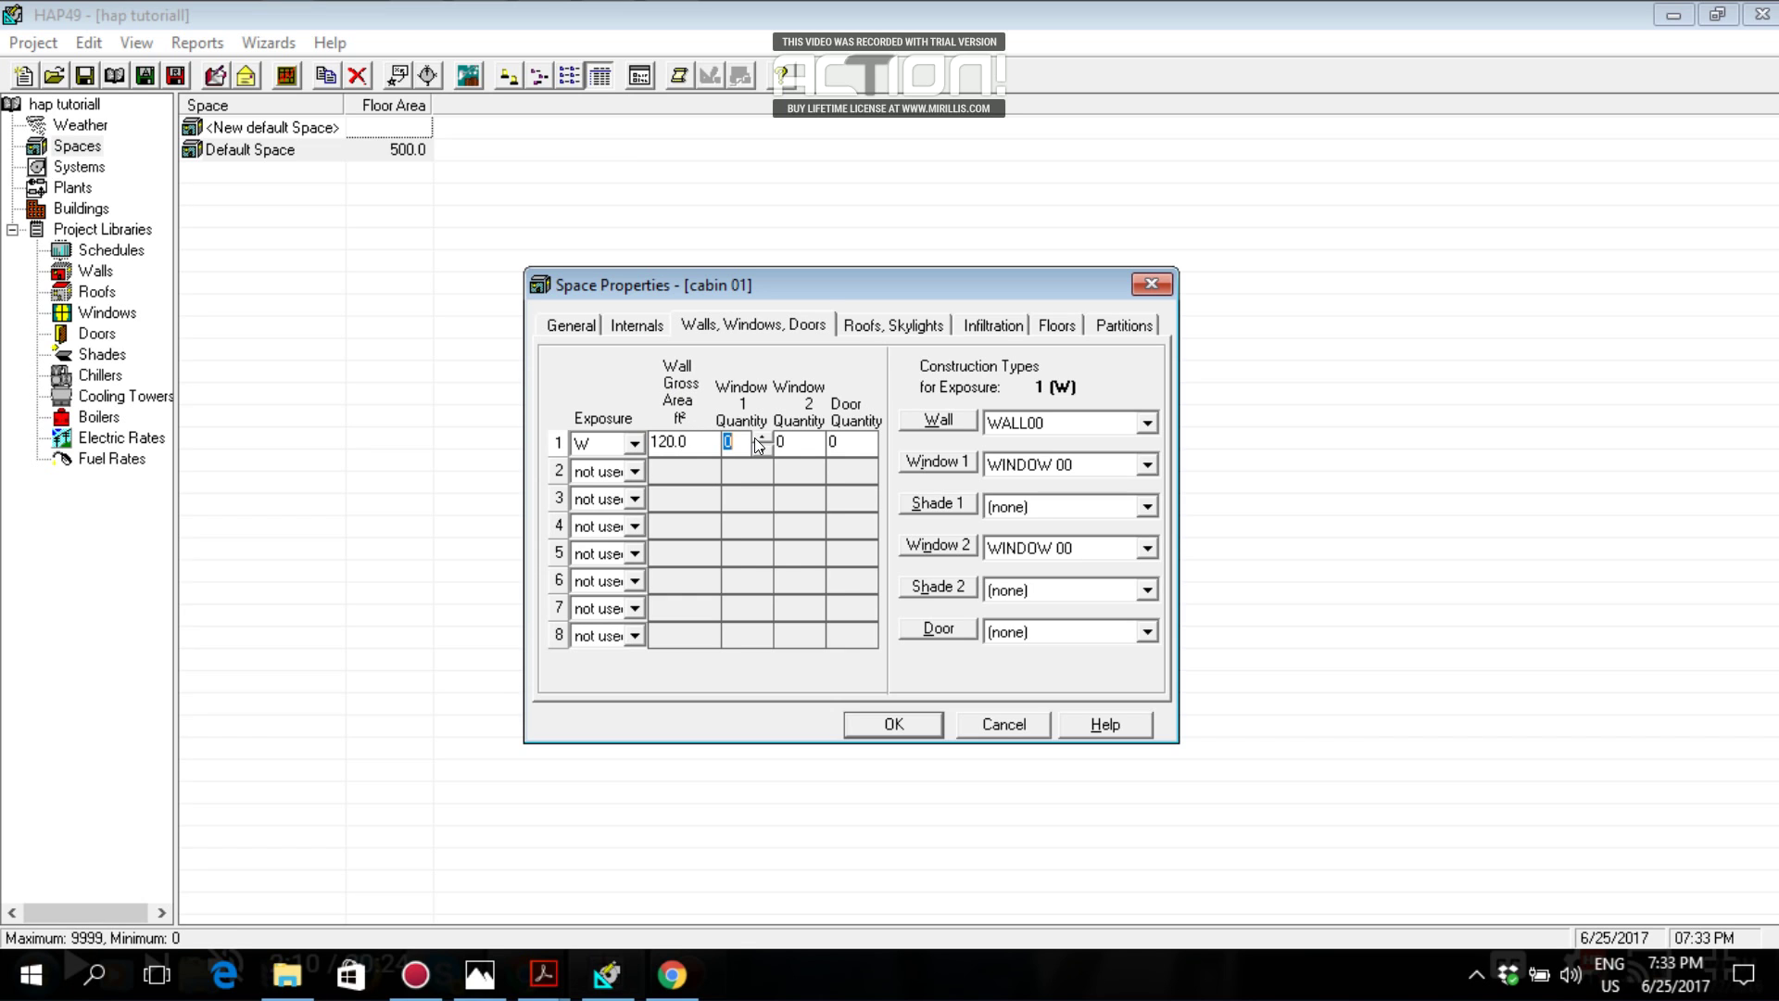
pyautogui.hotkey('alt', 'Tab')
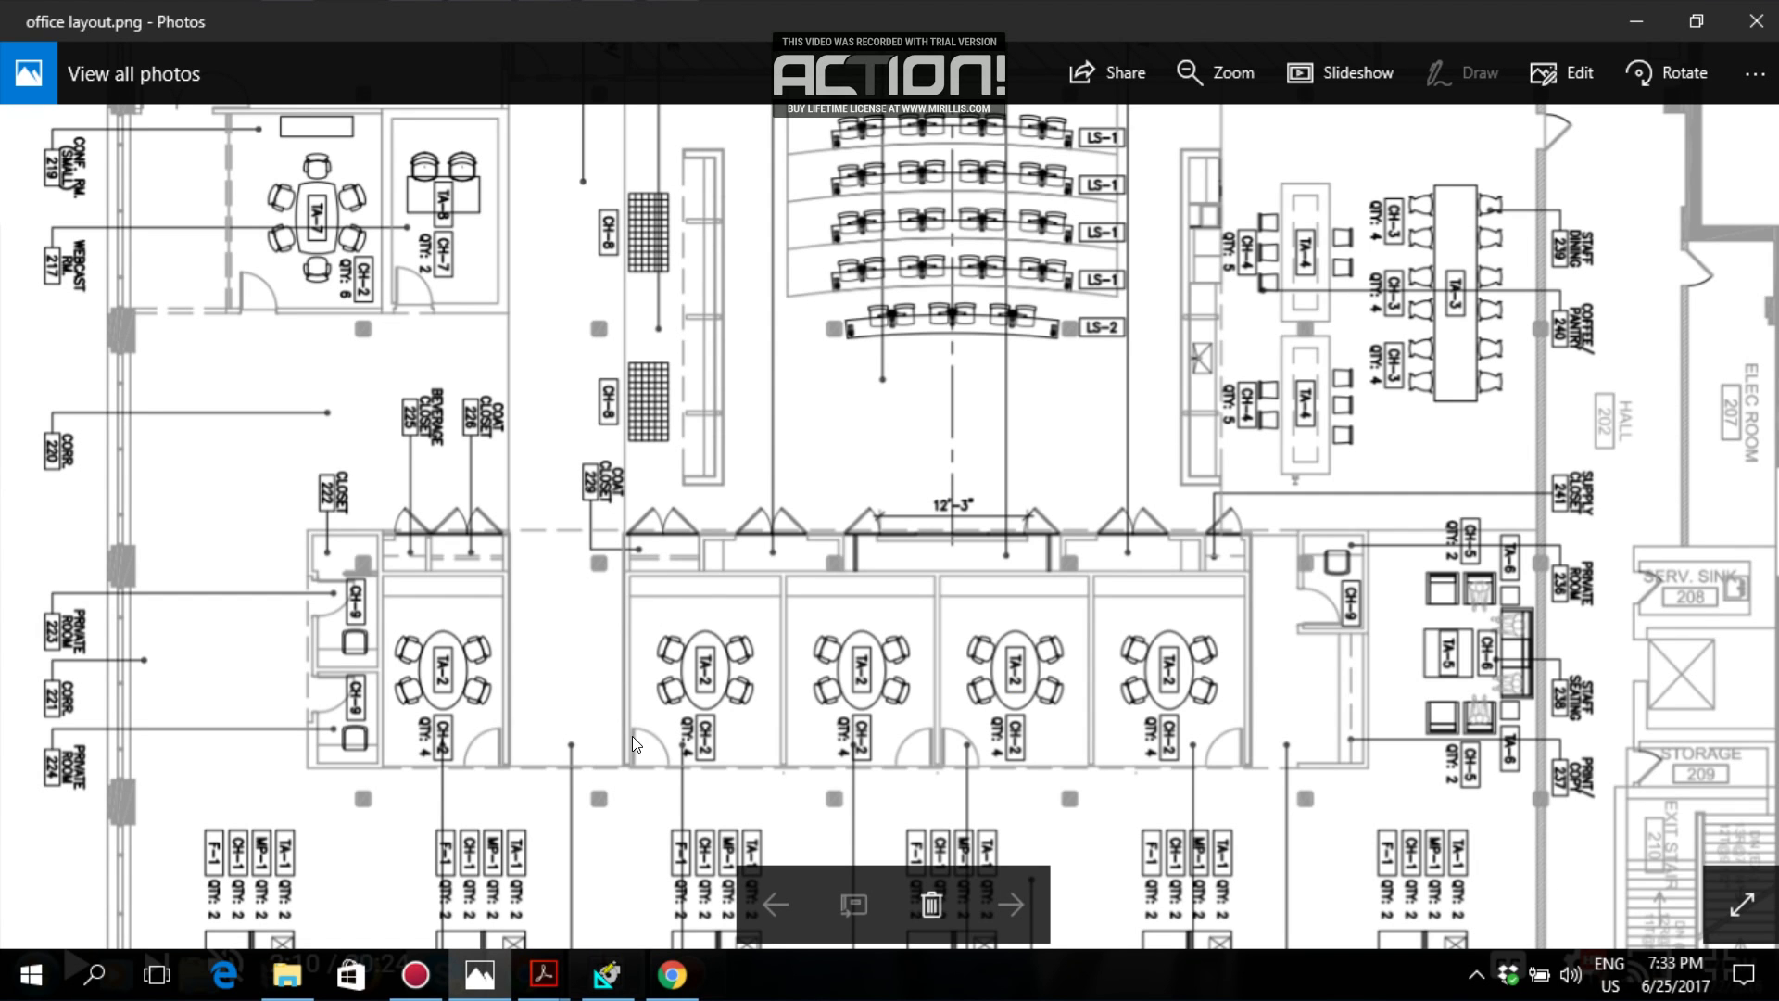
pyautogui.hotkey('alt', 'Tab')
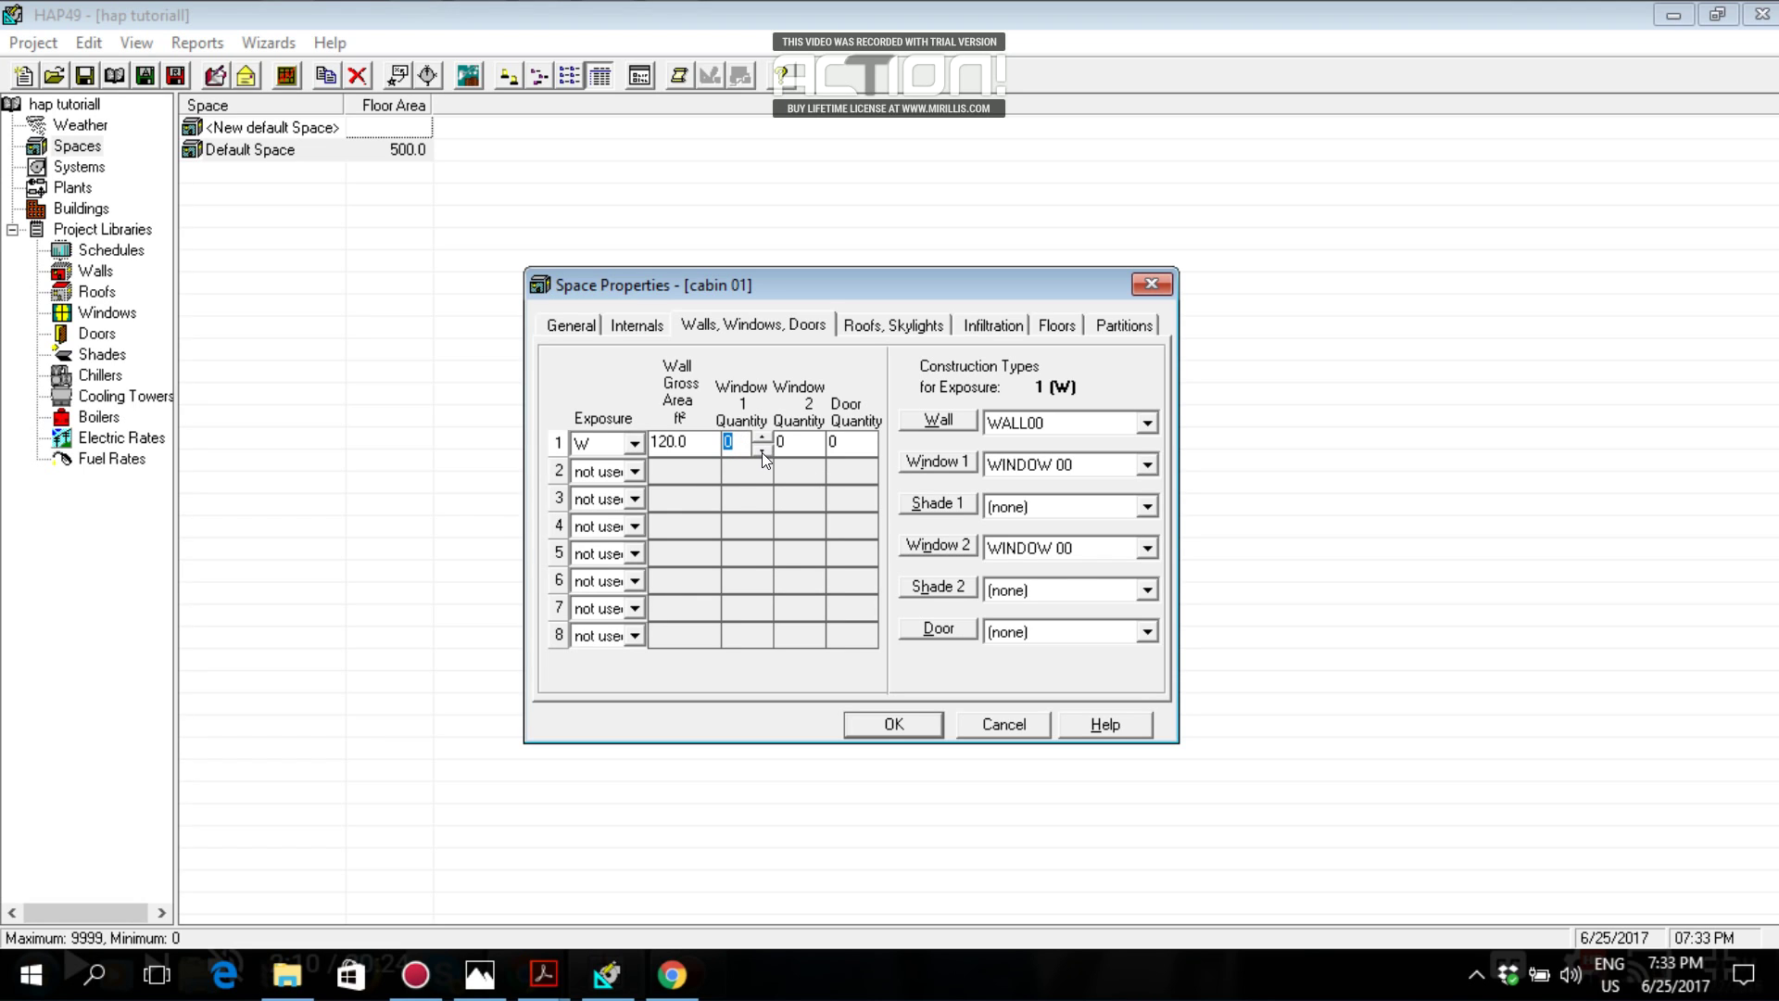
pyautogui.write('1')
pyautogui.click(781, 445)
pyautogui.click(844, 441)
# Assign WALL00 as the wall type and WINDOW 00 as the Window 1 type for the W exposure.
pyautogui.click(1149, 423)
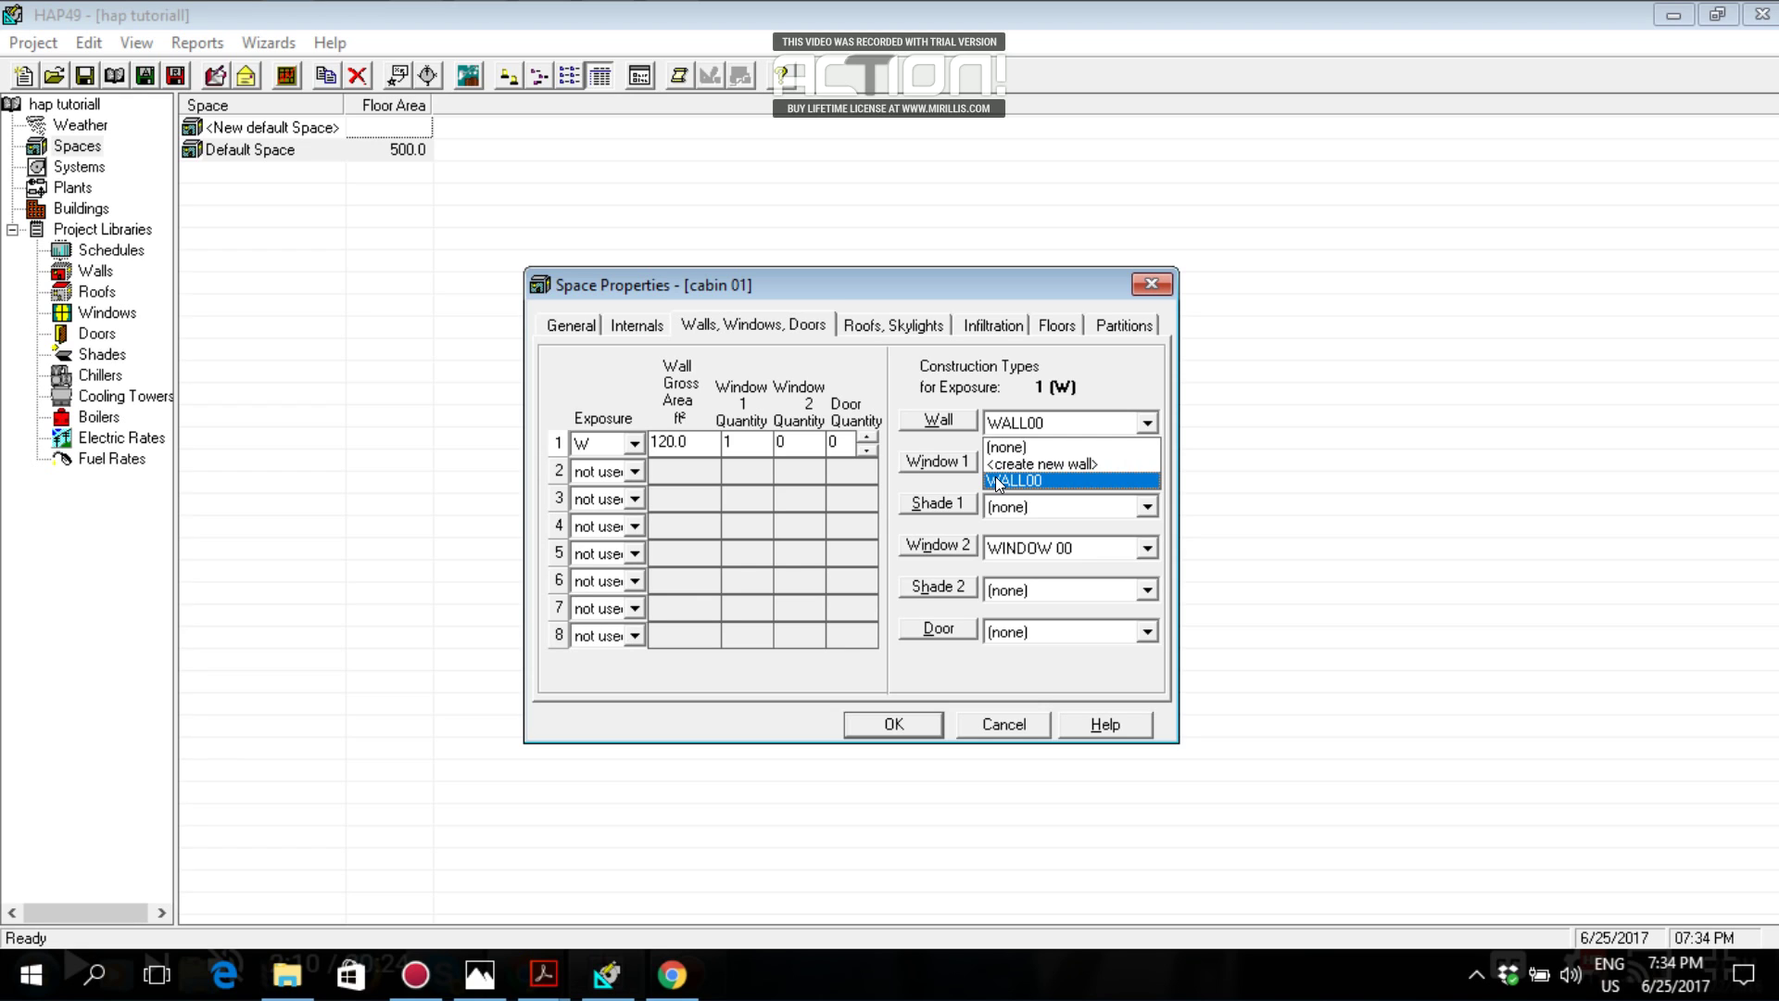
pyautogui.click(995, 480)
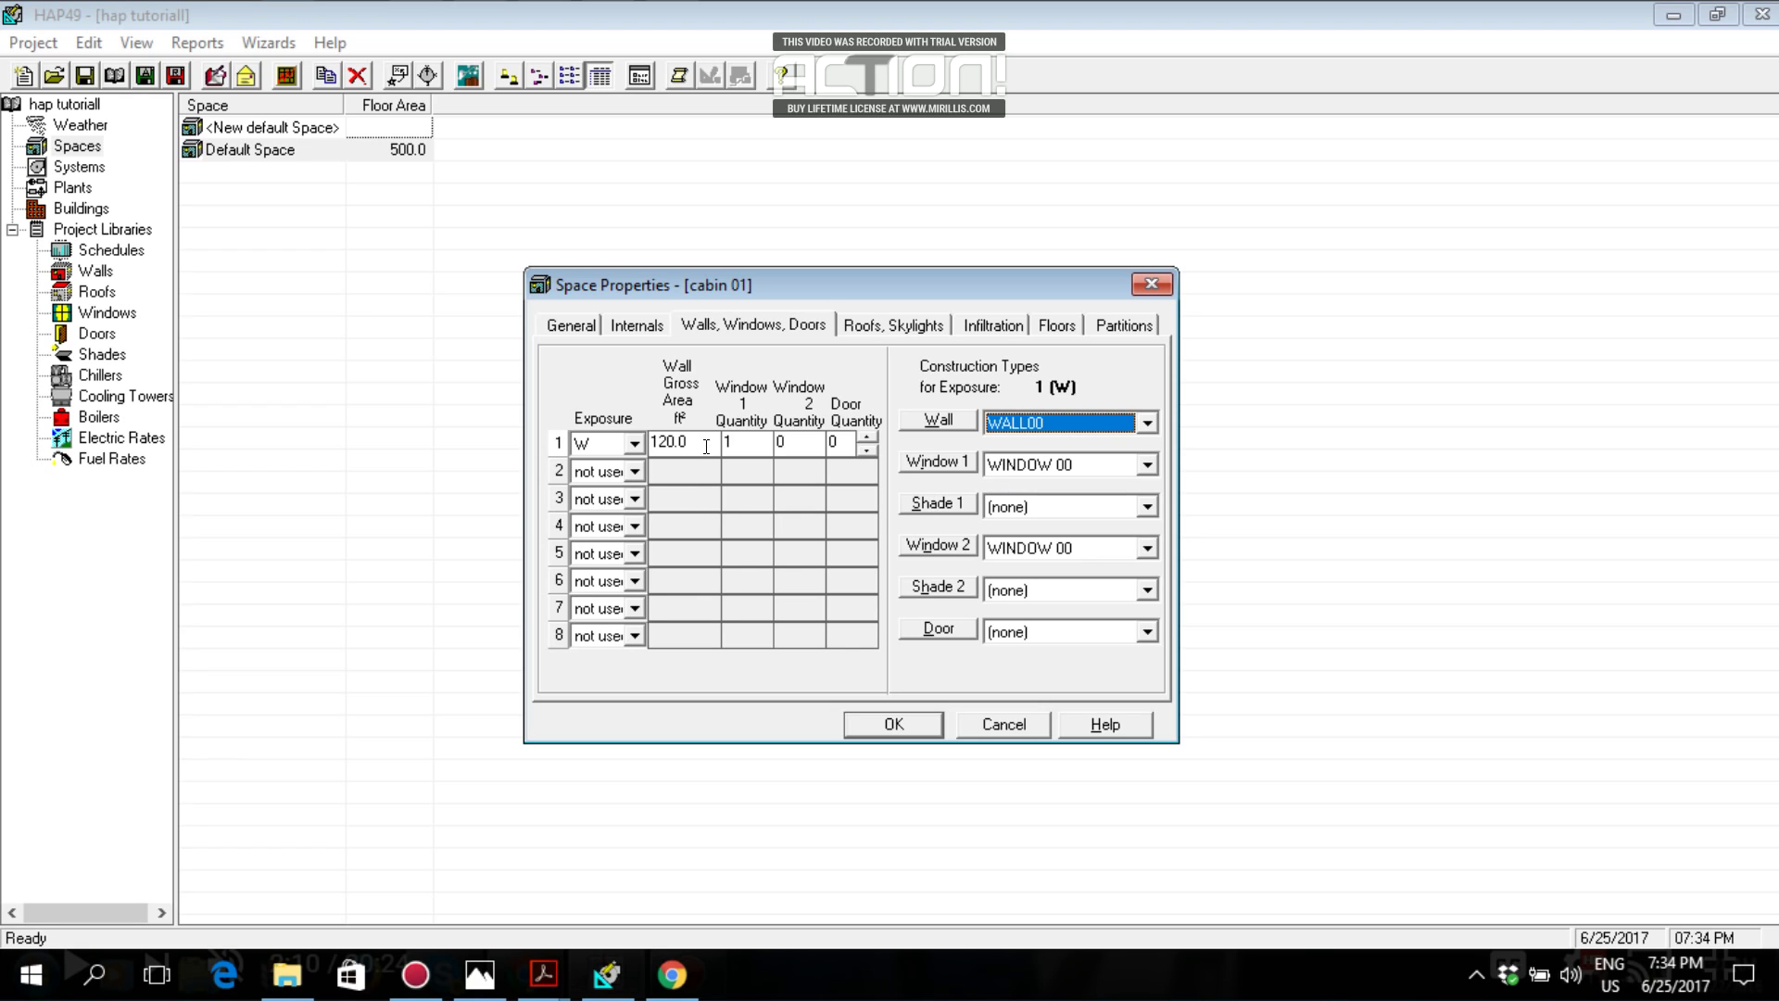
pyautogui.click(760, 442)
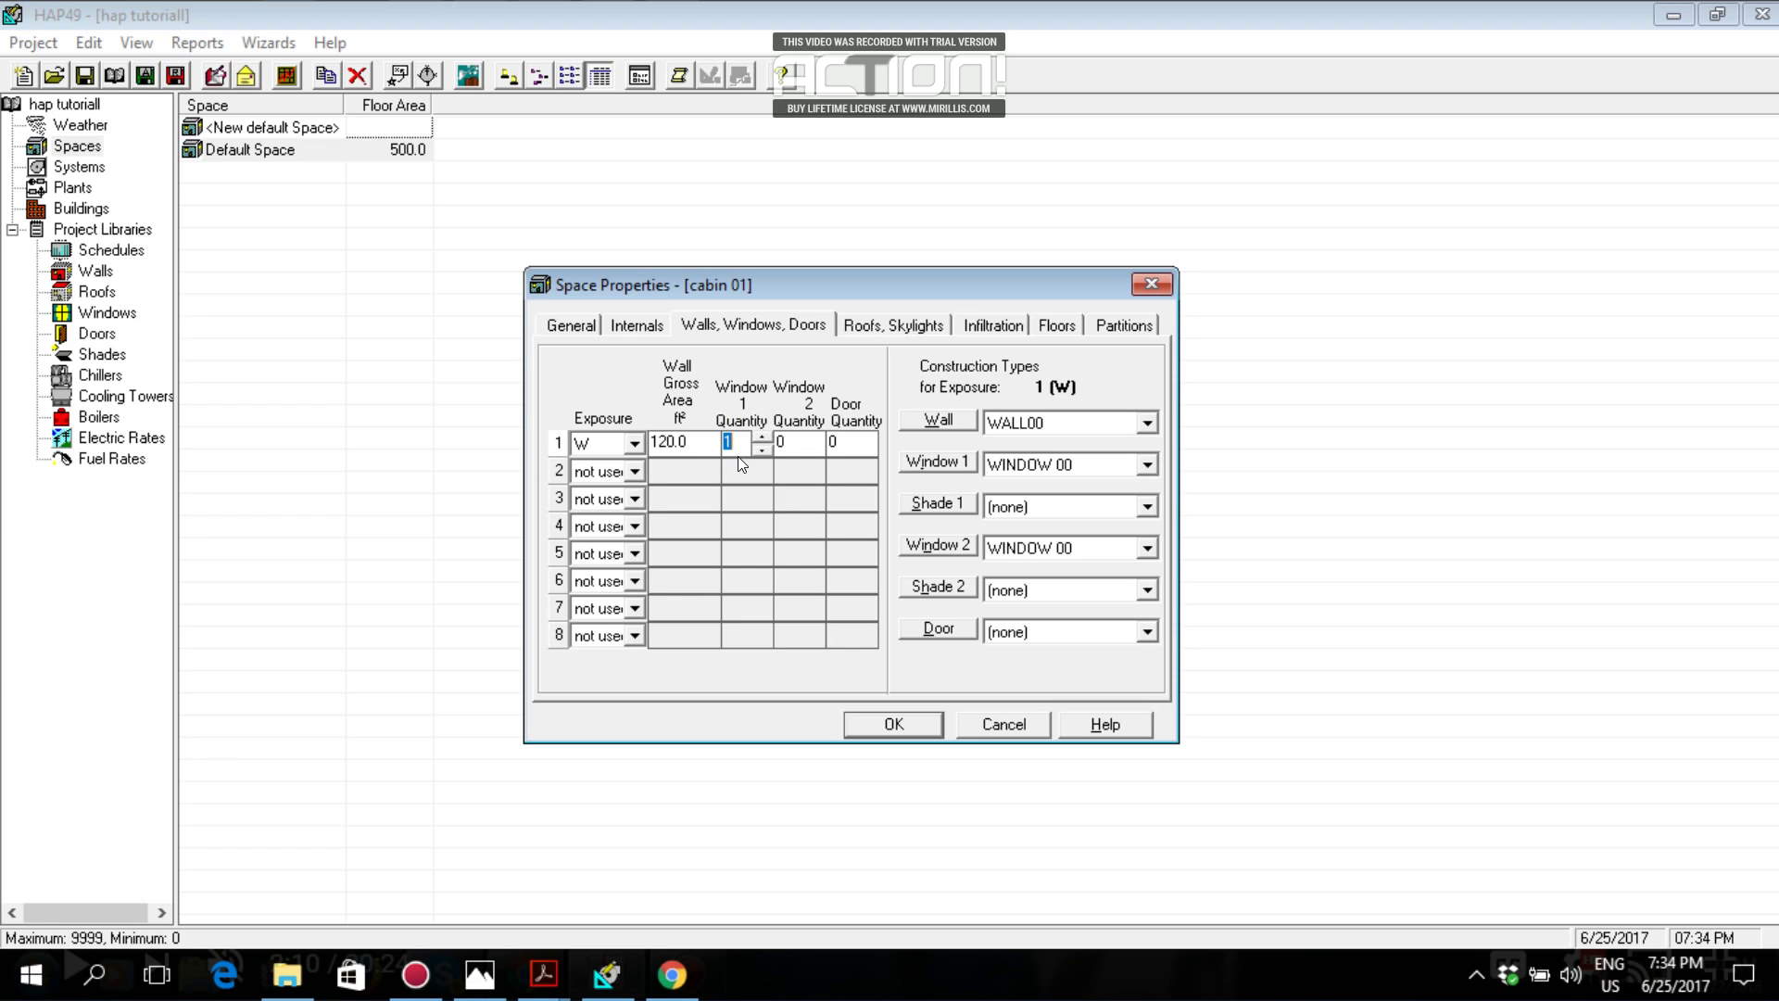
pyautogui.click(1140, 466)
pyautogui.click(1045, 521)
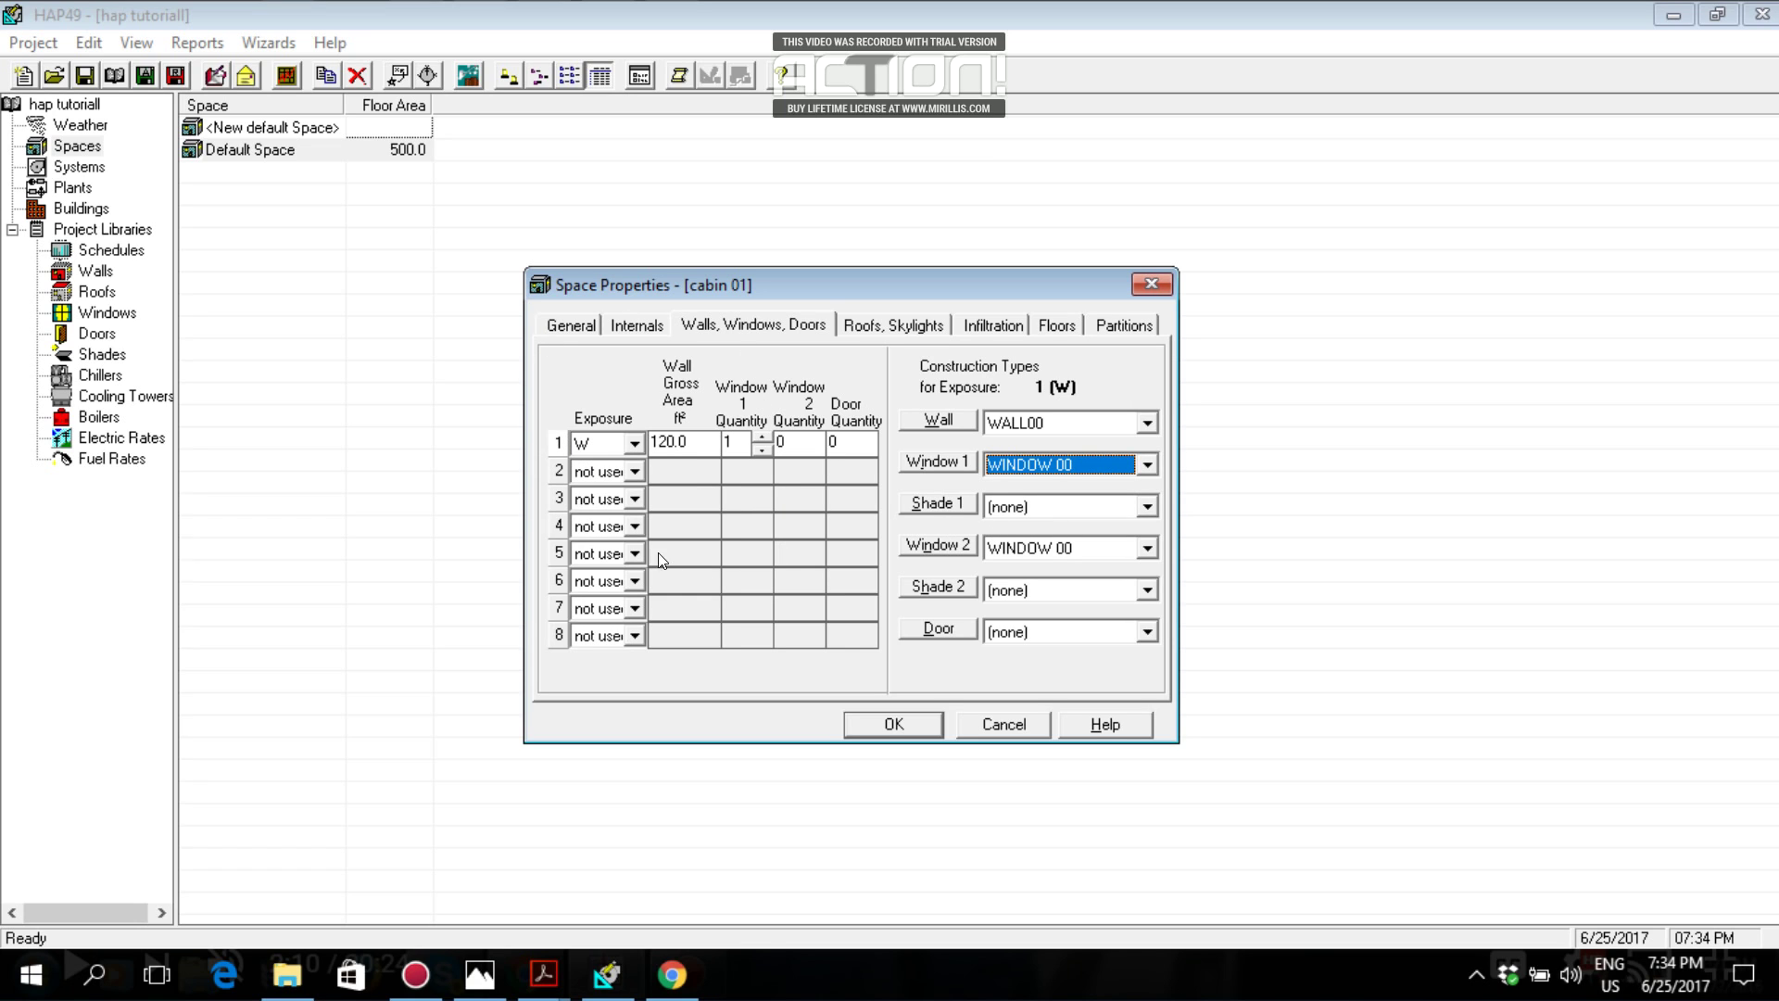
# Check the cabin in office layout.png, add a second wall exposure facing E, and set its gross area to 120 ft².
pyautogui.click(637, 471)
pyautogui.hotkey('alt', 'Tab')
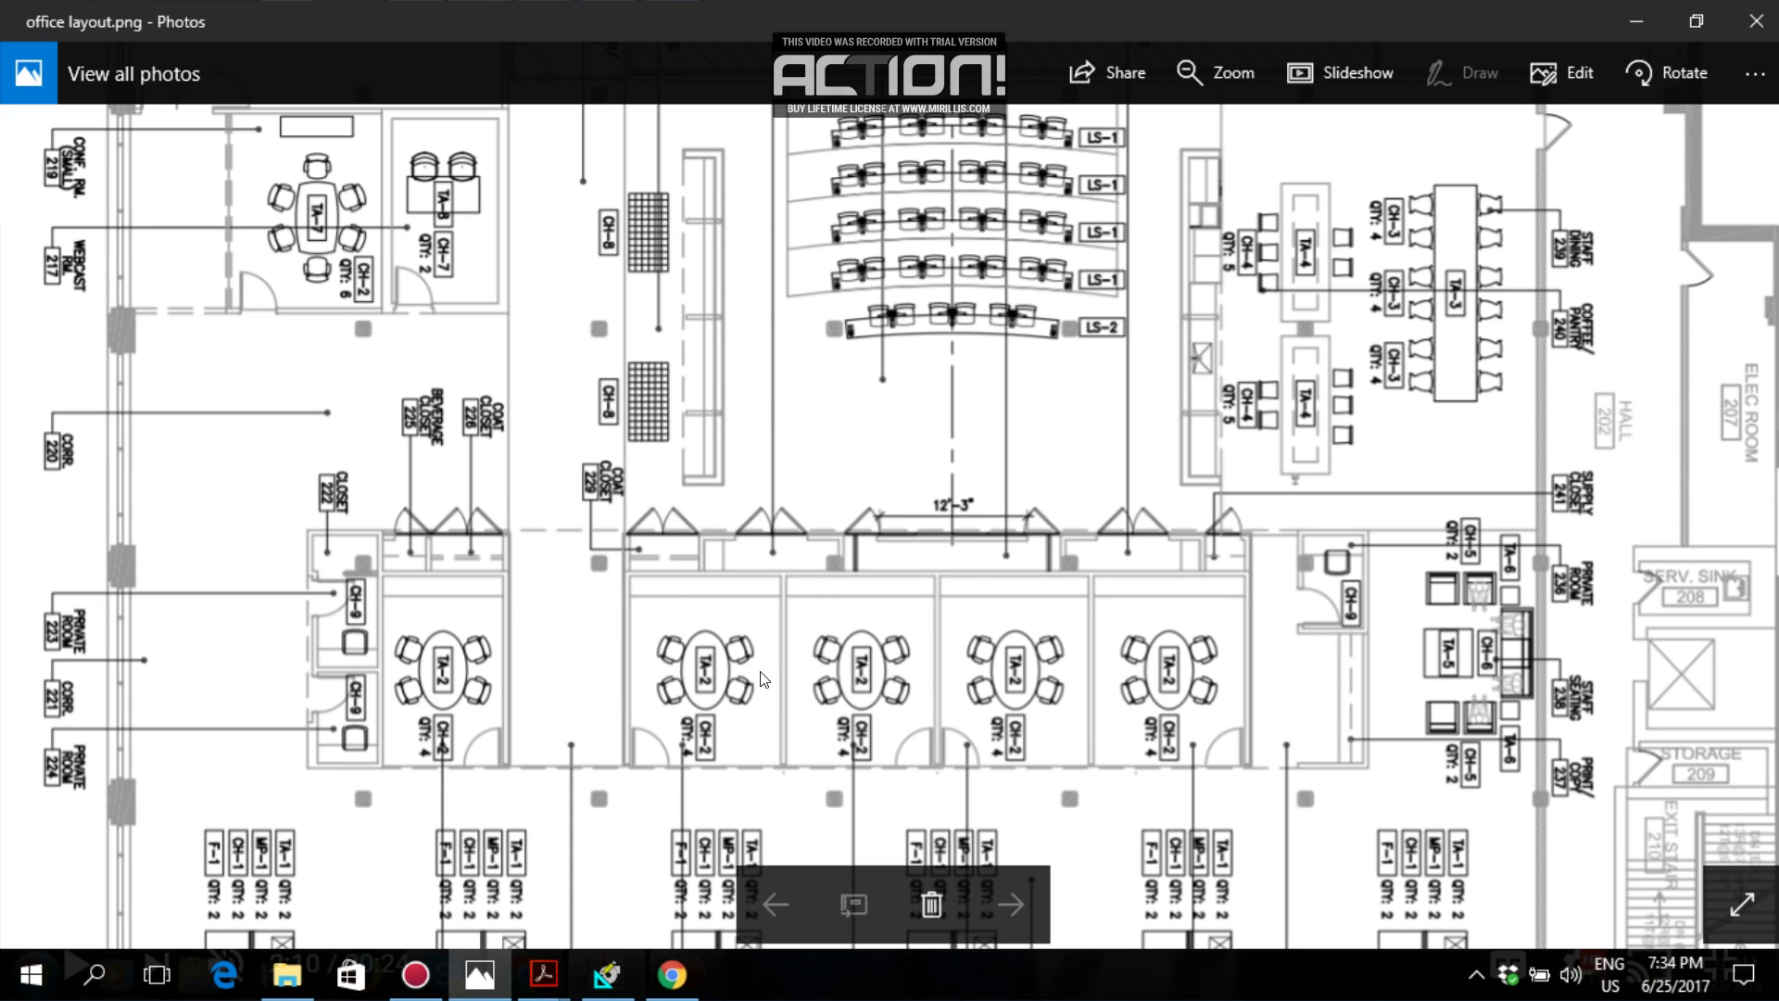
pyautogui.hotkey('alt', 'Tab')
pyautogui.hotkey('alt', 'Tab')
pyautogui.hotkey('alt', 'Tab')
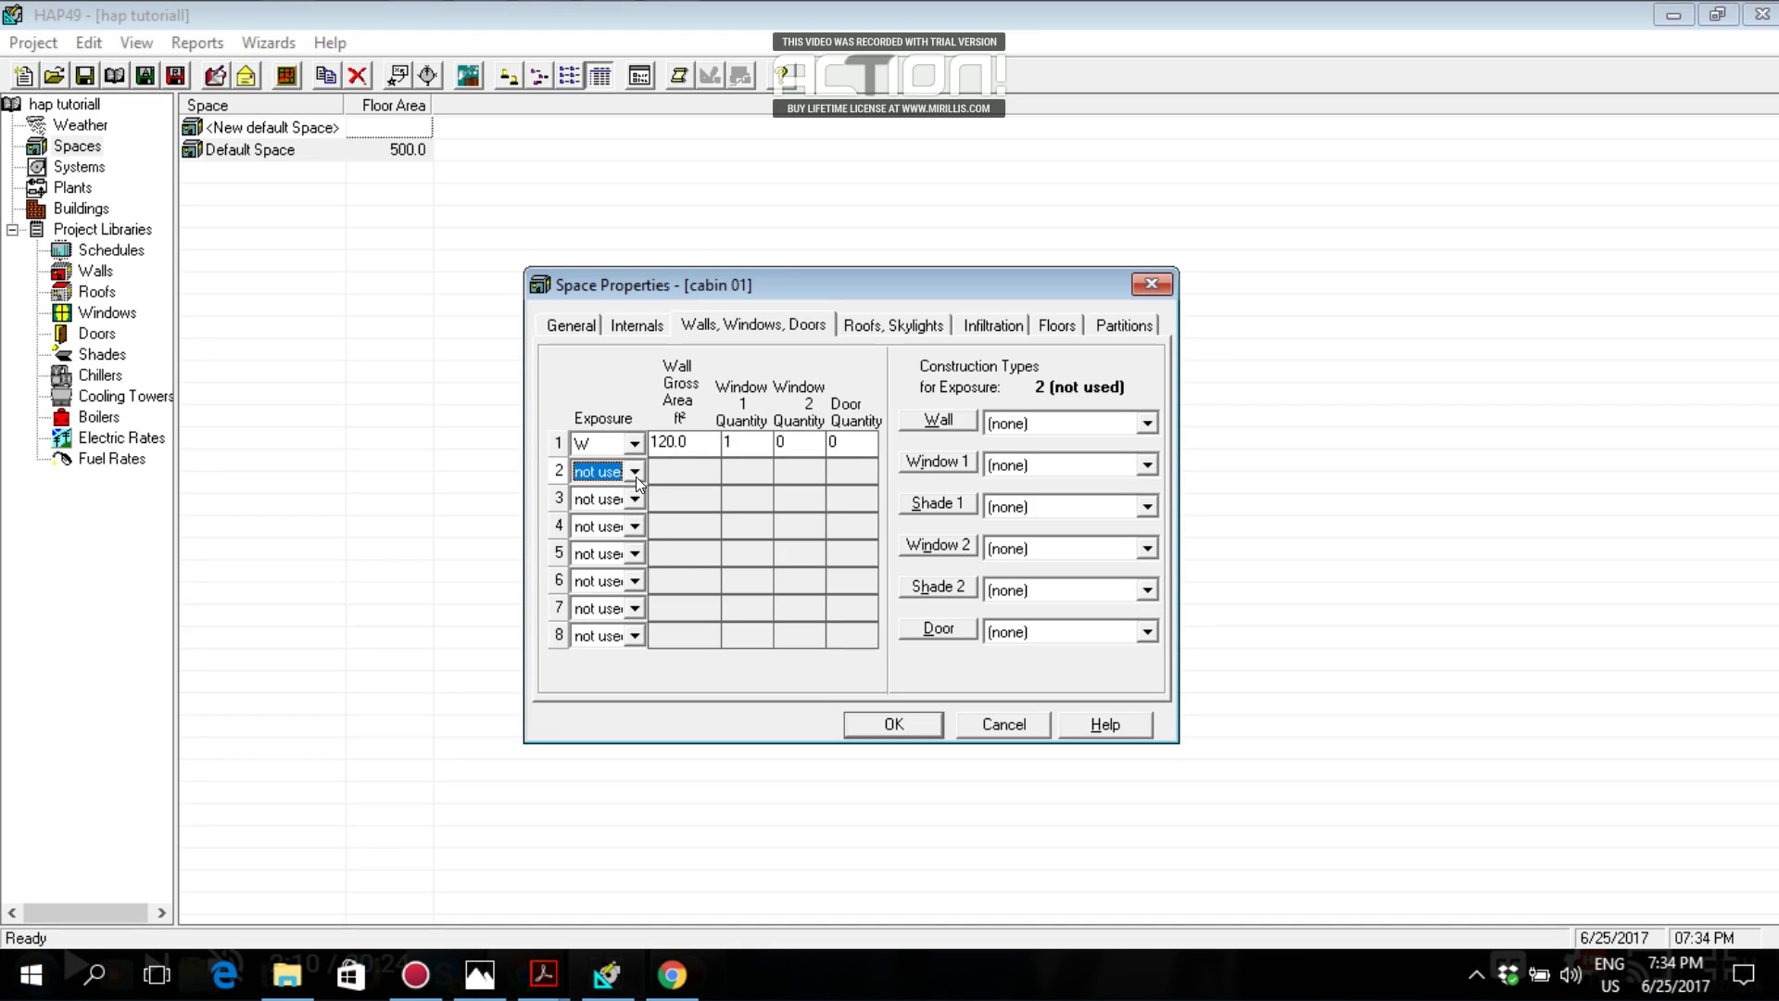
pyautogui.click(635, 472)
pyautogui.click(599, 579)
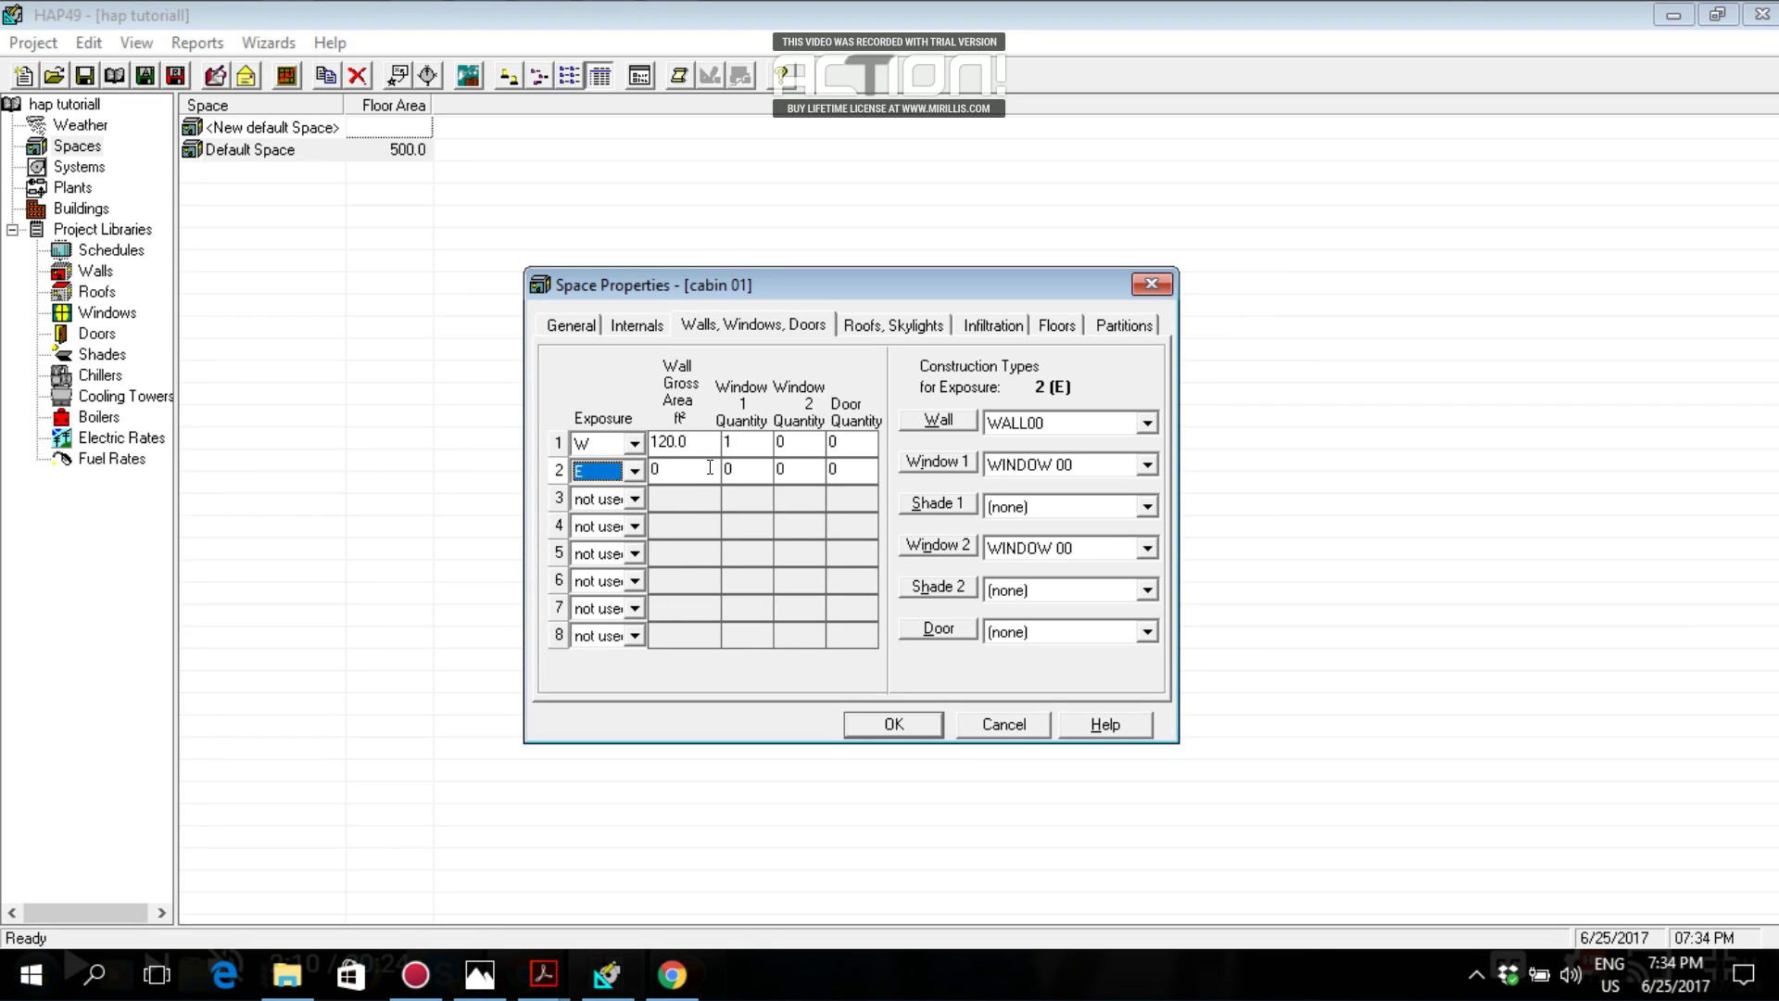
pyautogui.press('Tab')
pyautogui.write('120')
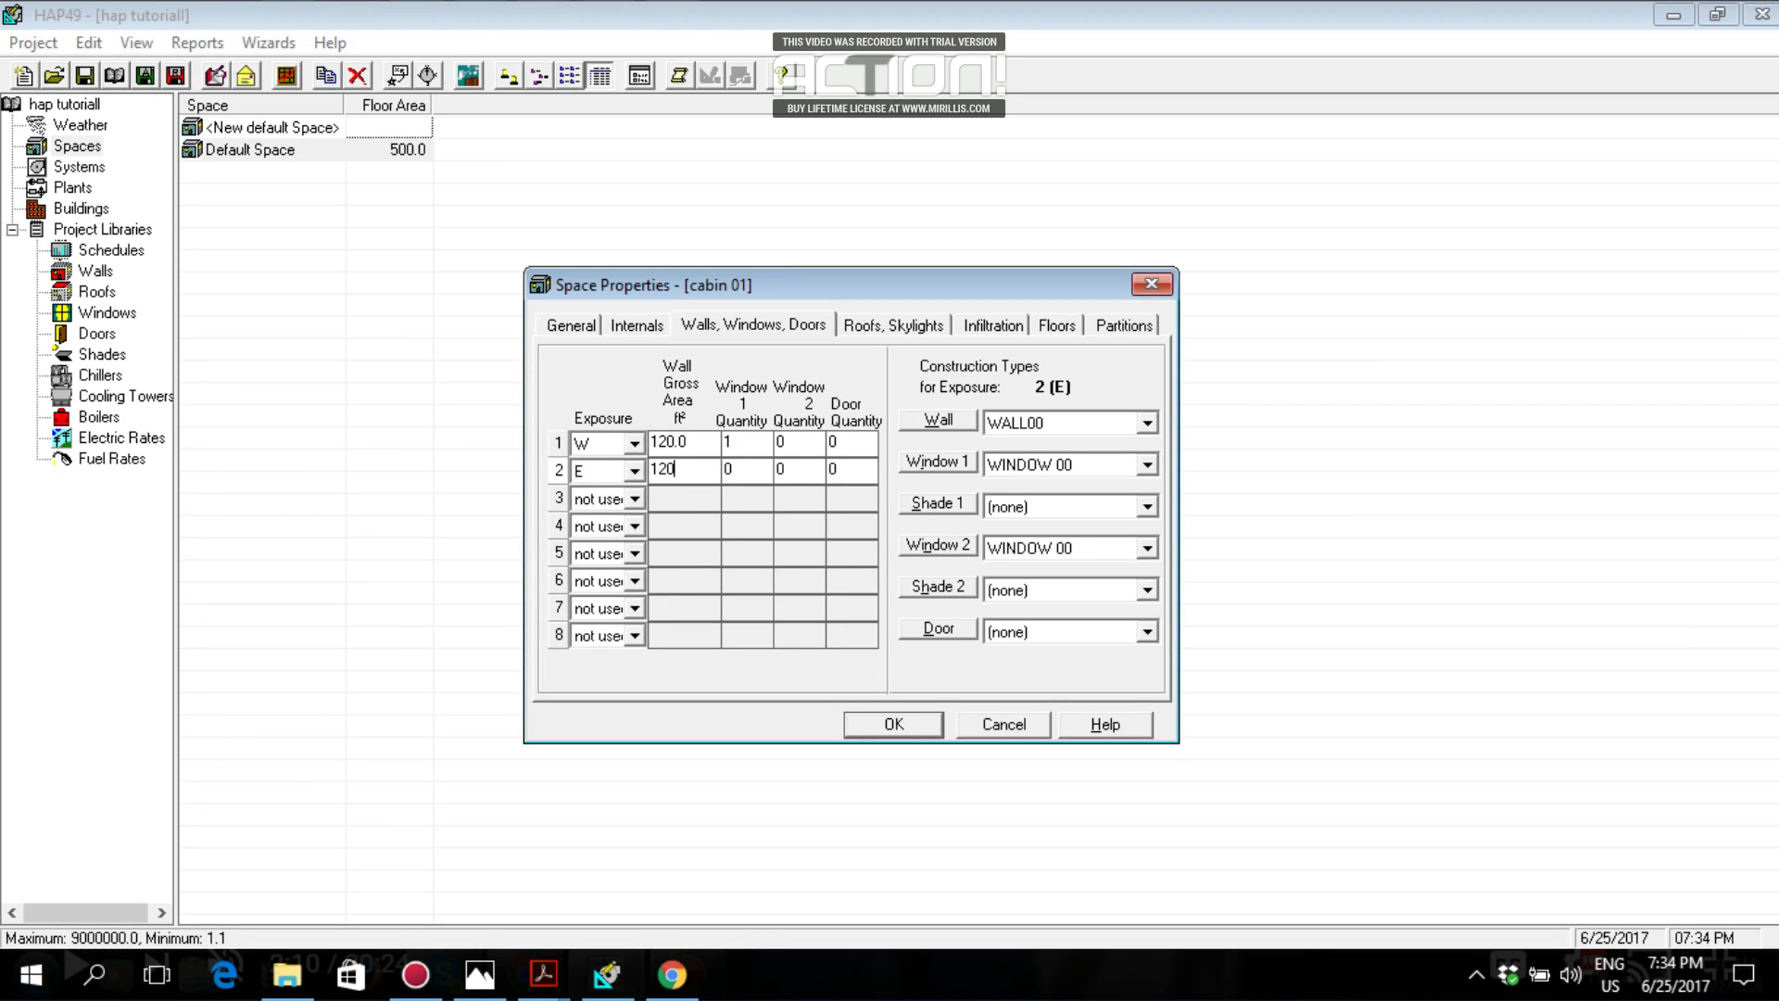
# Set the E exposure's Window 1 quantity to 1 and assign WALL00 as its wall type.
pyautogui.click(742, 464)
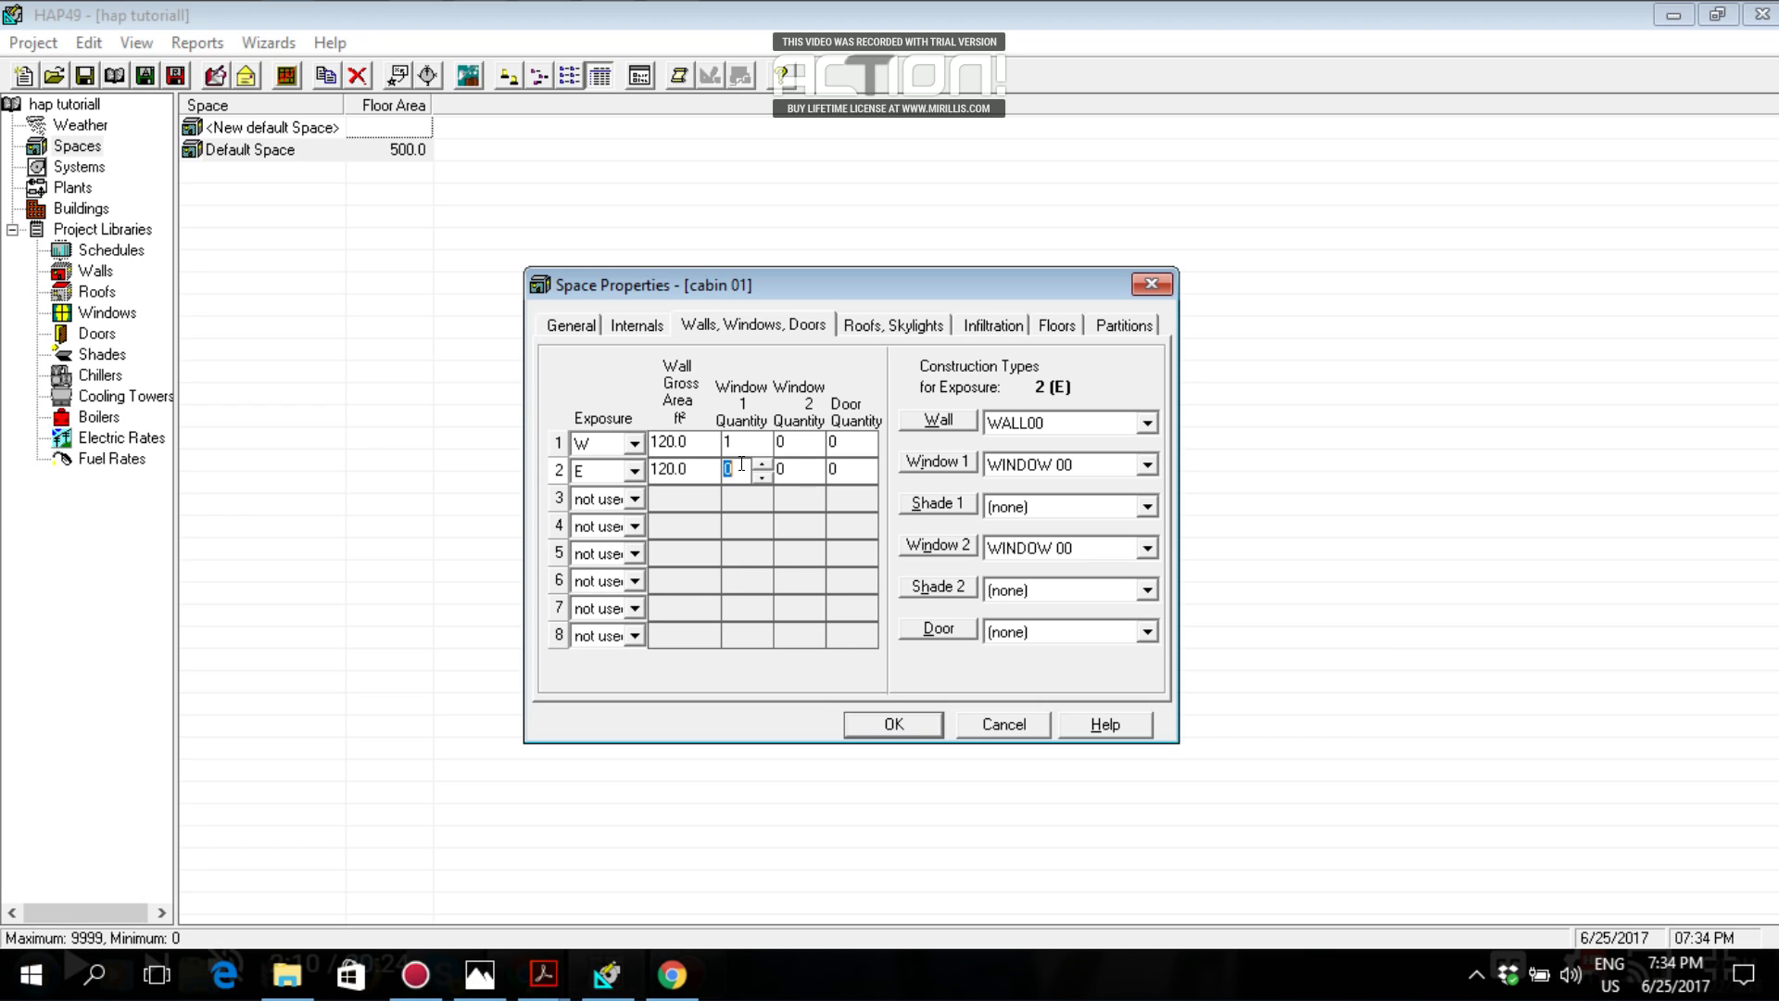
pyautogui.write('1')
pyautogui.click(1052, 425)
pyautogui.click(1012, 478)
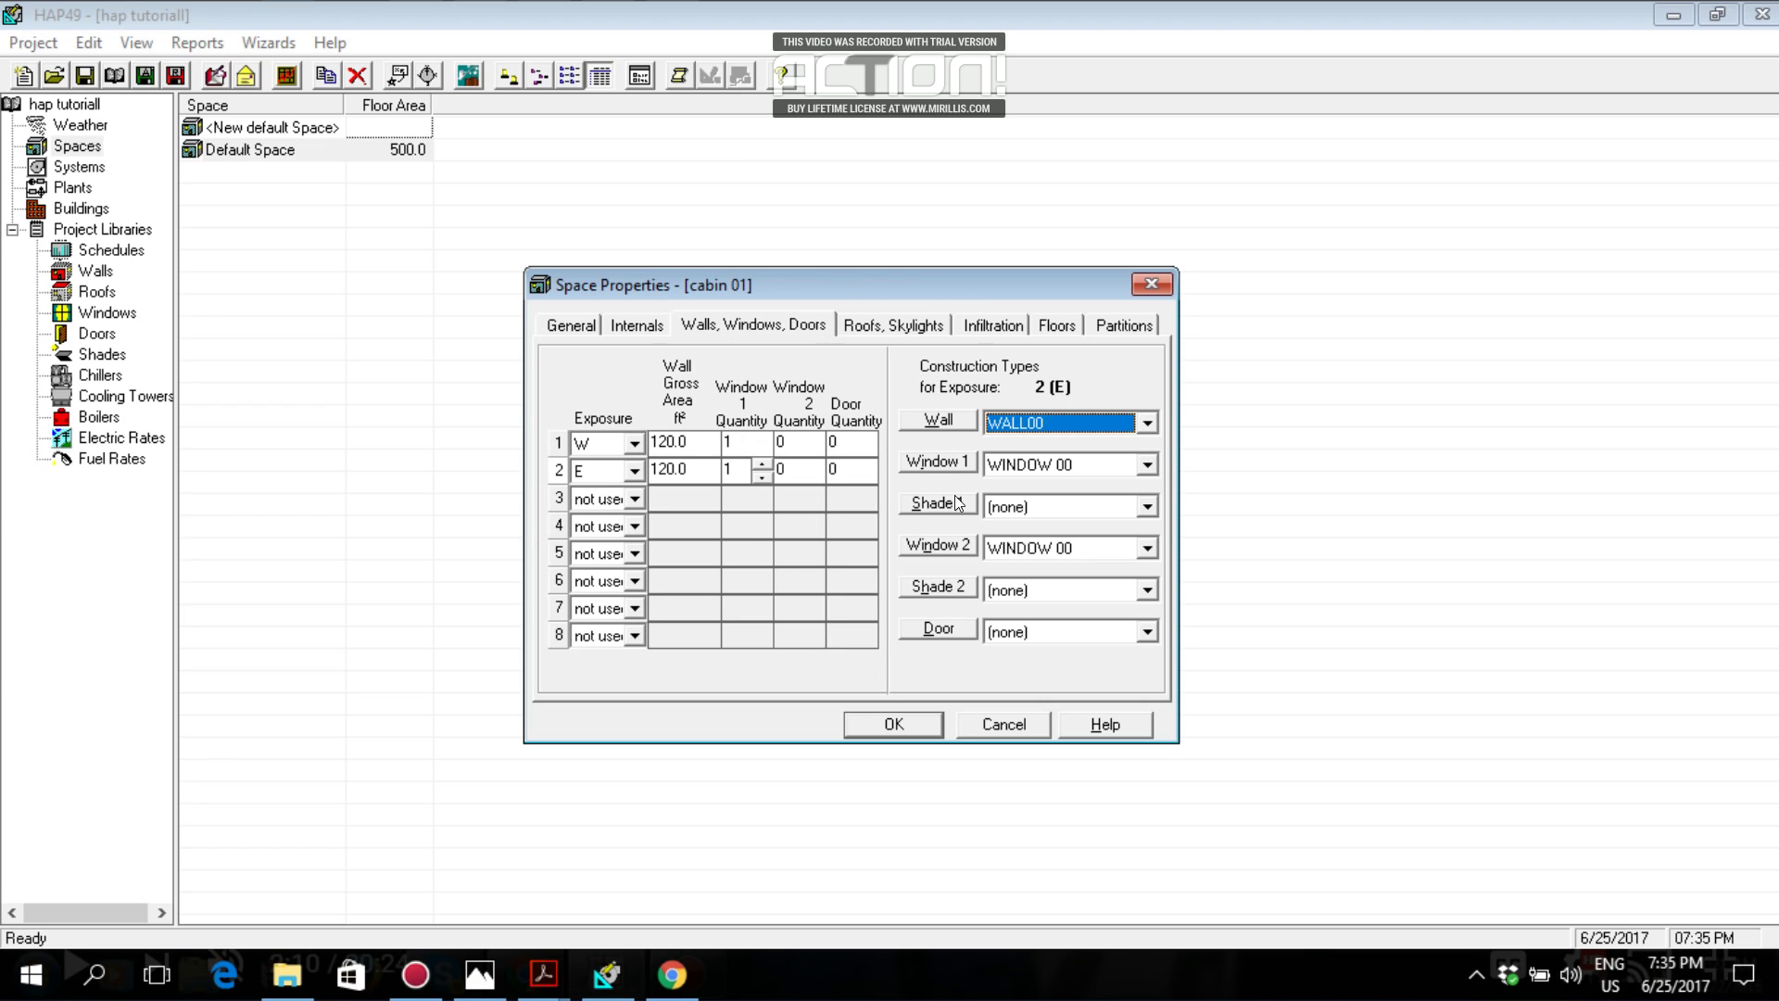
# Check the cabin in office layout.png and set cabin 01's first roof exposure to H.
pyautogui.click(885, 325)
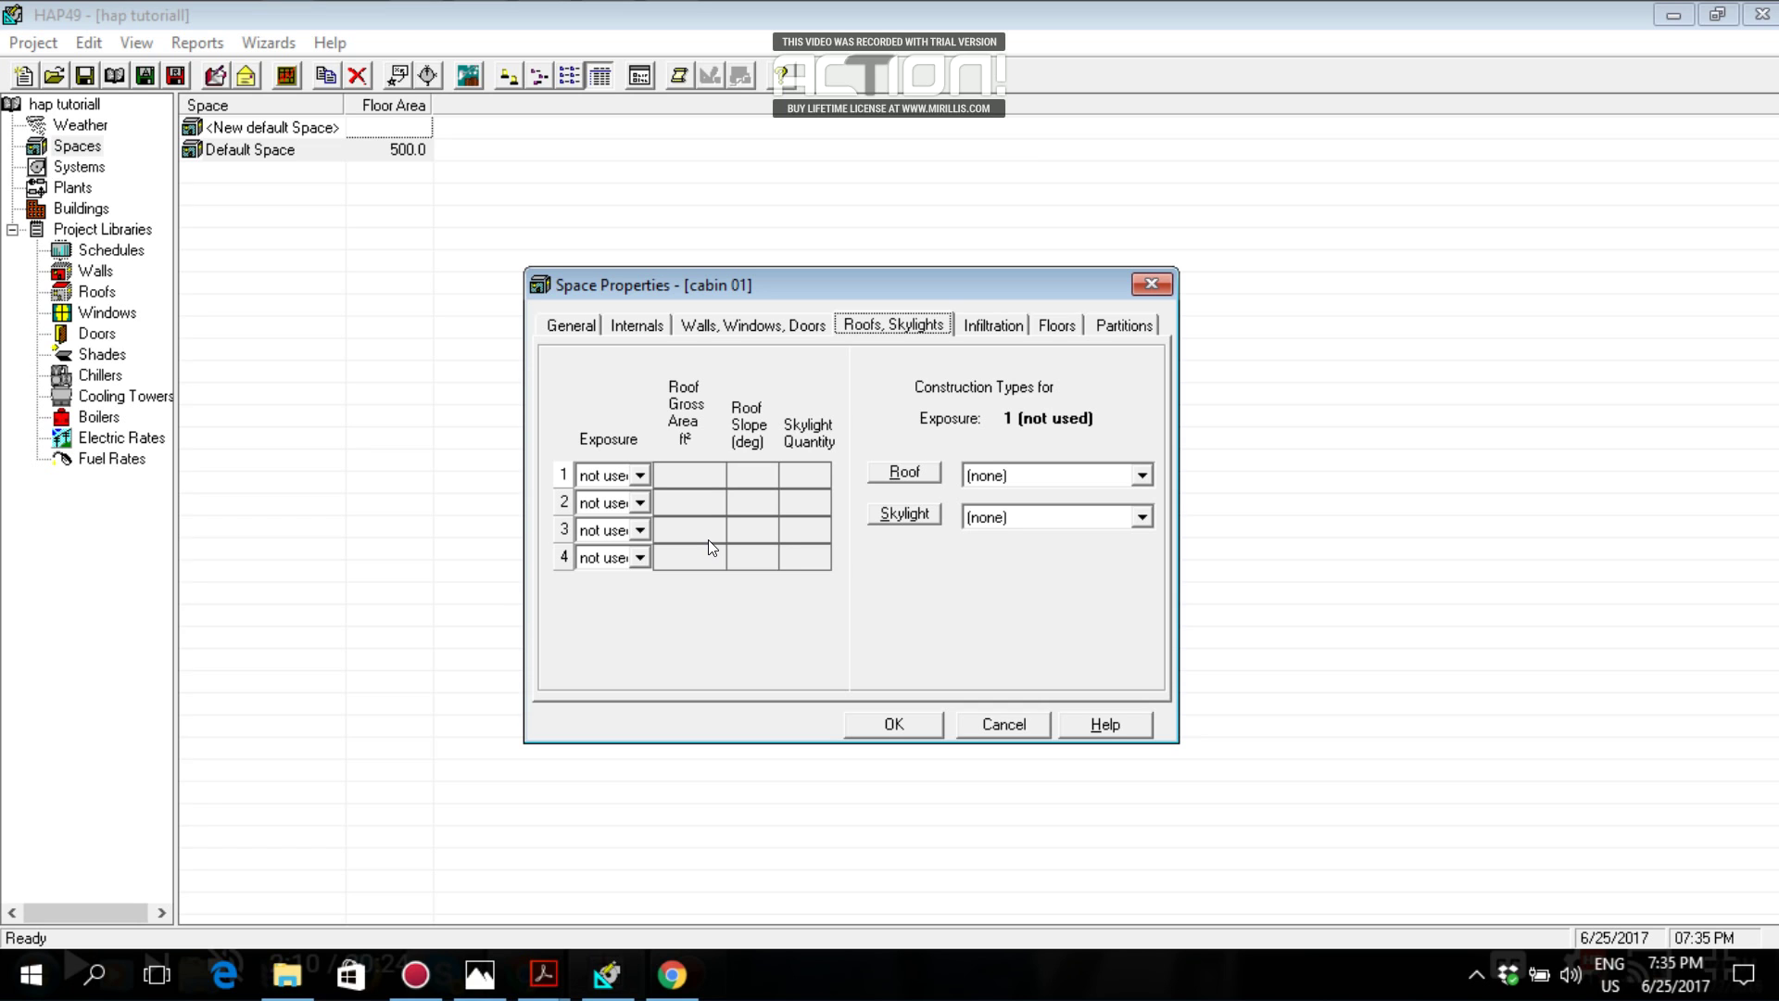
pyautogui.hotkey('alt', 'Tab')
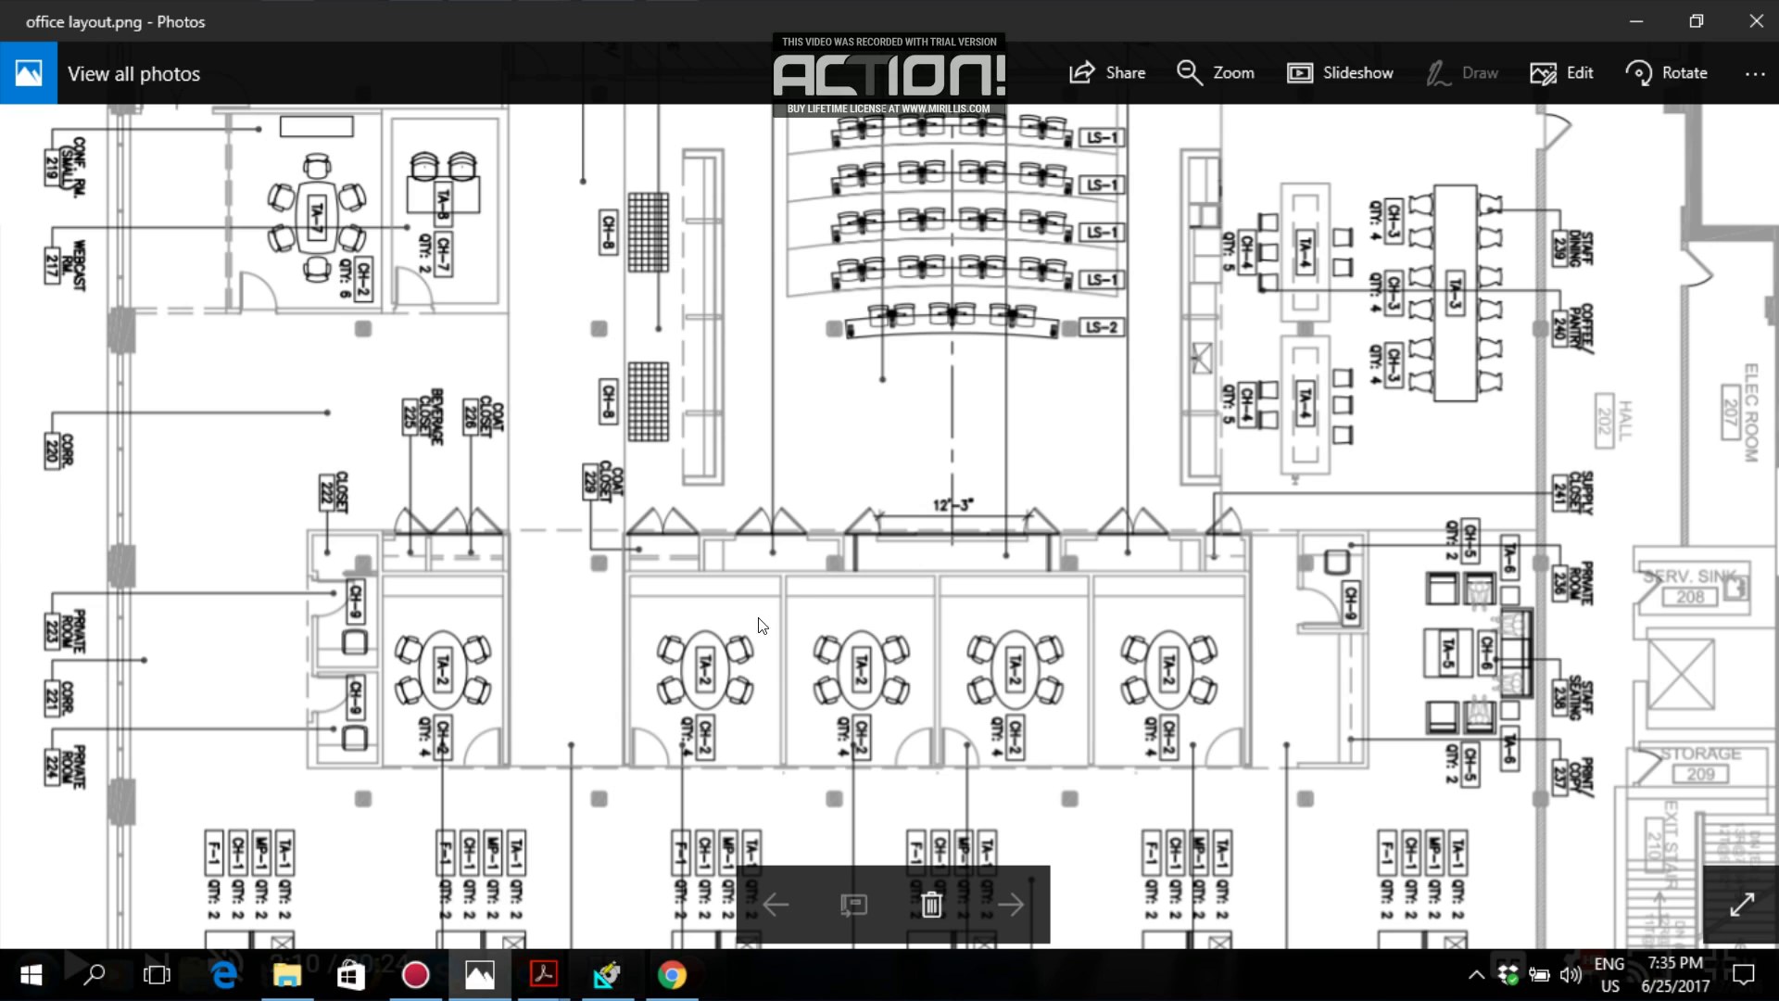
pyautogui.hotkey('alt', 'Tab')
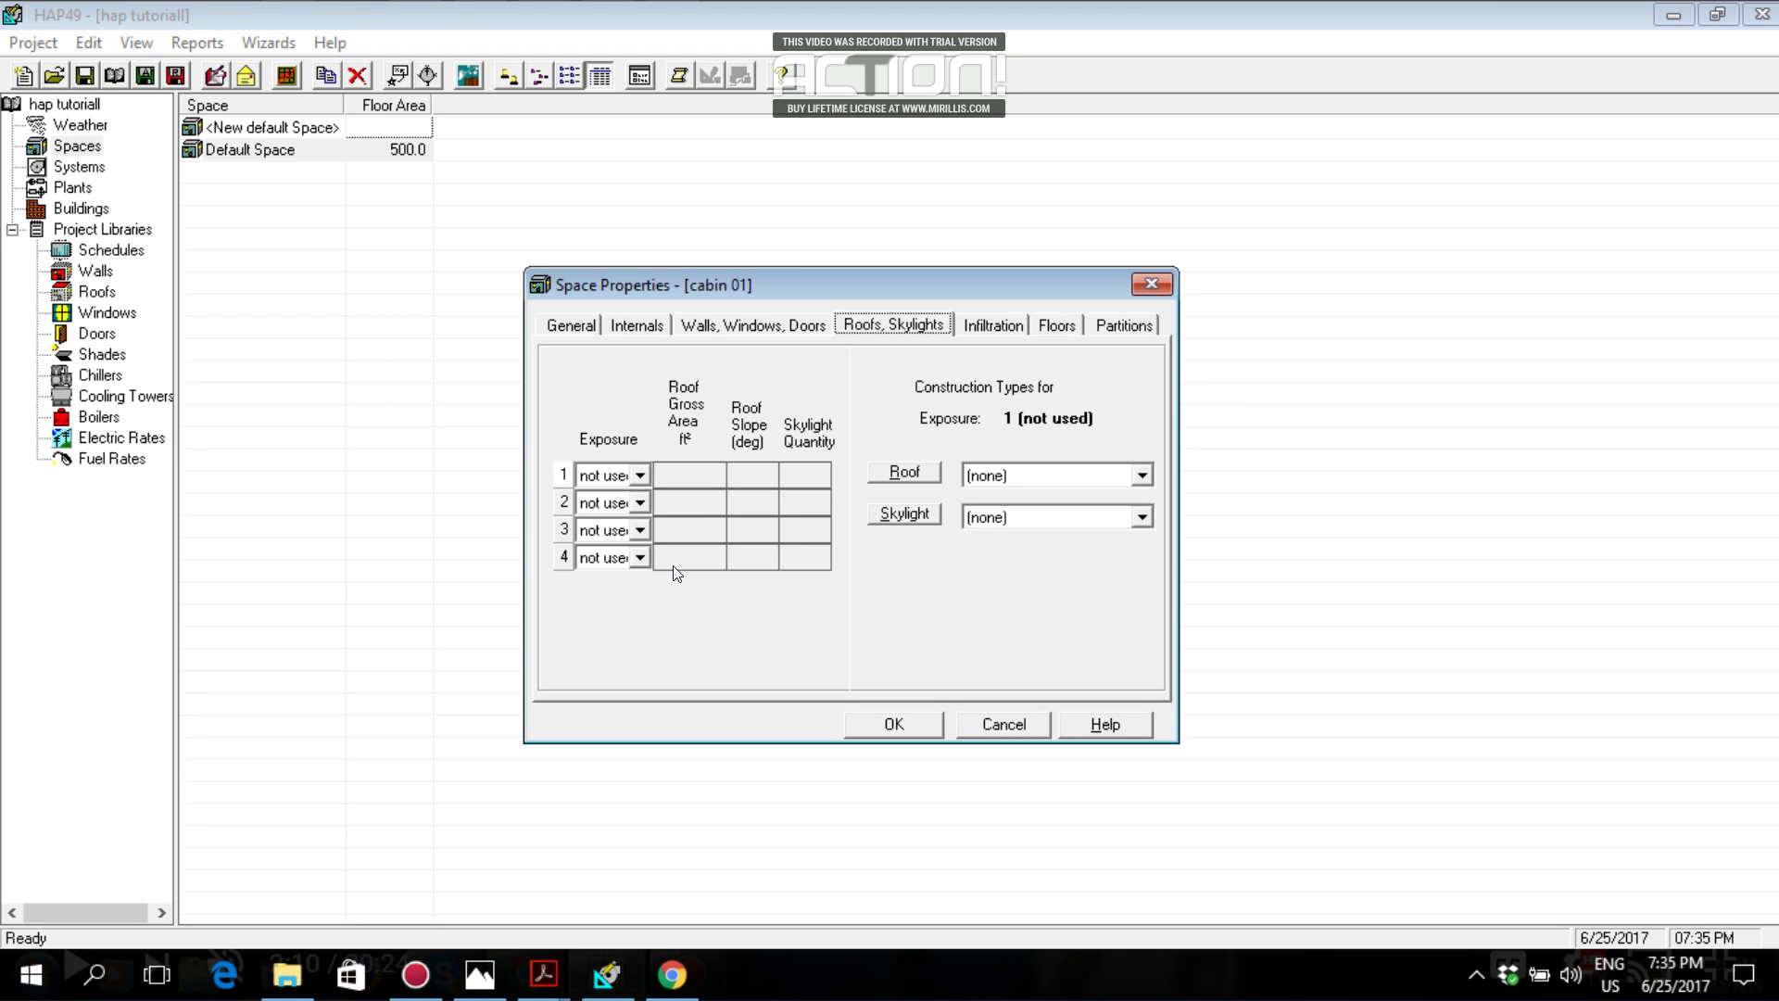
pyautogui.click(639, 475)
pyautogui.click(617, 521)
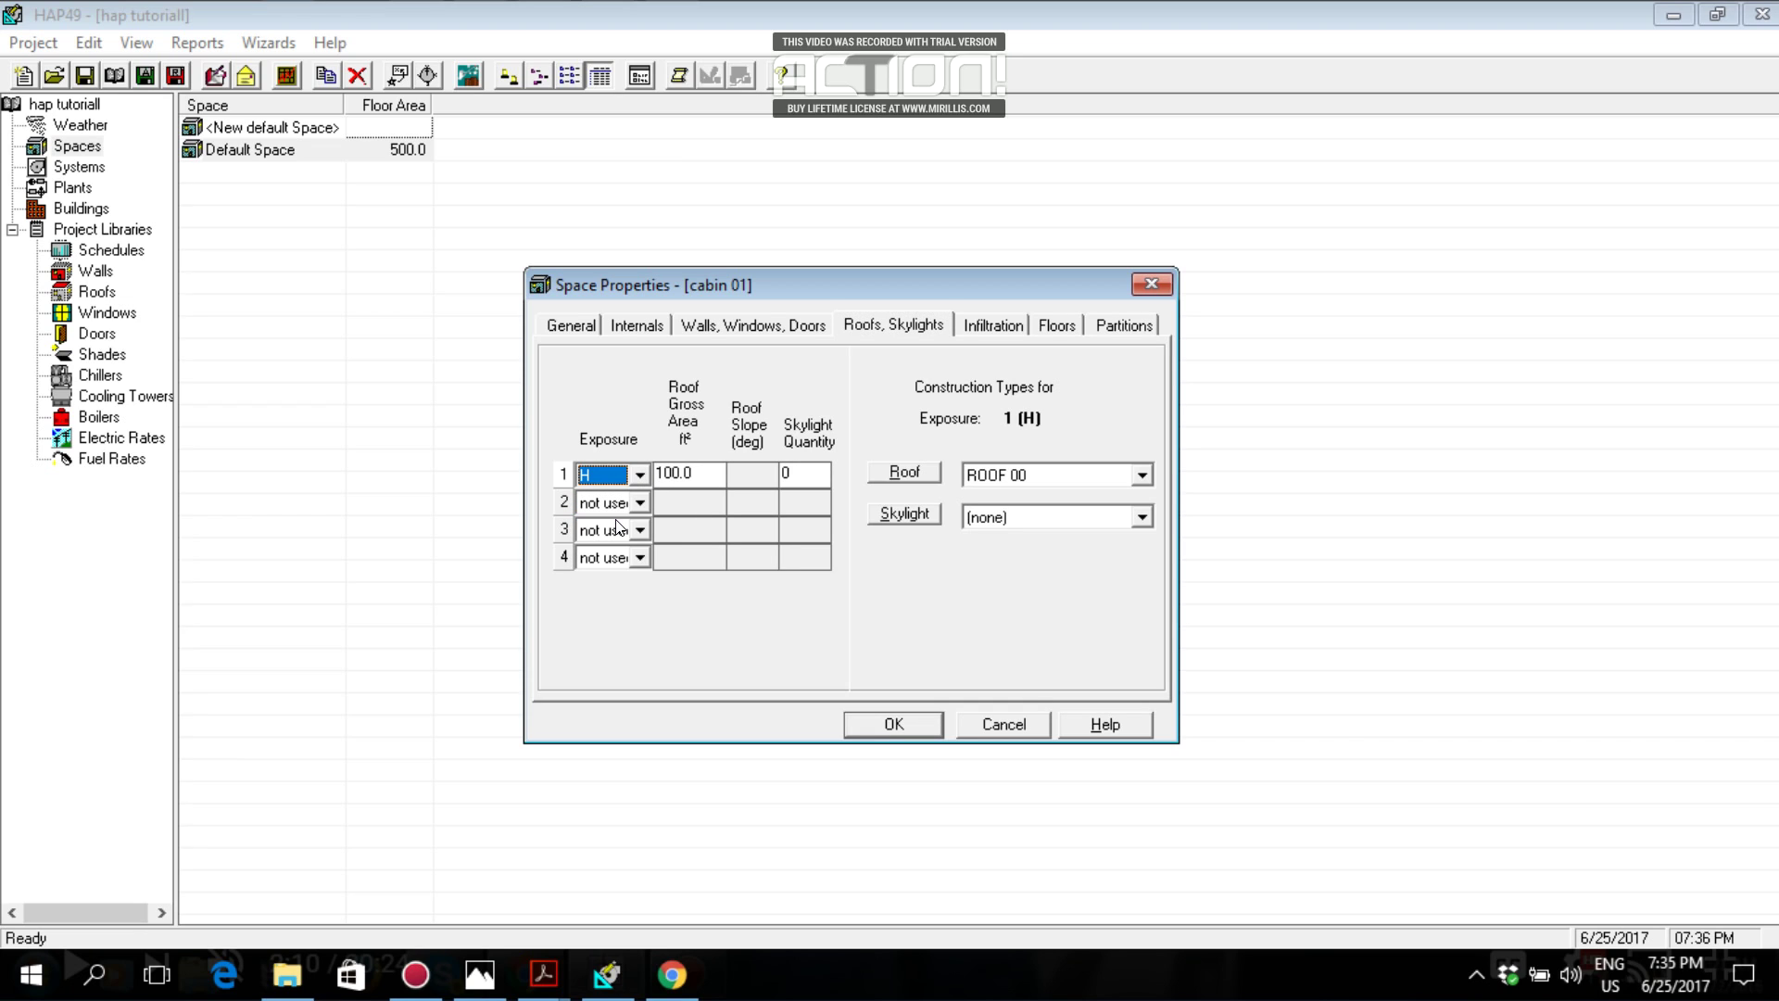
pyautogui.click(639, 475)
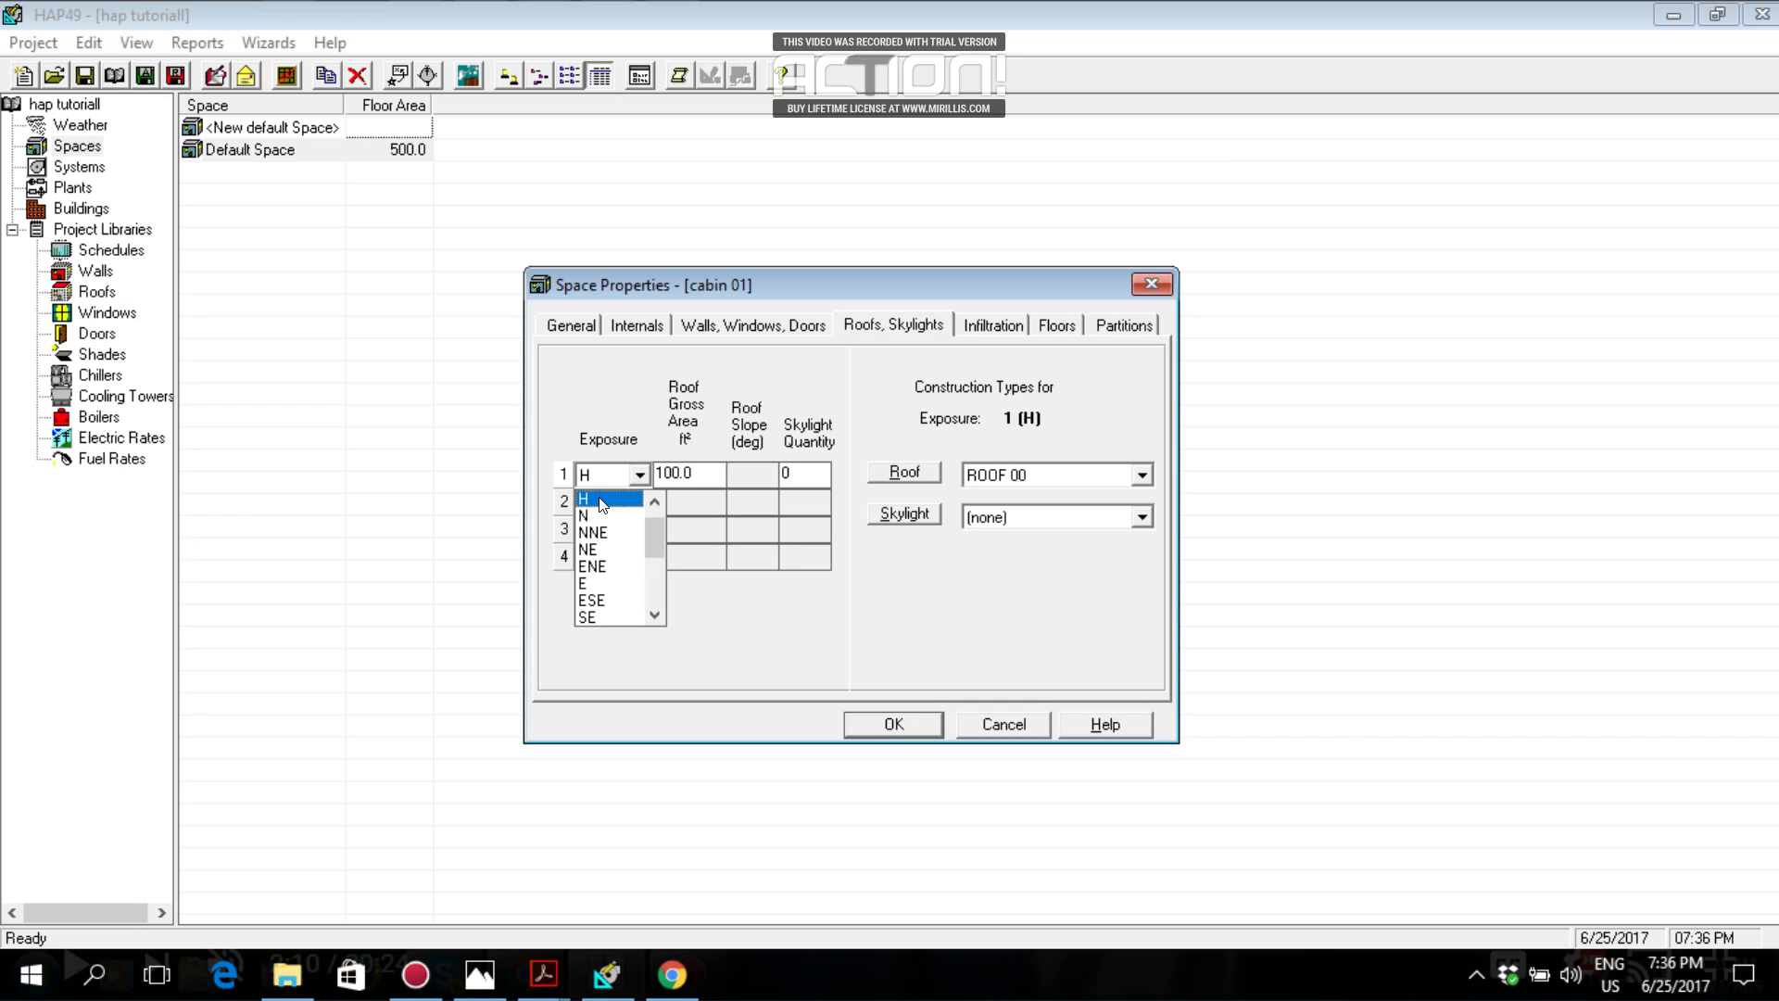
pyautogui.click(603, 504)
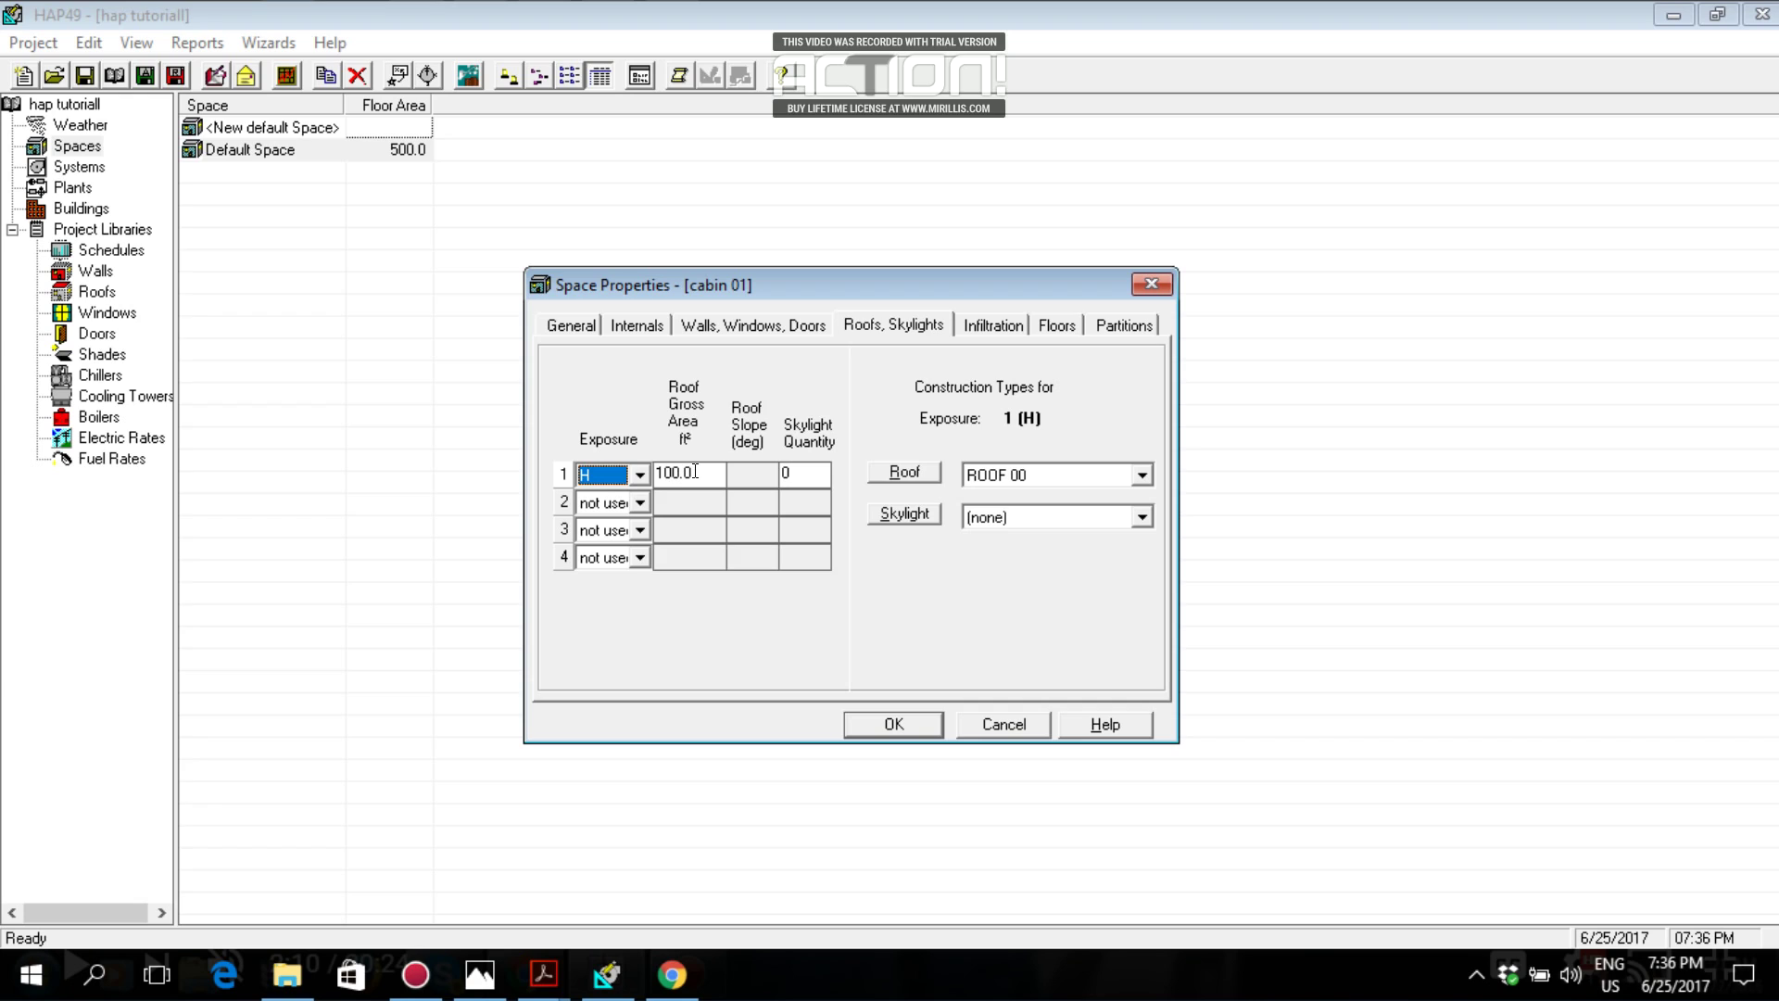
# Check the H roof's gross area against cabin 01's floor area in the general data, and assign ROOF 00 as its roof type.
pyautogui.click(695, 471)
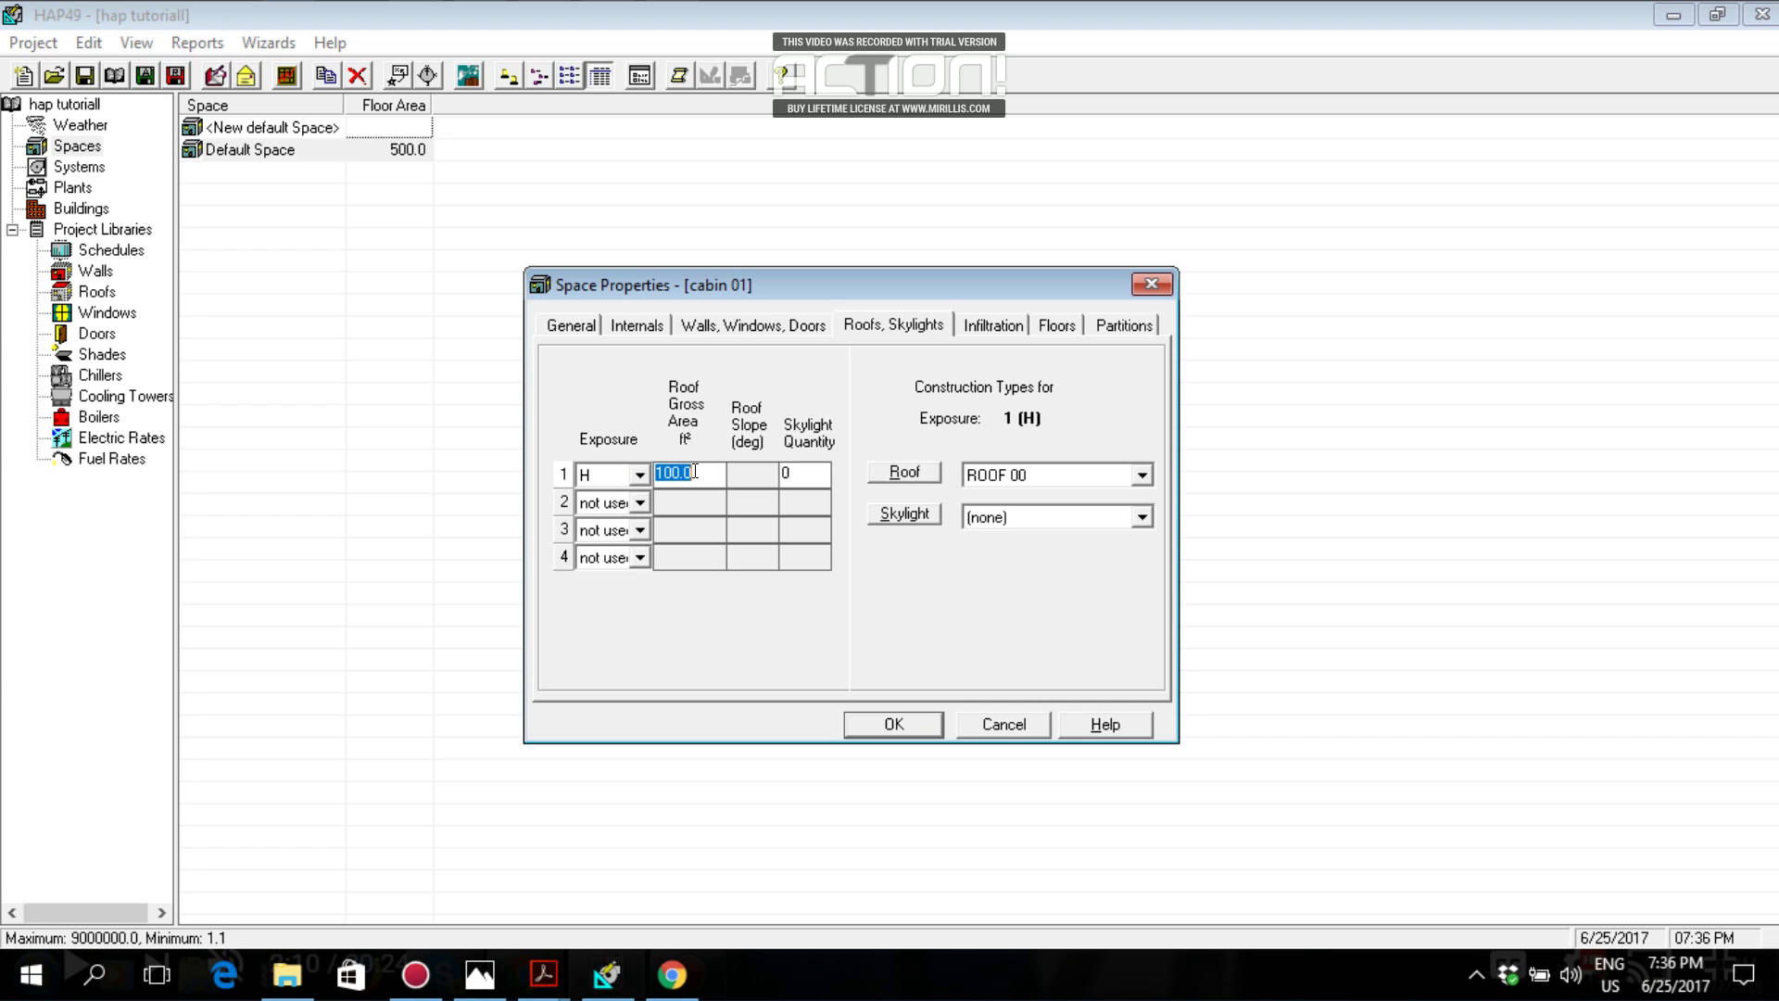
pyautogui.click(593, 325)
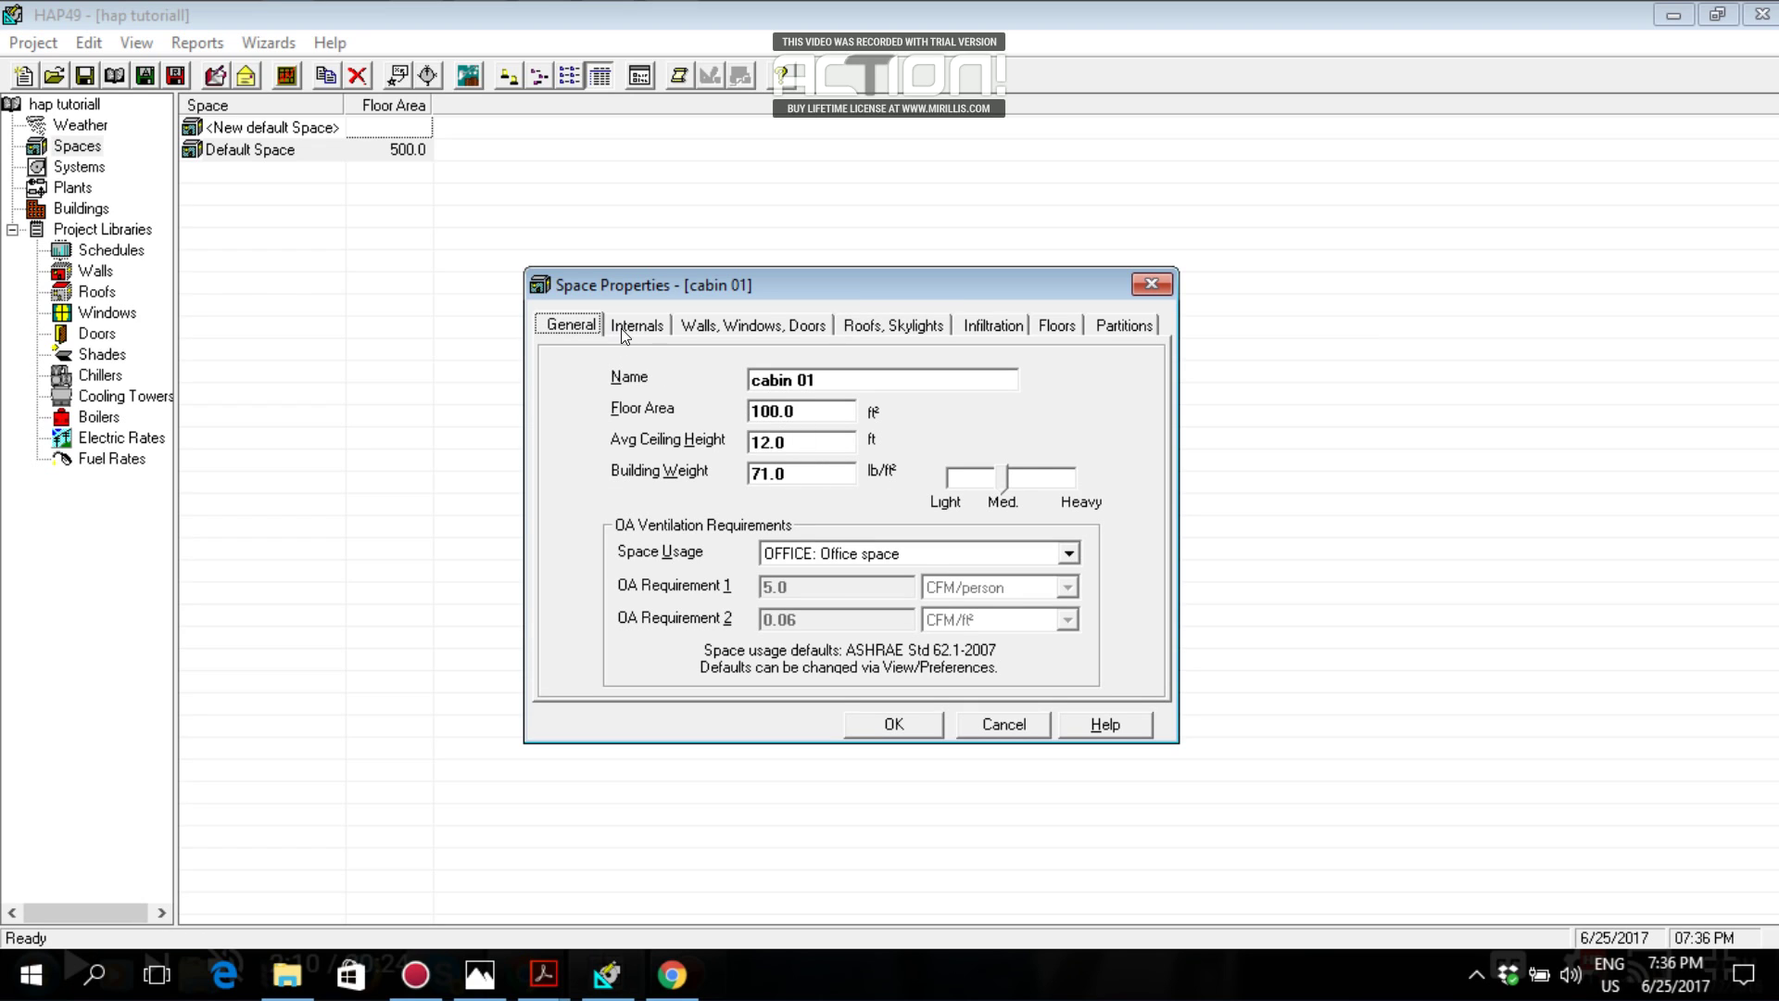
pyautogui.click(894, 324)
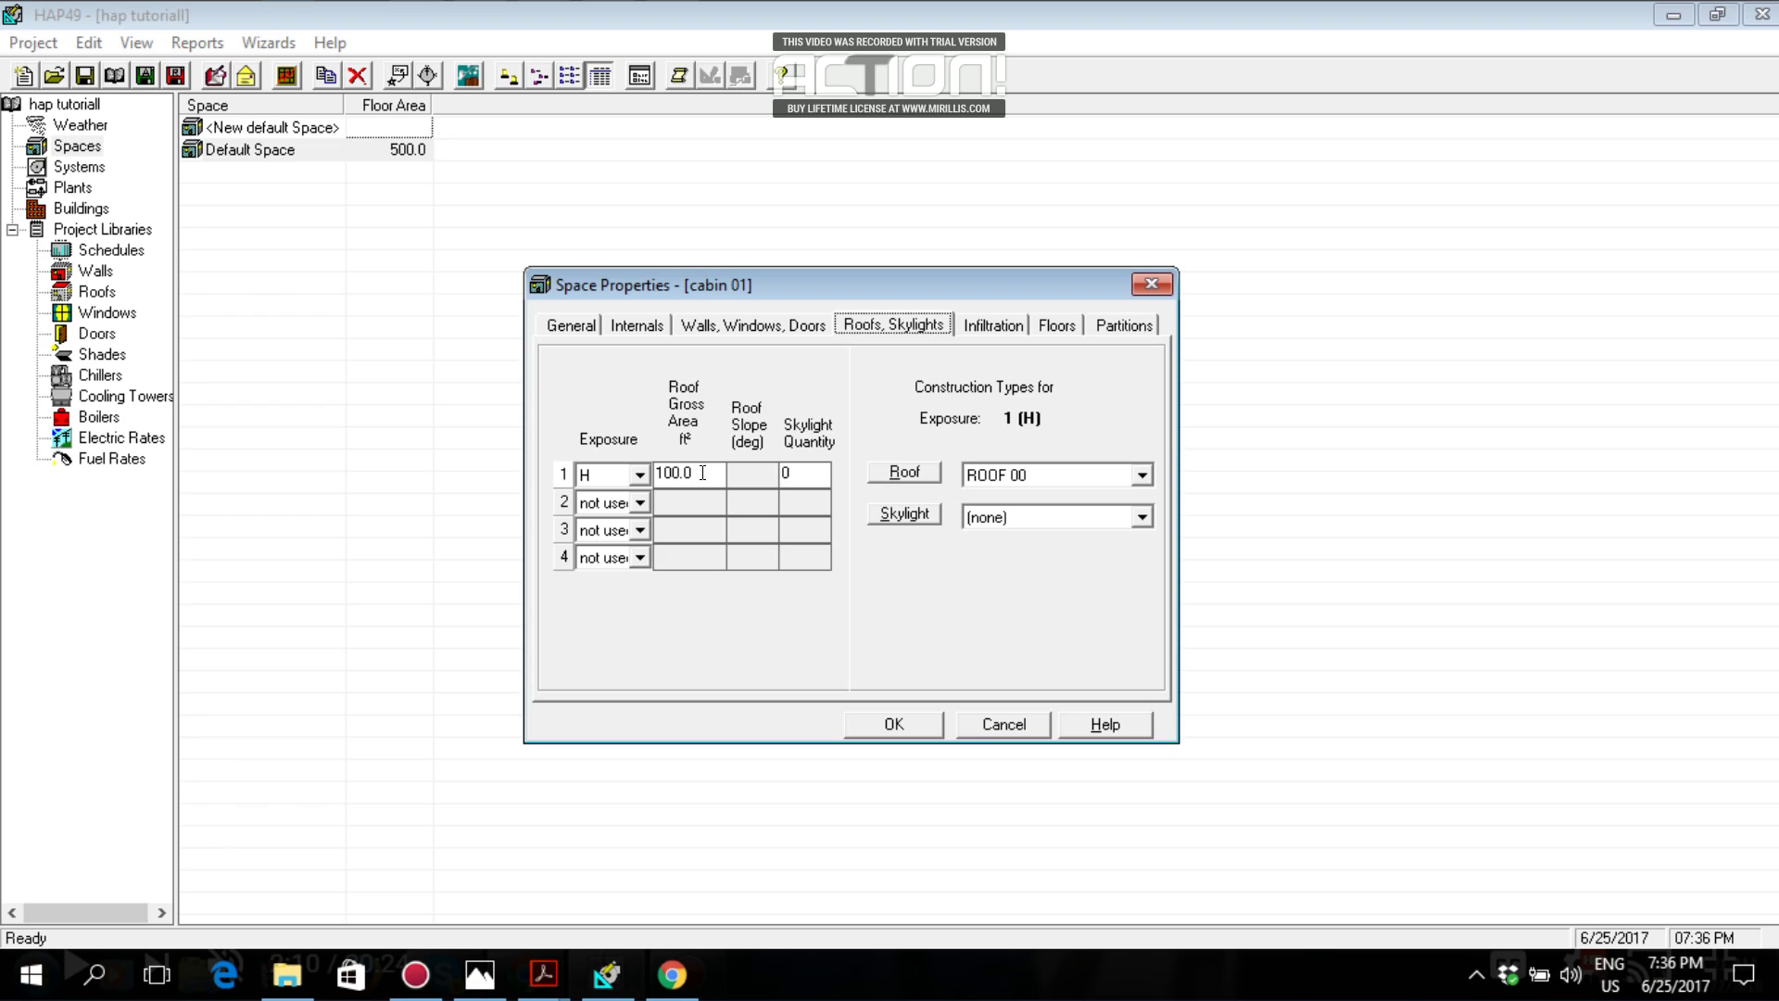
pyautogui.click(1124, 469)
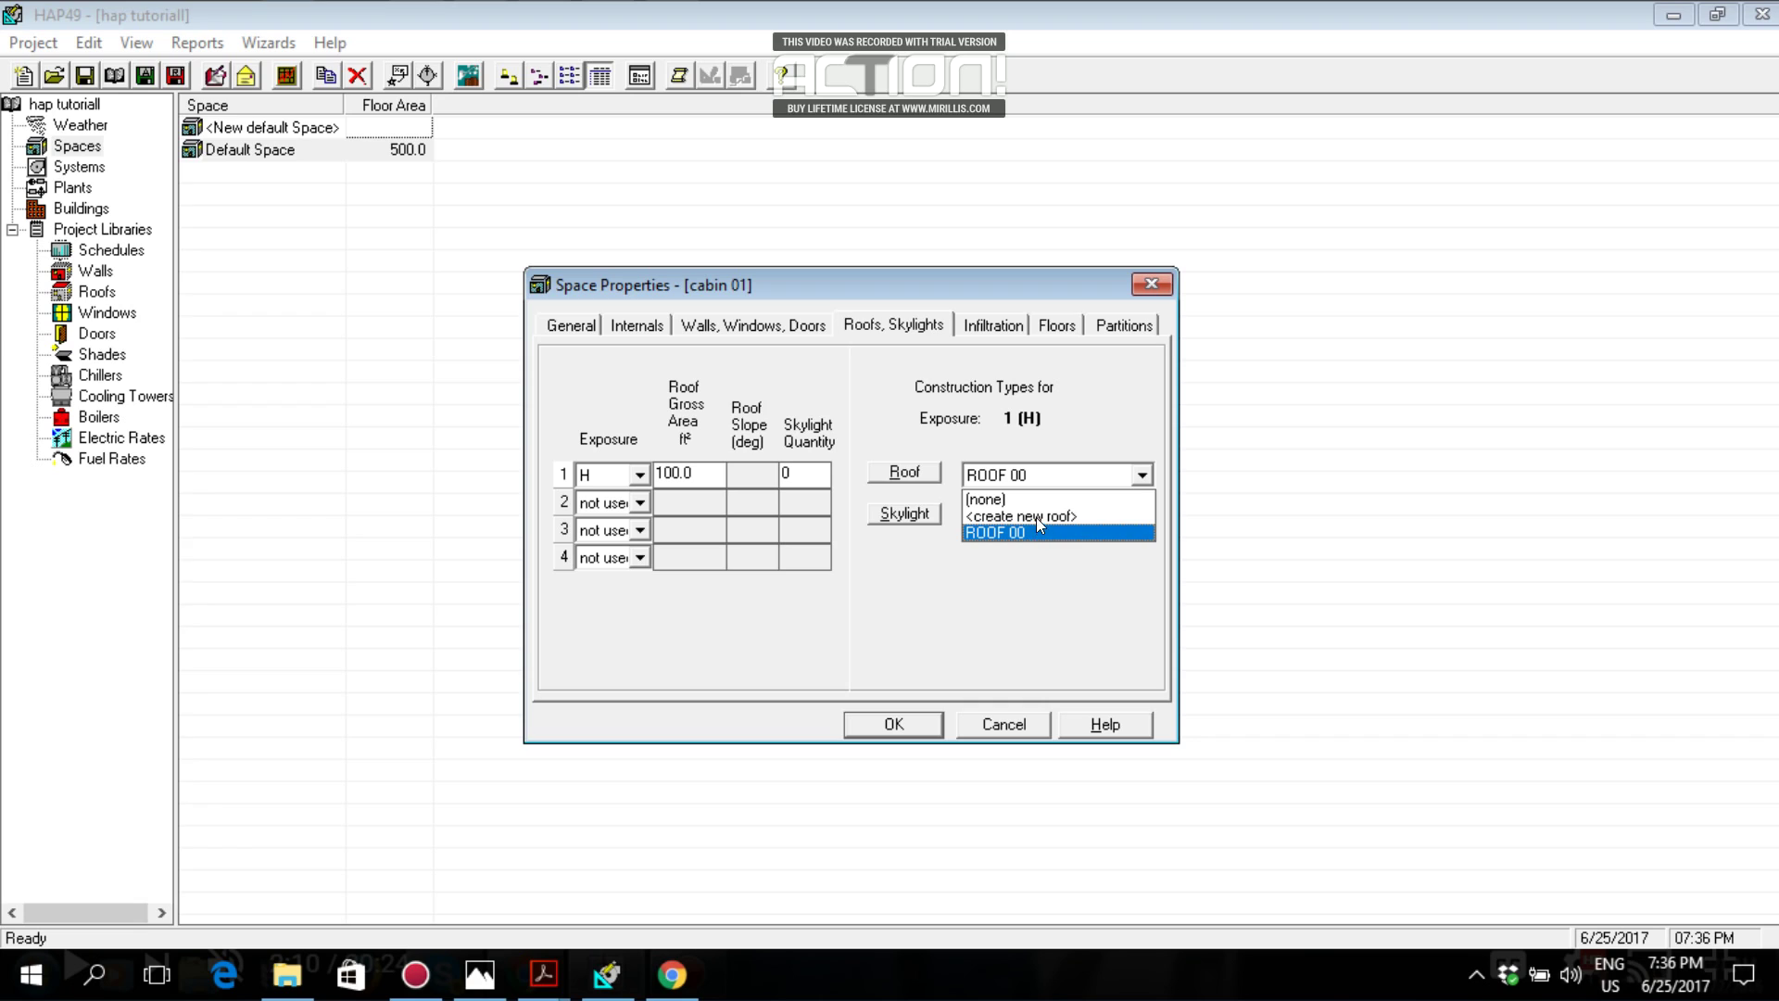
pyautogui.click(1033, 532)
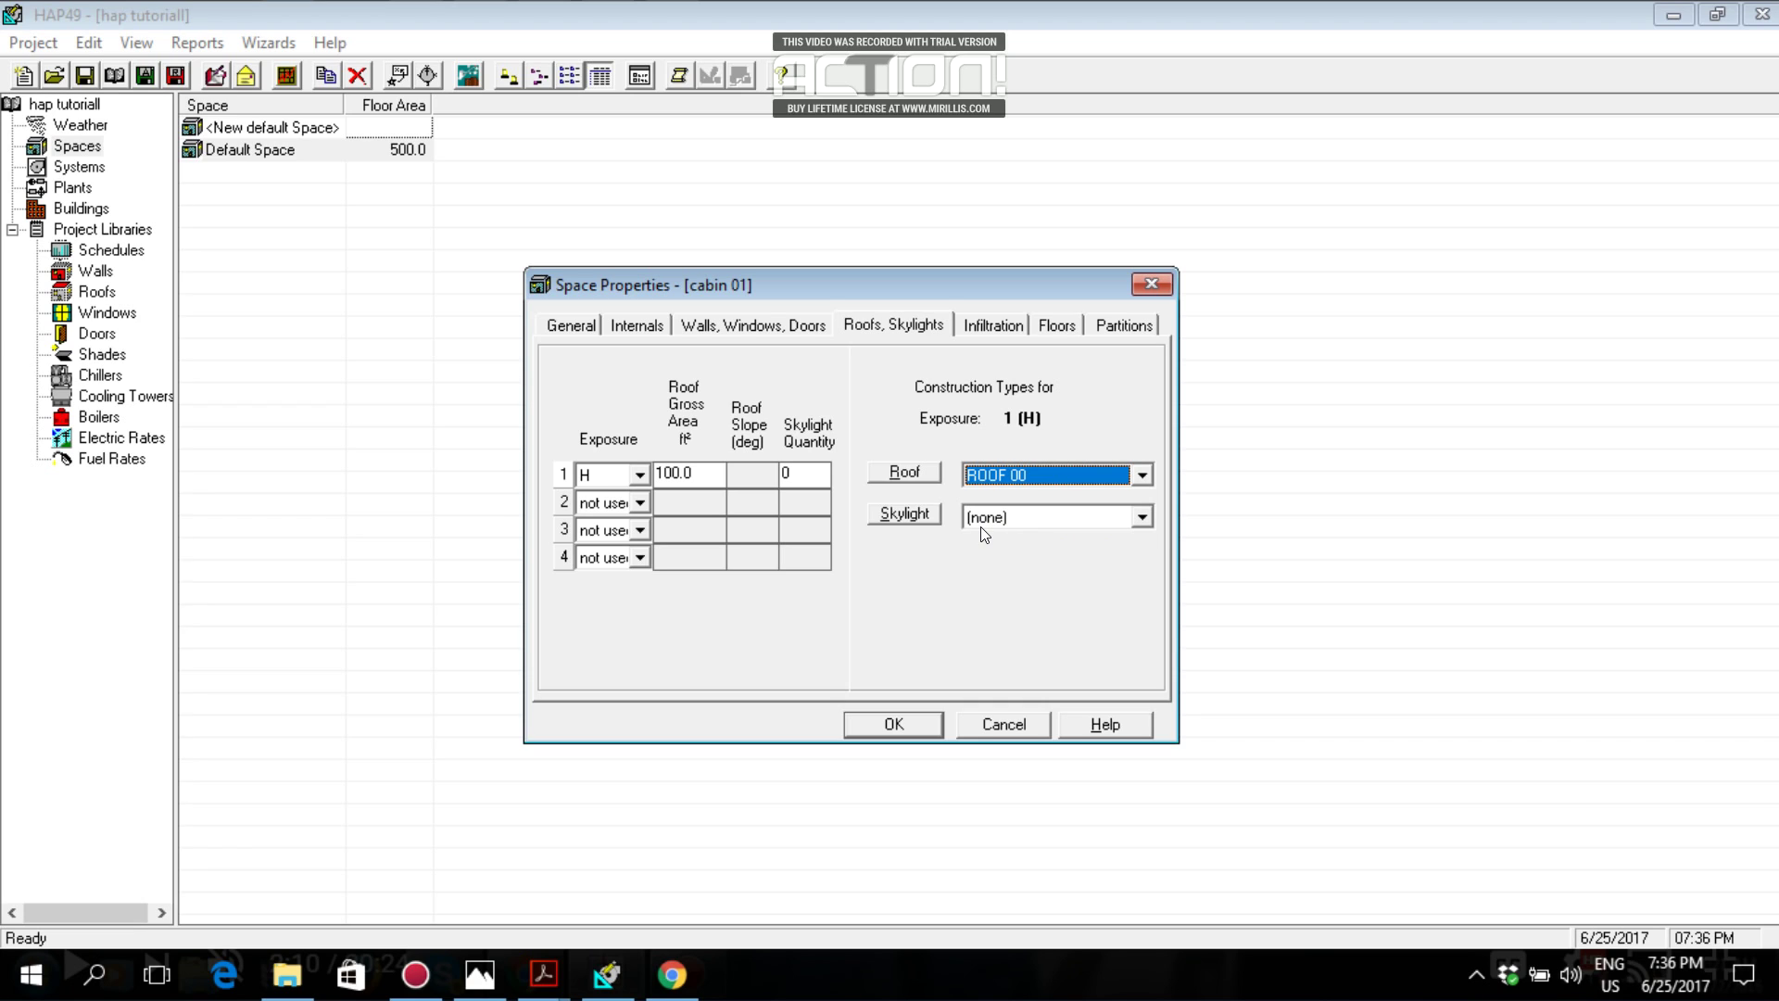
# Check the cabin in office layout.png and set cabin 01's Design Cooling infiltration rate to 1 ACH.
pyautogui.click(1005, 329)
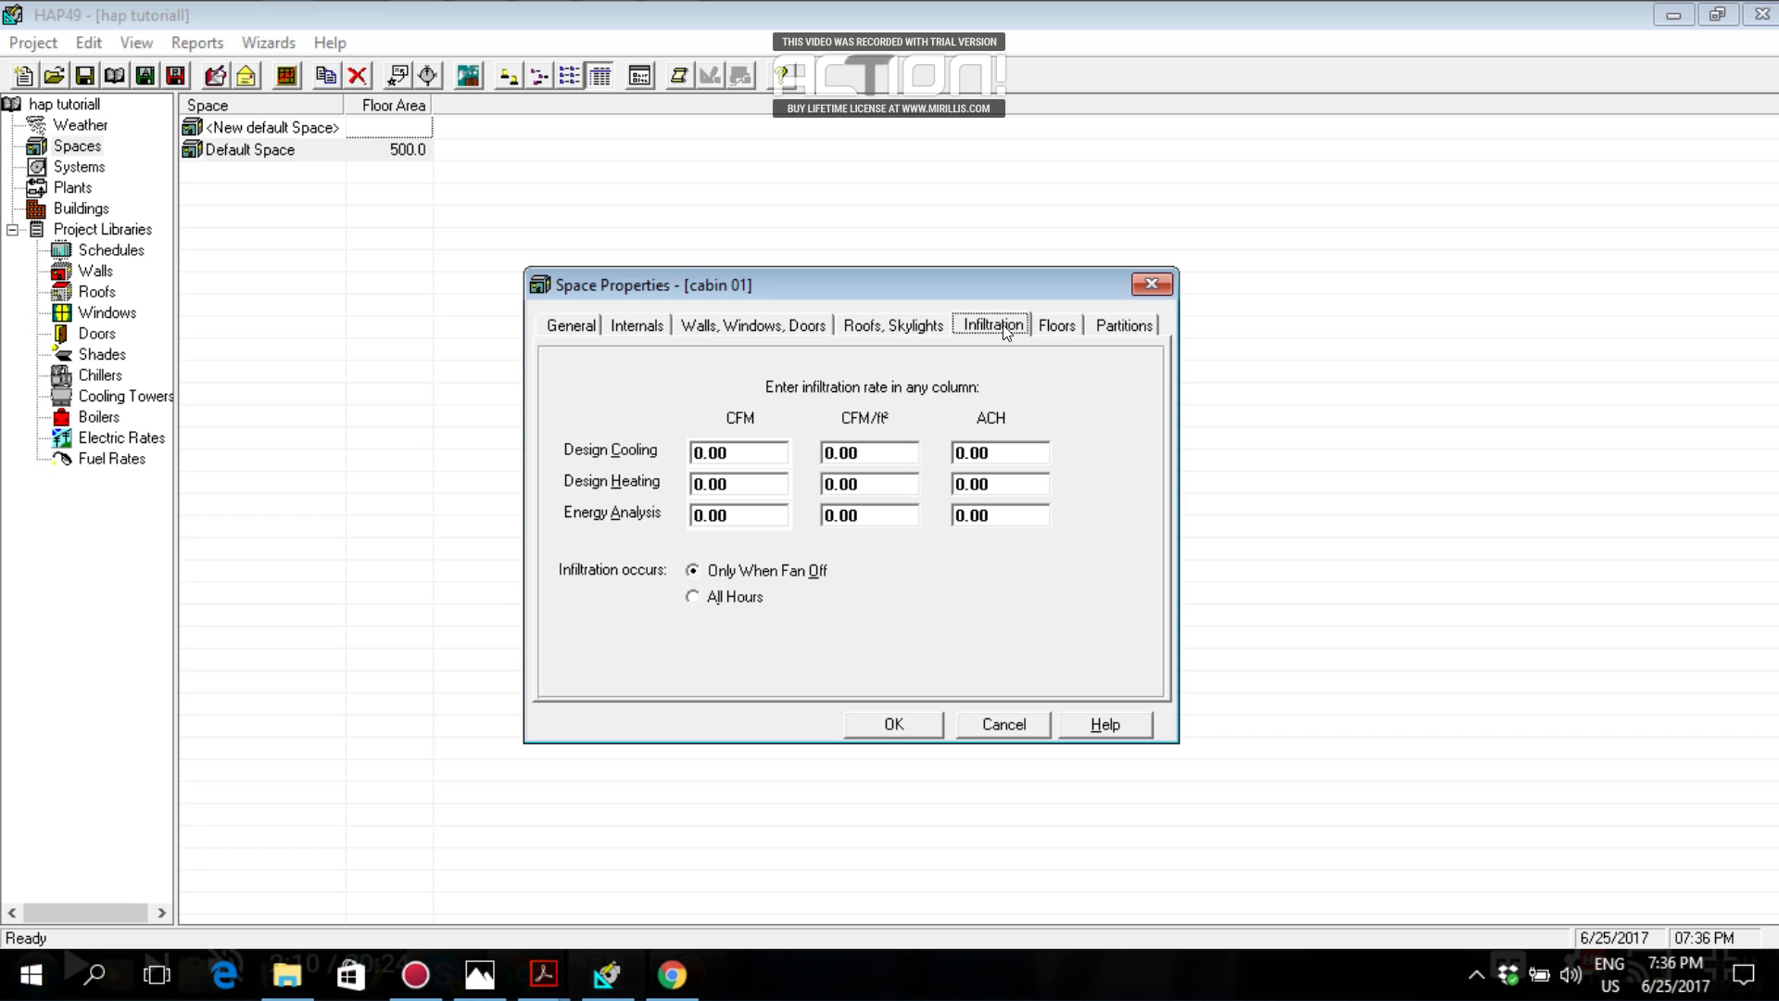
pyautogui.hotkey('alt', 'Tab')
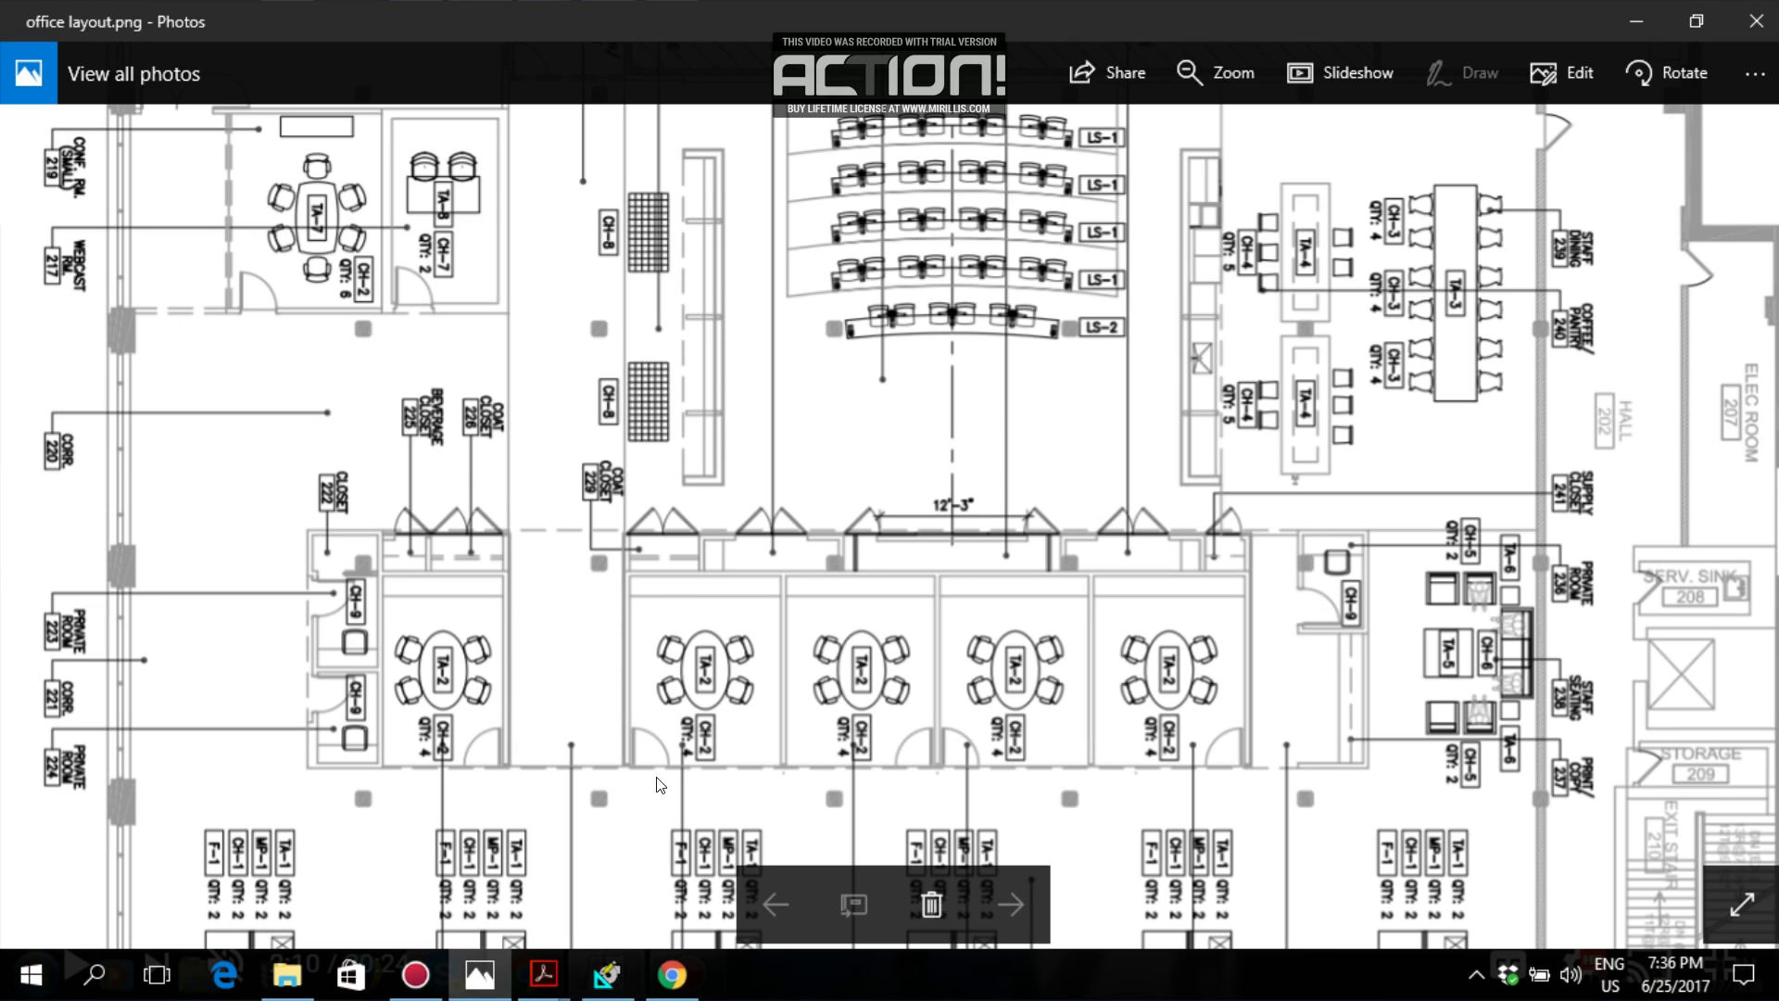
pyautogui.hotkey('alt', 'Tab')
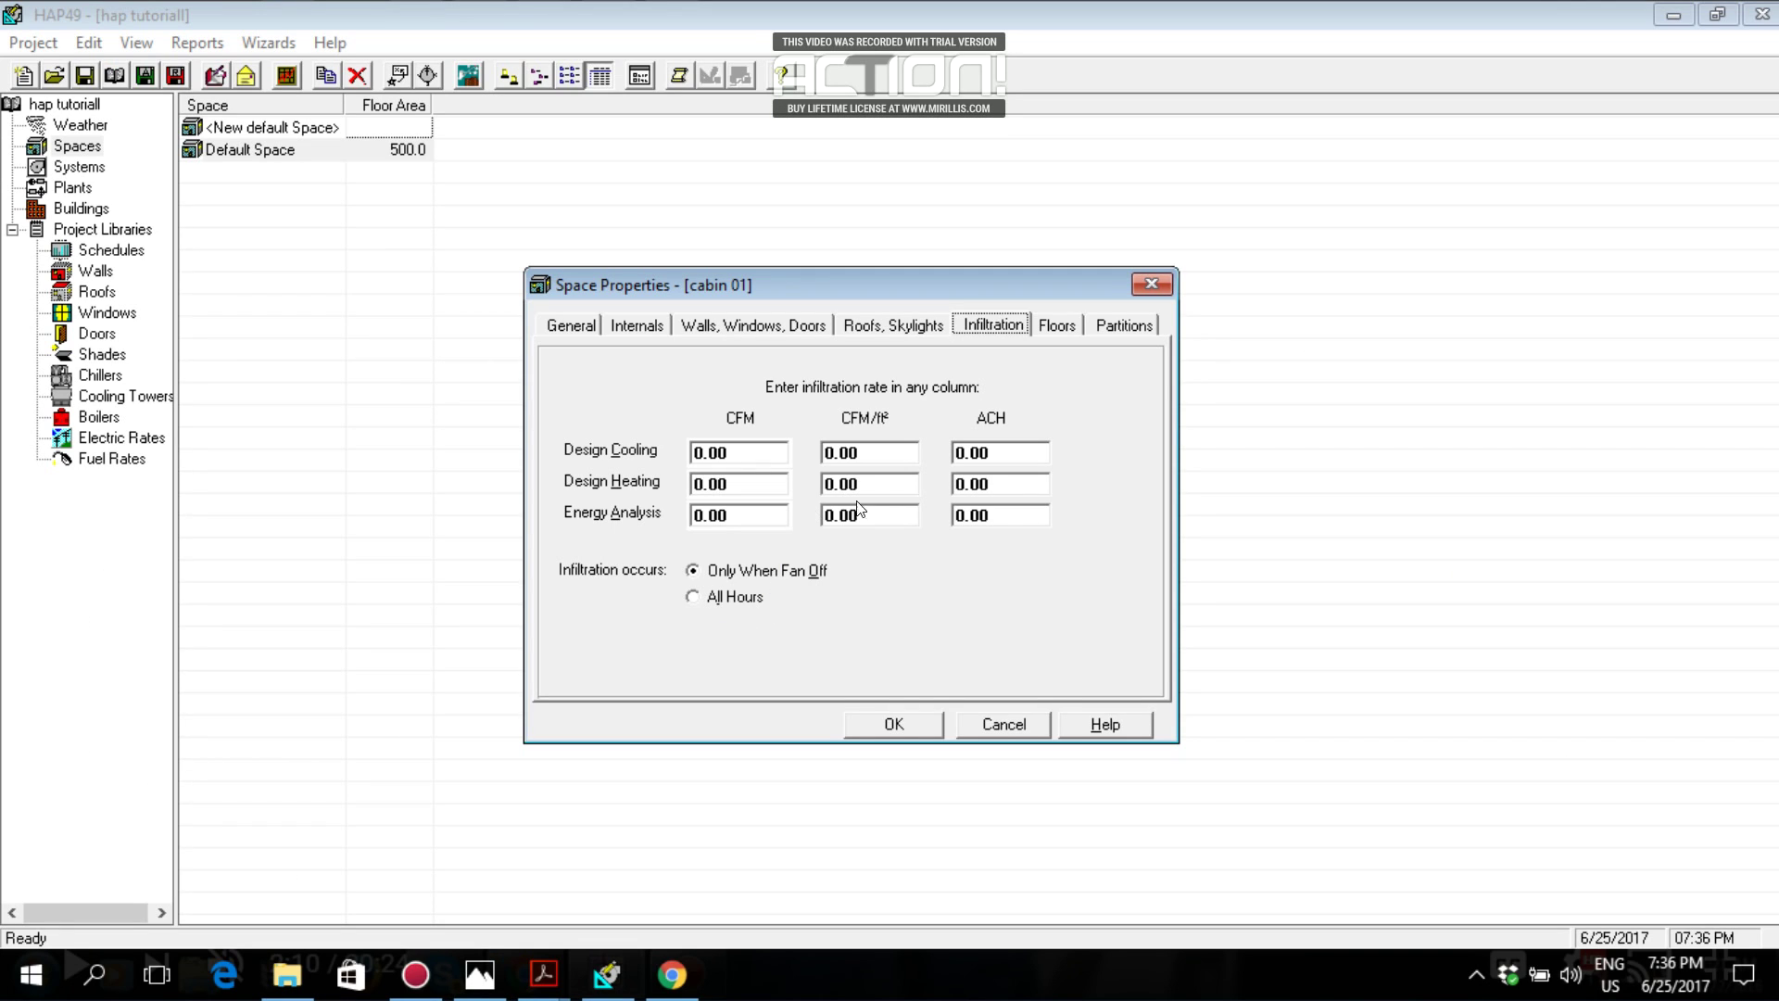
pyautogui.click(1017, 450)
pyautogui.write('4')
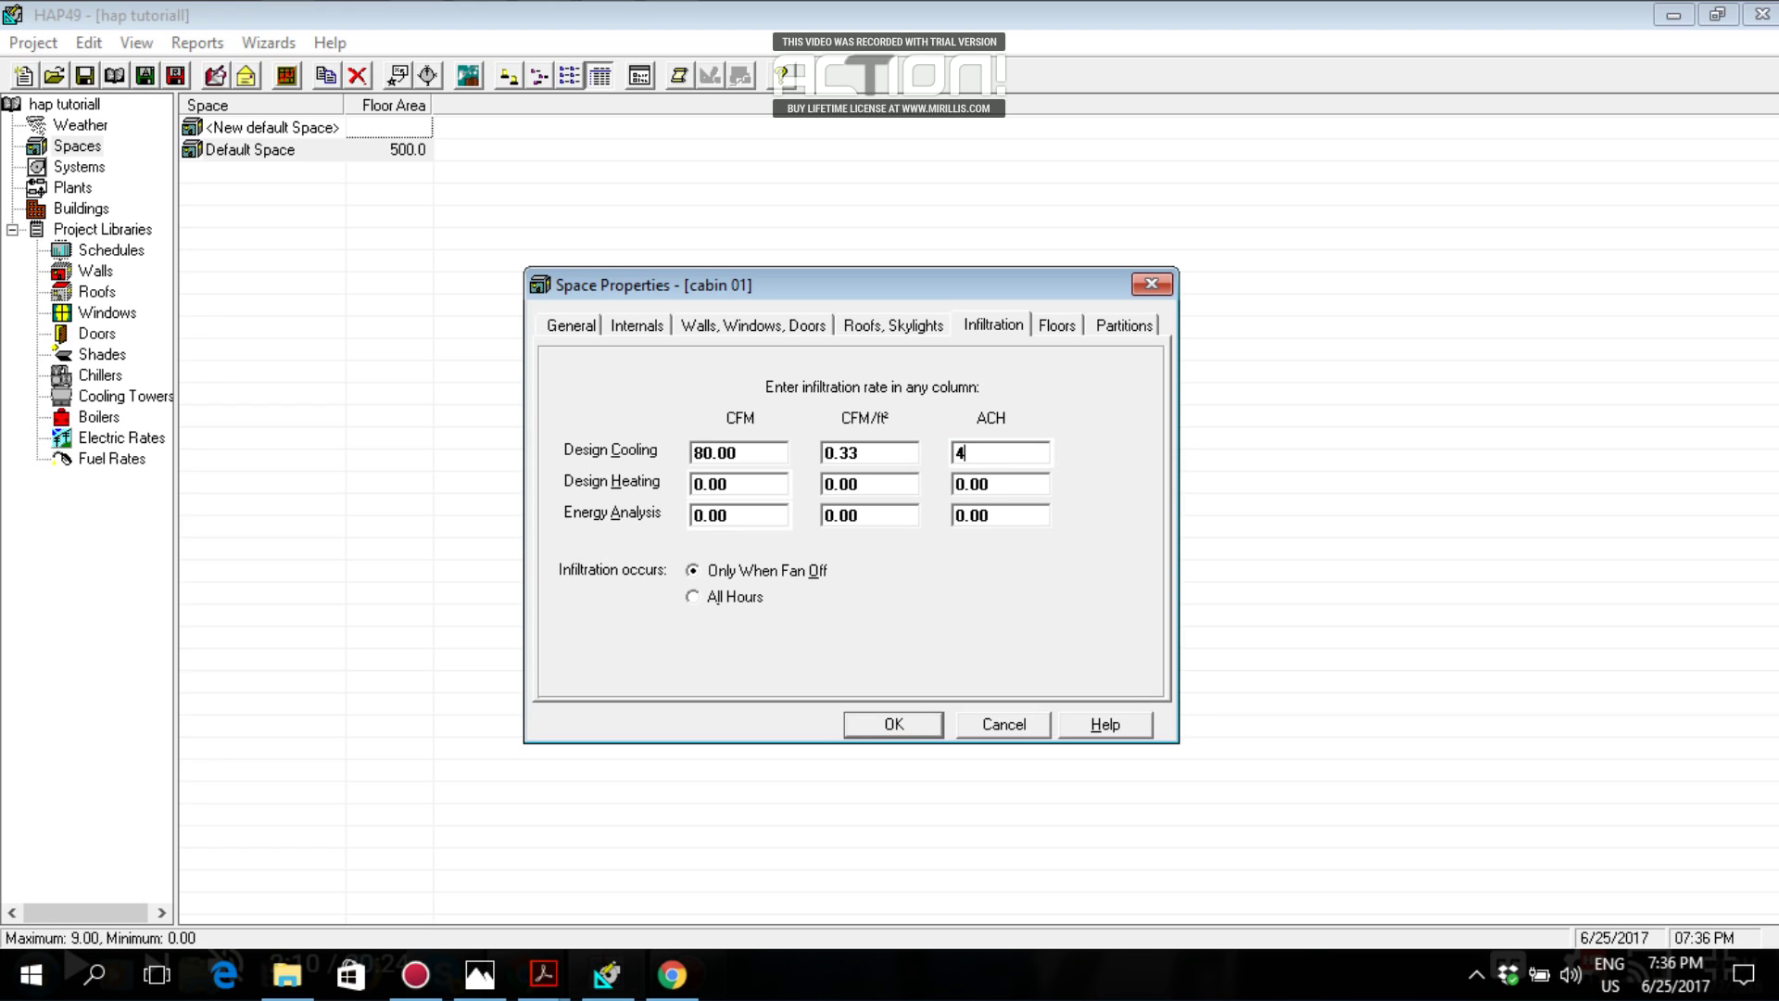
pyautogui.press('BackSpace')
pyautogui.write('1')
# Compare the inputs of the four floor types for cabin 01 and set the floor type to Slab Floor On Grade.
pyautogui.click(1062, 328)
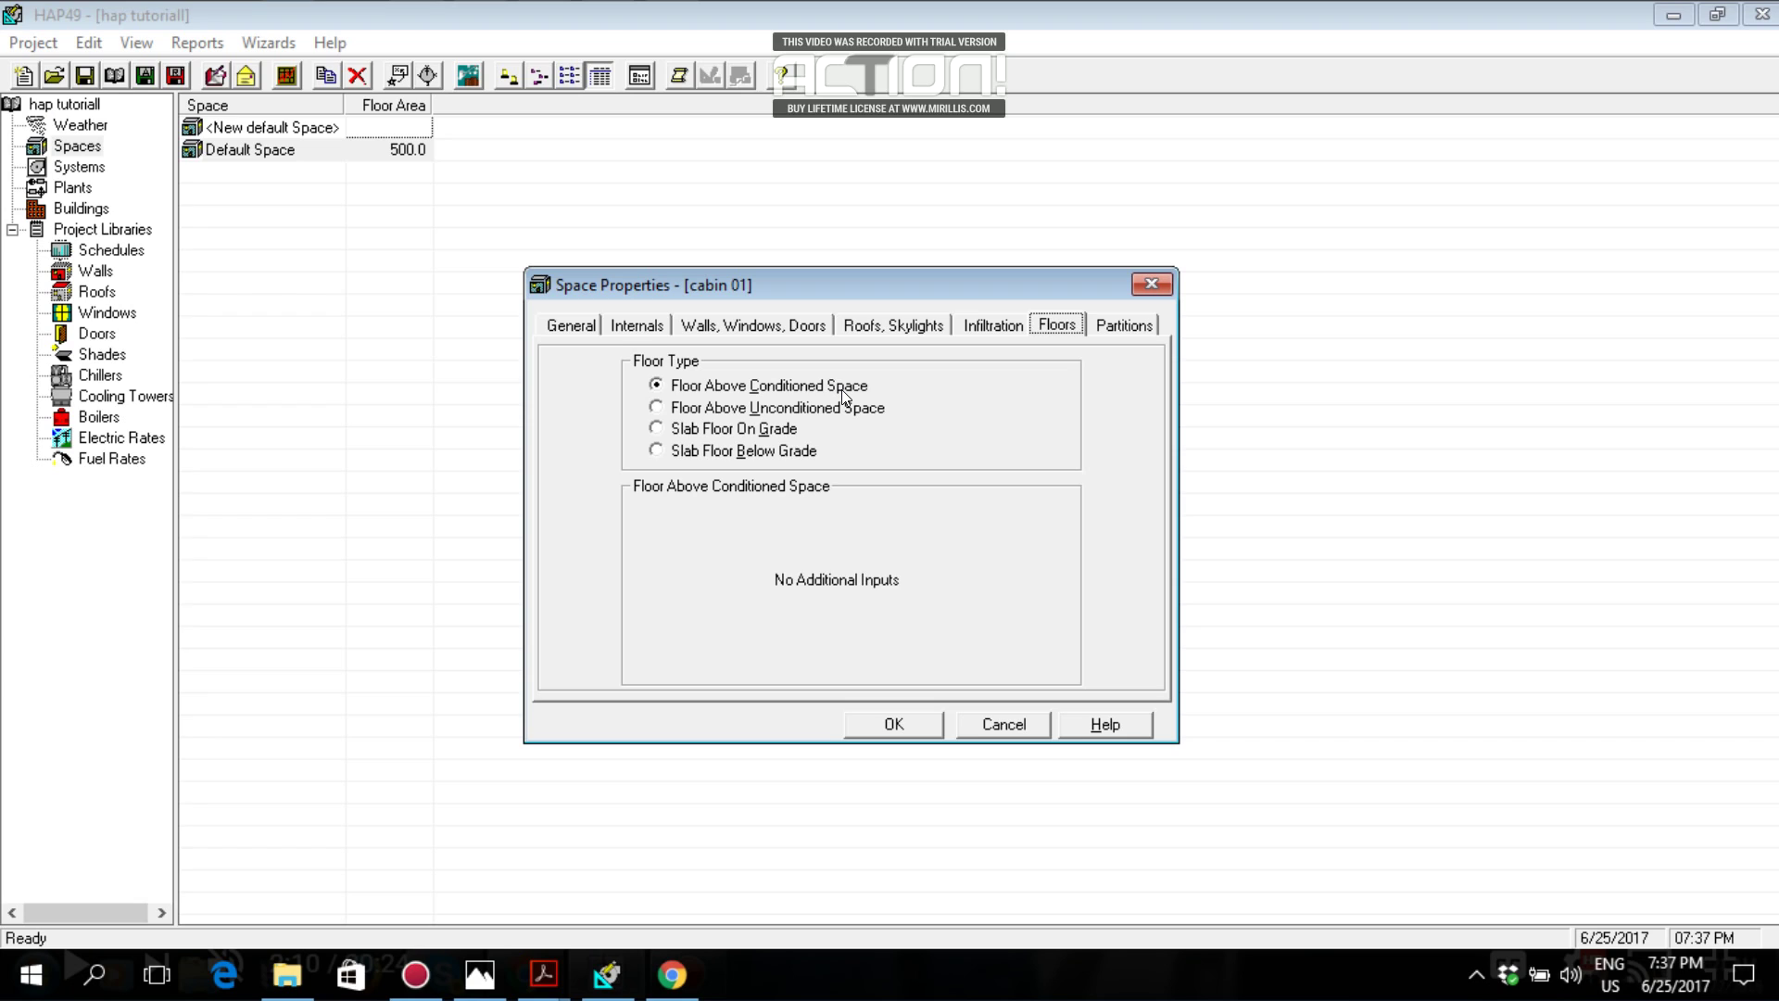
pyautogui.click(657, 409)
pyautogui.click(656, 386)
pyautogui.click(655, 408)
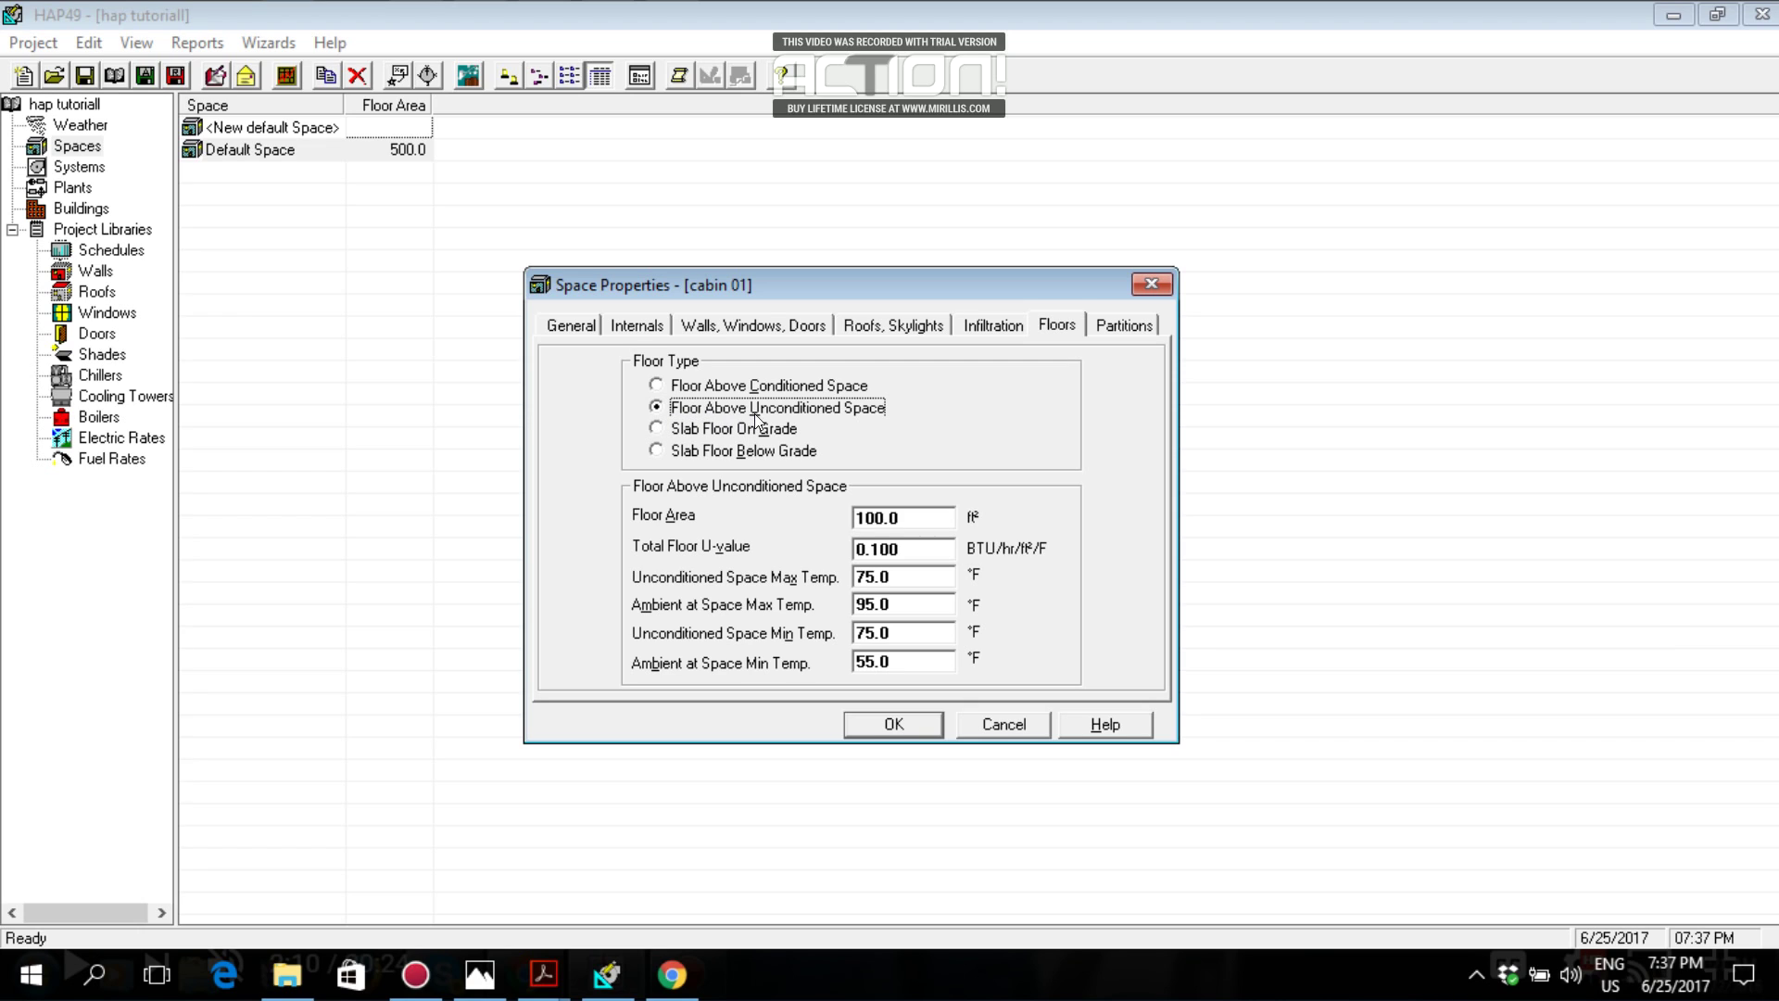
pyautogui.click(657, 429)
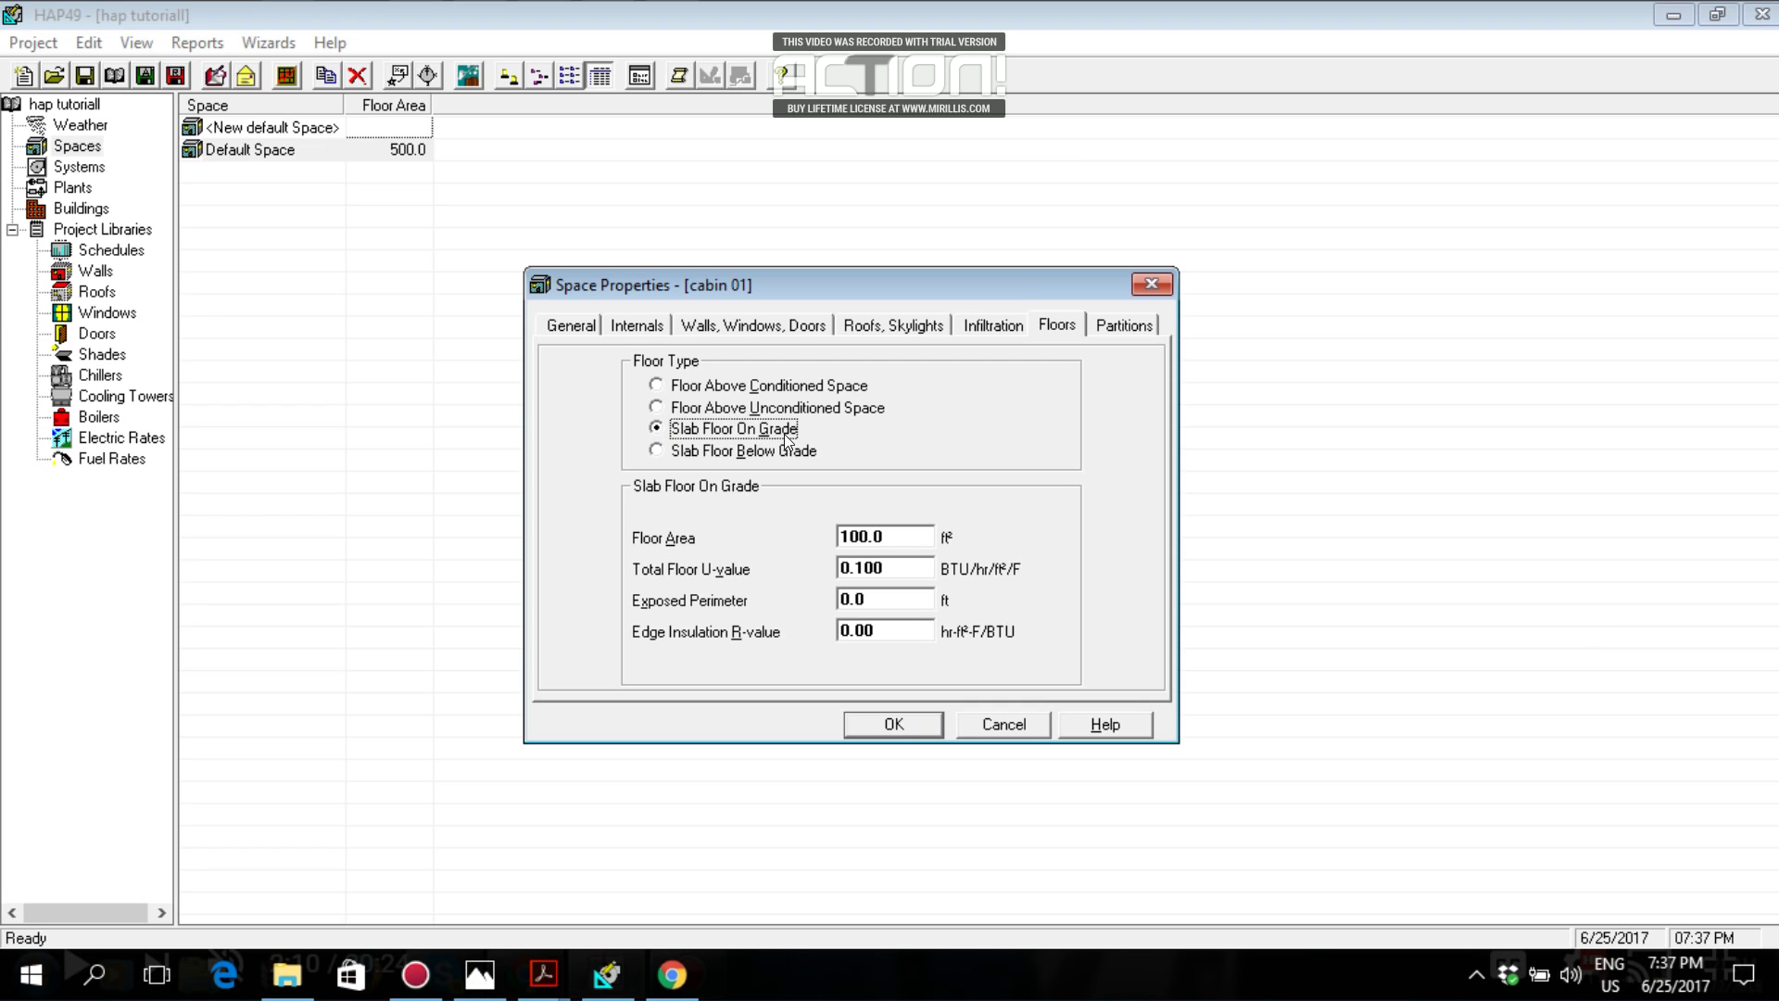
pyautogui.click(659, 451)
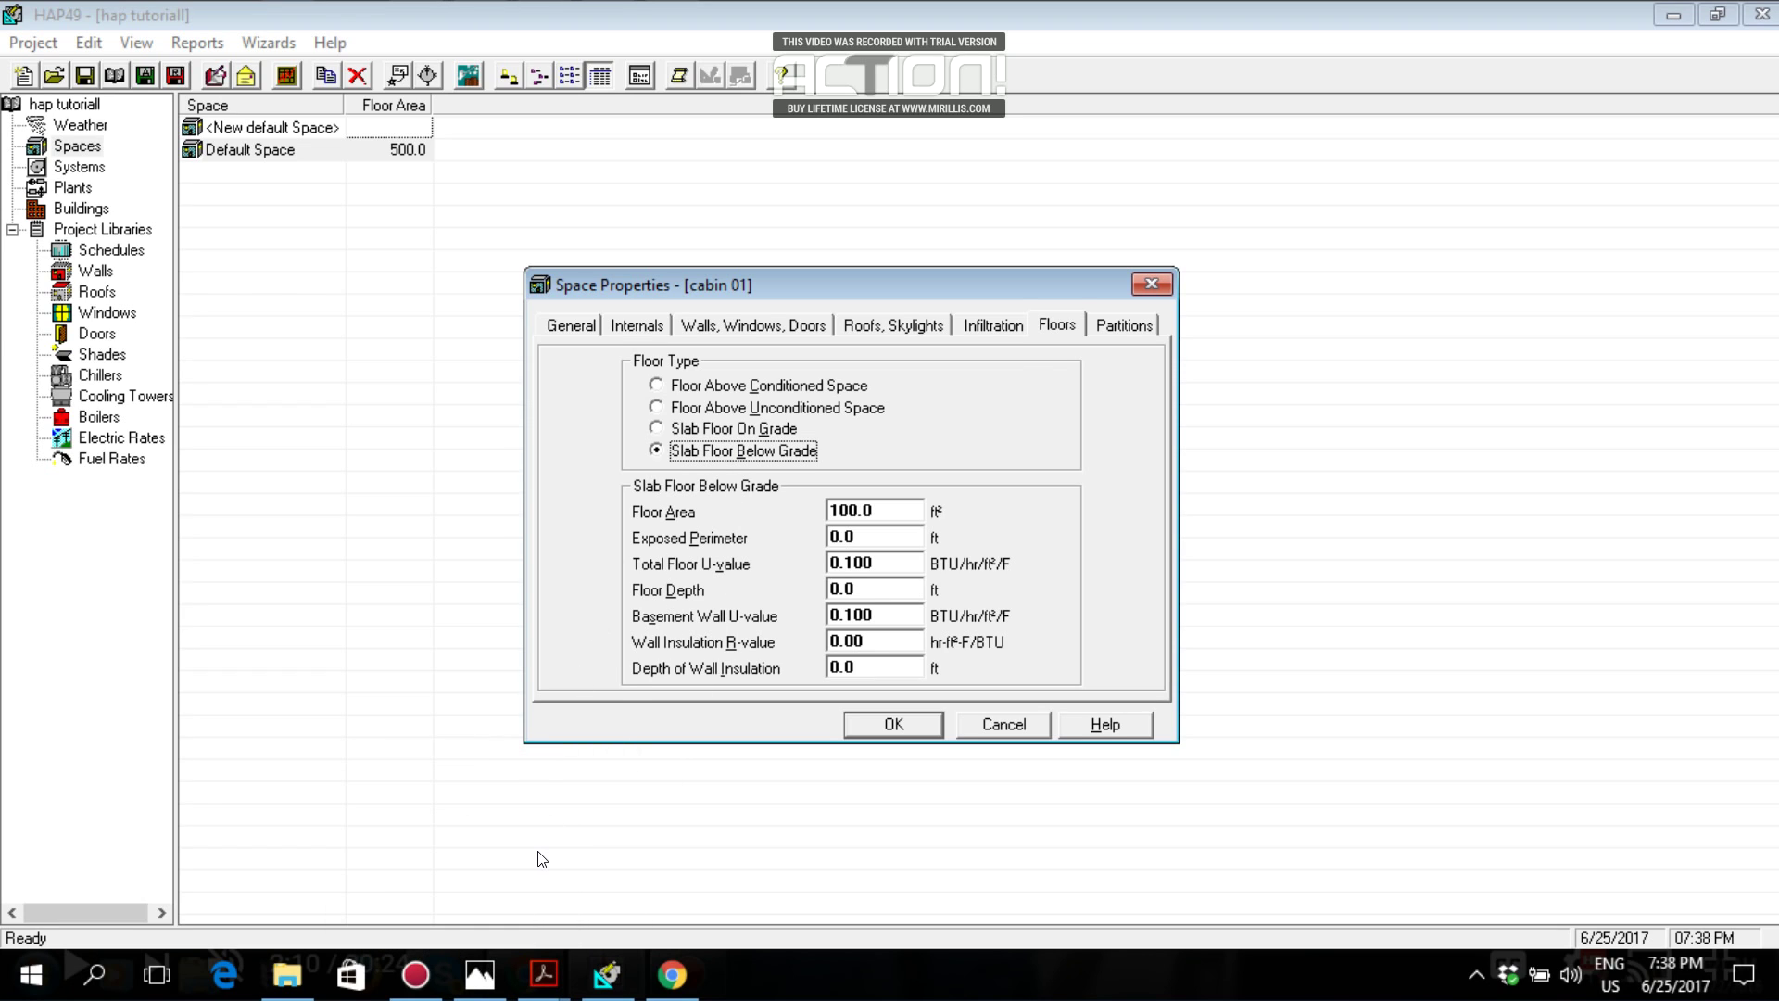
pyautogui.click(656, 428)
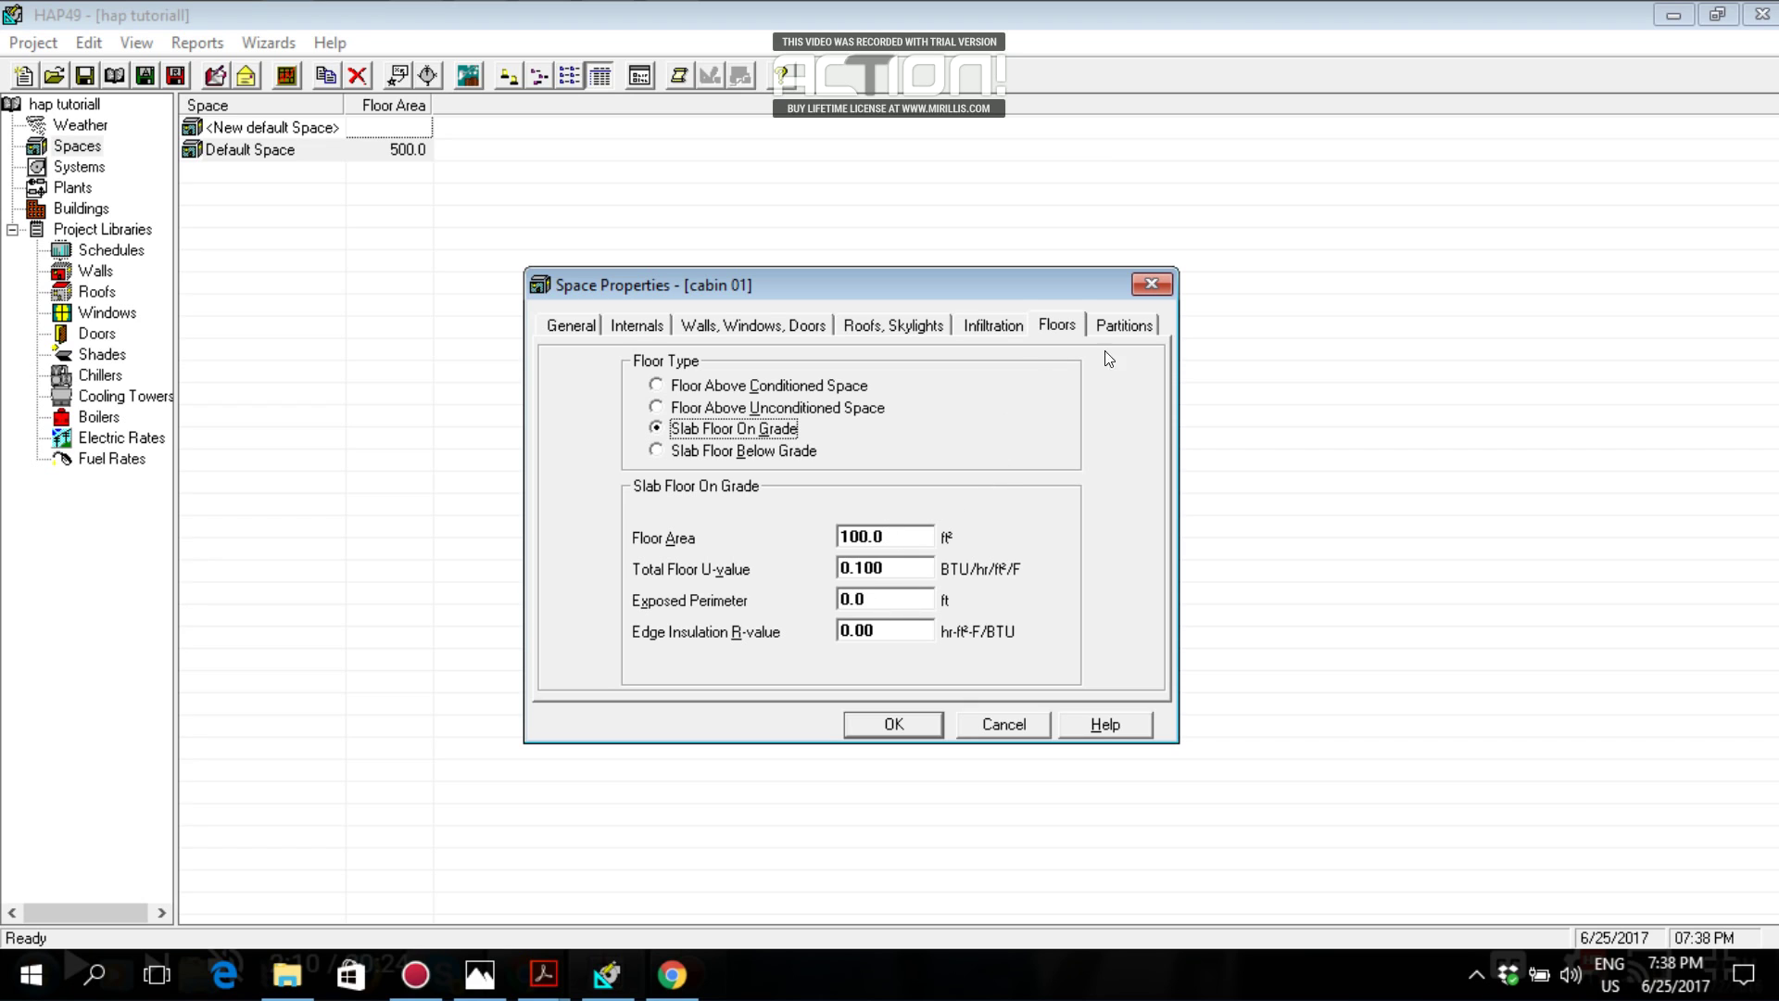
# Check the cabin's walls in office layout.png, and define Partition 1 as a Wall Partition with an area of 120 ft².
pyautogui.click(1123, 324)
pyautogui.hotkey('alt', 'Tab')
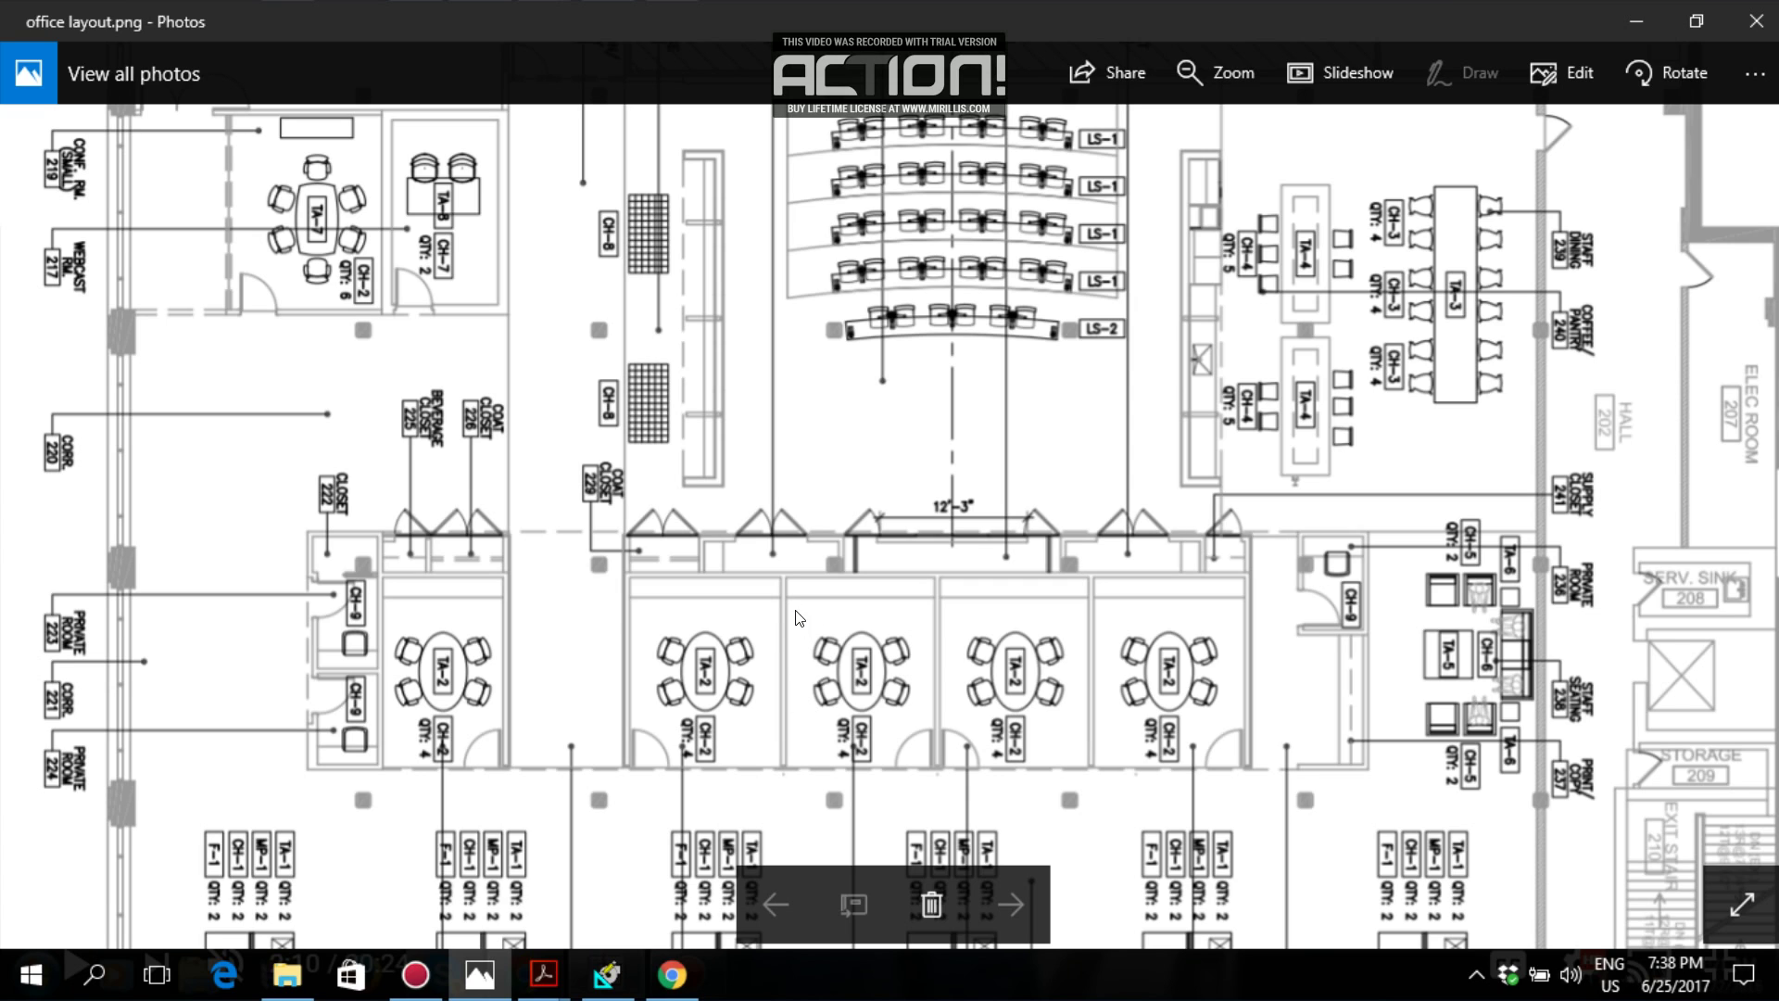
pyautogui.hotkey('alt', 'Tab')
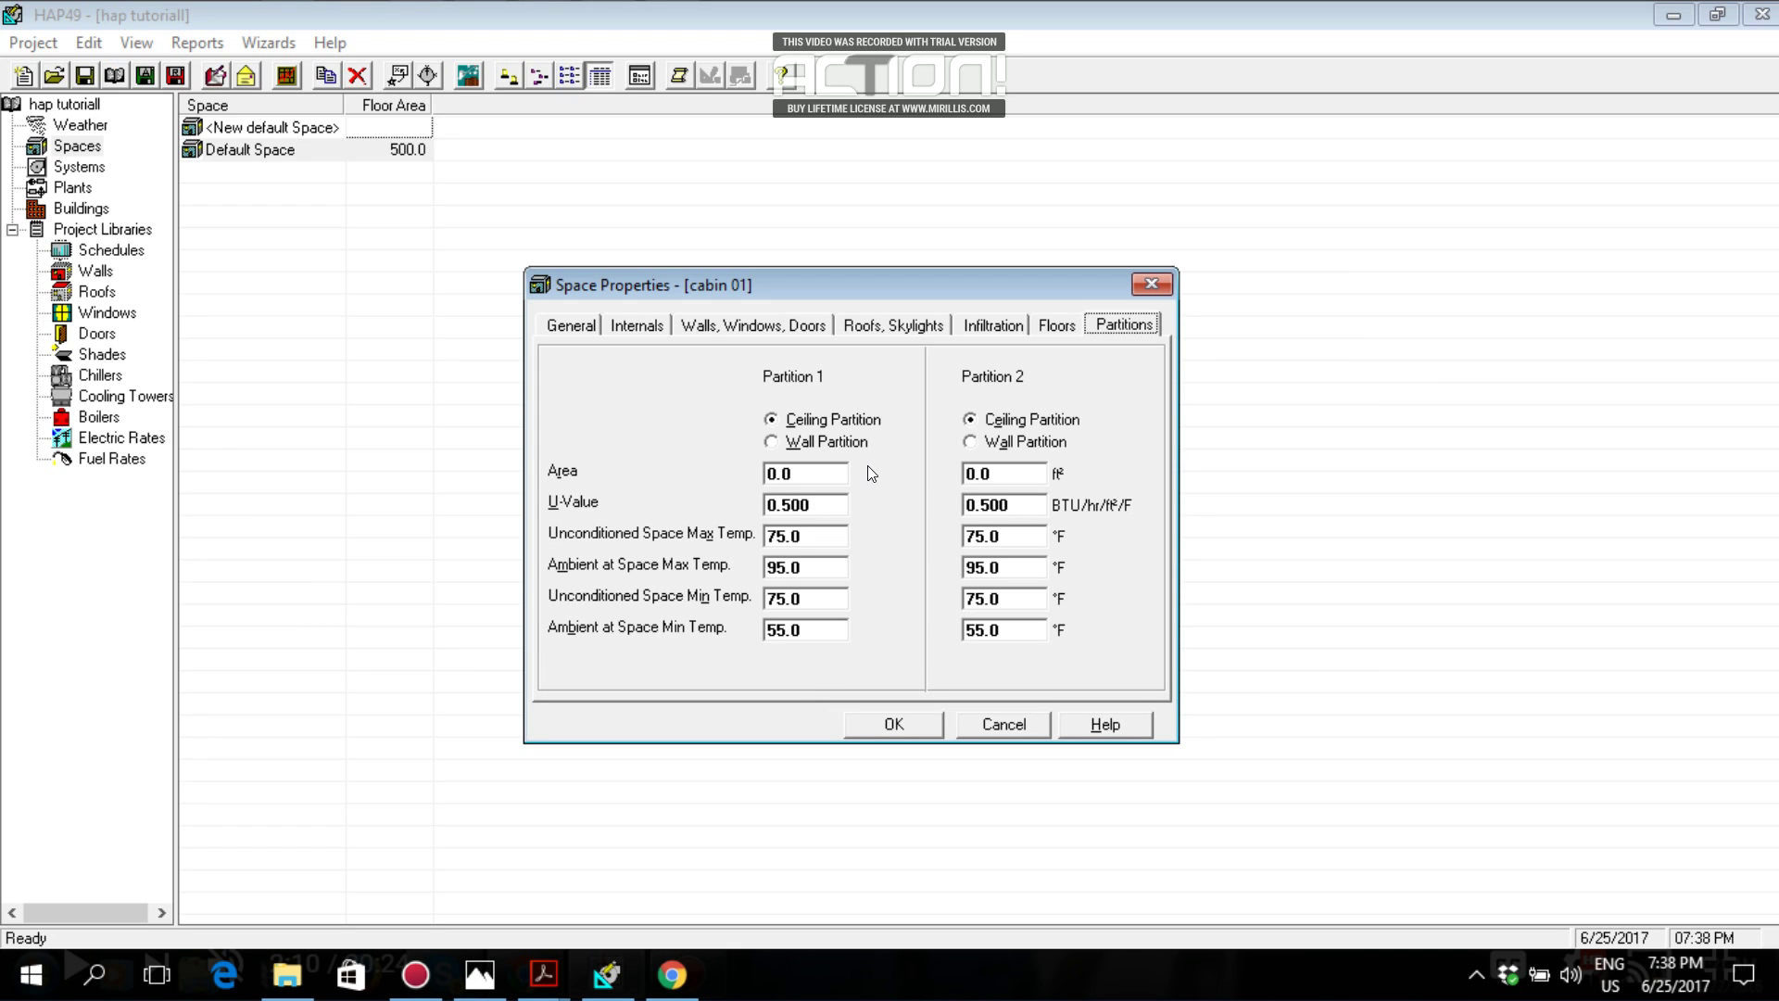
pyautogui.hotkey('alt', 'Tab')
pyautogui.hotkey('alt', 'Tab')
pyautogui.click(775, 444)
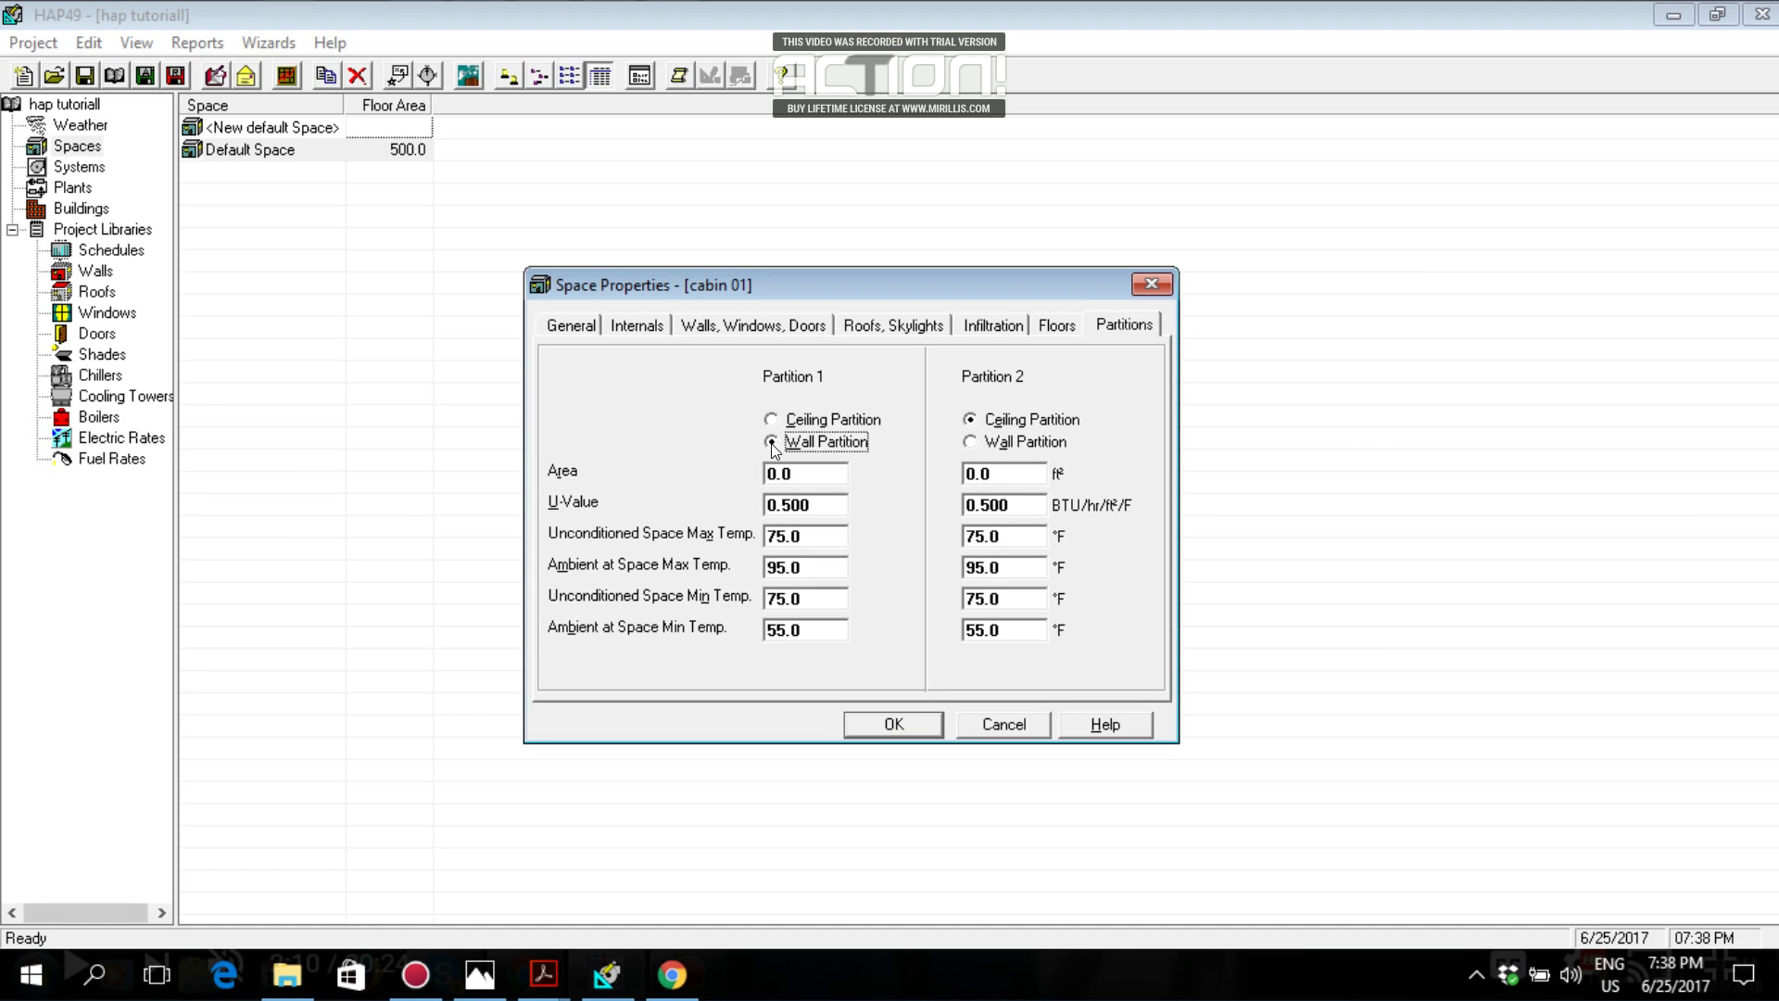
pyautogui.click(825, 476)
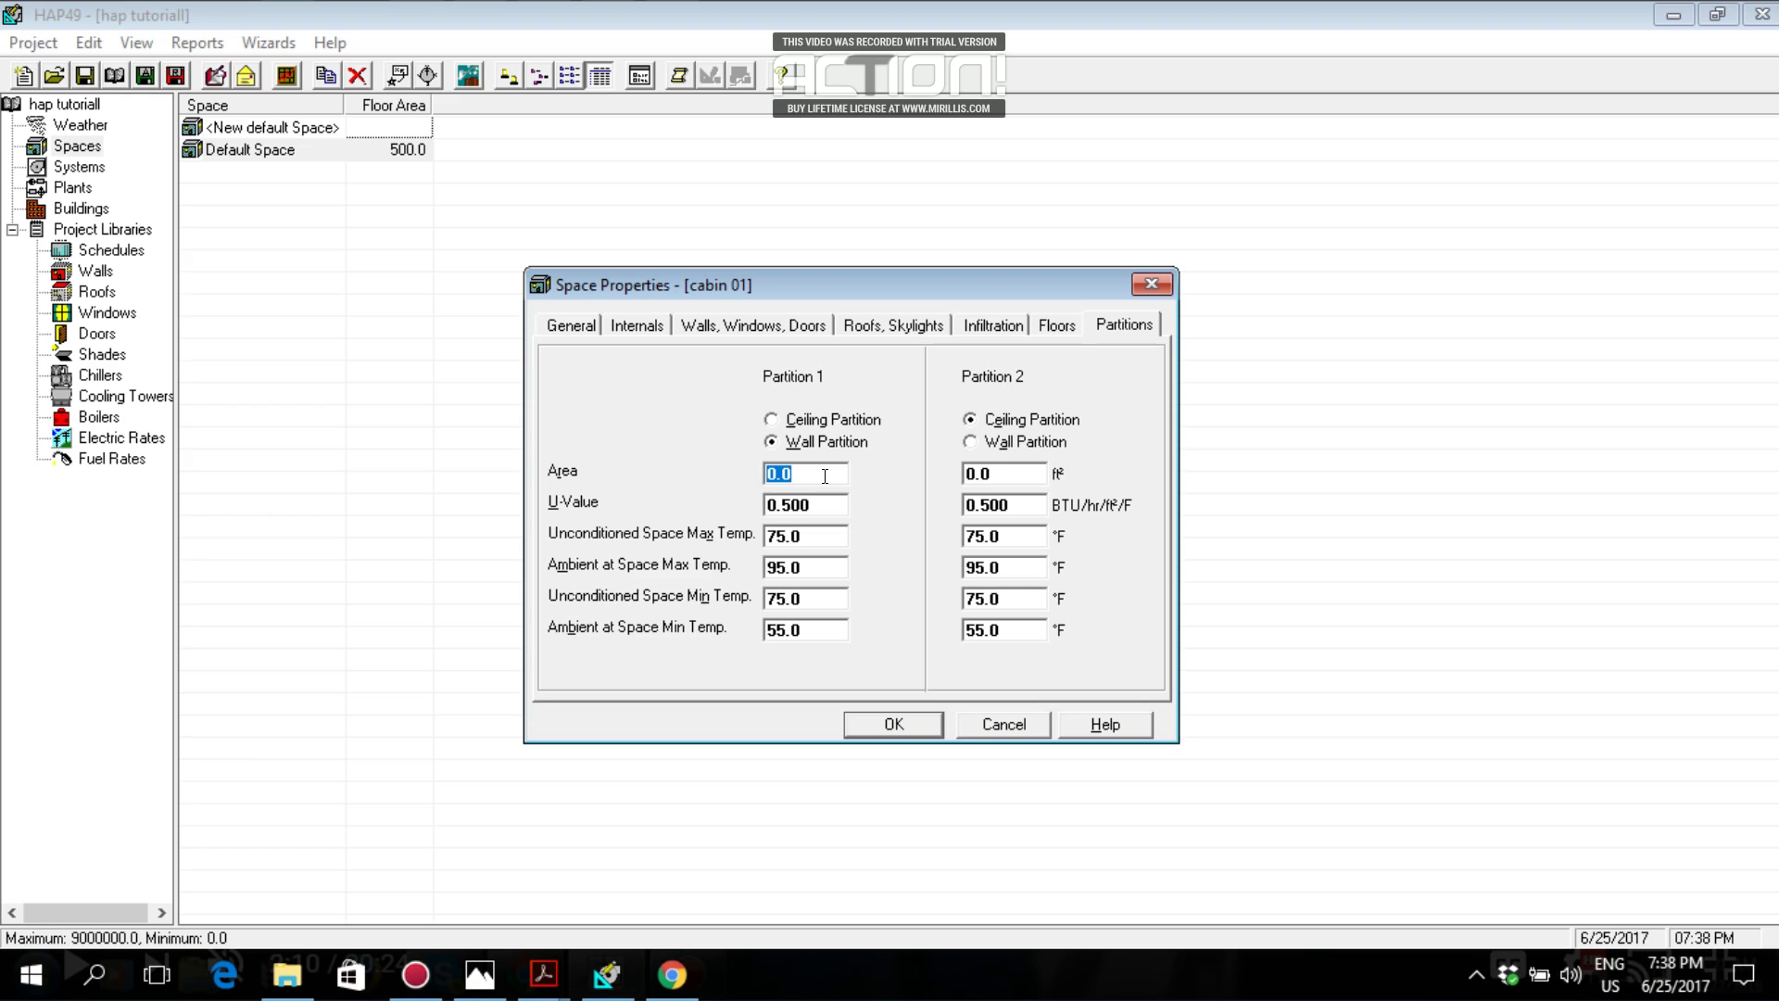
pyautogui.write('120')
pyautogui.press('Tab')
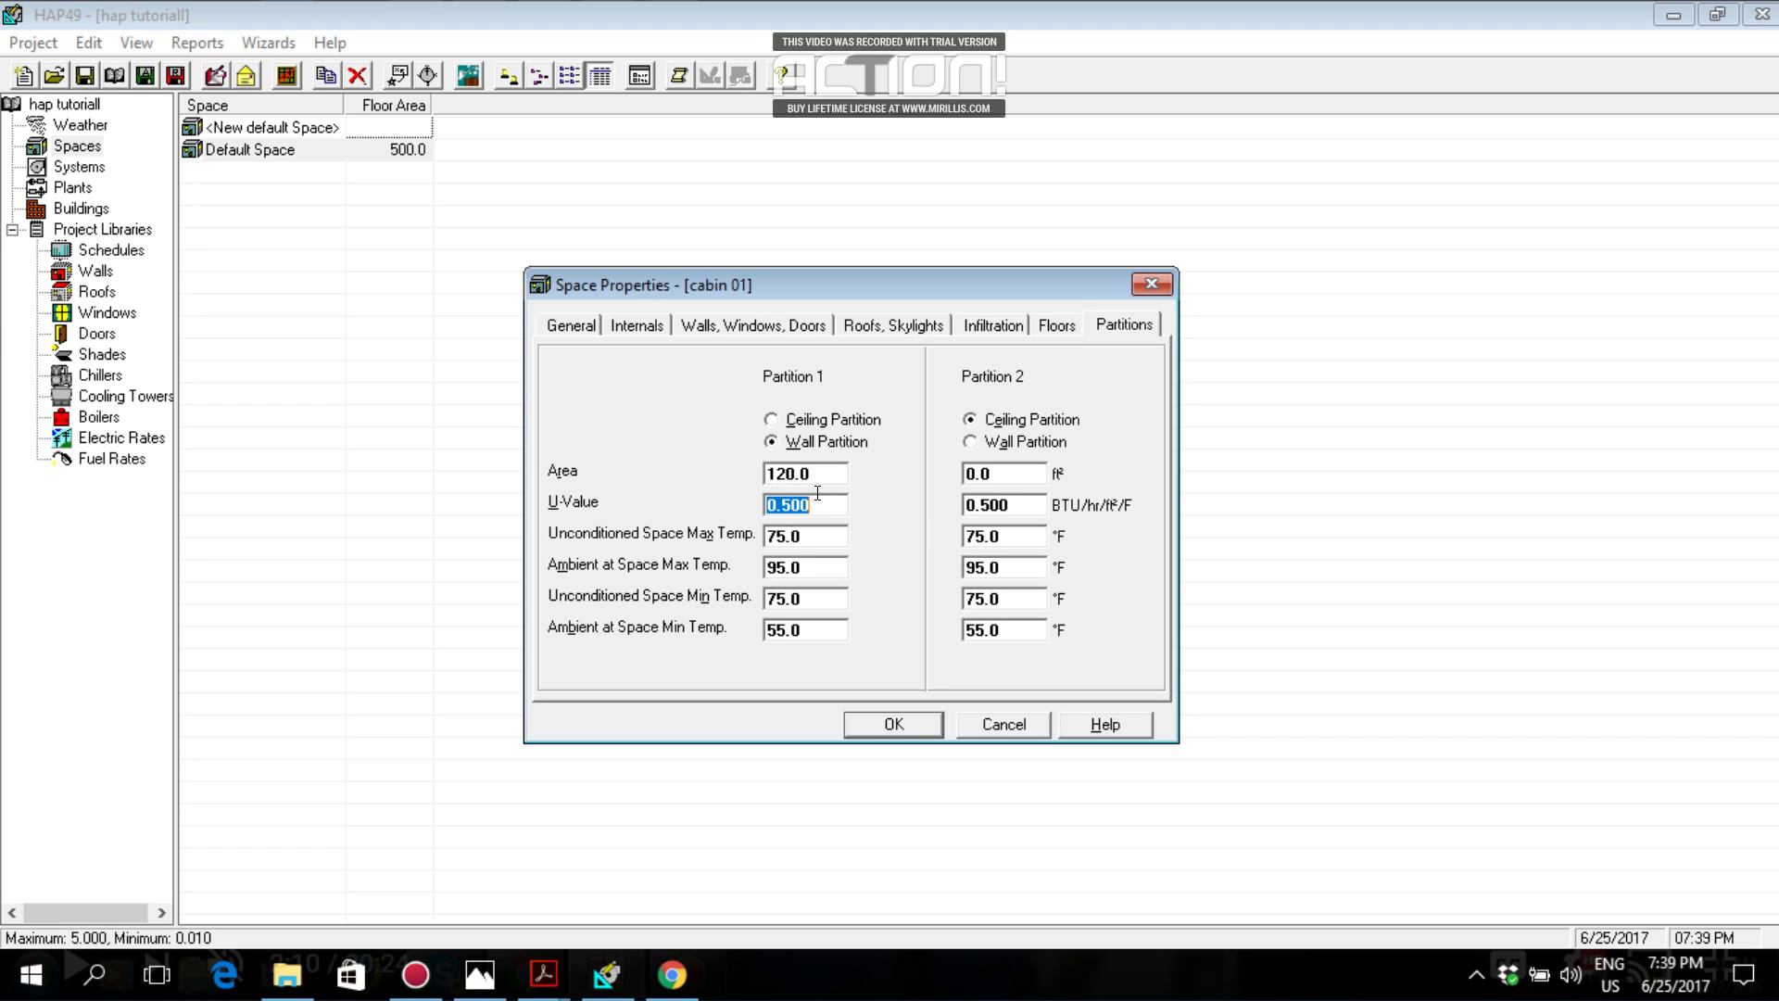
# Set Partition 1's U-value to 0.5 BTU/hr/ft²/F.
pyautogui.write('0.8')
pyautogui.hotkey('shift', 'Home')
pyautogui.write('0.5')
# Review Partition 1's unconditioned-space and ambient maximum temperatures against the spaces adjoining the cabin in office layout.png.
pyautogui.click(821, 537)
pyautogui.hotkey('alt', 'Tab')
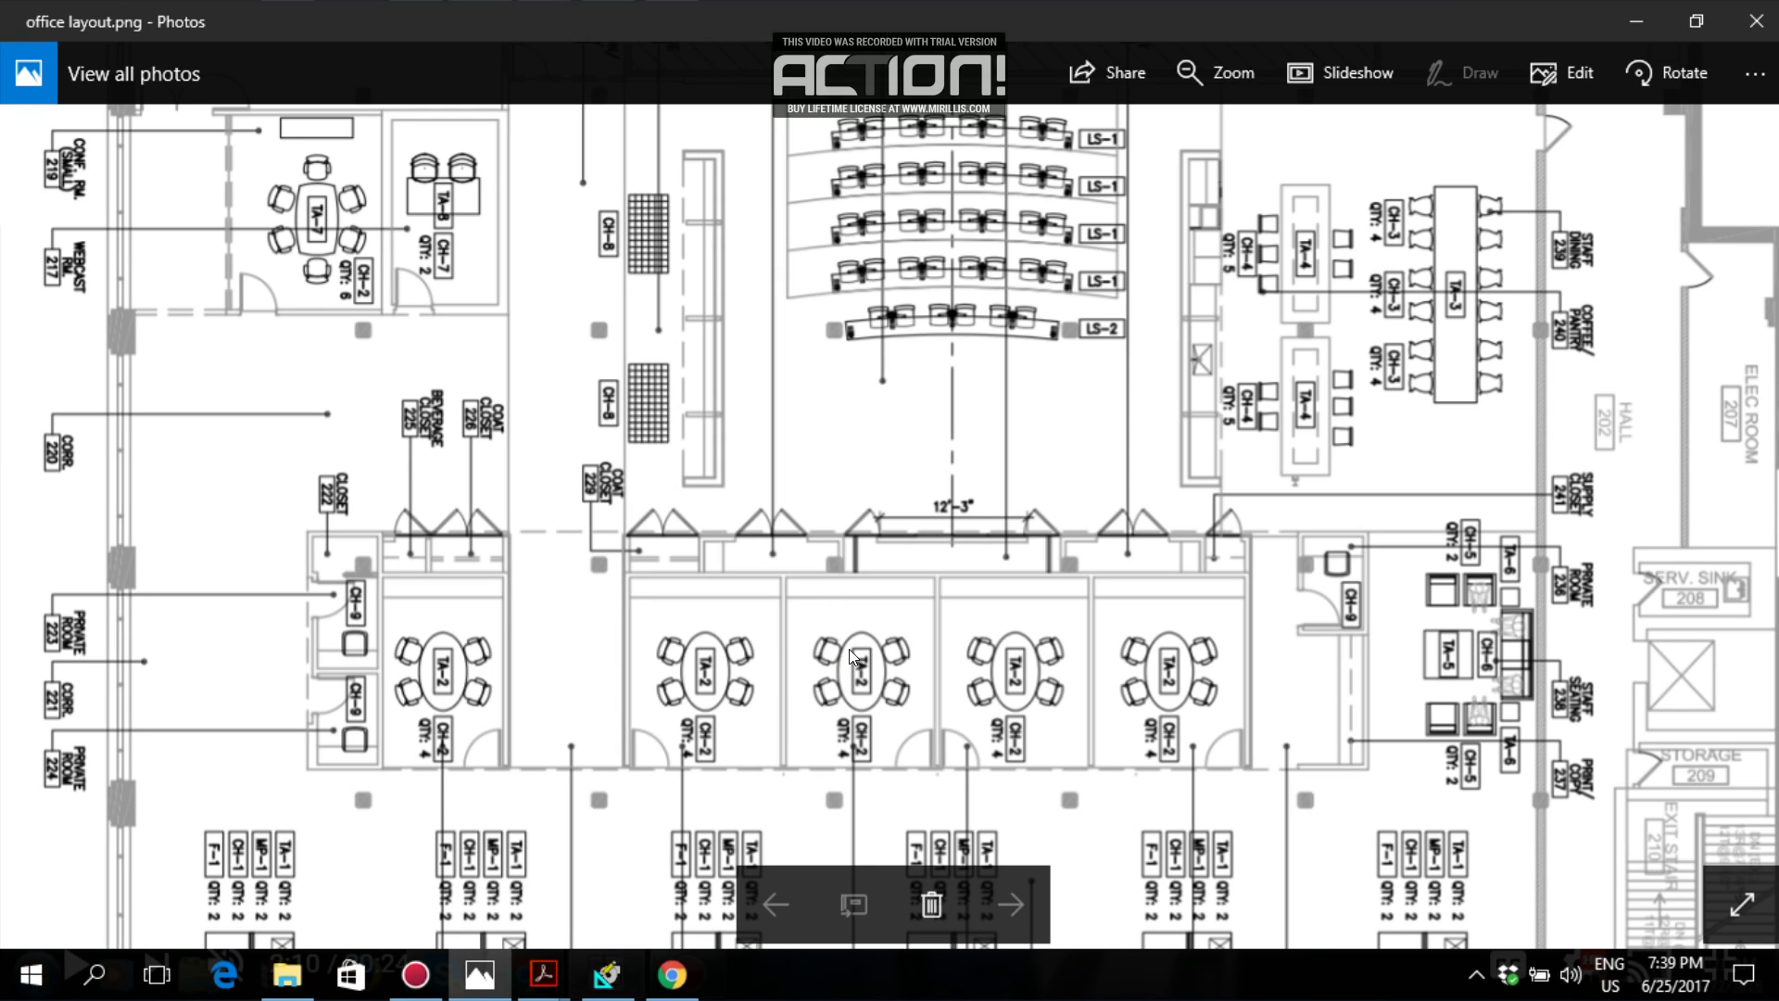
pyautogui.hotkey('alt', 'Tab')
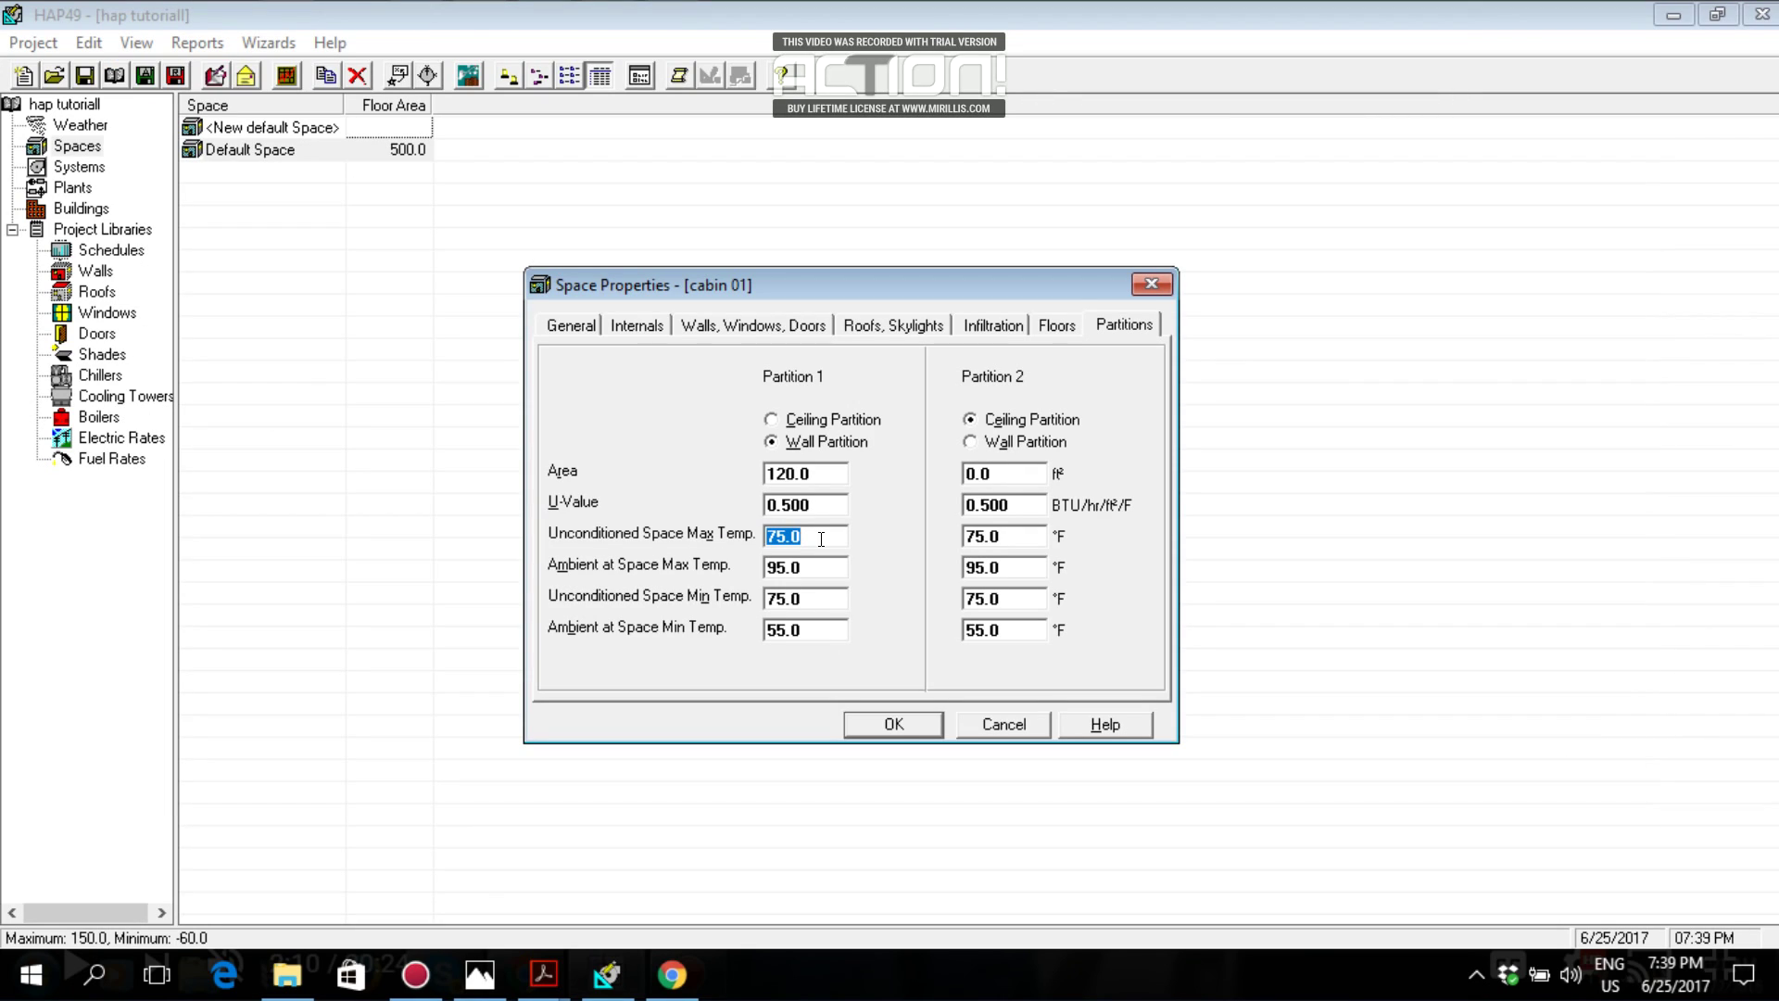
pyautogui.press('Tab')
pyautogui.hotkey('alt', 'Tab')
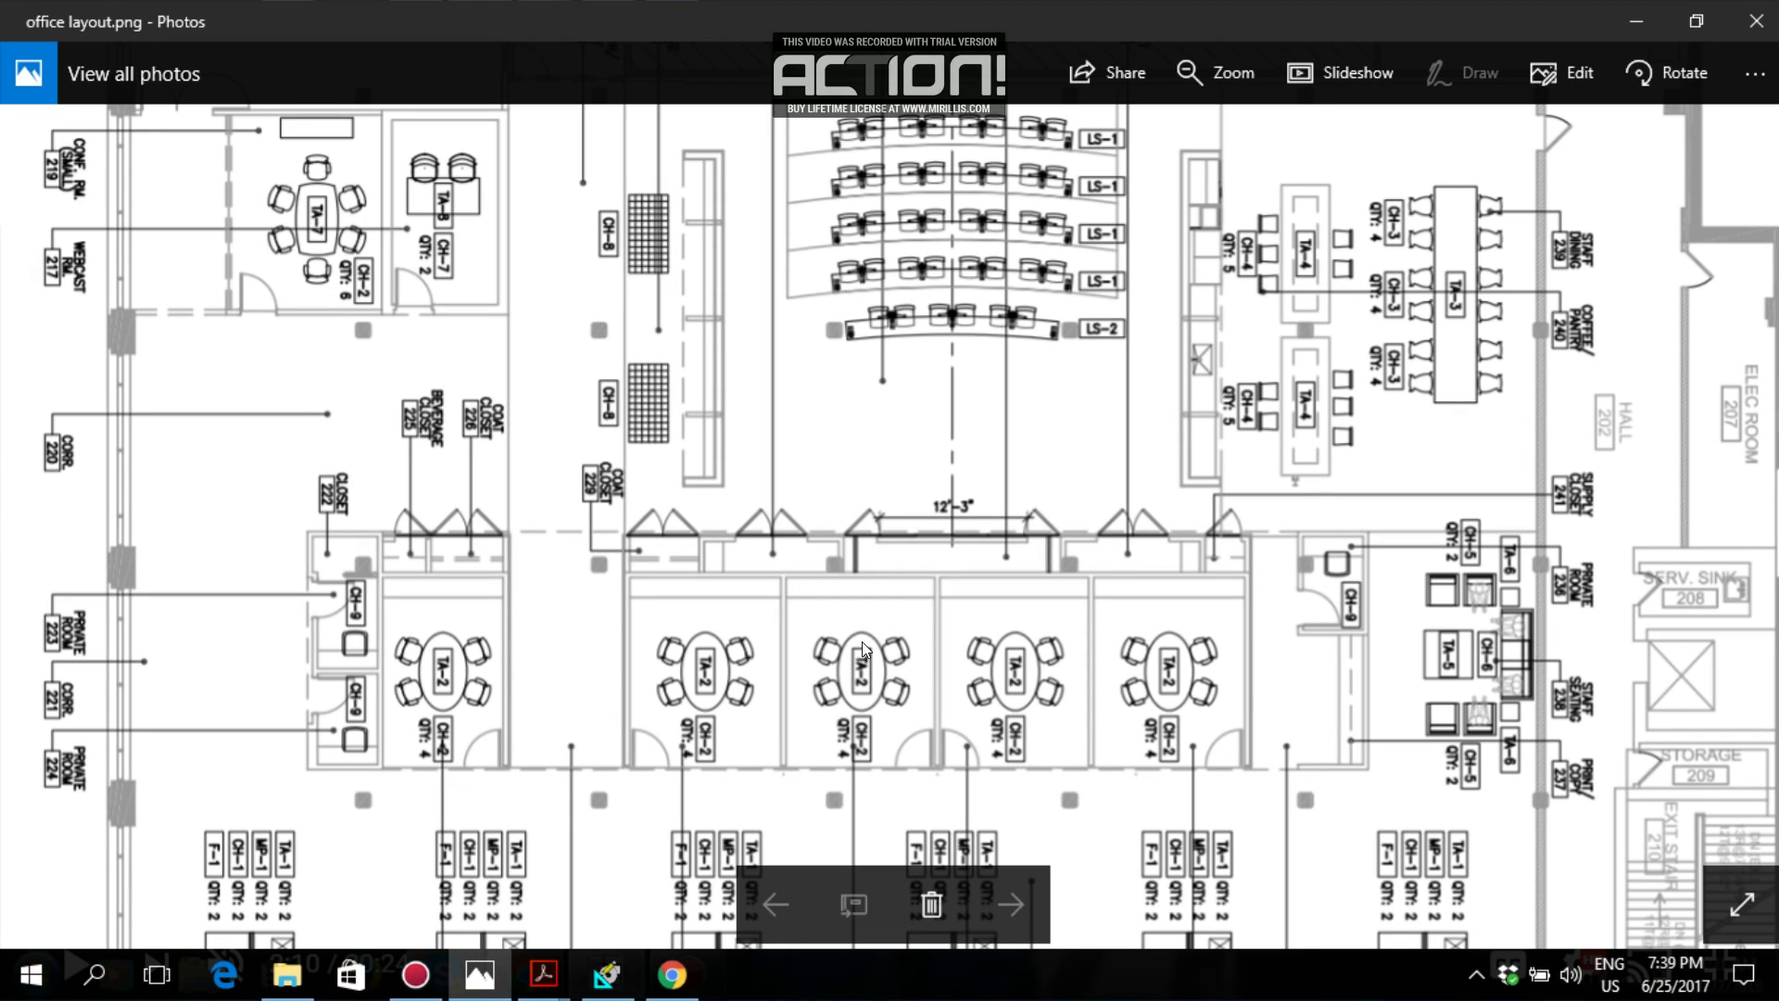
pyautogui.hotkey('alt', 'Tab')
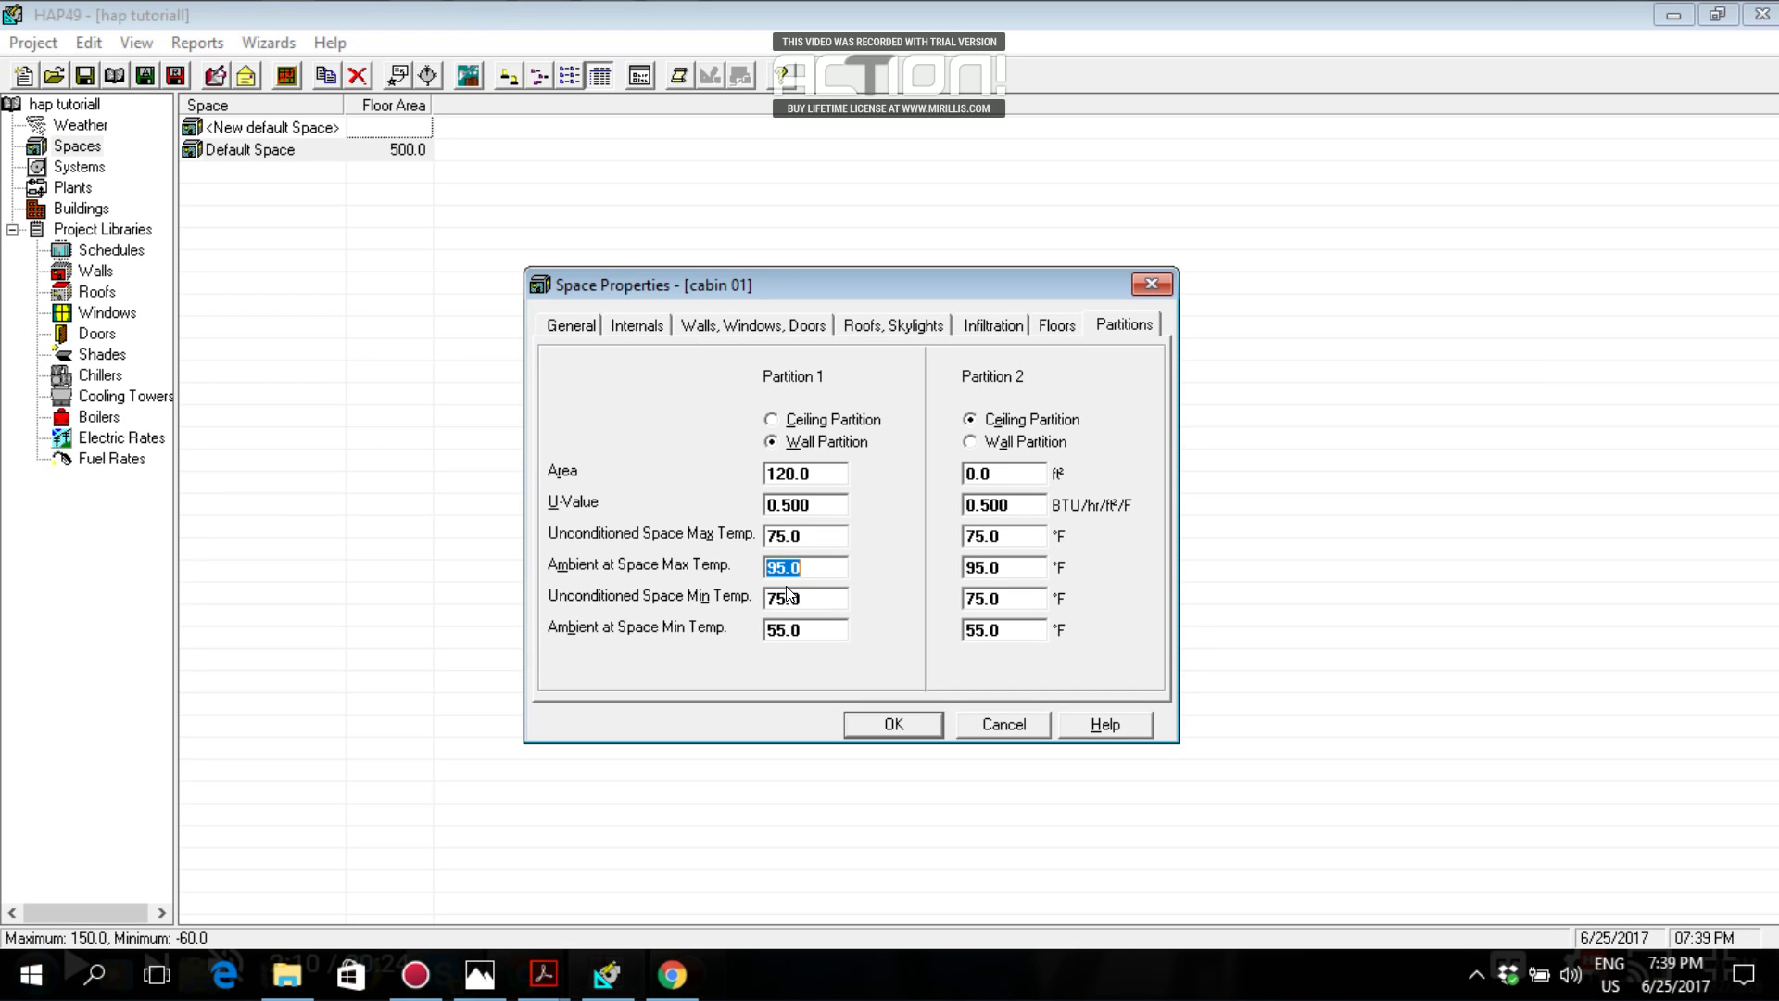
# Set Partition 1's ambient maximum temperature to 115 °F and check its minimum temperatures against the cabin's surroundings in office layout.png.
pyautogui.write('15')
pyautogui.press('BackSpace')
pyautogui.write('15')
pyautogui.hotkey('alt', 'Tab')
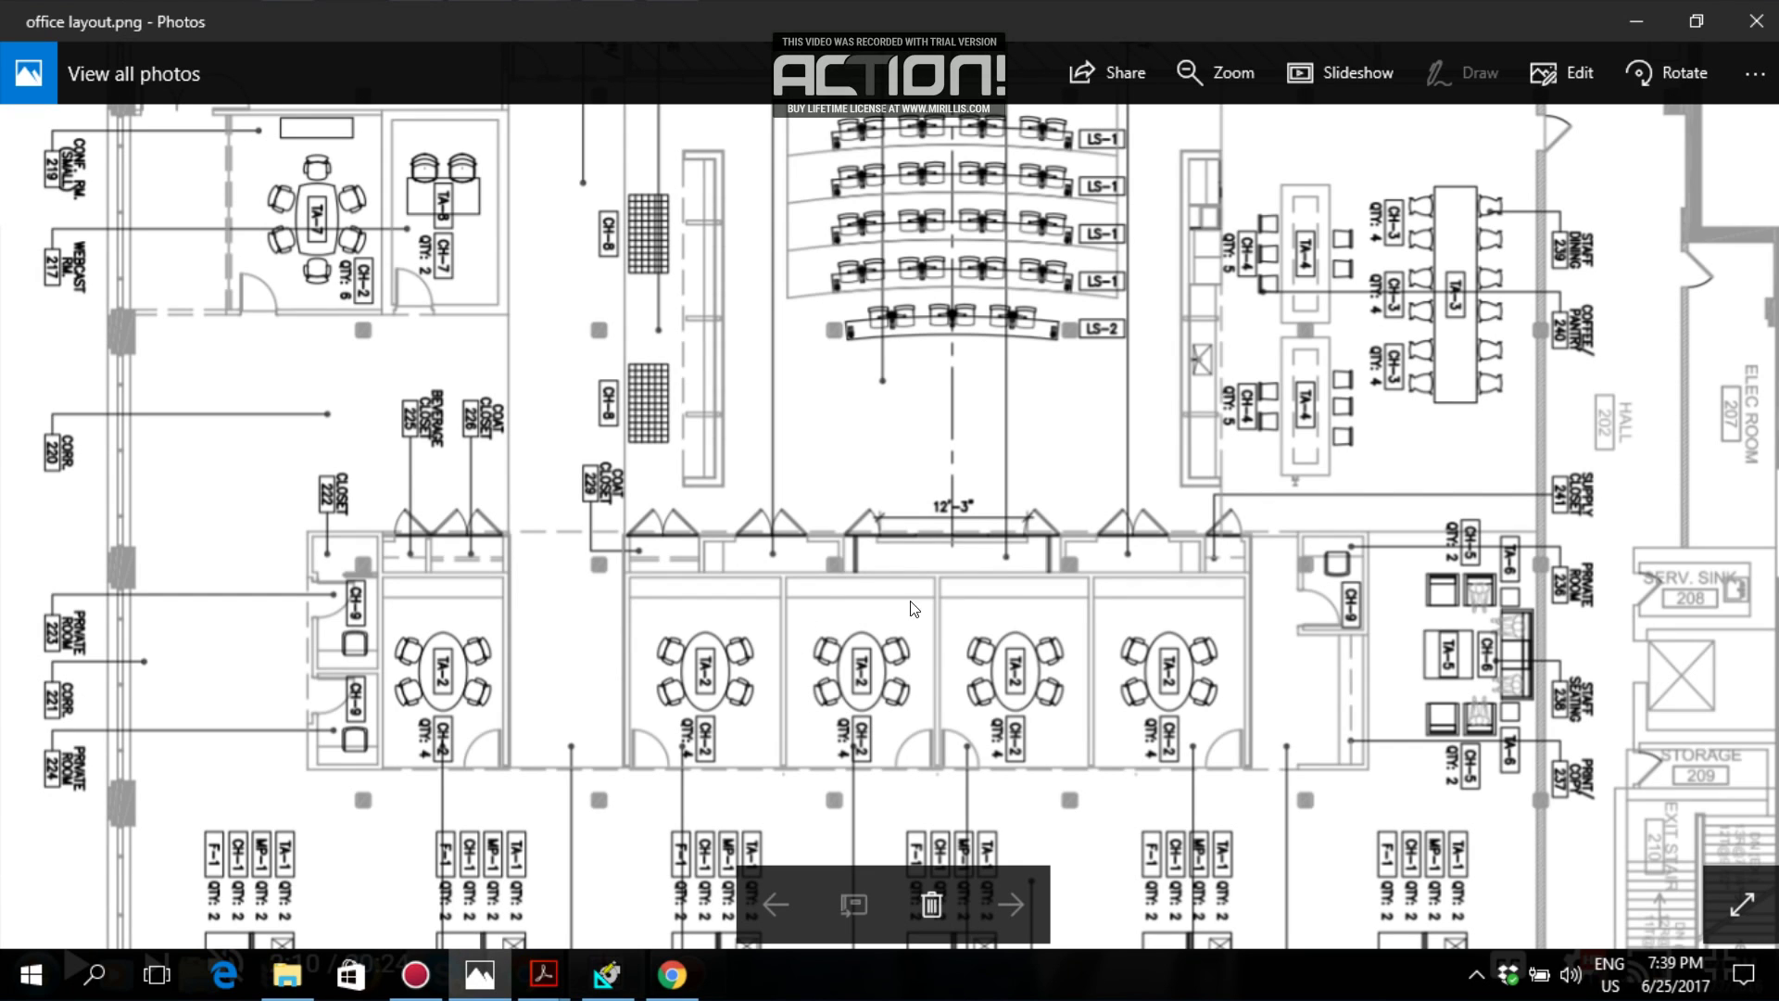
pyautogui.hotkey('alt', 'Tab')
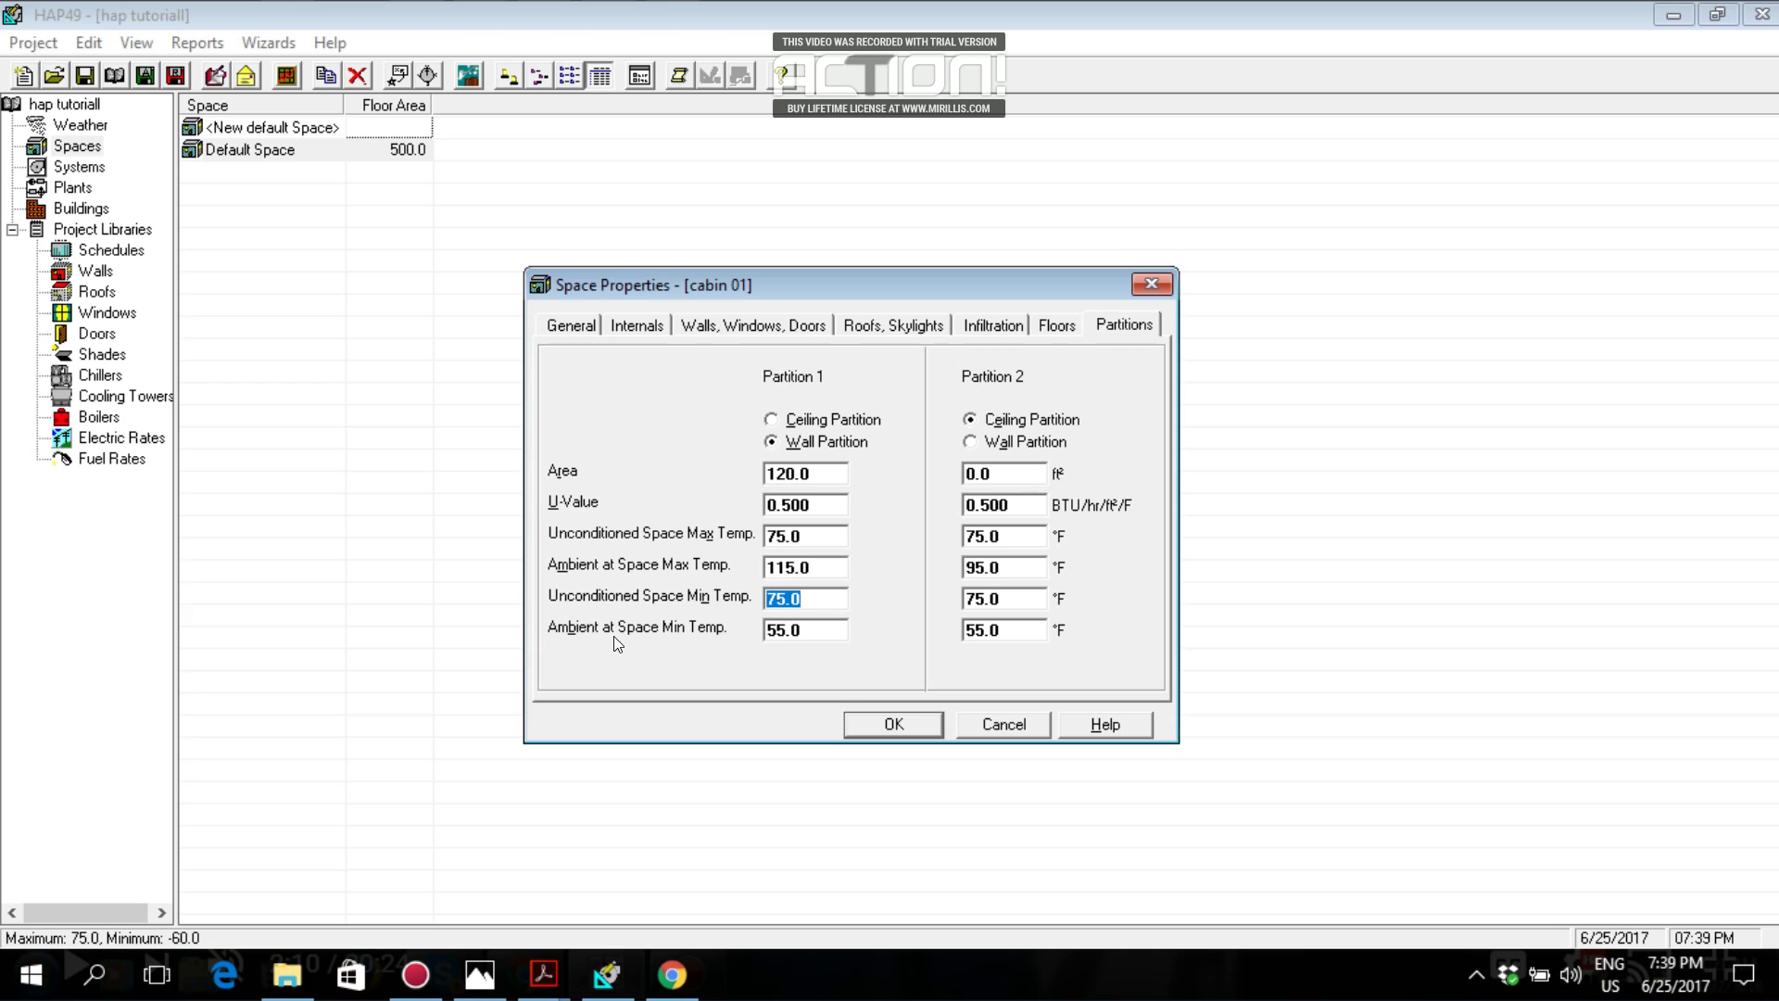
pyautogui.press('Tab')
pyautogui.hotkey('alt', 'Tab')
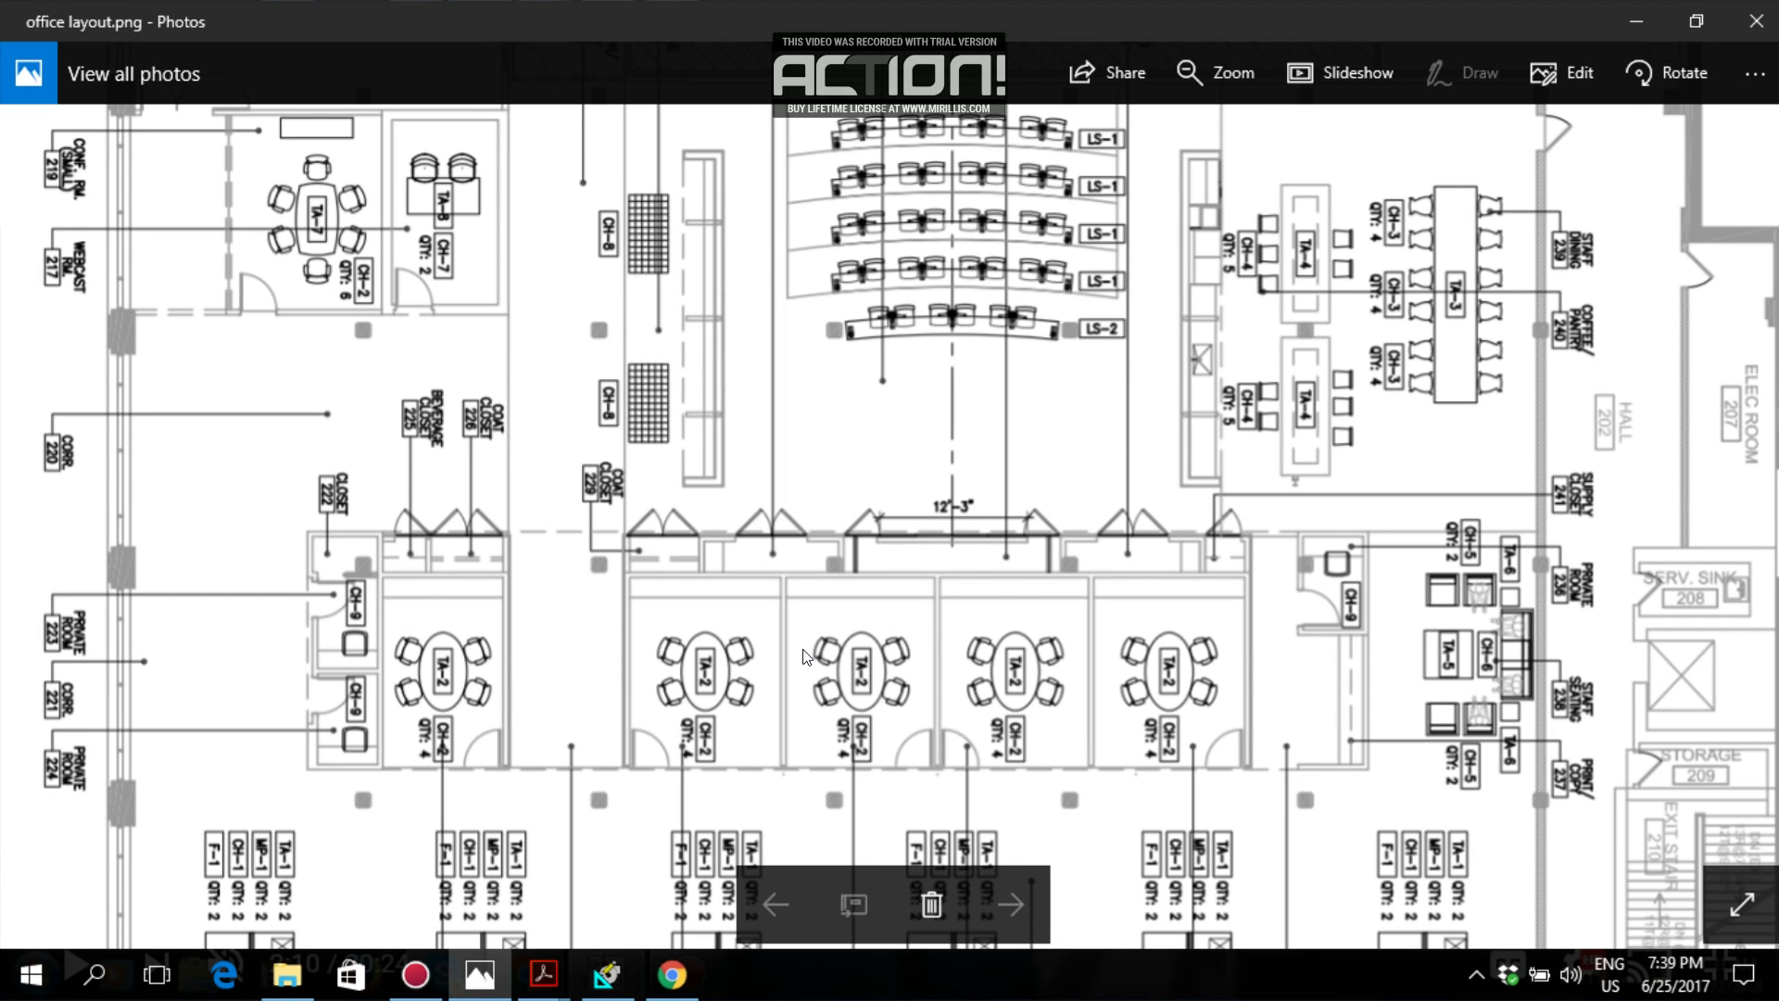
pyautogui.hotkey('alt', 'Tab')
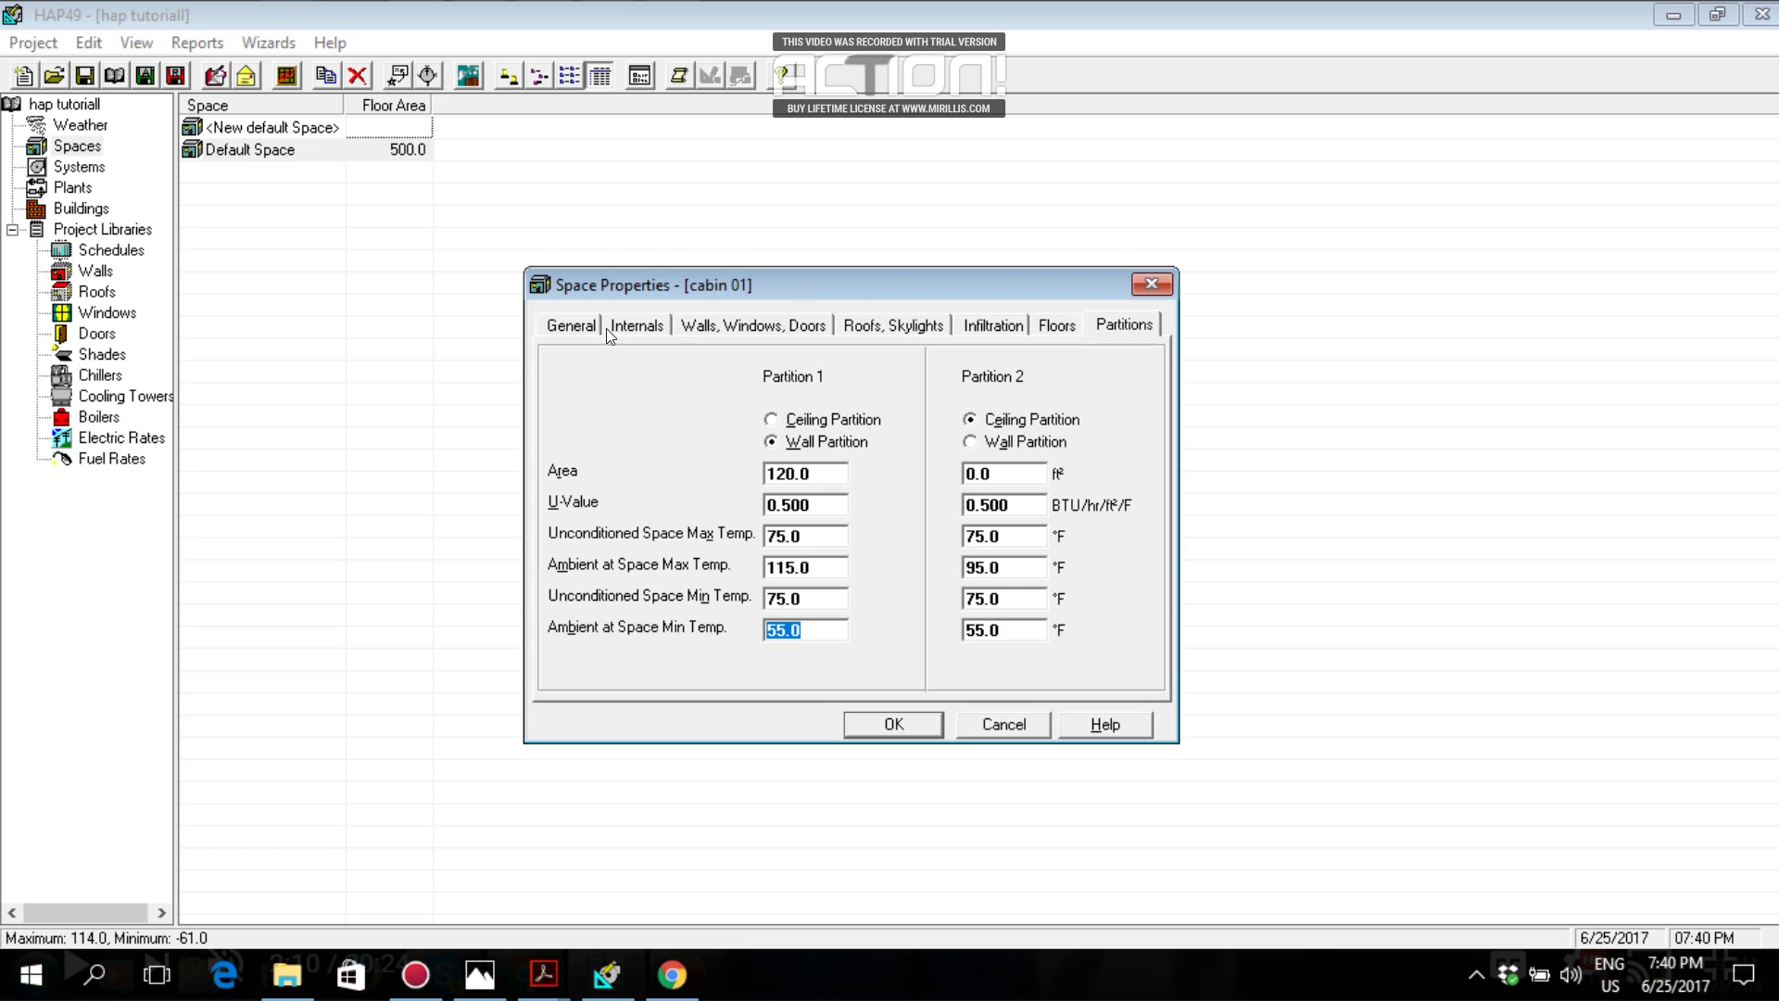
# Review cabin 01's inputs from general data through partitions, and save the space.
pyautogui.click(542, 326)
pyautogui.click(648, 326)
pyautogui.click(717, 325)
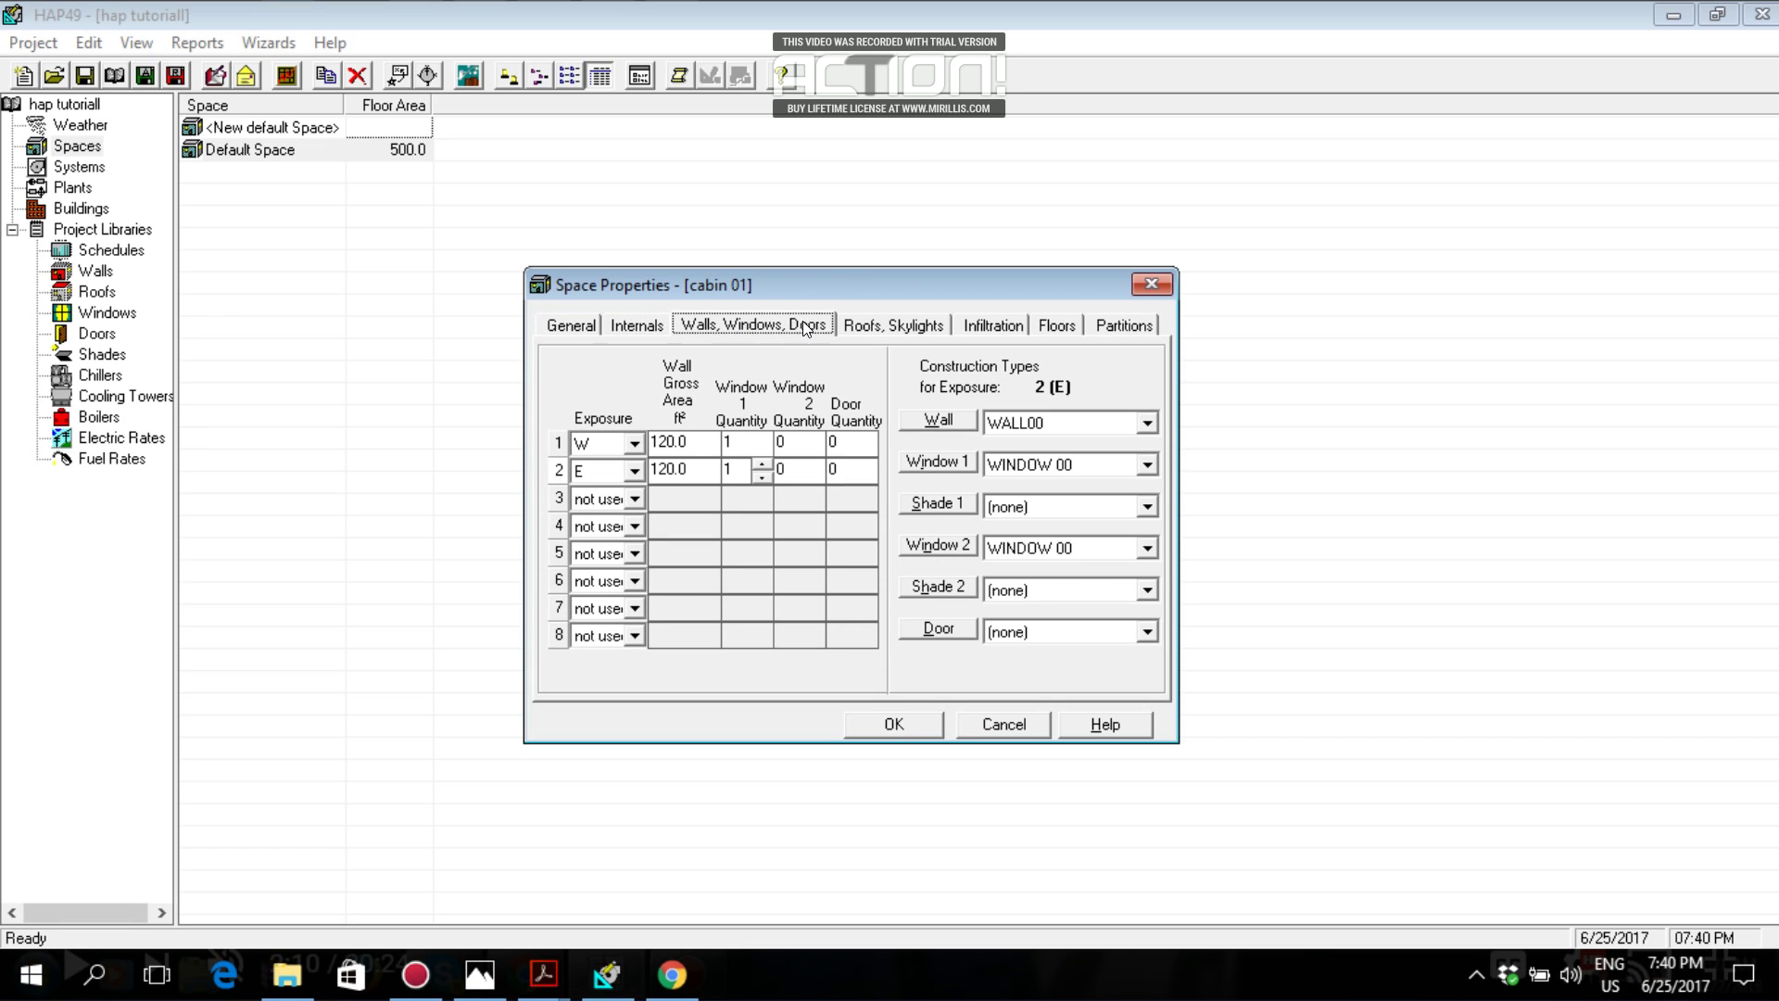
pyautogui.click(906, 329)
pyautogui.click(994, 326)
pyautogui.click(1057, 326)
pyautogui.click(1123, 326)
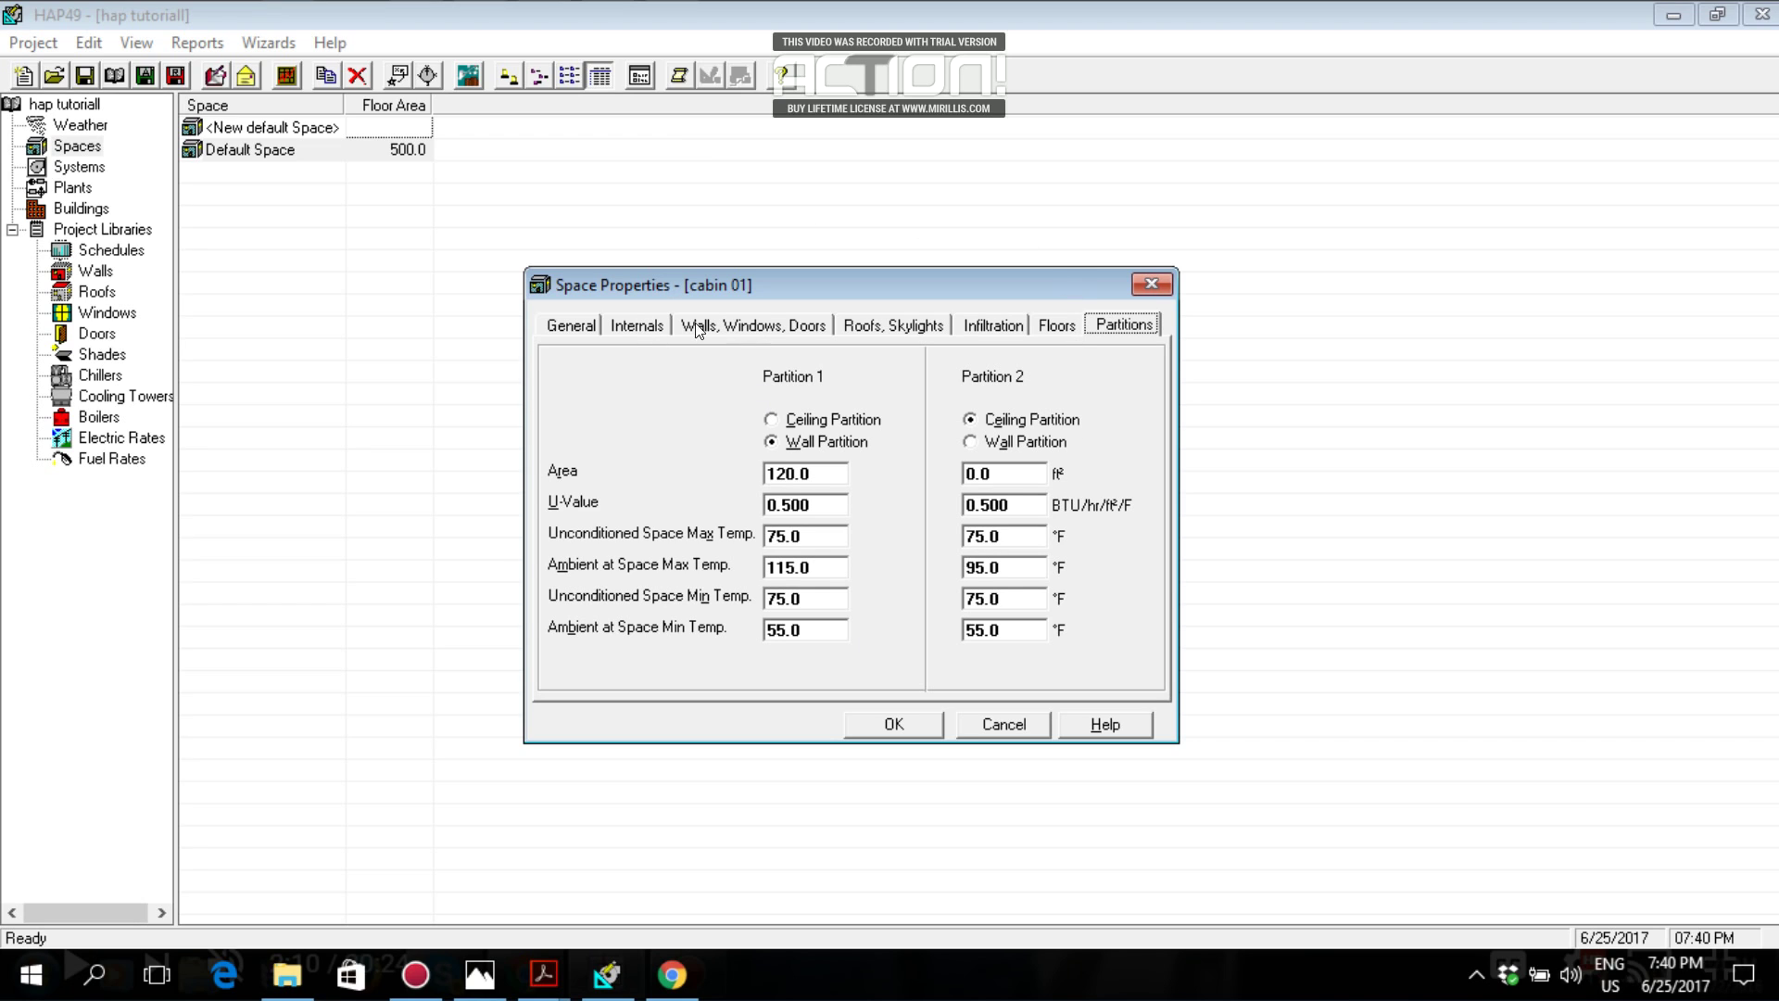
pyautogui.click(571, 329)
pyautogui.click(1149, 320)
pyautogui.click(902, 718)
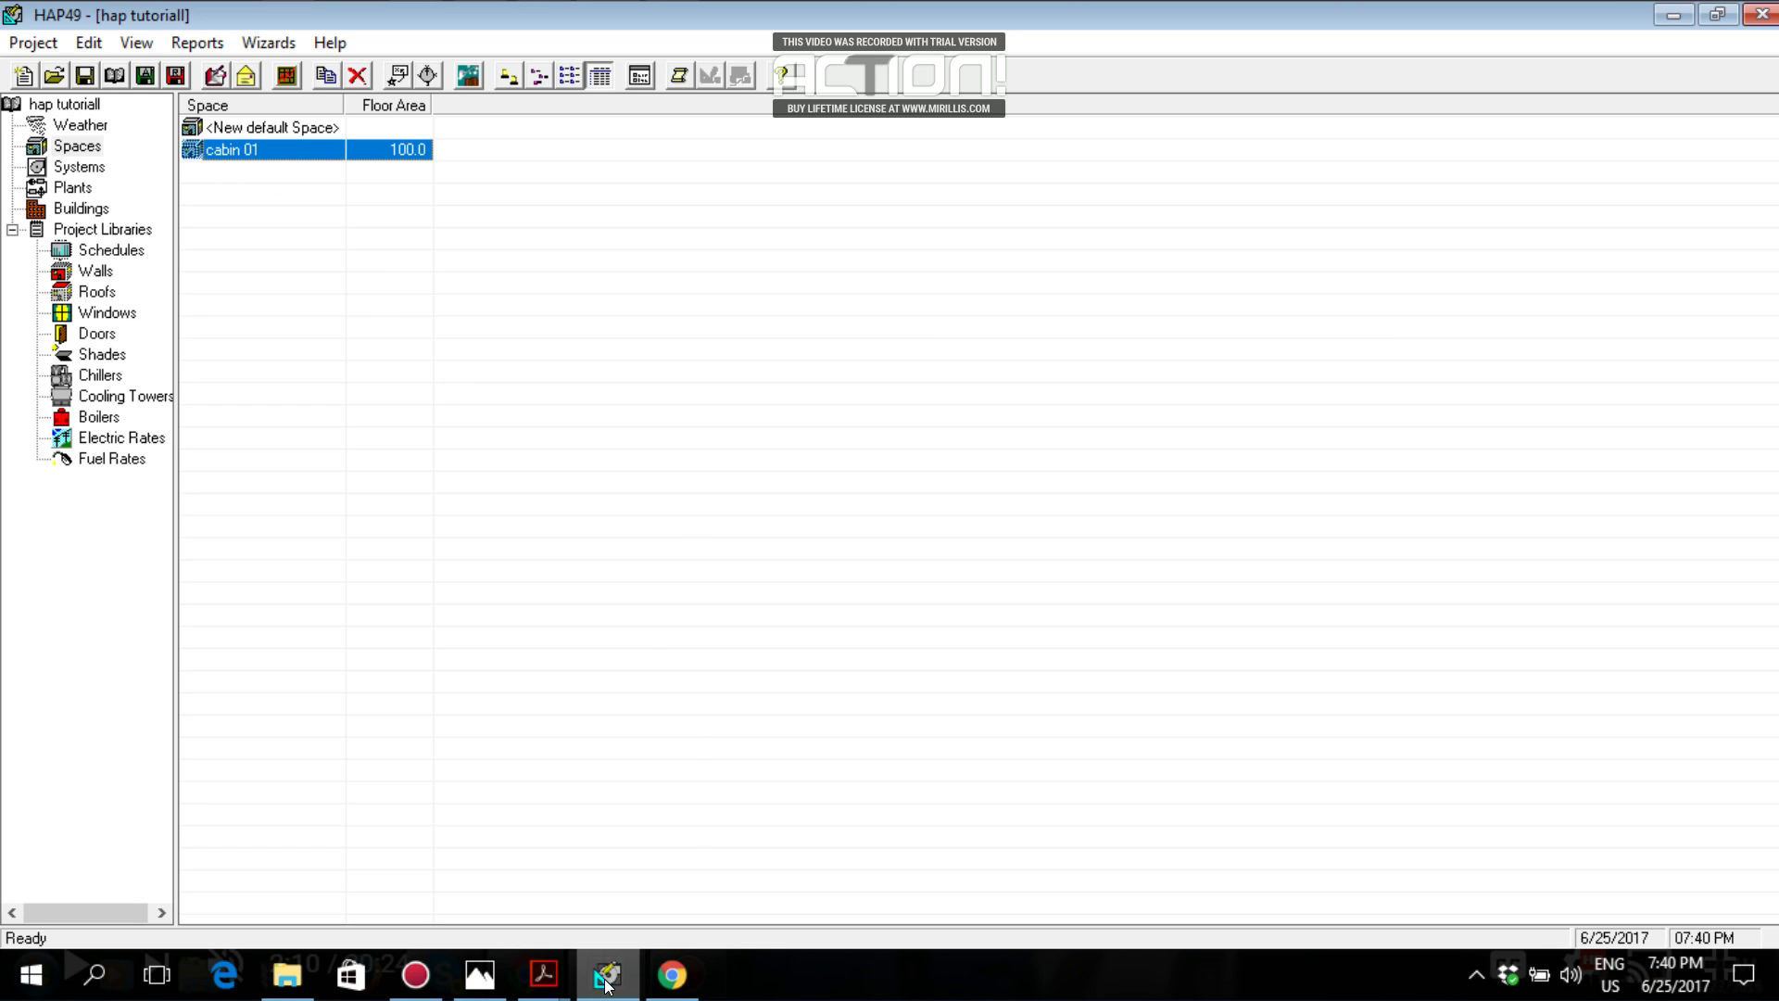
pyautogui.click(371, 980)
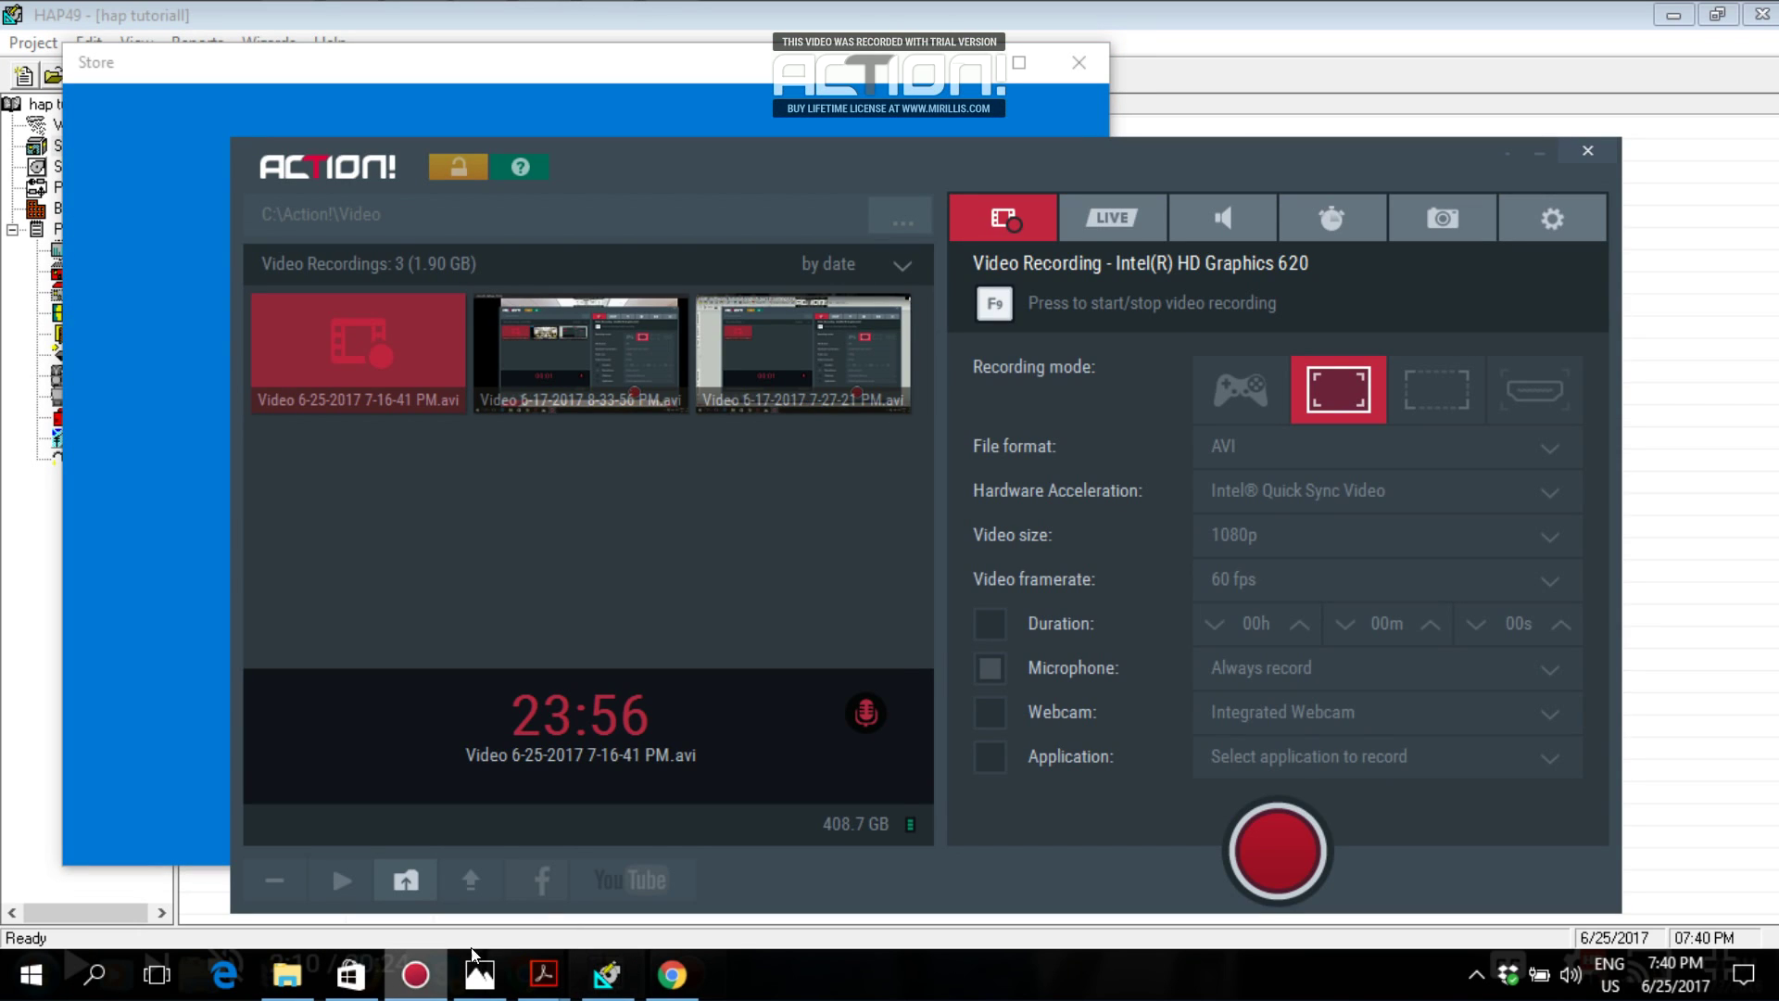
pyautogui.click(1072, 66)
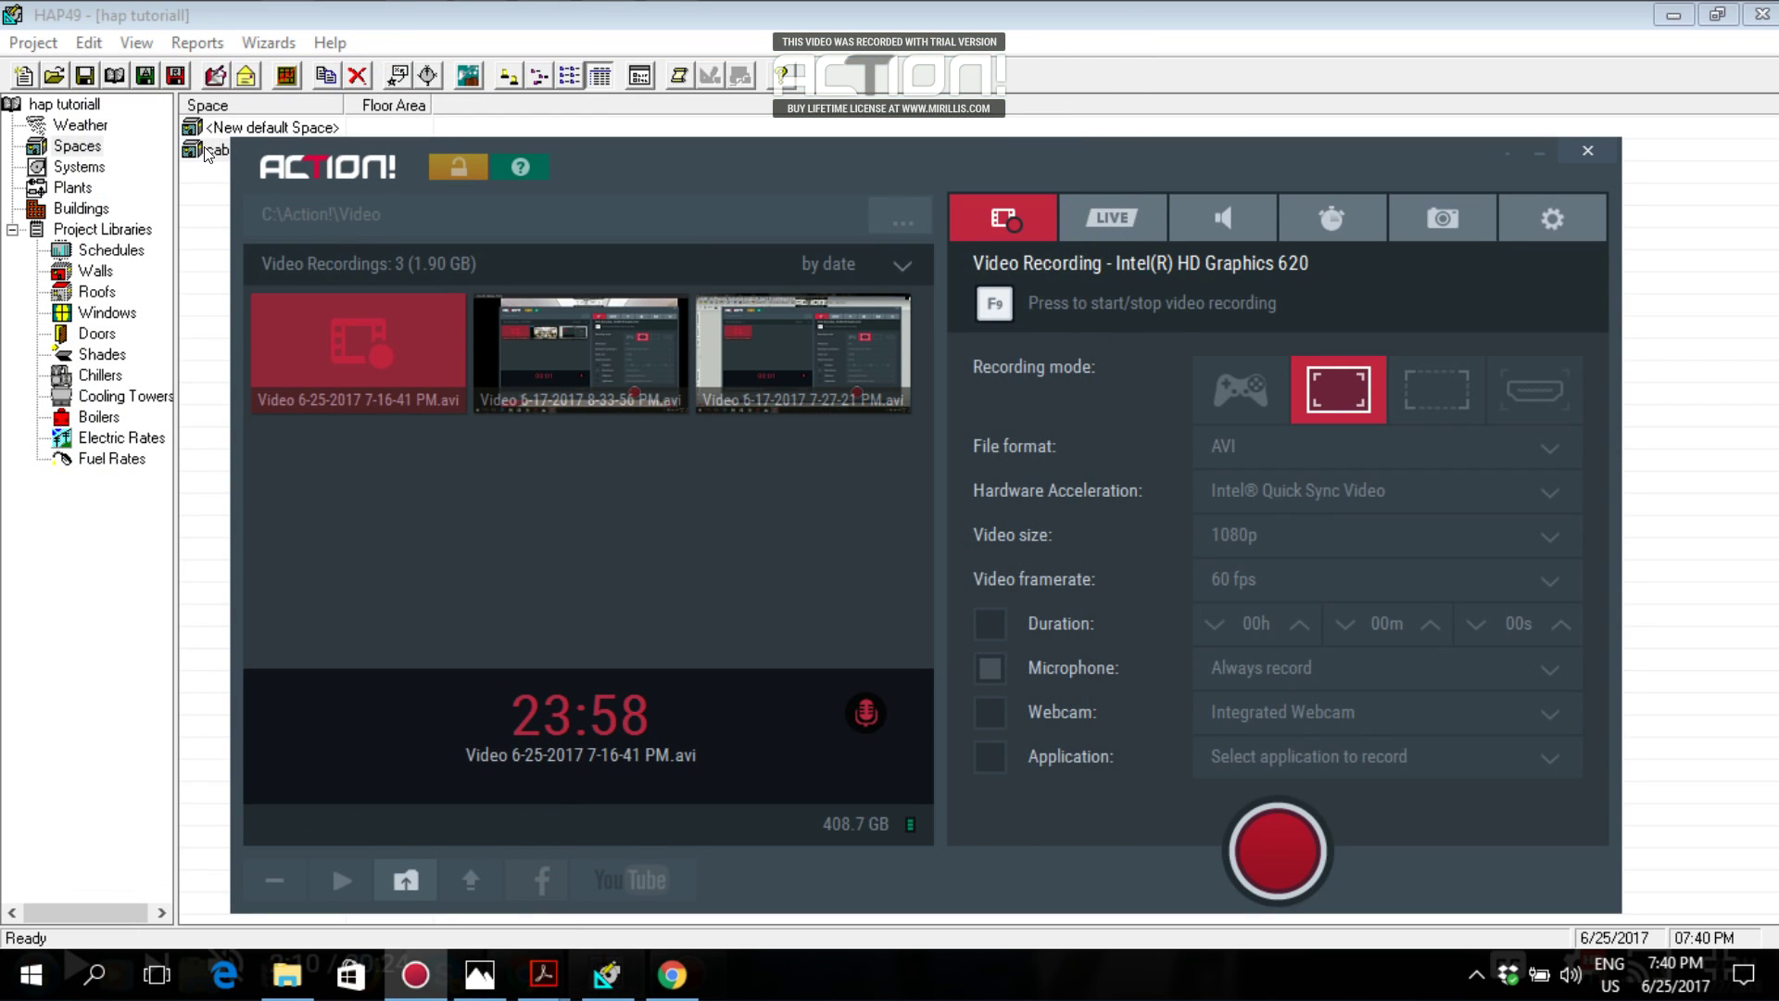